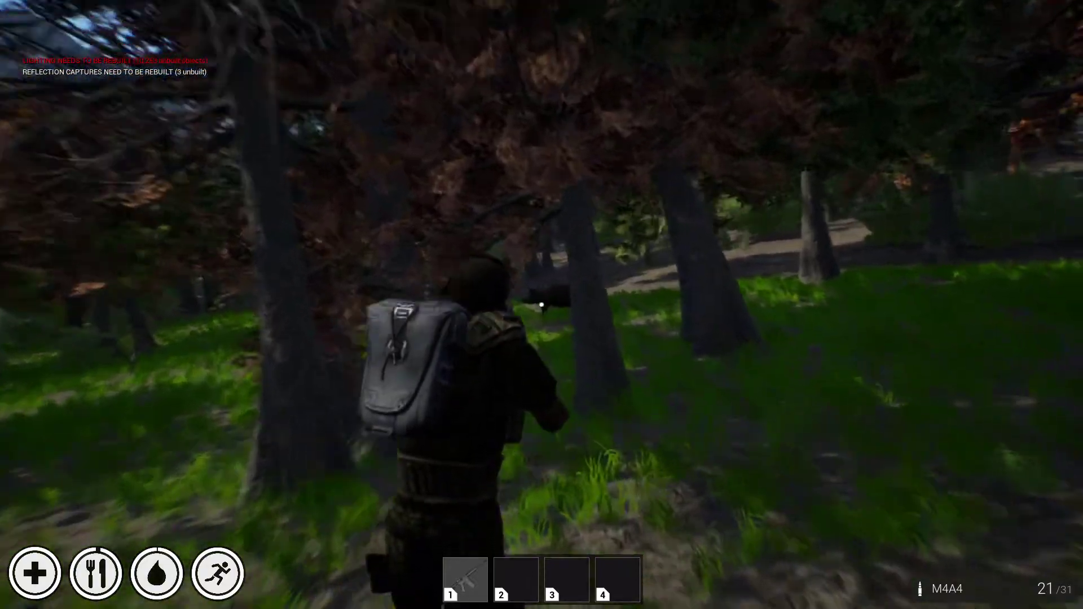
Step: Shoot the animal among the trees with the M4A4 and inspect the loot on its carcass
left_click(541, 305)
left_click(541, 304)
left_click(541, 305)
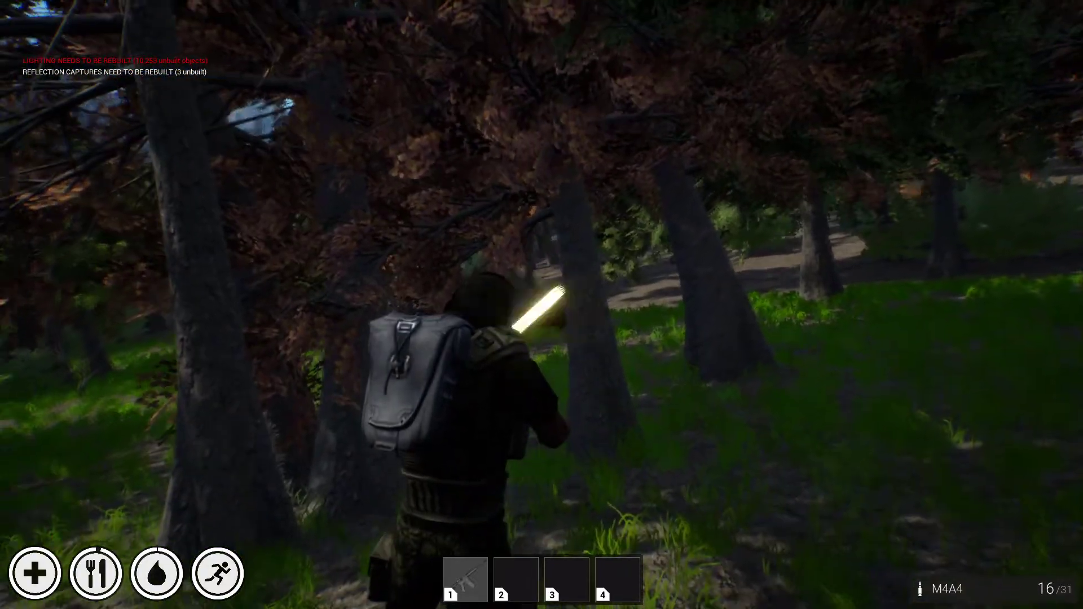
key("shift+w")
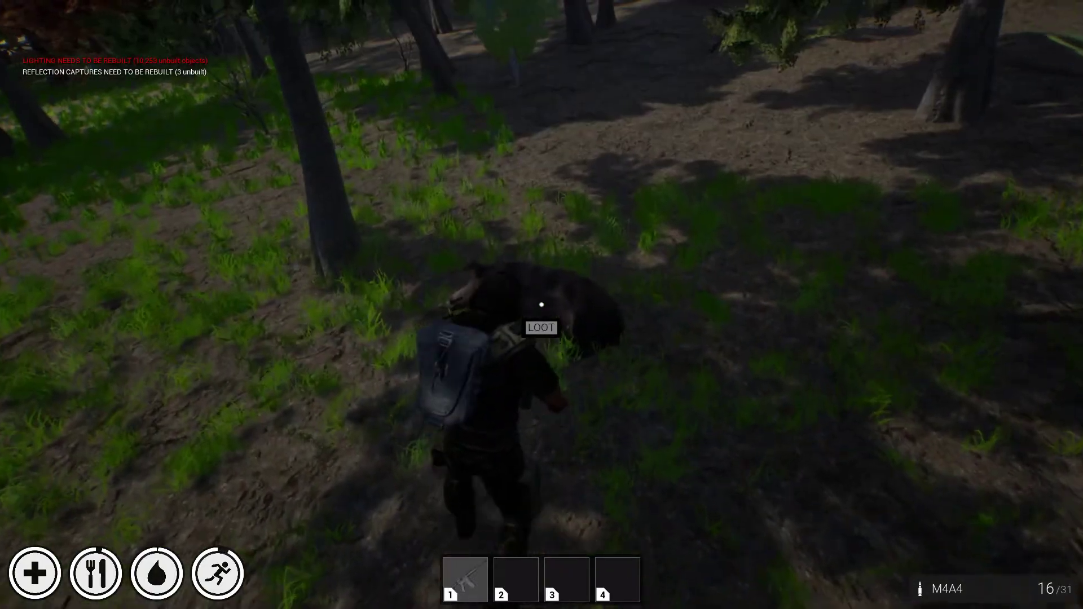
key("e")
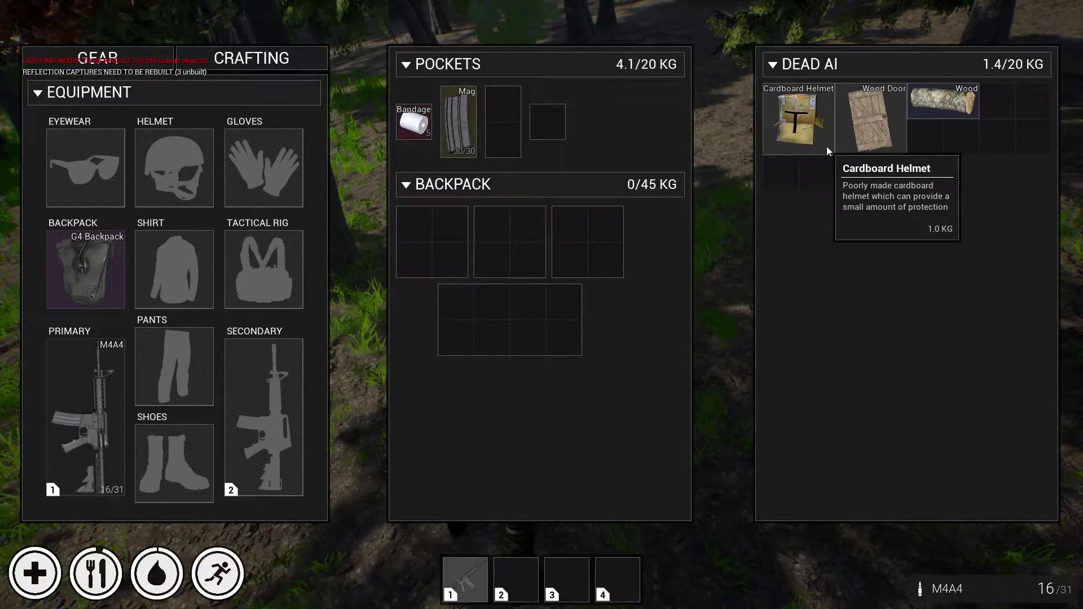
key("Tab")
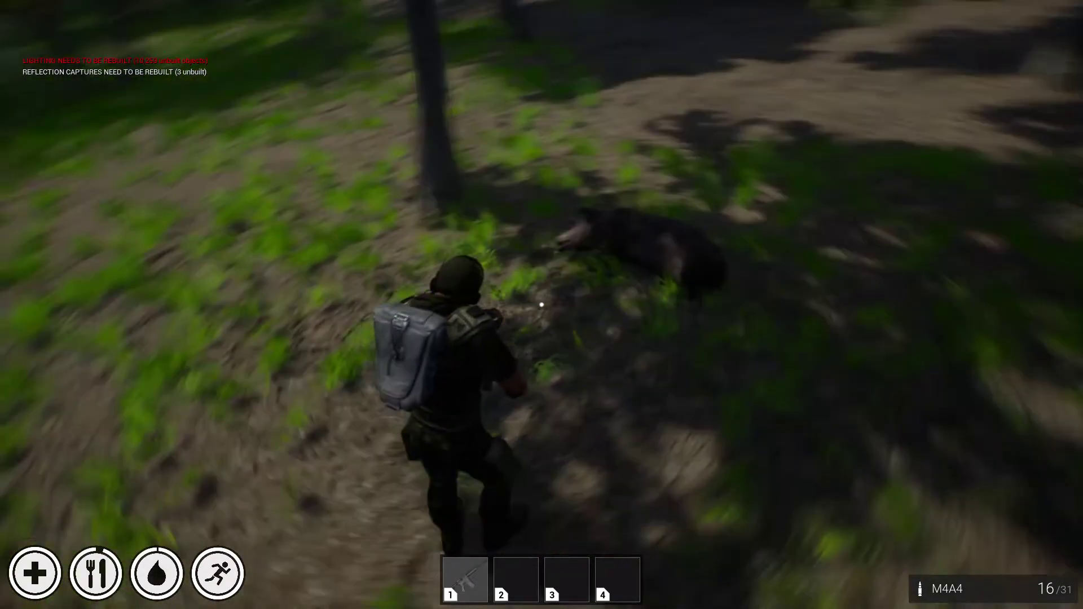
Step: Run along the road to the brown carcass near the gate and inspect its loot
key("w")
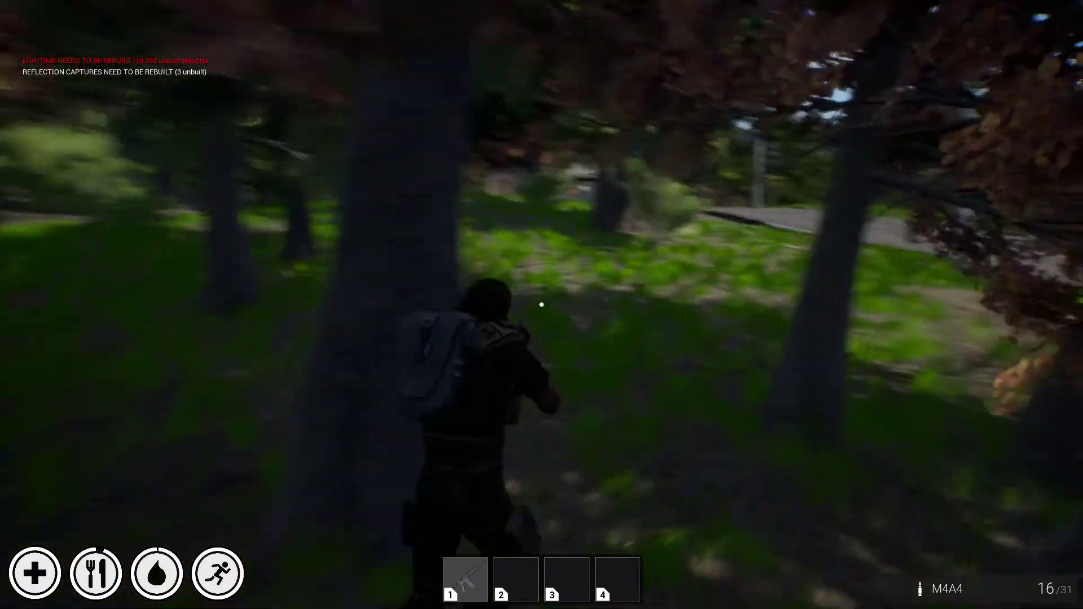
key("shift+w")
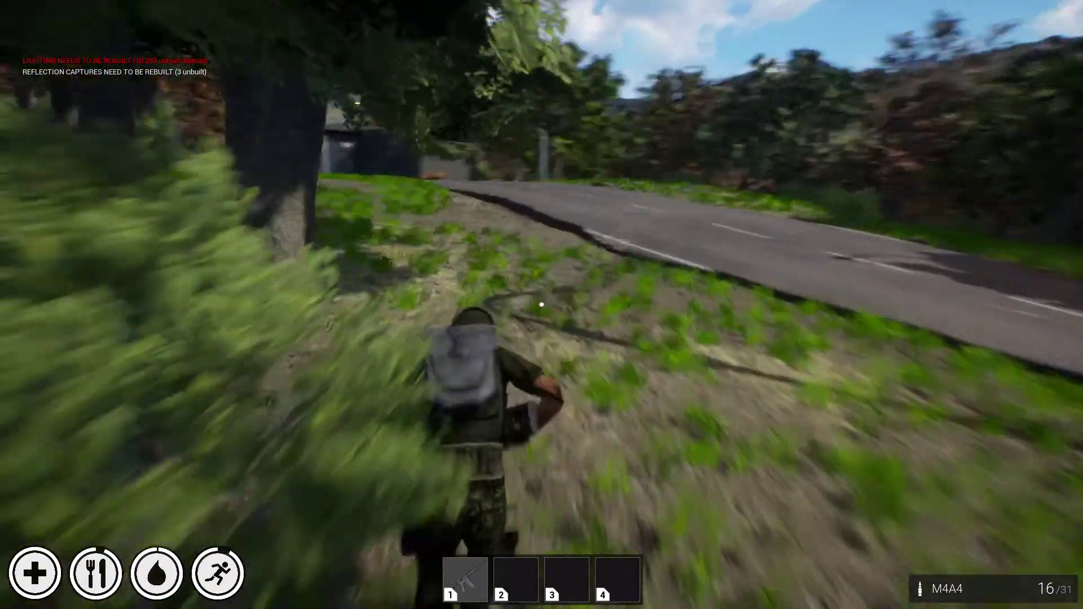
key("w")
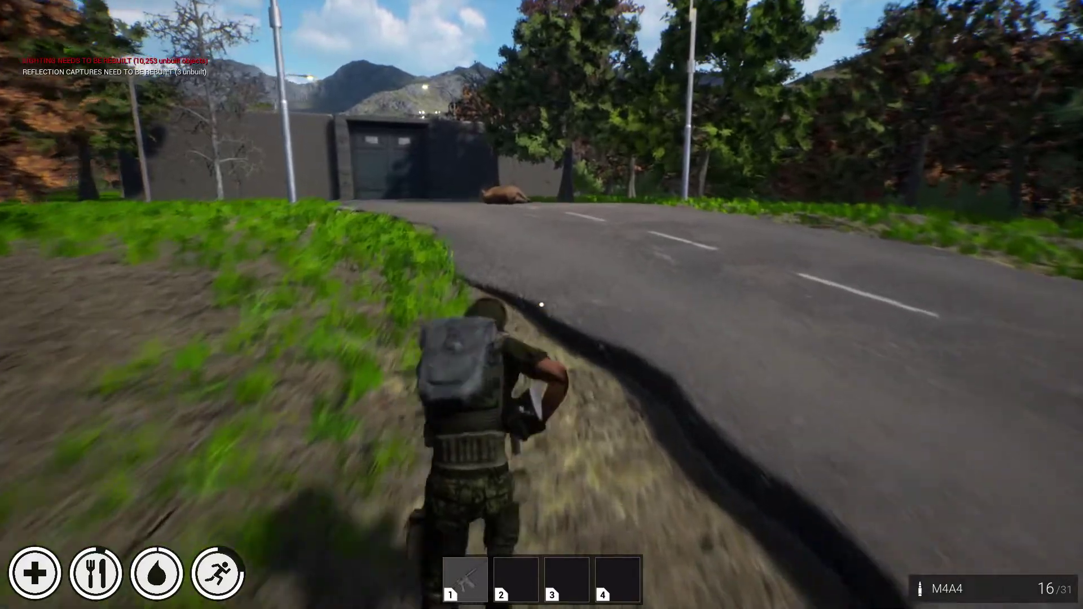
key("w")
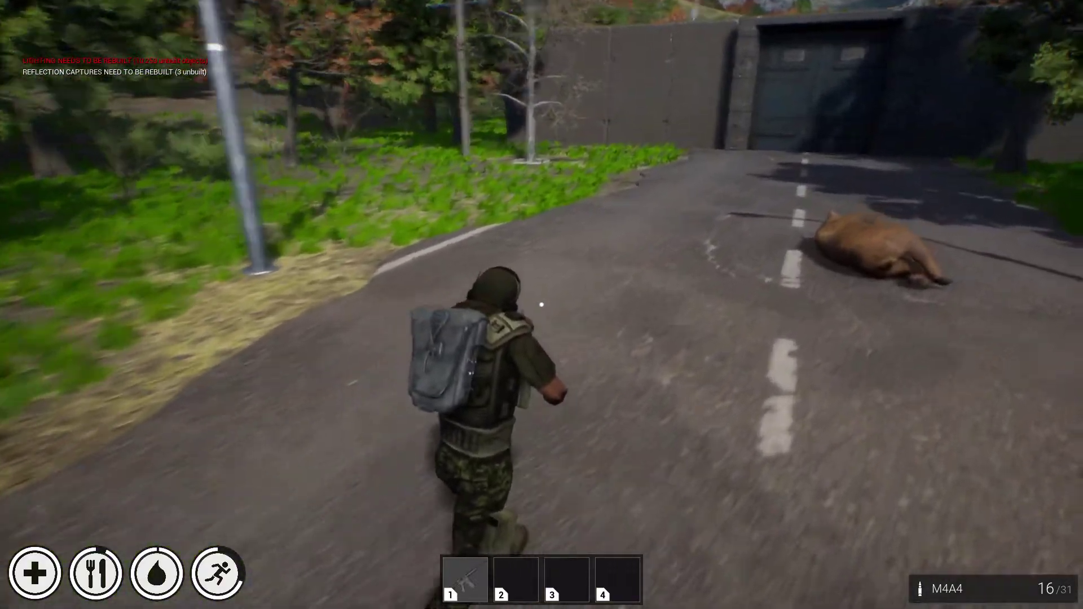
key("w")
key("e")
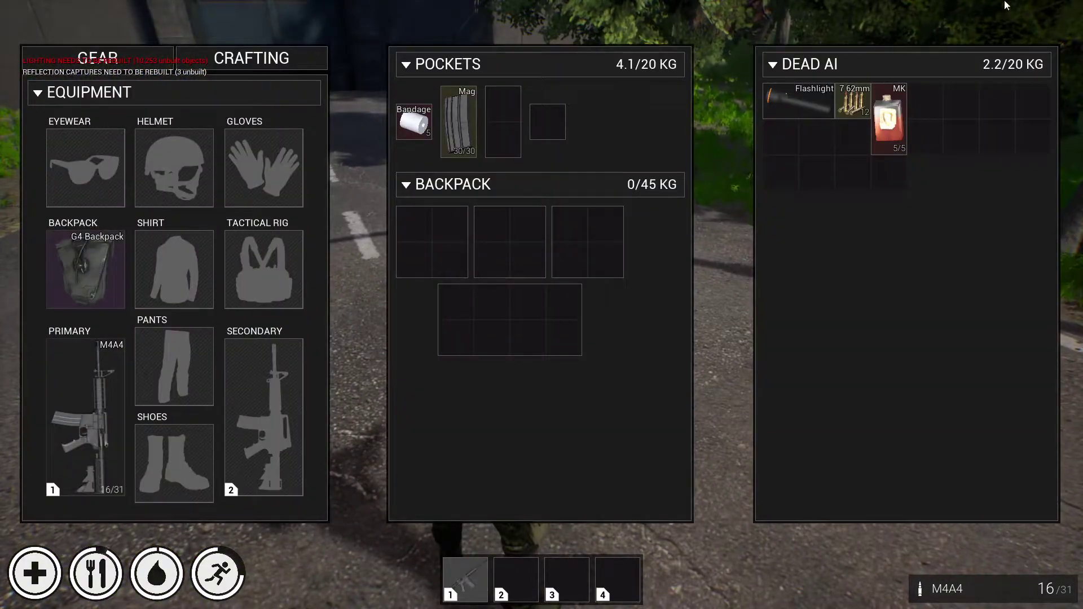
key("e")
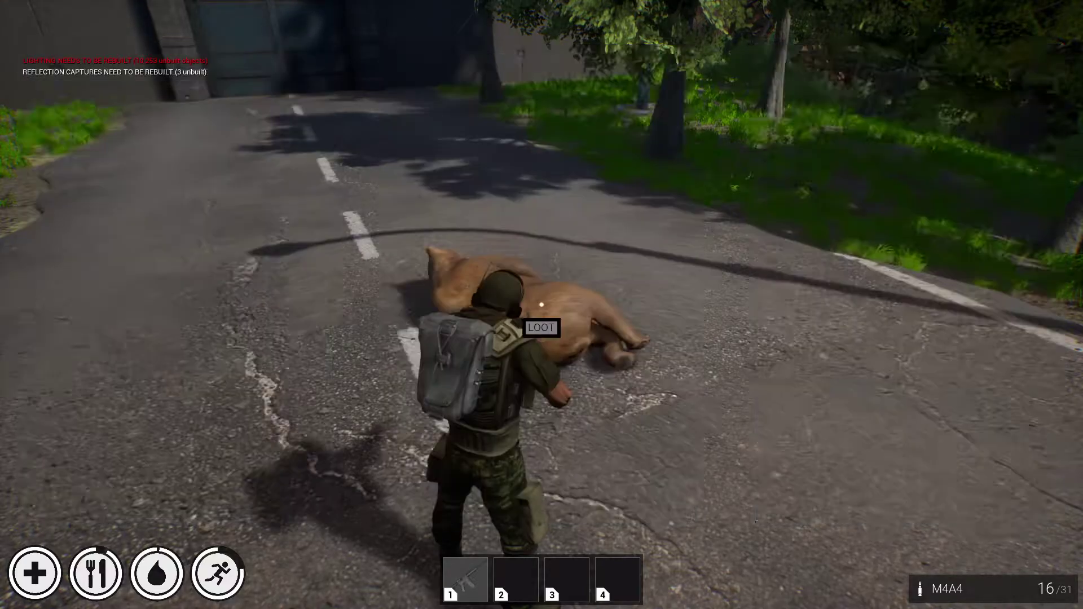
Step: Circle back to the brown carcass on the road and briefly check the inventory beside it
key("w")
key("w")
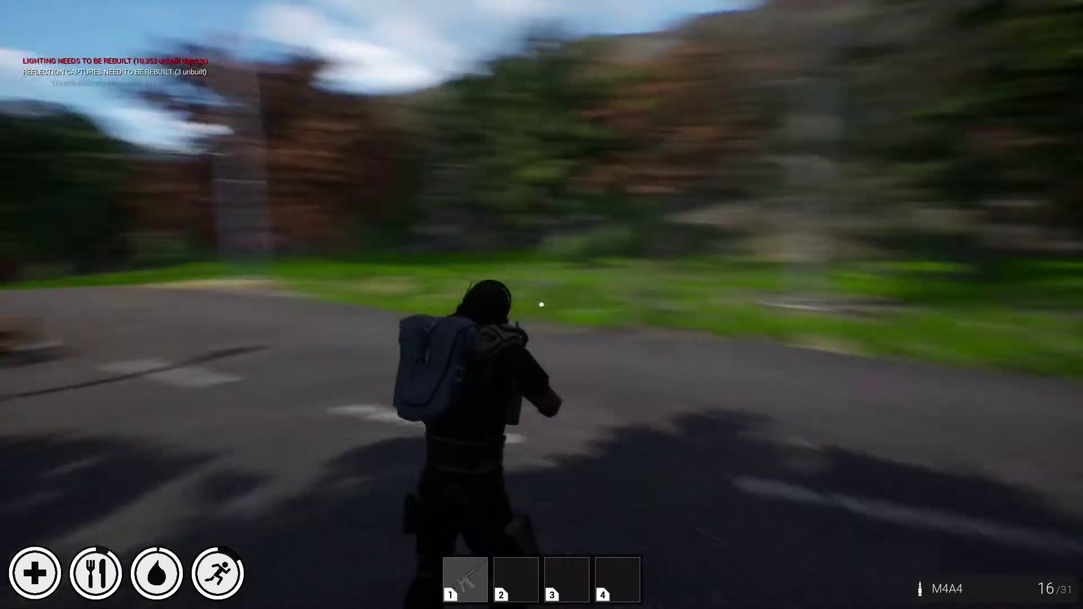
key("w")
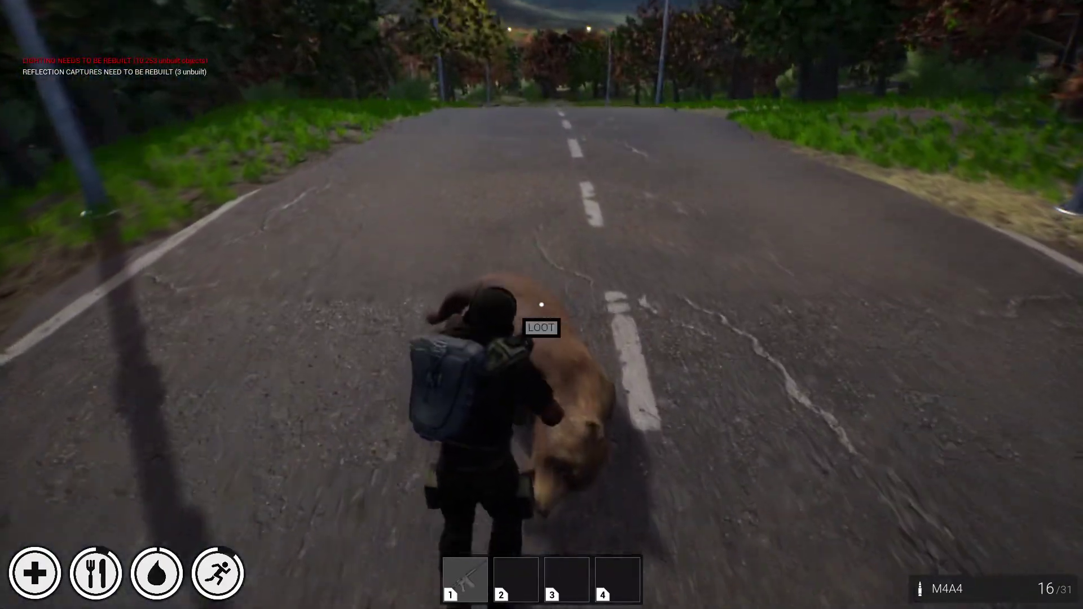
key("Tab")
key("Tab")
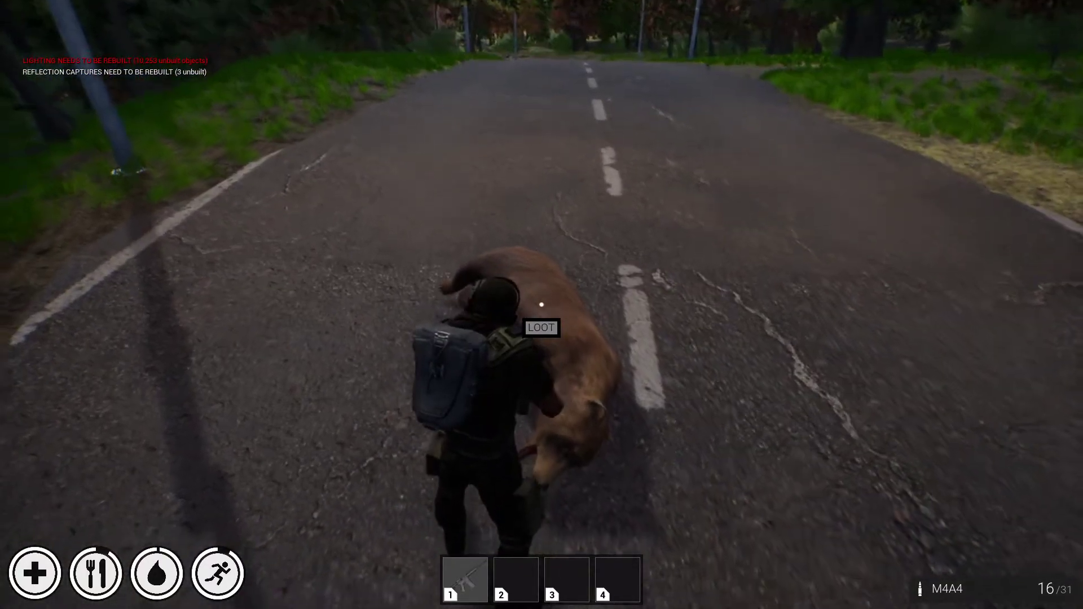
Step: Approach the large metal gate, open it and fire two rounds into the compound
key("w")
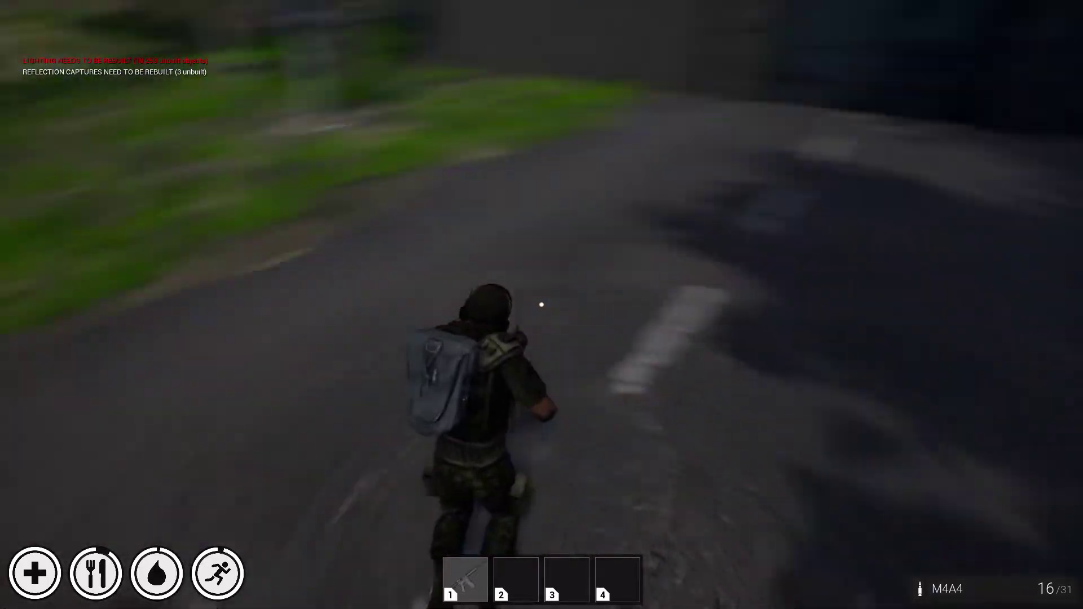
key("w")
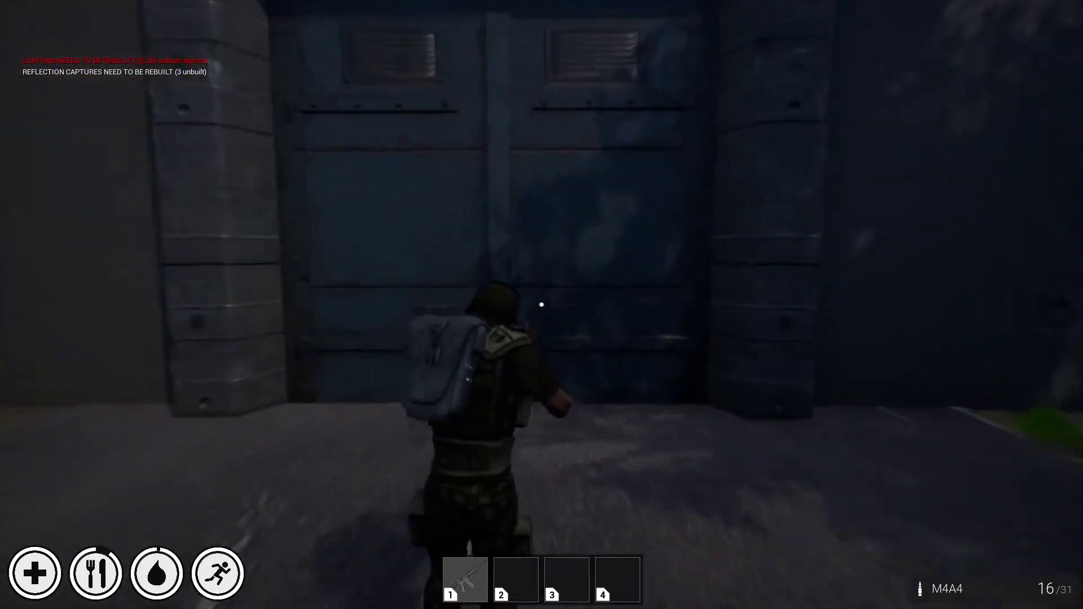
key("w")
key("e")
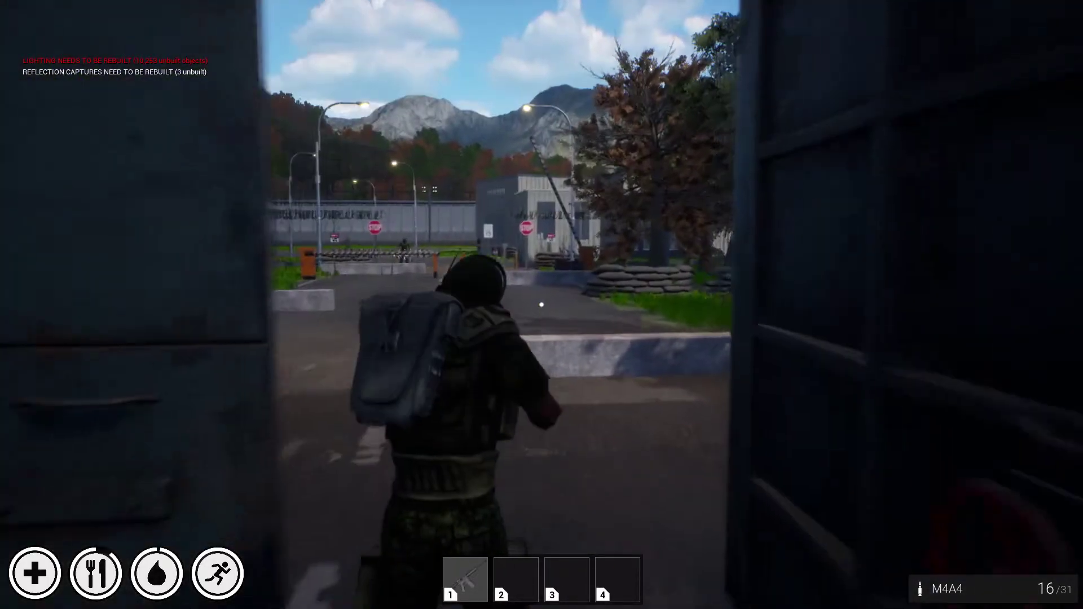
left_click(541, 305)
left_click(541, 305)
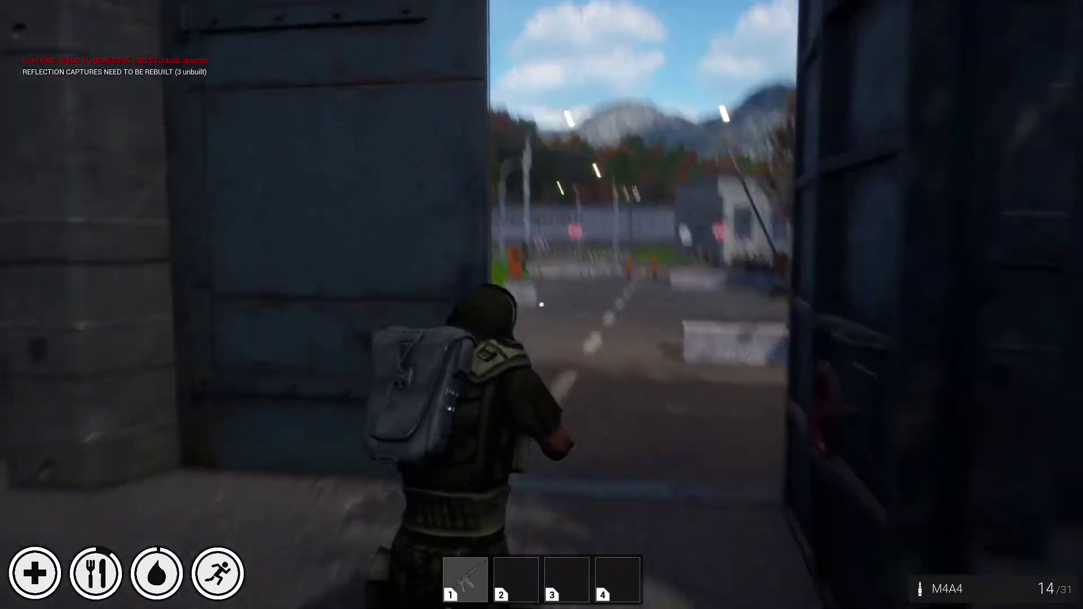
Step: Retreat from the gate to the road and quit the game
key("s")
key("w")
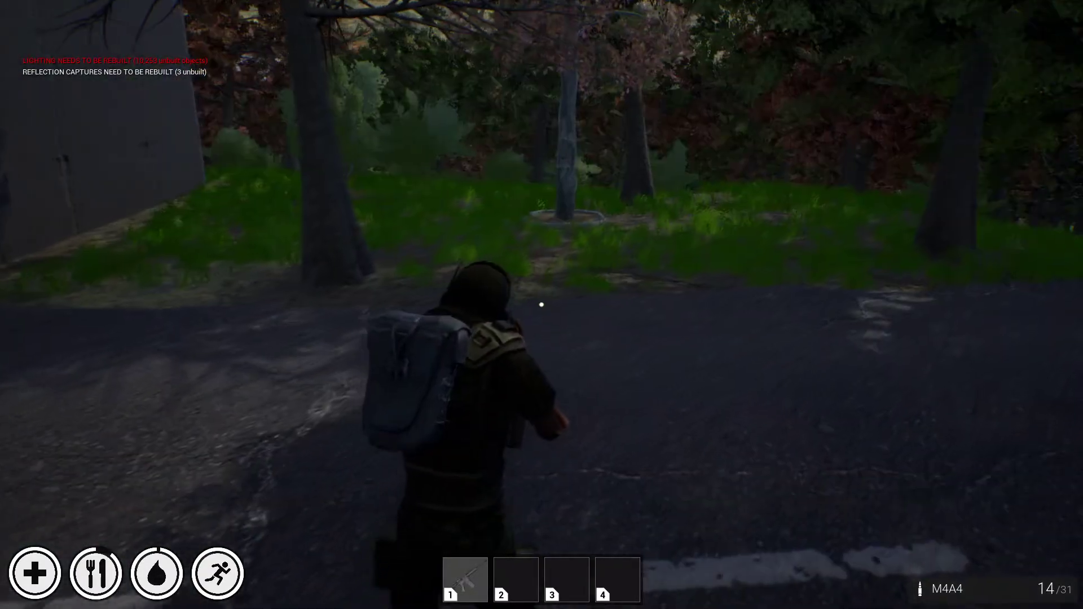
key("w")
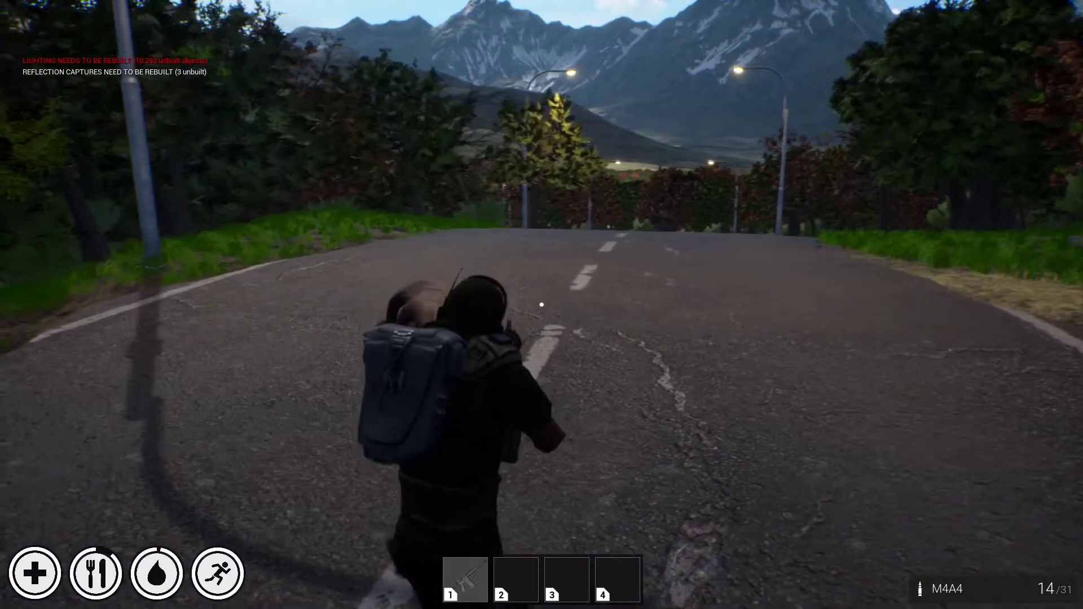
key("Escape")
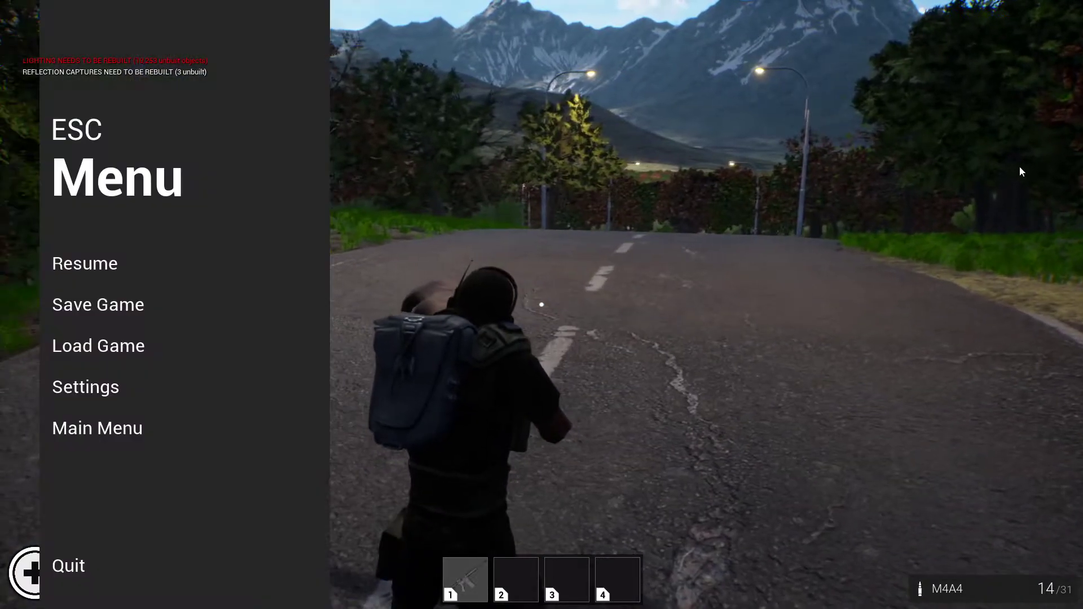
left_click(108, 556)
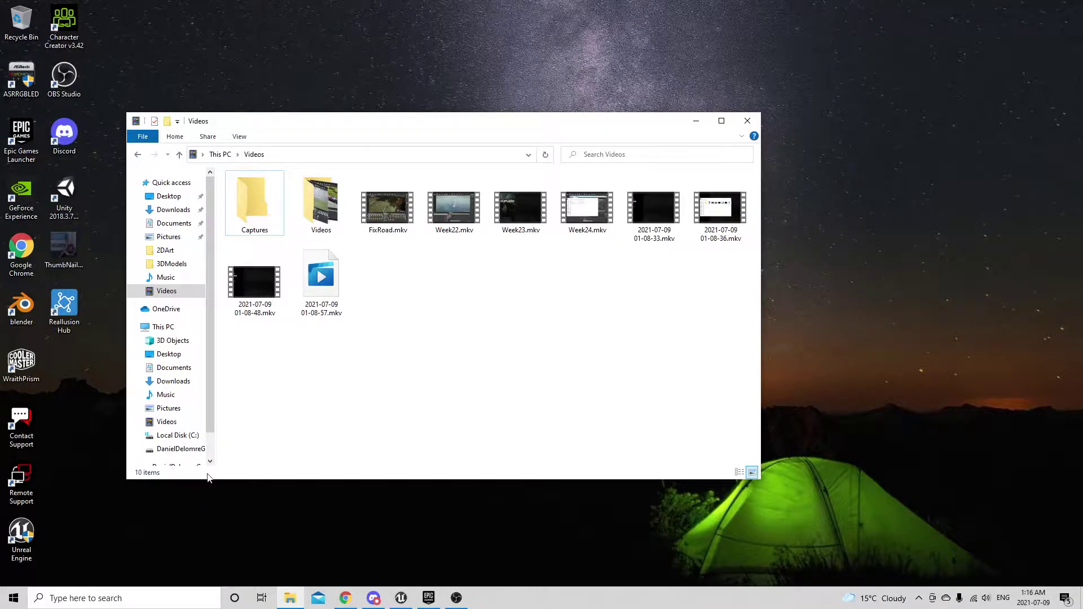
Step: Switch to the Unreal Editor and examine the animals placed beside the road in the GroundZero level
left_click(404, 600)
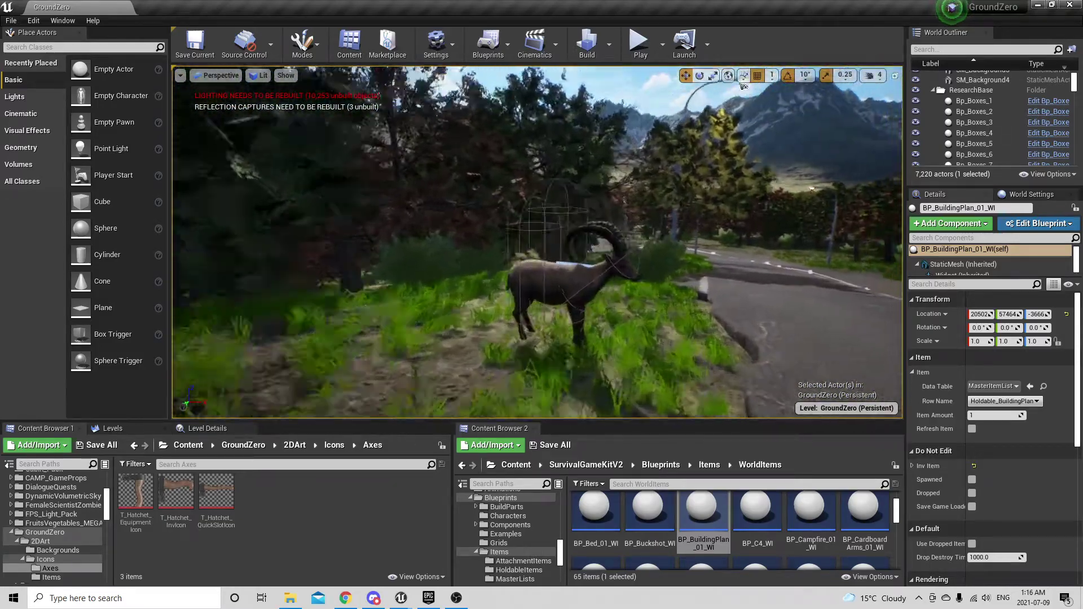
right_click_drag(536, 242, 451, 242)
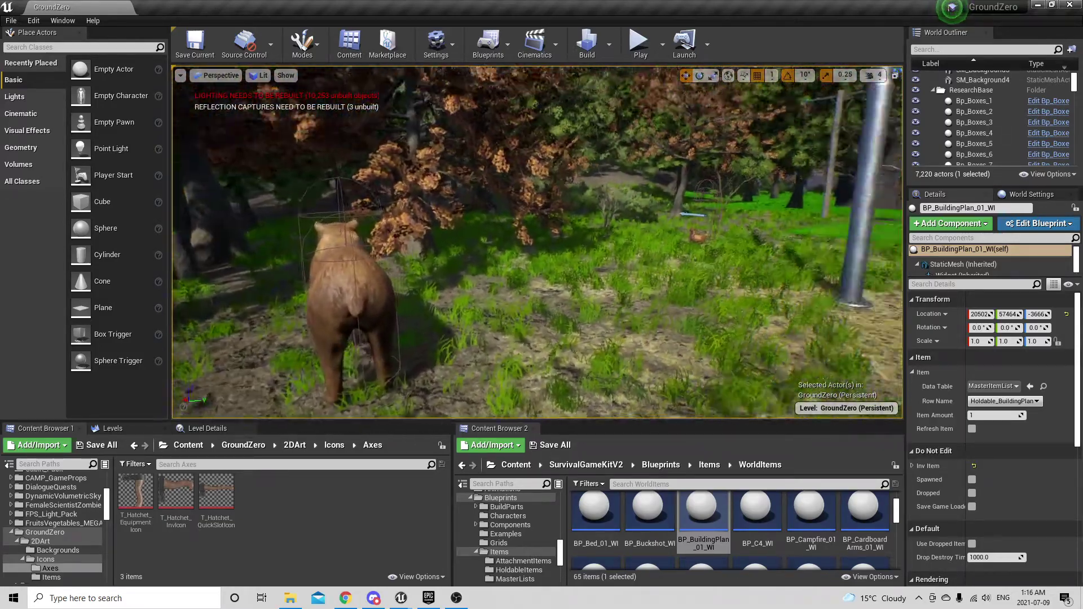
right_click_drag(537, 242, 677, 220)
right_click_drag(537, 241, 496, 265)
right_click_drag(733, 90, 733, 90)
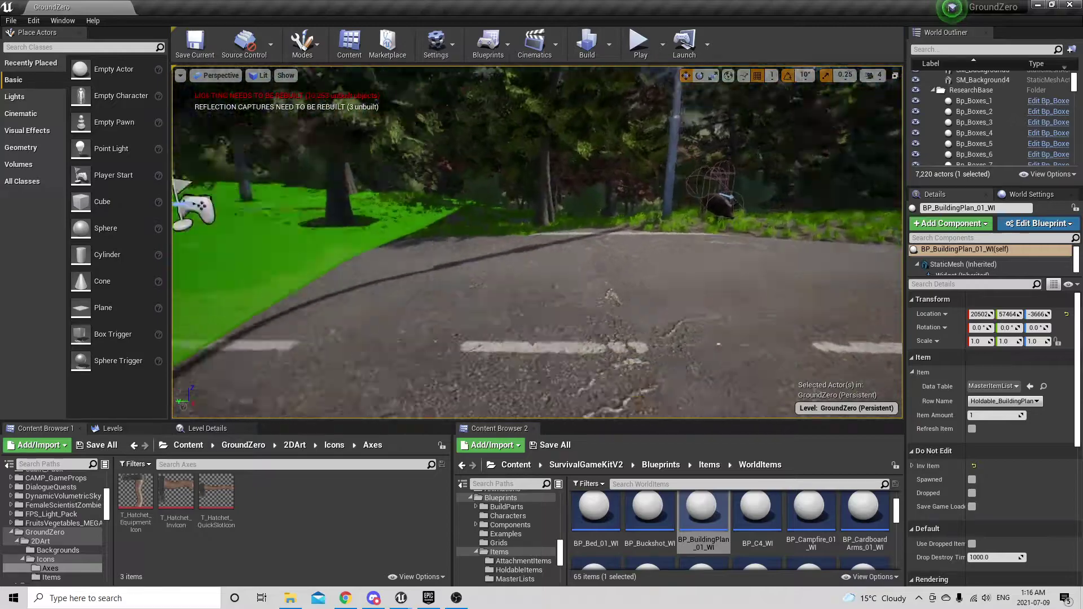
right_click_drag(535, 283, 534, 283)
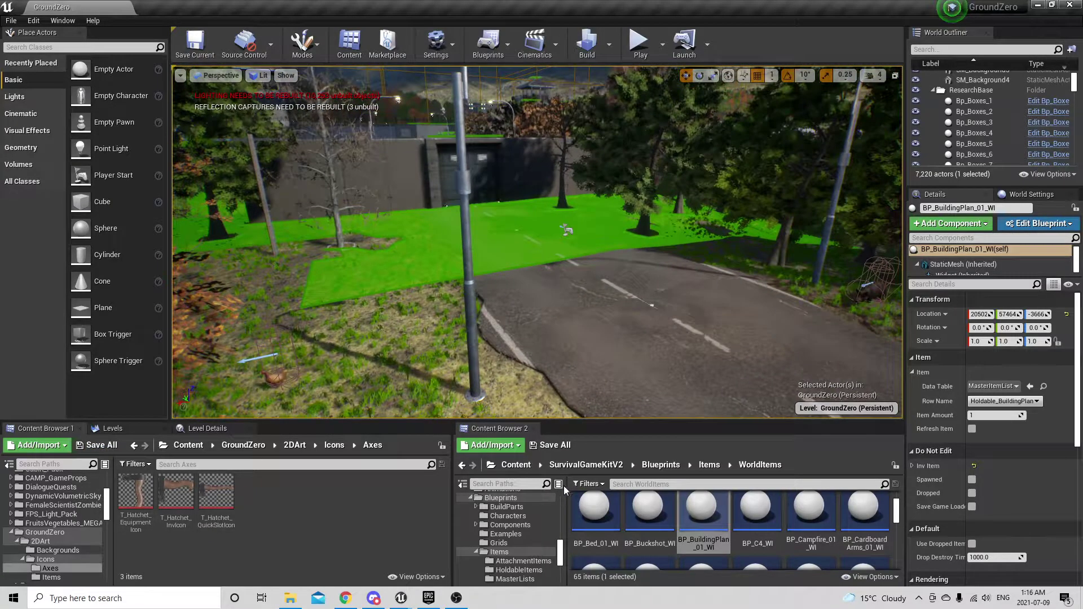
Step: Browse the second content browser to Content/GroundZero/Animals and enlarge the browser area to show all its folders
left_click(528, 464)
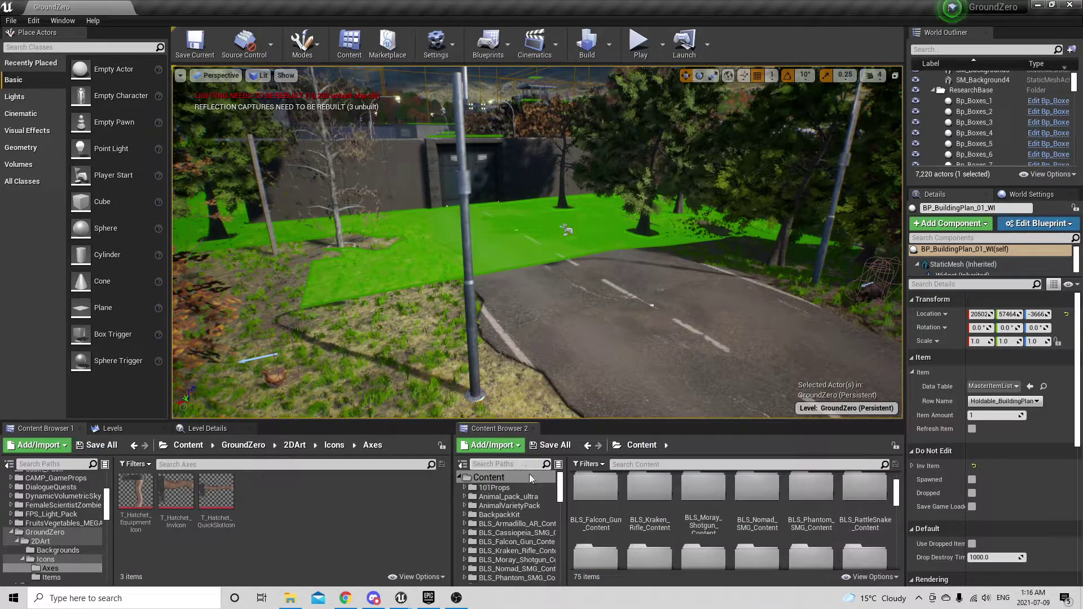
scroll(677, 502, "down", 3)
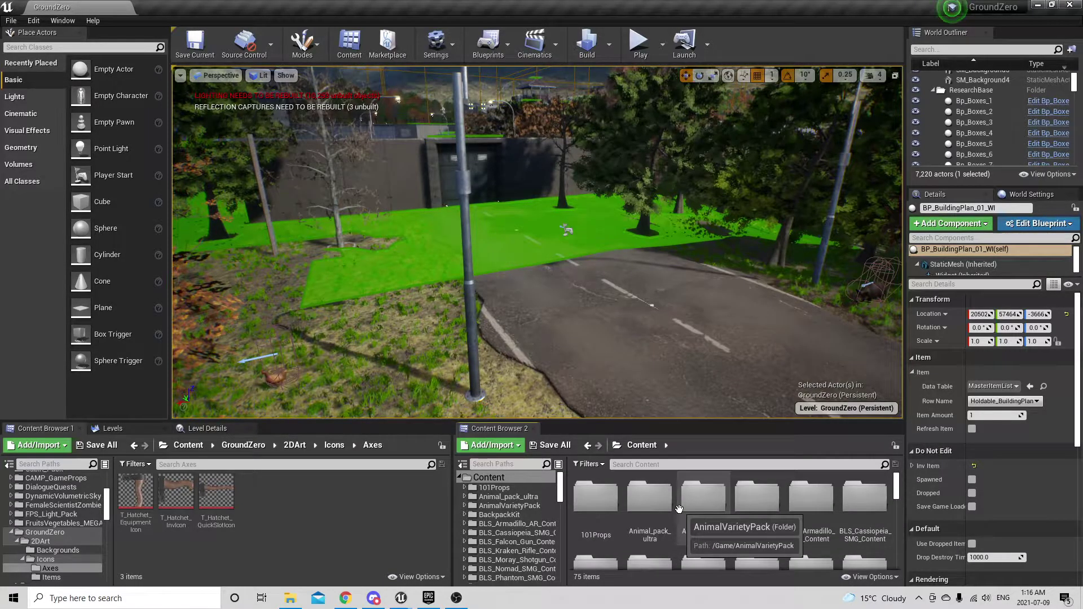
scroll(728, 513, "down", 2)
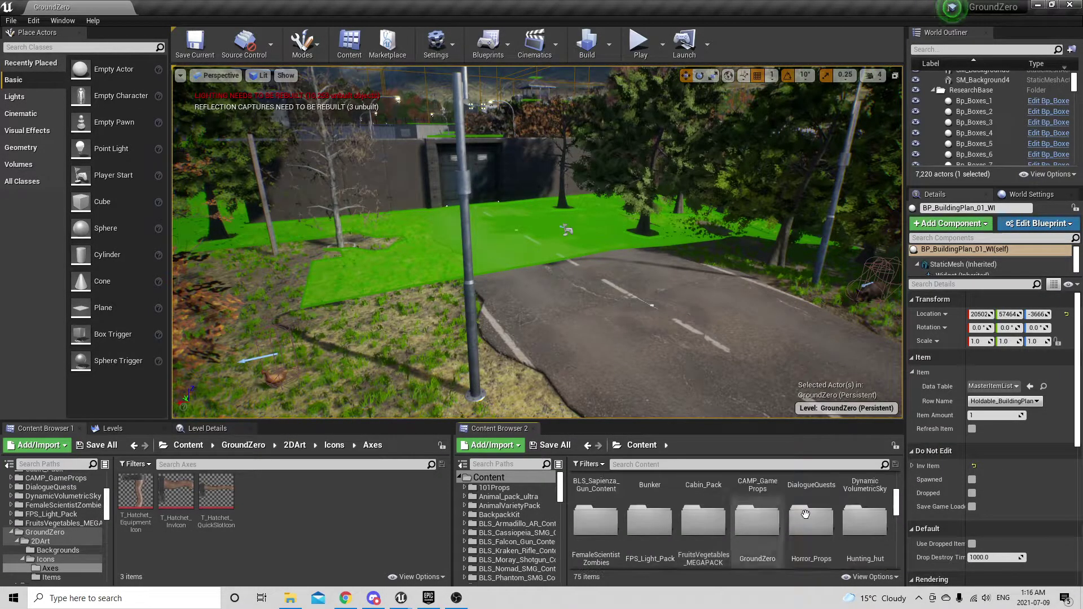
double_click(758, 519)
scroll(769, 507, "up", 2)
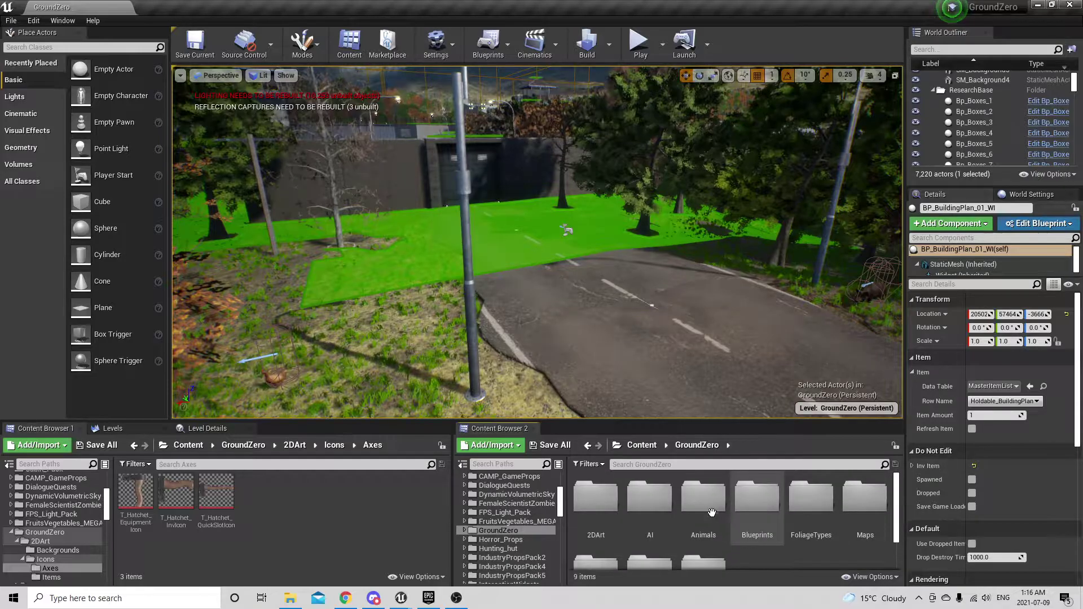
double_click(711, 511)
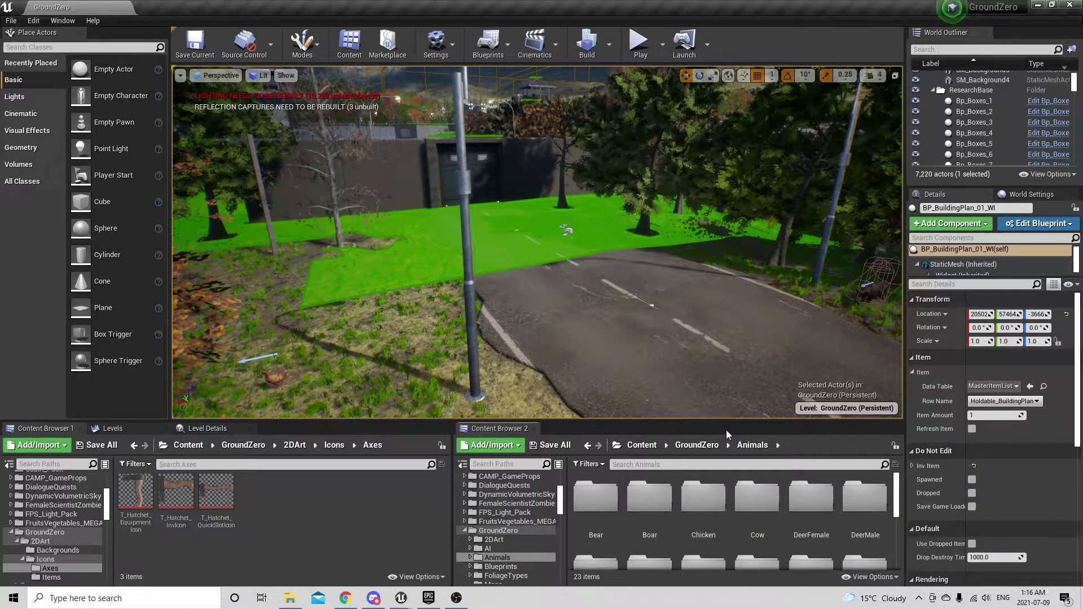
left_click_drag(724, 420, 706, 187)
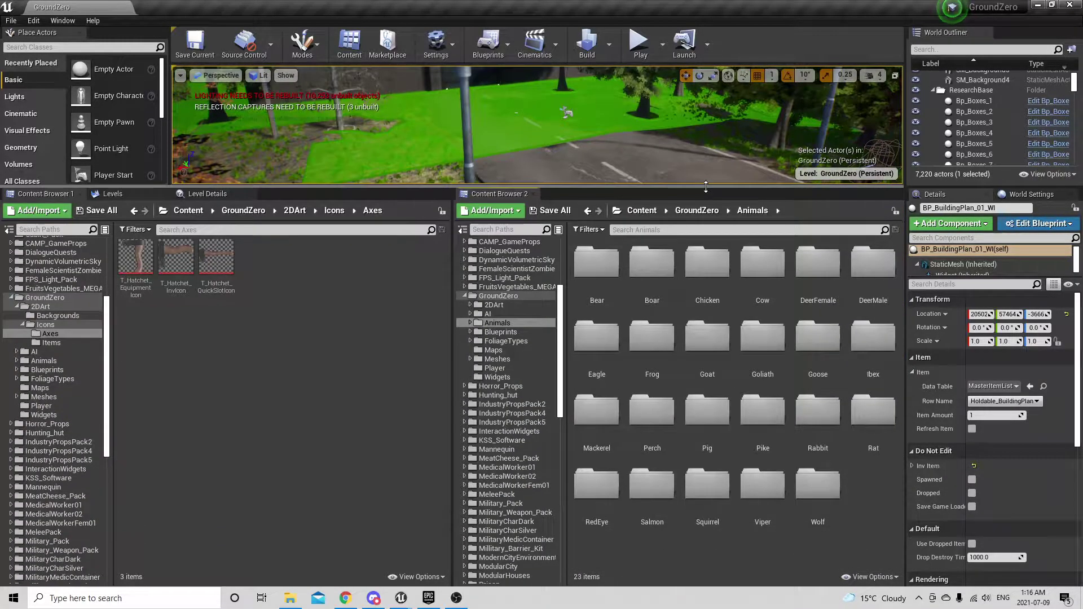
Step: Examine the assets in the Bear, Boar and Chicken folders of the Animals directory
double_click(597, 271)
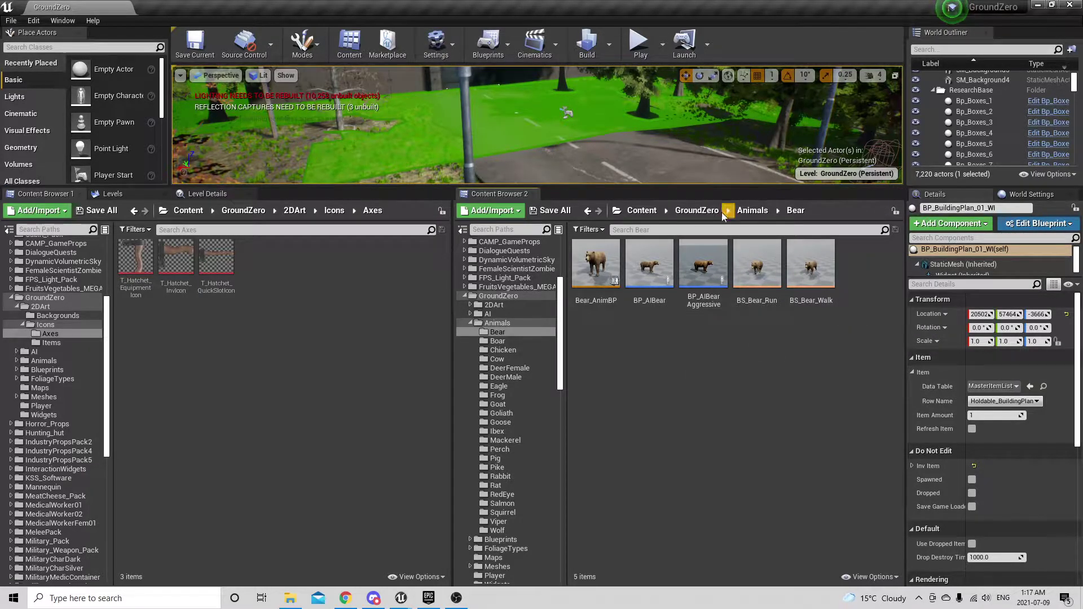
left_click(751, 211)
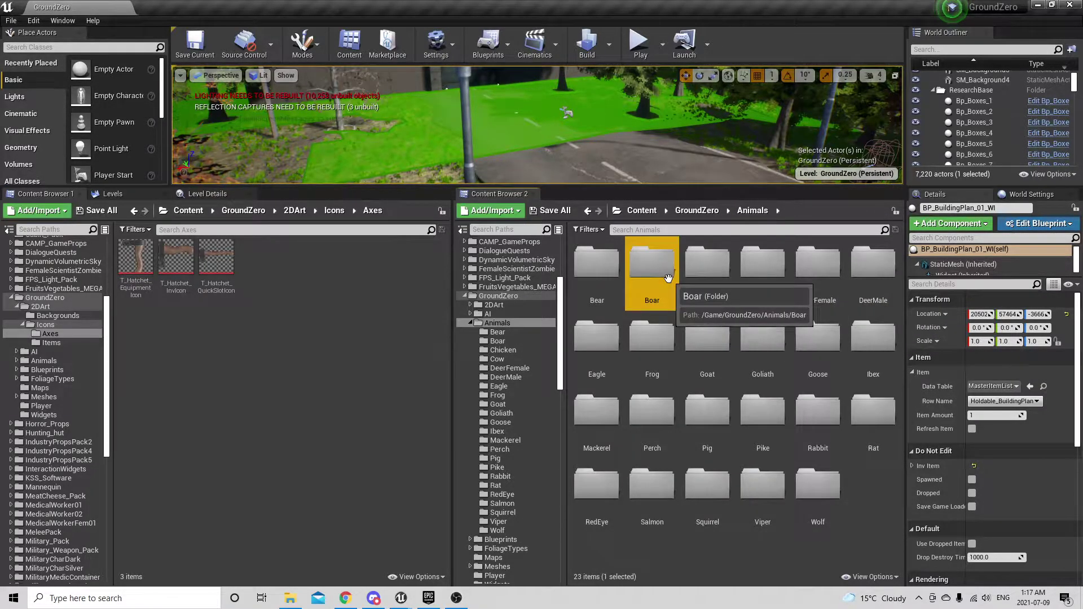
double_click(650, 259)
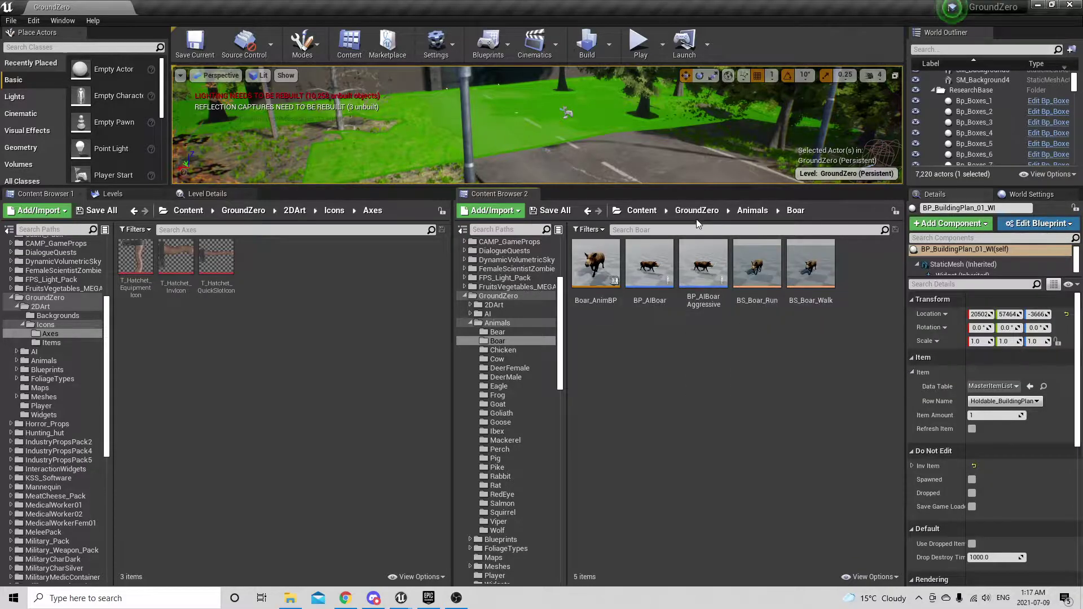
left_click(752, 210)
double_click(703, 259)
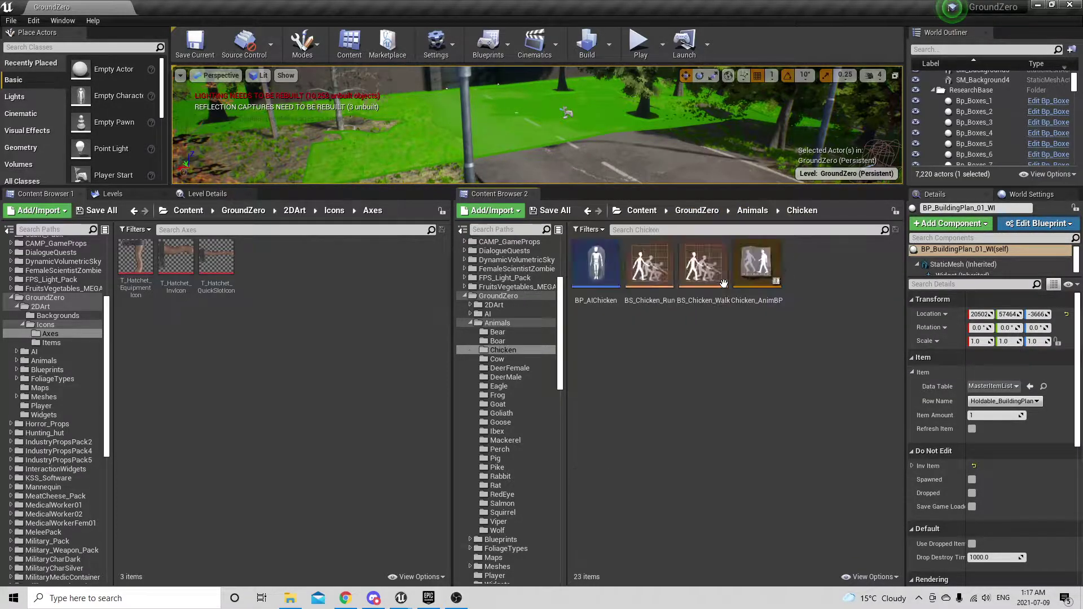
Step: Examine the assets in the DeerMale and DeerFemale folders of the Animals directory
left_click(753, 212)
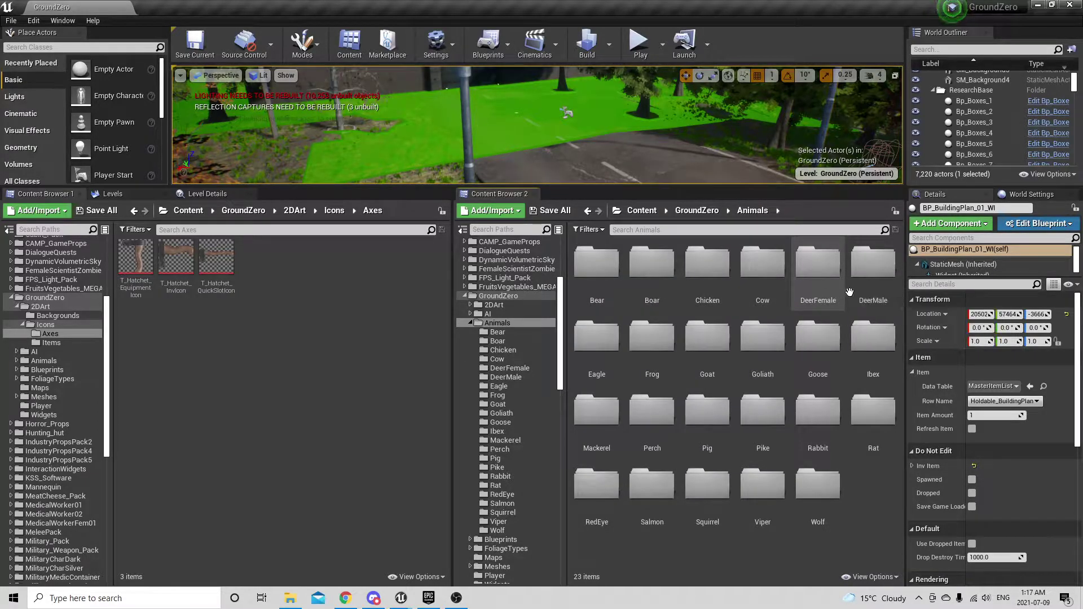
double_click(874, 268)
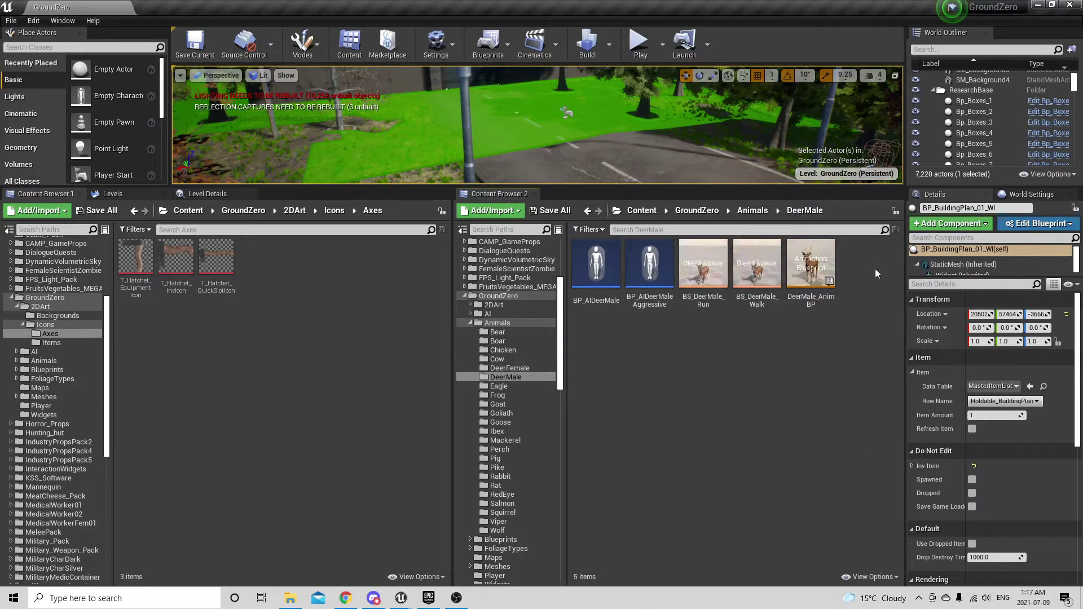
left_click(750, 212)
double_click(812, 265)
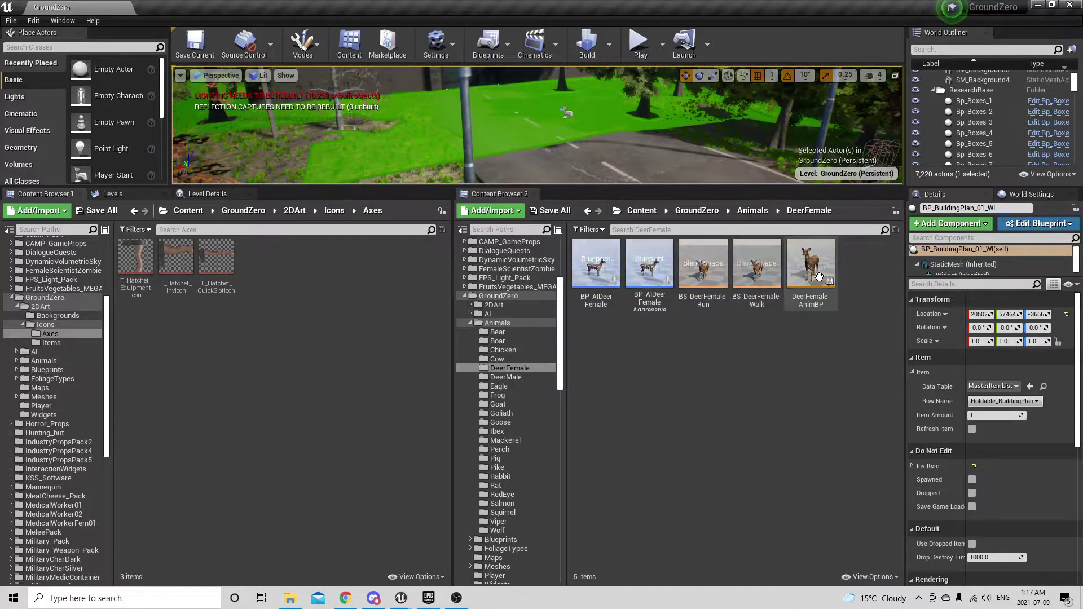
left_click(754, 212)
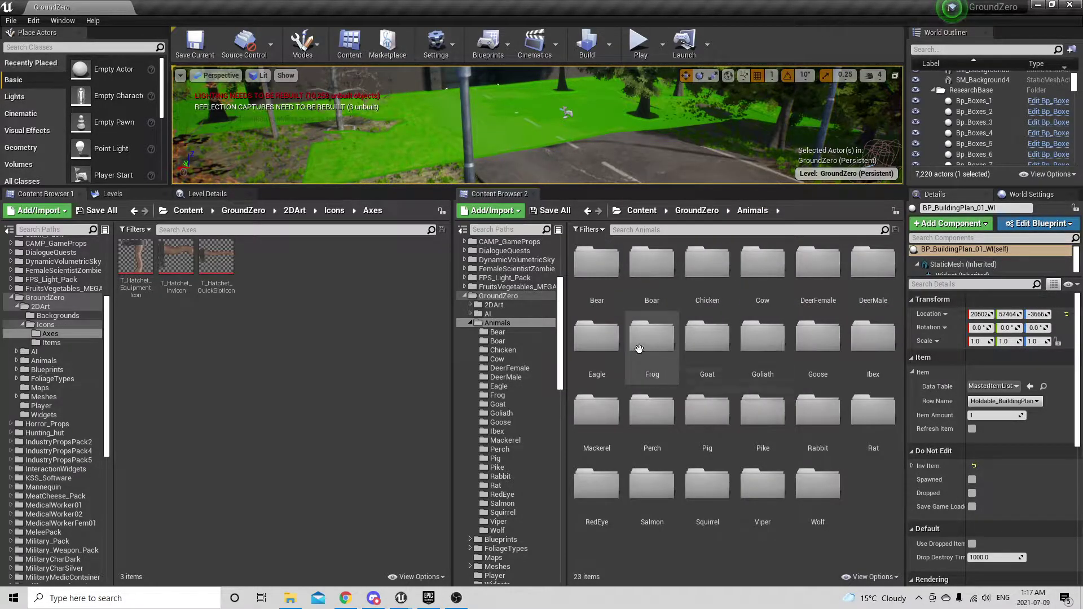
Step: Examine the Goliath, Pike and Wolf animal folders and return to the GroundZero folder
double_click(762, 341)
left_click(753, 212)
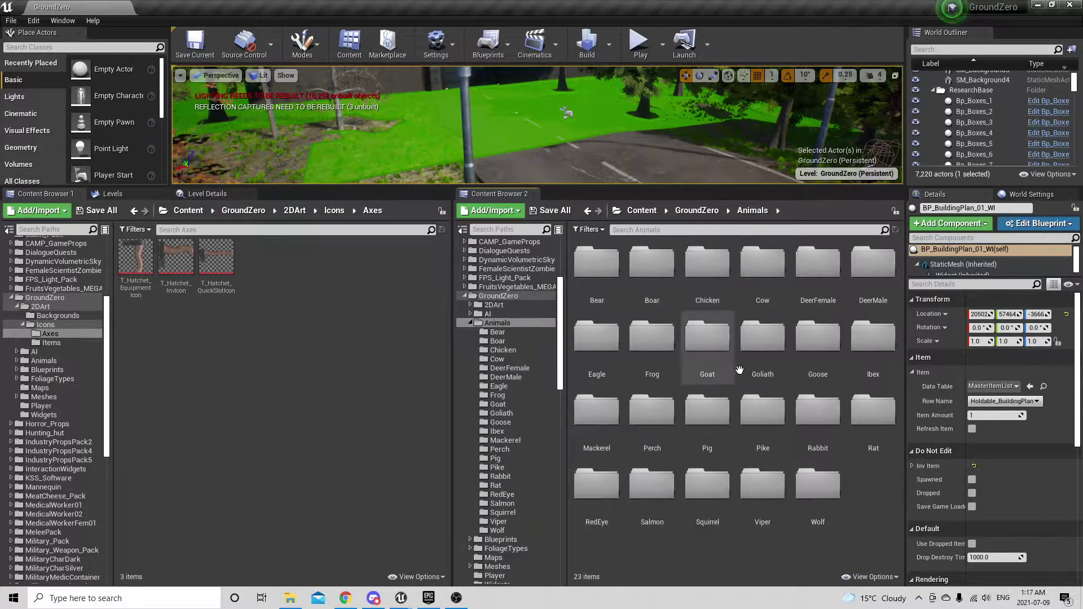
double_click(763, 415)
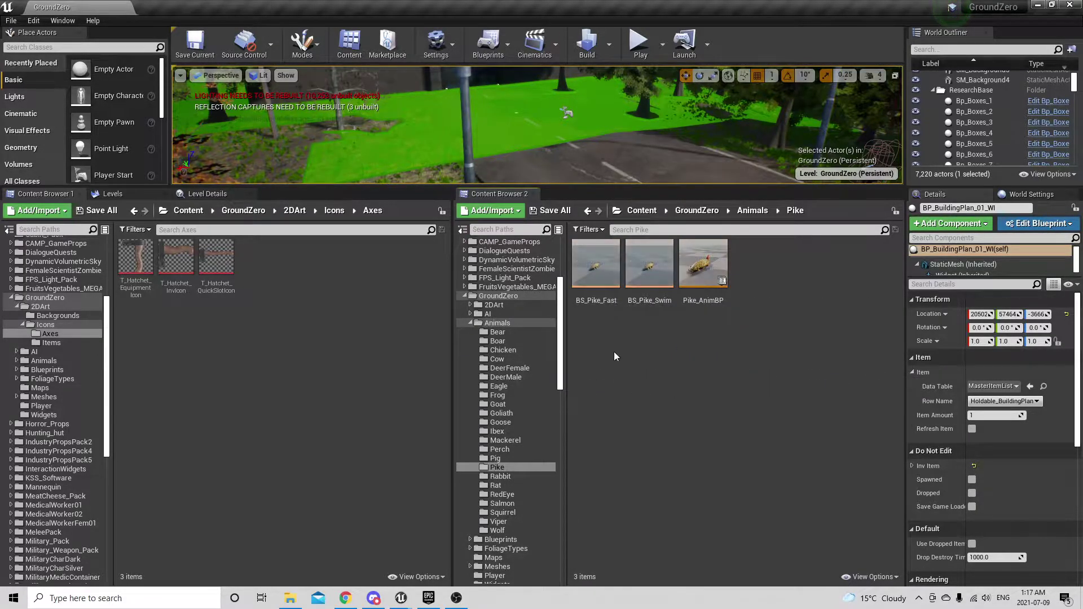
left_click(754, 211)
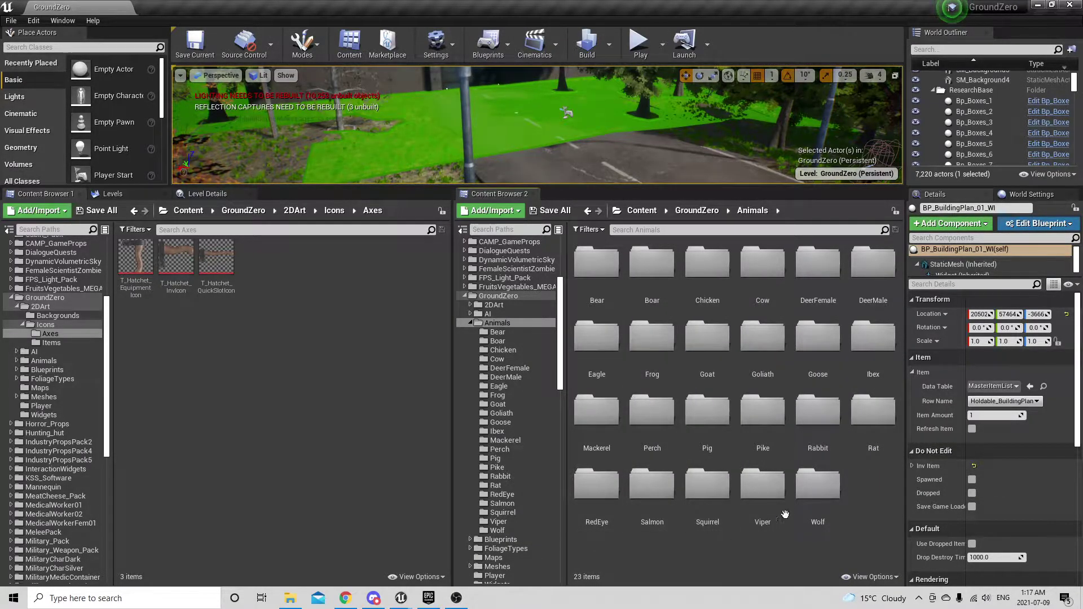
double_click(817, 484)
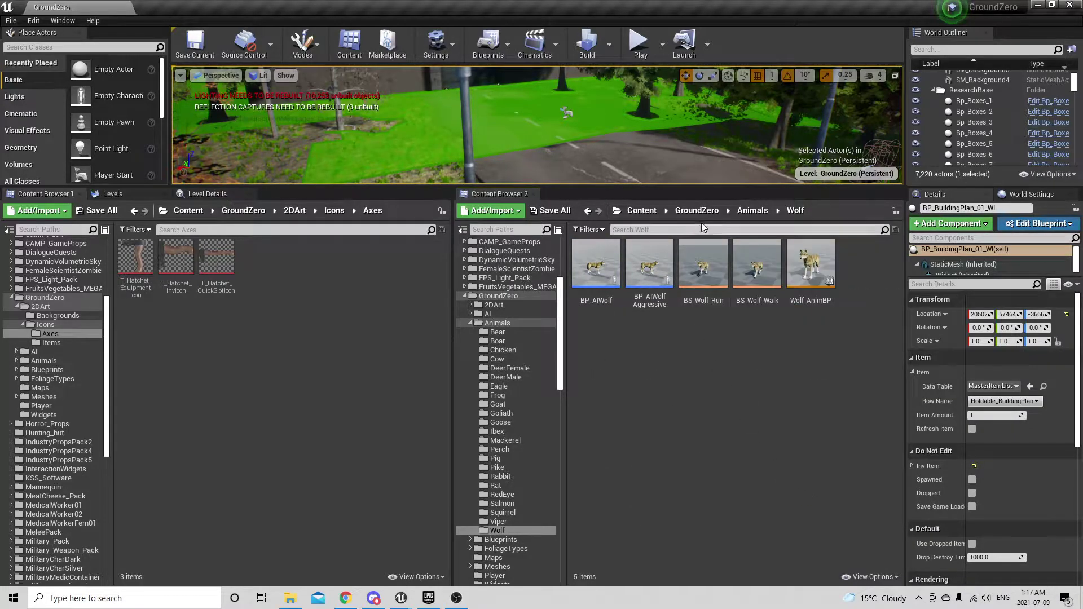
left_click(746, 210)
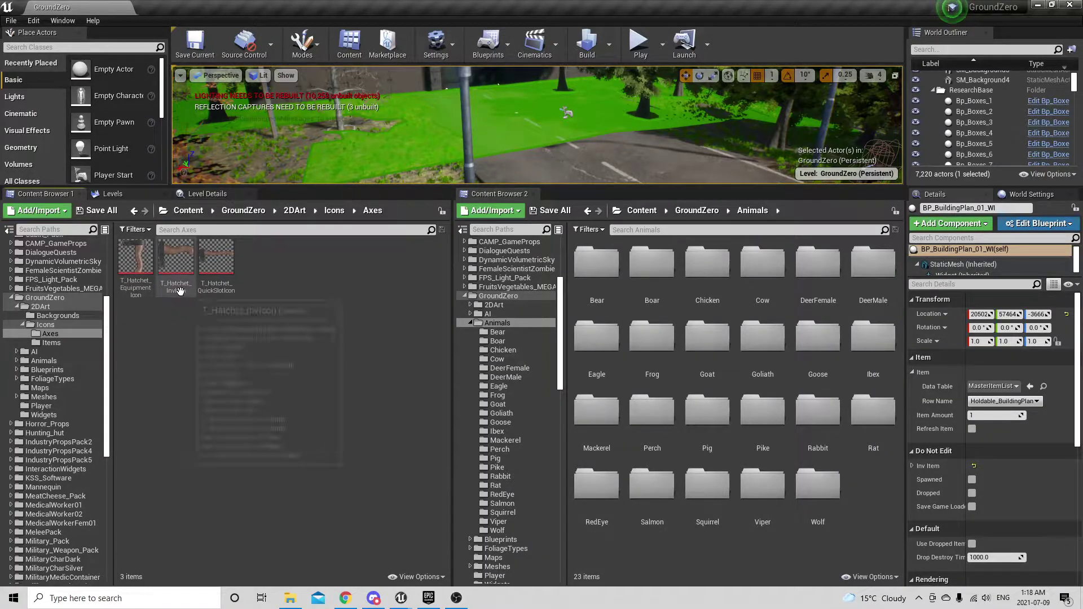
left_click(707, 214)
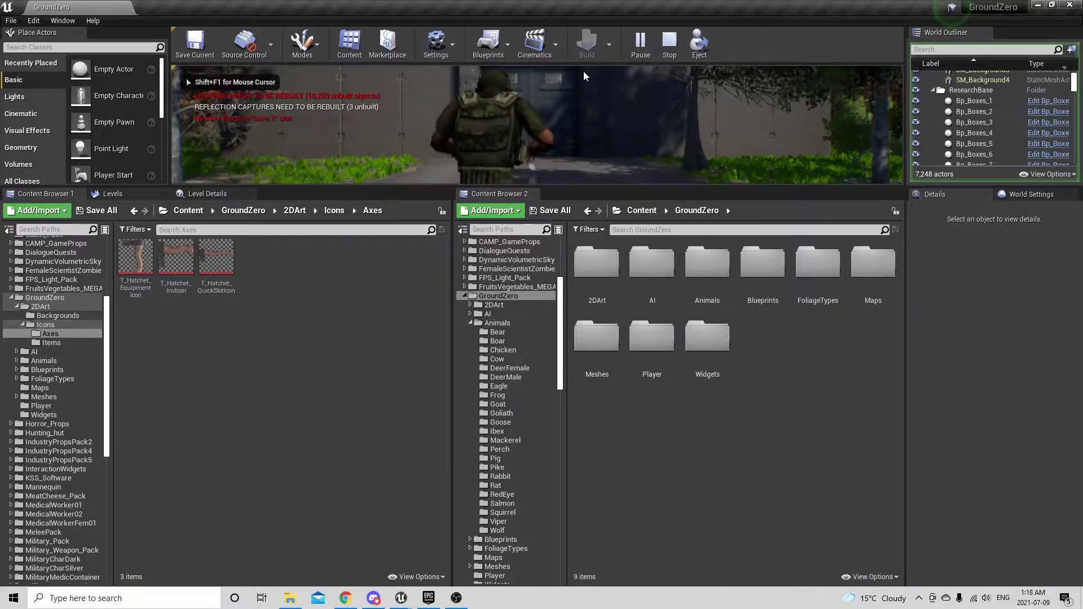
Step: Restart the playtest in an enlarged level viewport
key("Escape")
left_click_drag(582, 186, 582, 413)
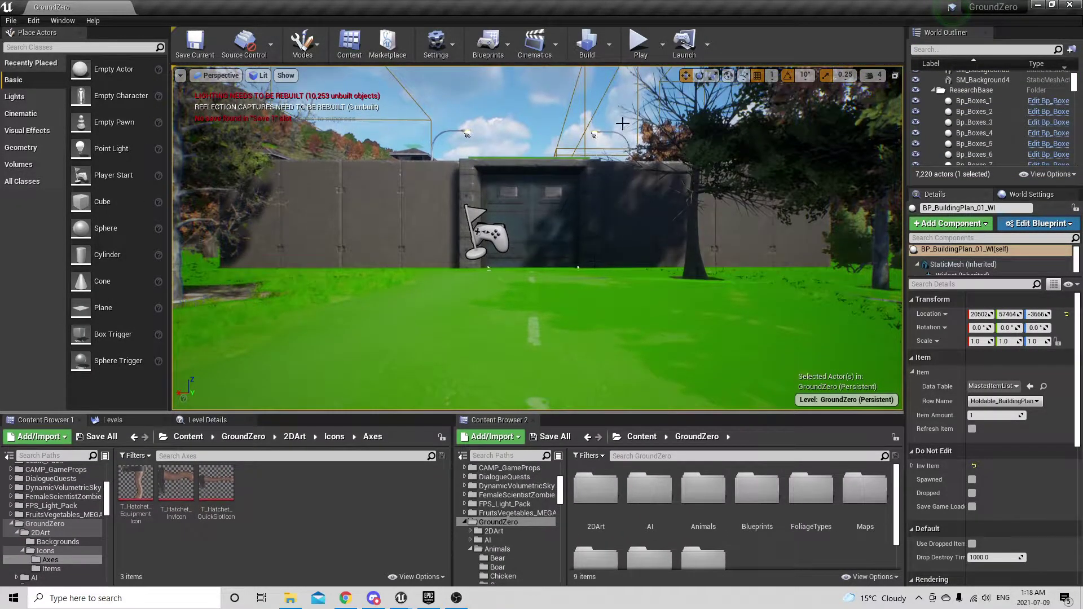
left_click(640, 43)
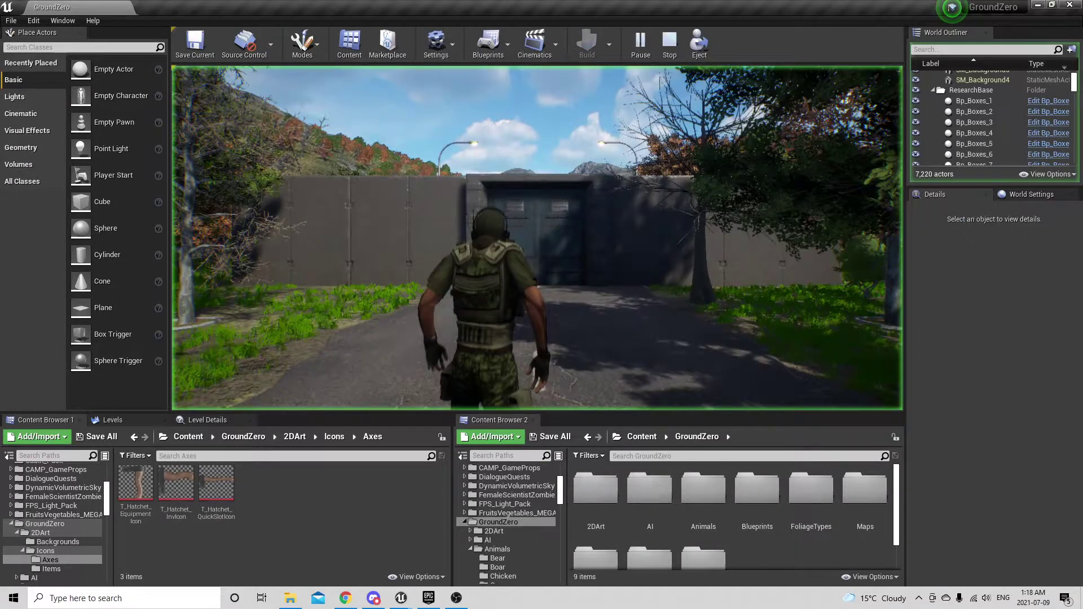
Step: Run down the road in front of the gate and take the Hatchet lying beside the centre line
key("w")
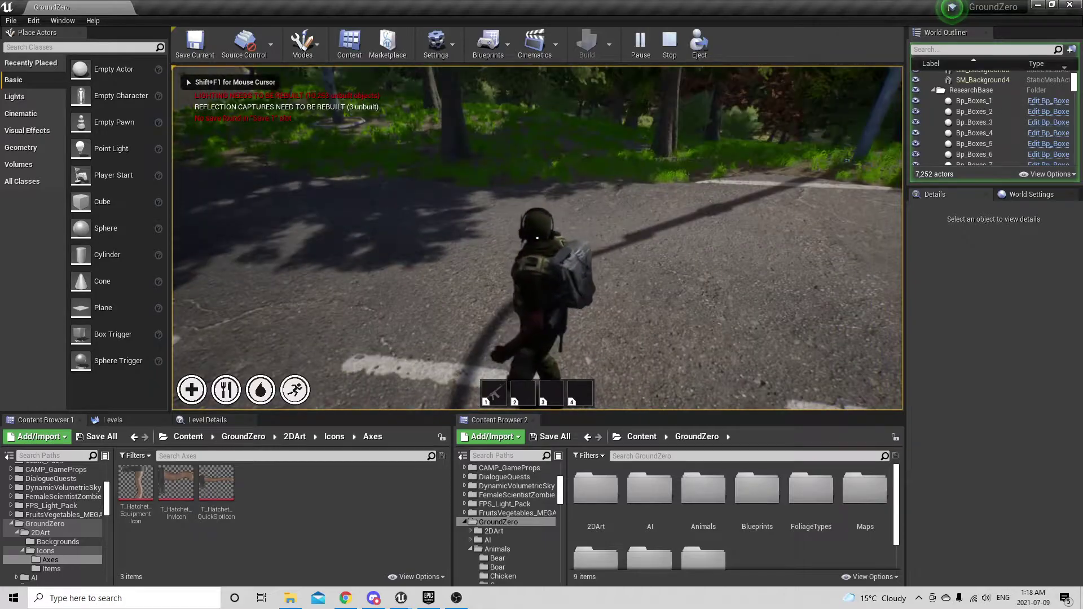
key("w")
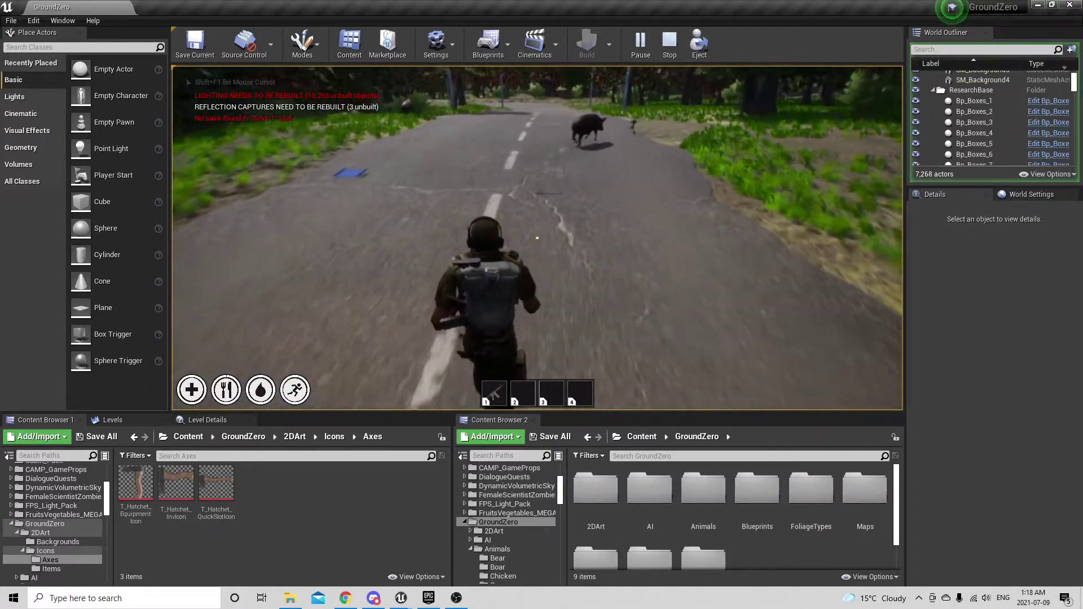
key("w")
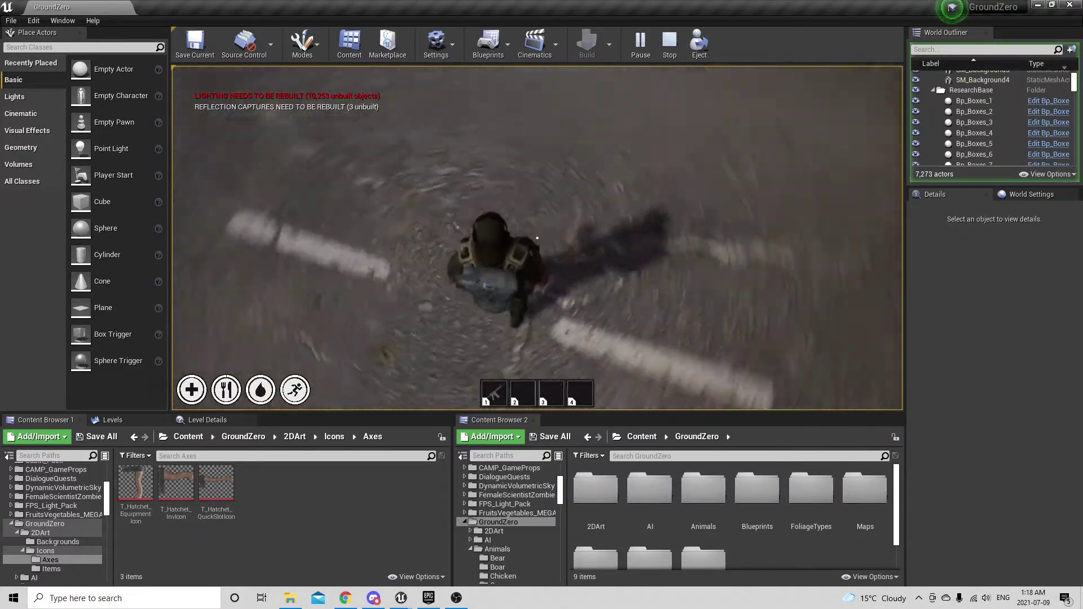
key("d")
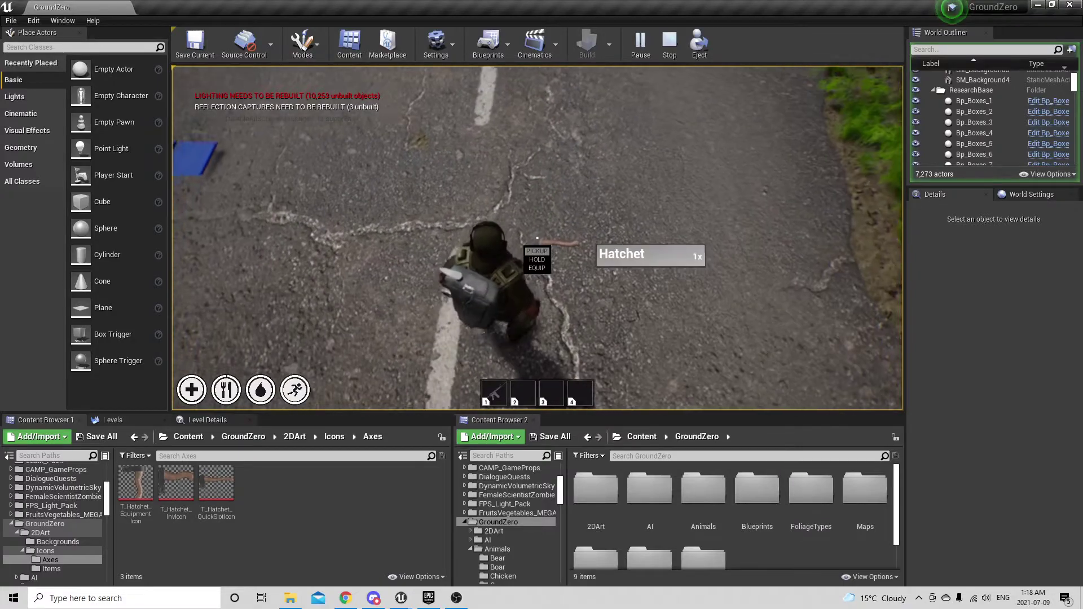
scroll(536, 238, "down", 1)
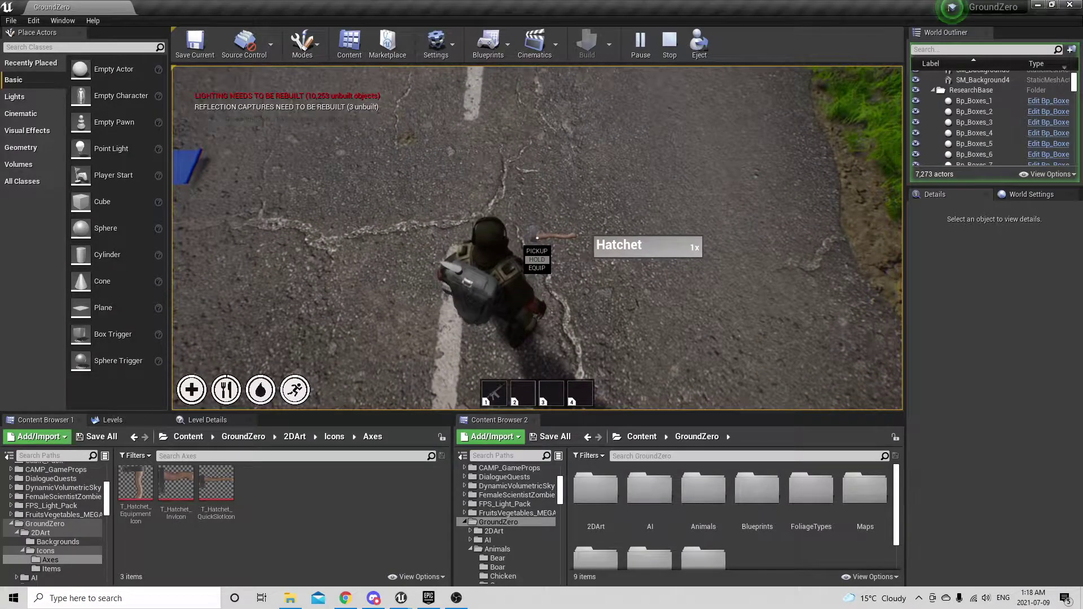
key("e")
Step: Run further along the road and take the hatchet from the backpack into the hand with the Hold action
key("w")
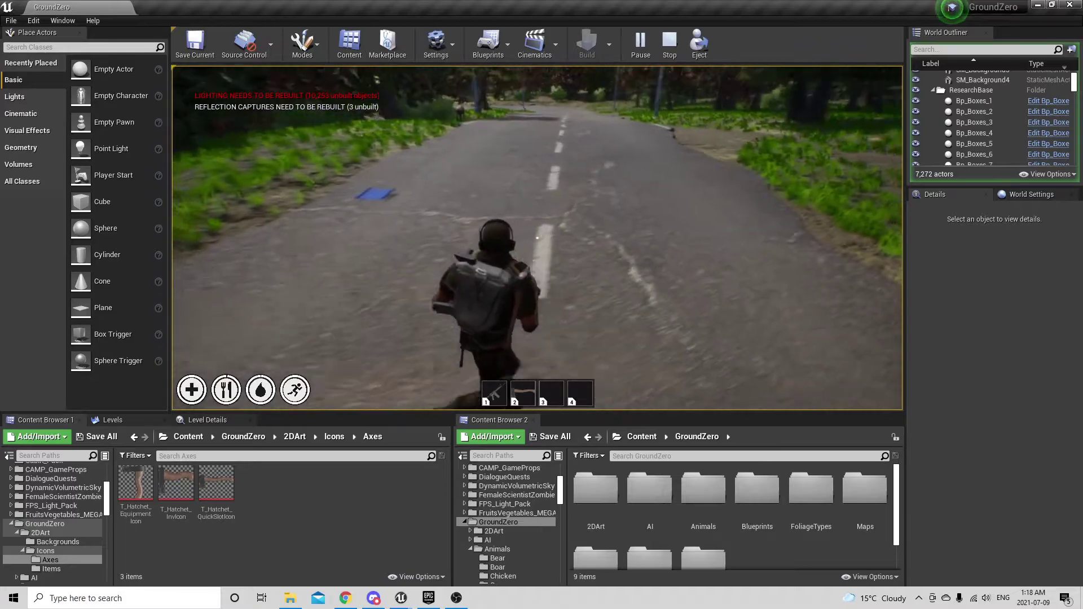
key("w")
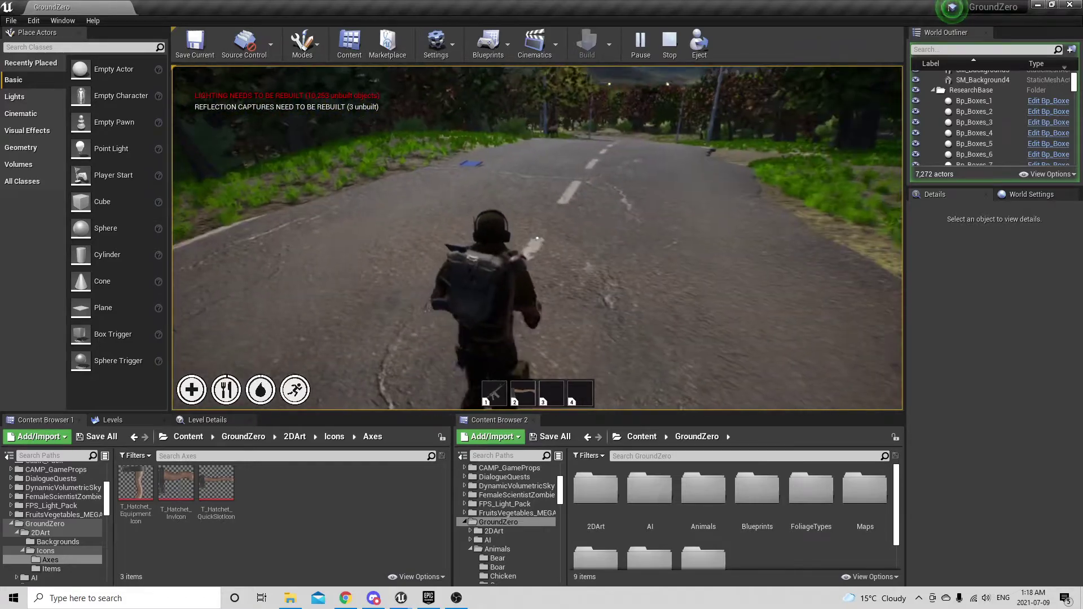
key("Tab")
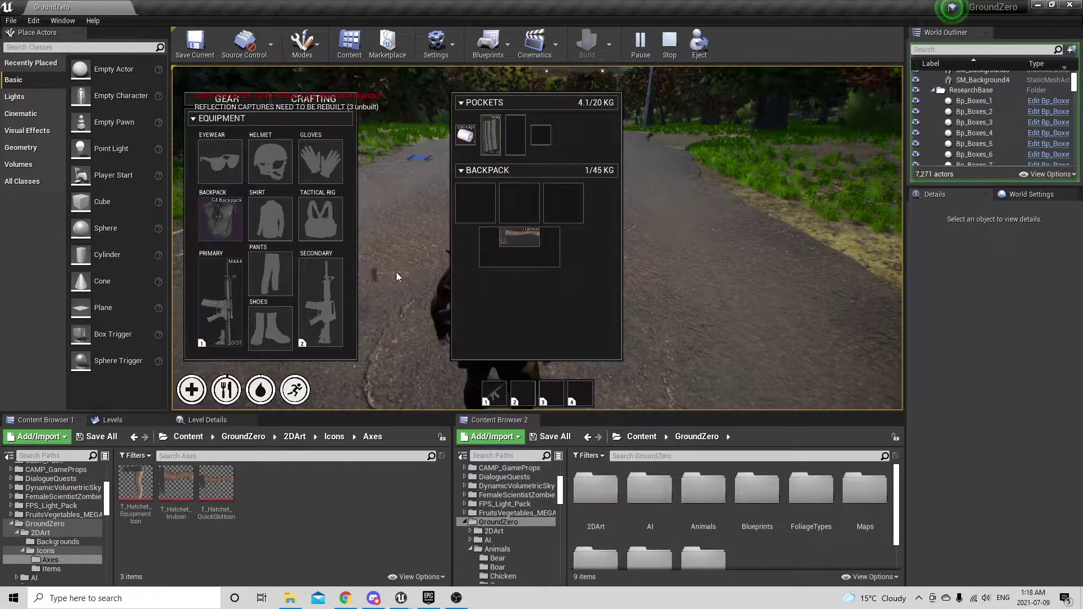
right_click(513, 233)
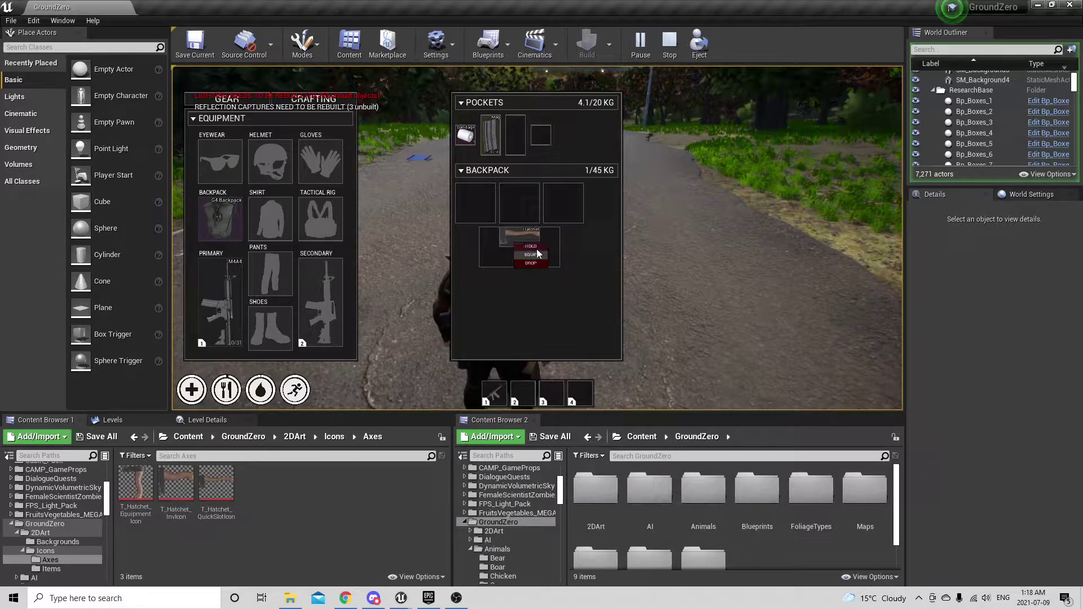
left_click(535, 249)
key("Tab")
key("w")
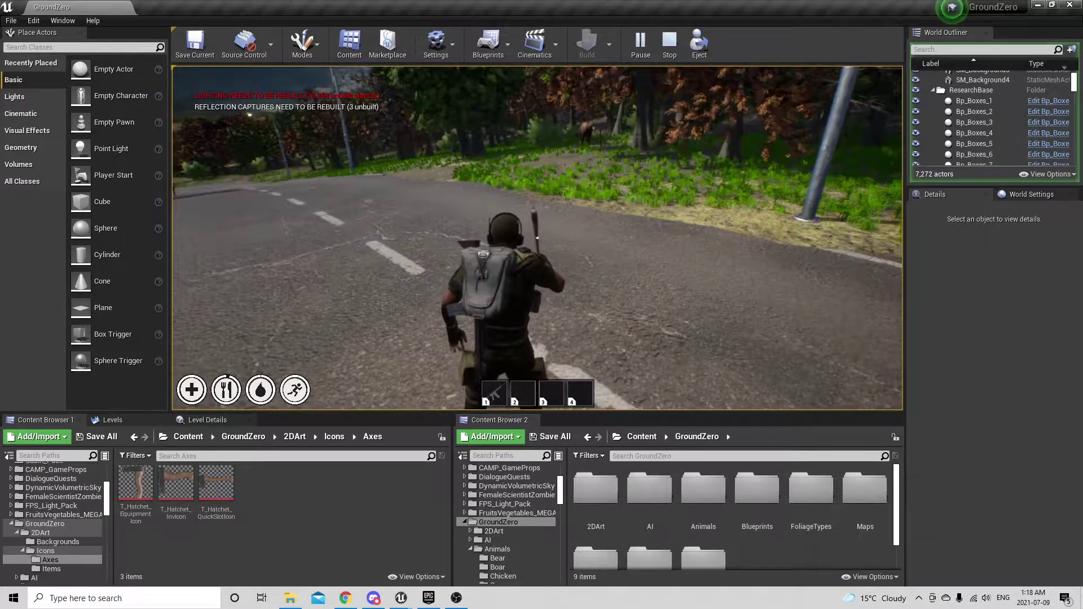
Step: Draw the M4A4 rifle and fire repeatedly towards the animal in the roadside woods
key("1")
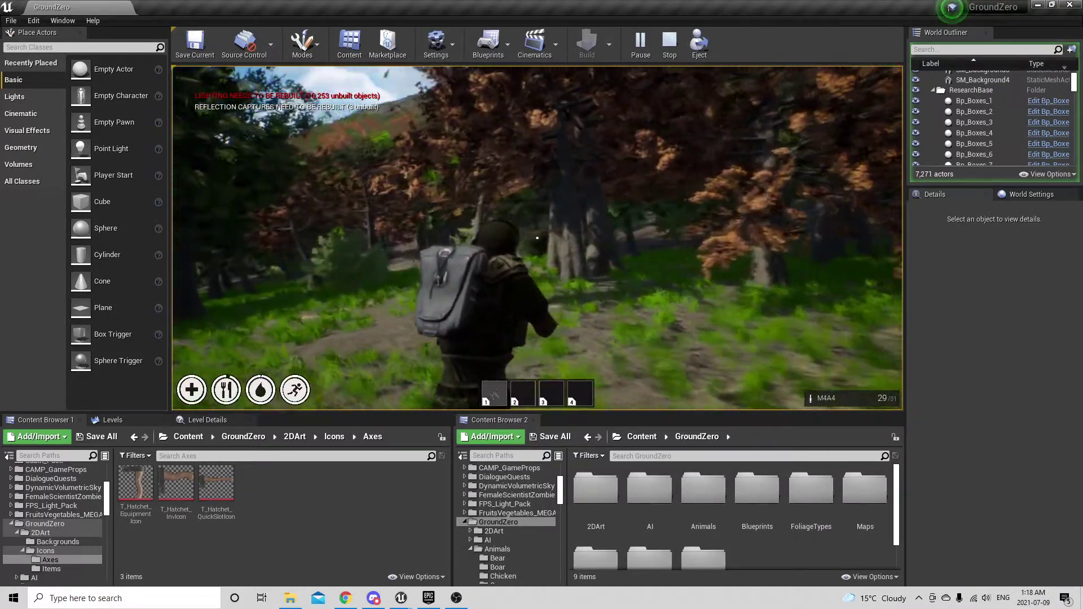
left_click(537, 238)
left_click(537, 238)
left_click(537, 238)
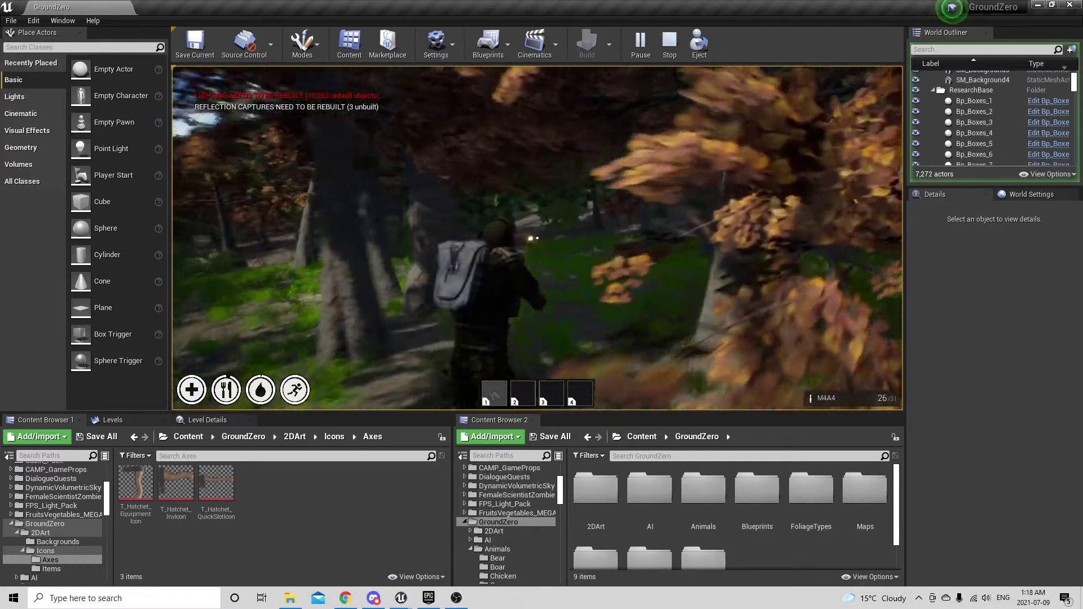
left_click(537, 238)
left_click(536, 238)
left_click(537, 238)
Step: Run past the road to the trees and equip the hatchet from the backpack in weapon slot 2
key("Tab")
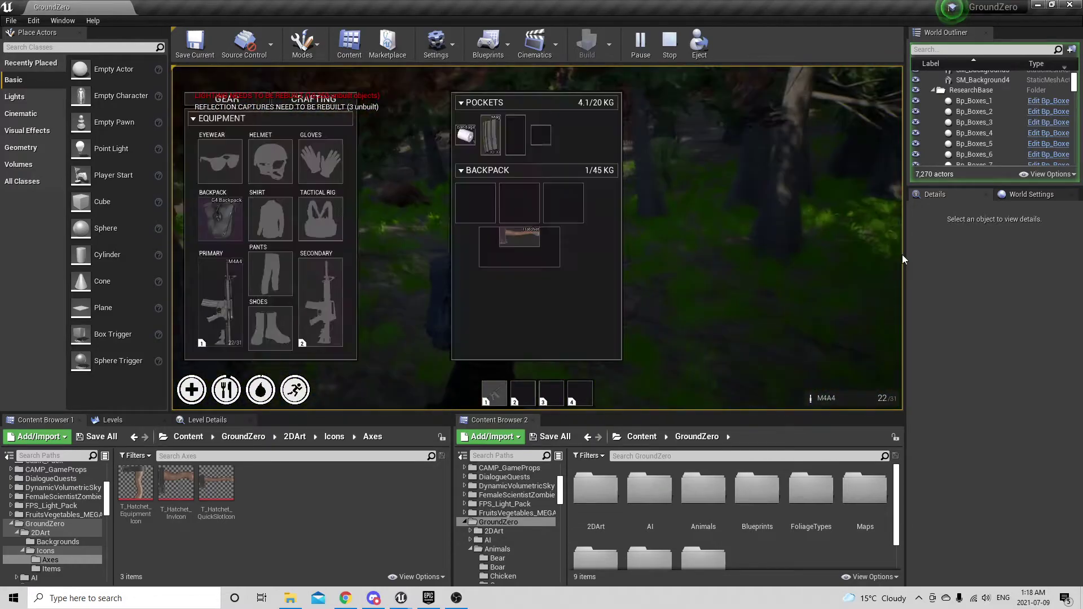
key("Tab")
key("w")
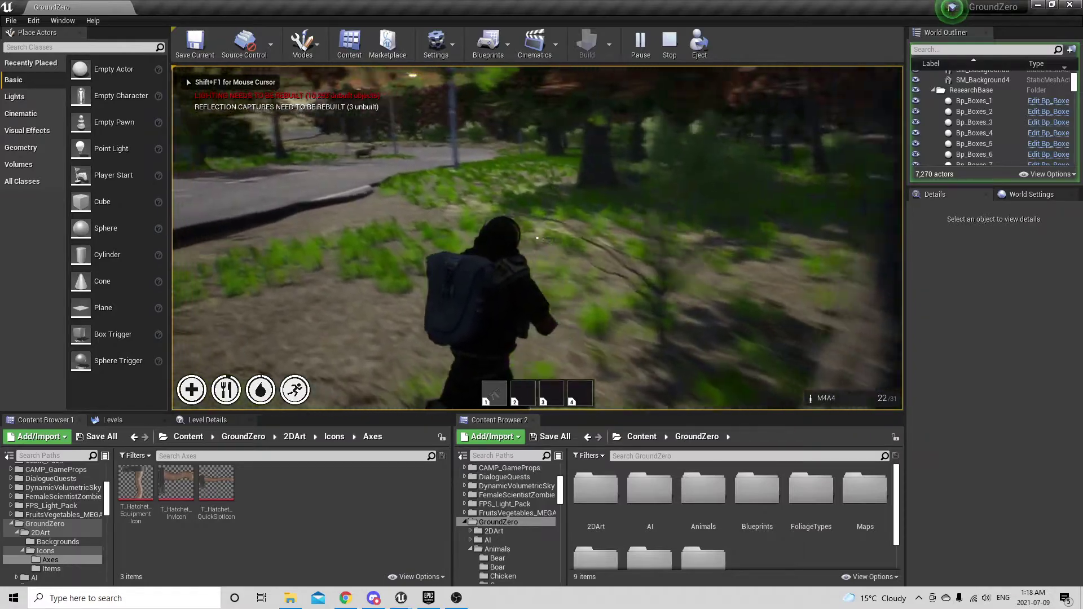
key("w")
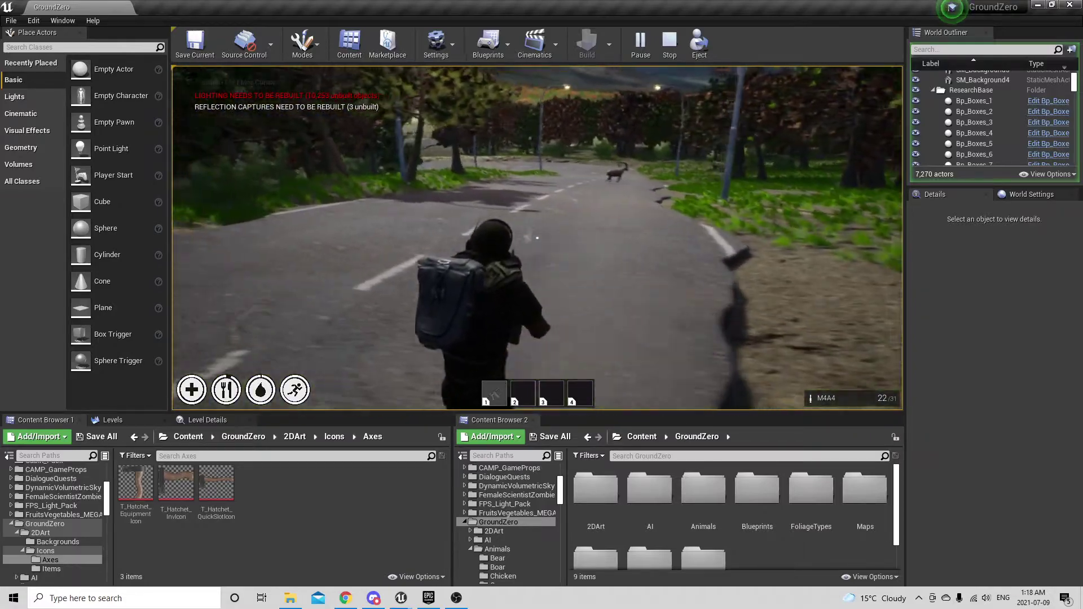
key("w")
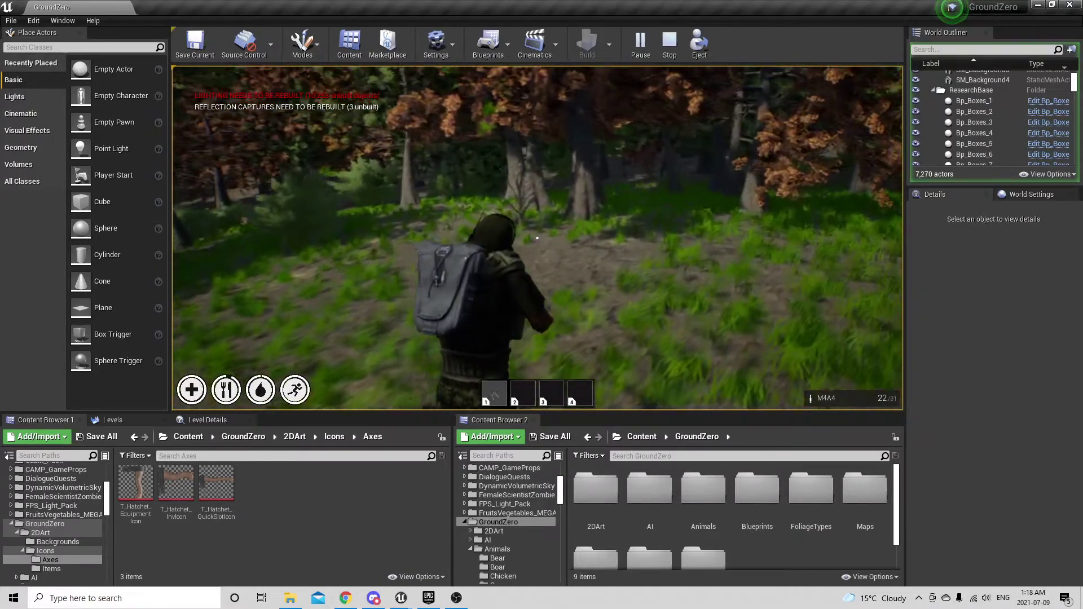
key("Tab")
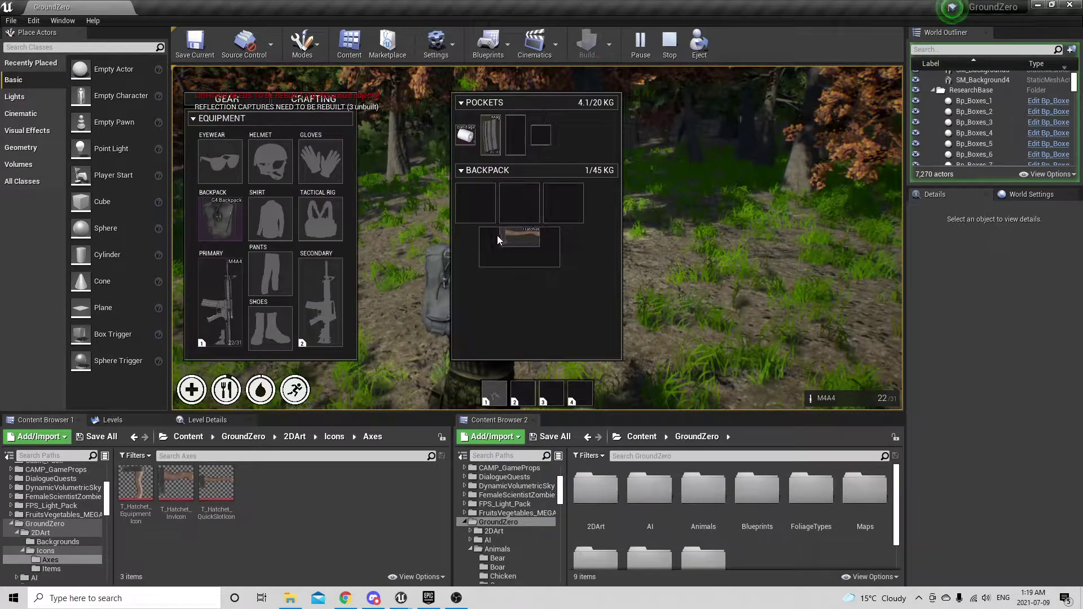
key("Tab")
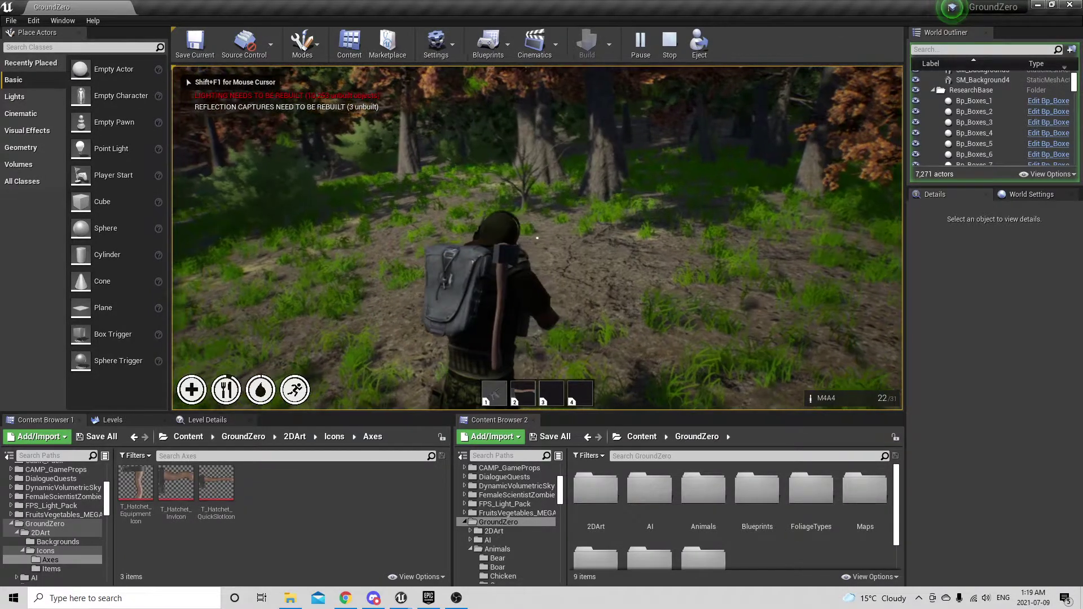
Step: Draw the hatchet and chop the trees at the edge of the woods to collect wood
key("w")
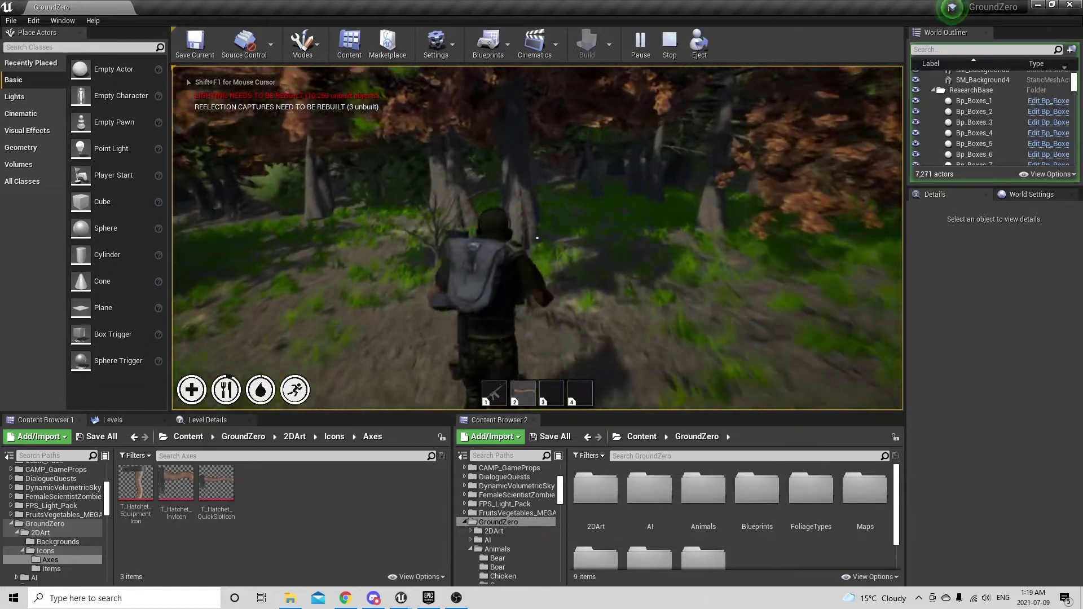
left_click(537, 238)
left_click(537, 237)
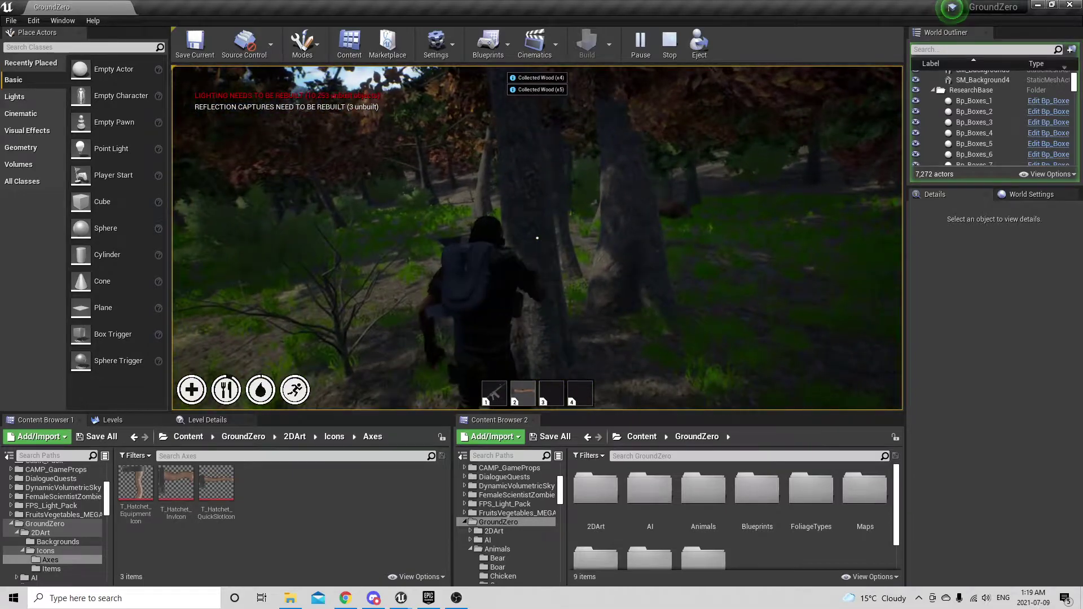
left_click(537, 237)
left_click(537, 238)
left_click(537, 238)
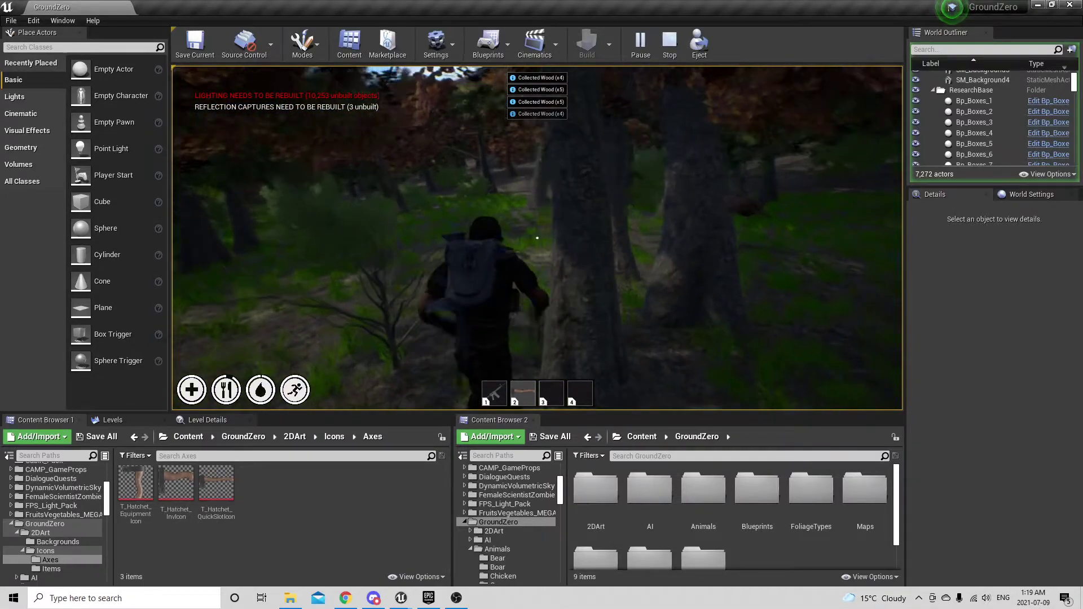
left_click(537, 237)
left_click(537, 237)
key("w")
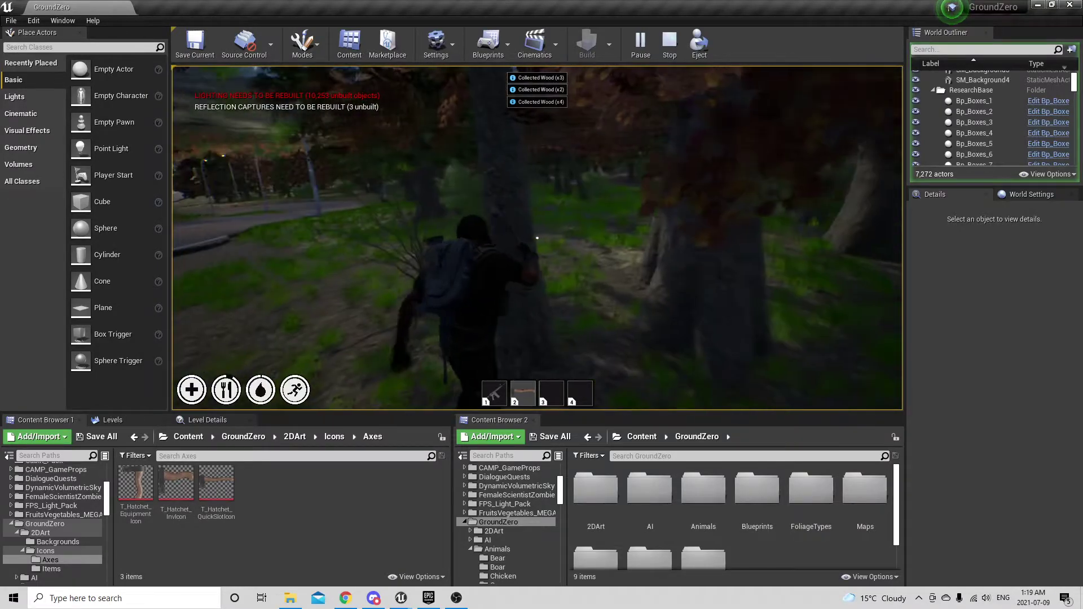
left_click(537, 237)
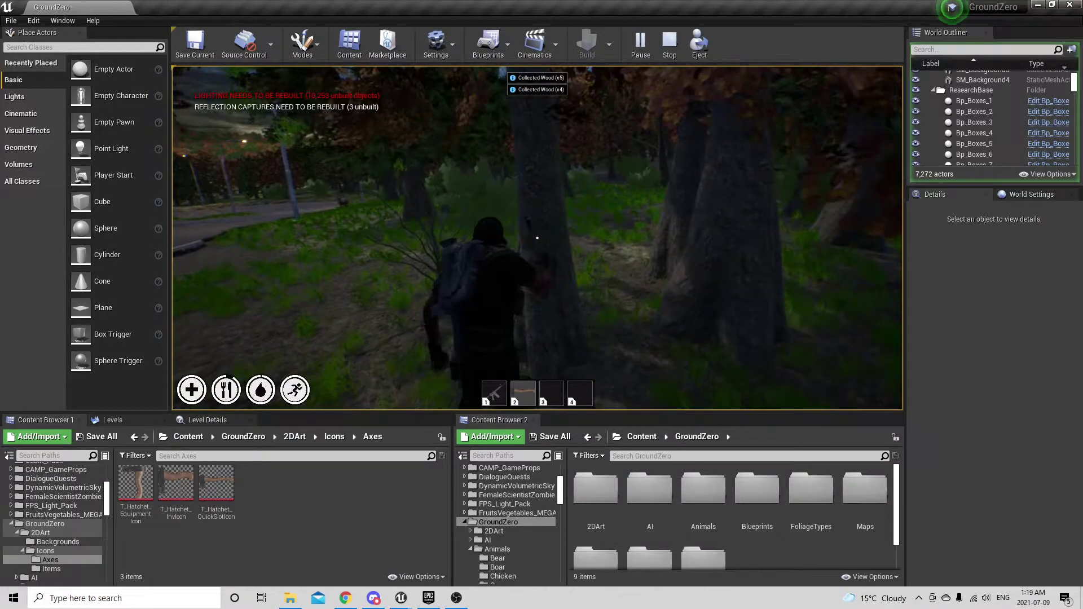
Step: Chop another tree with the hatchet and move on through the woods to gather more material
left_click(536, 238)
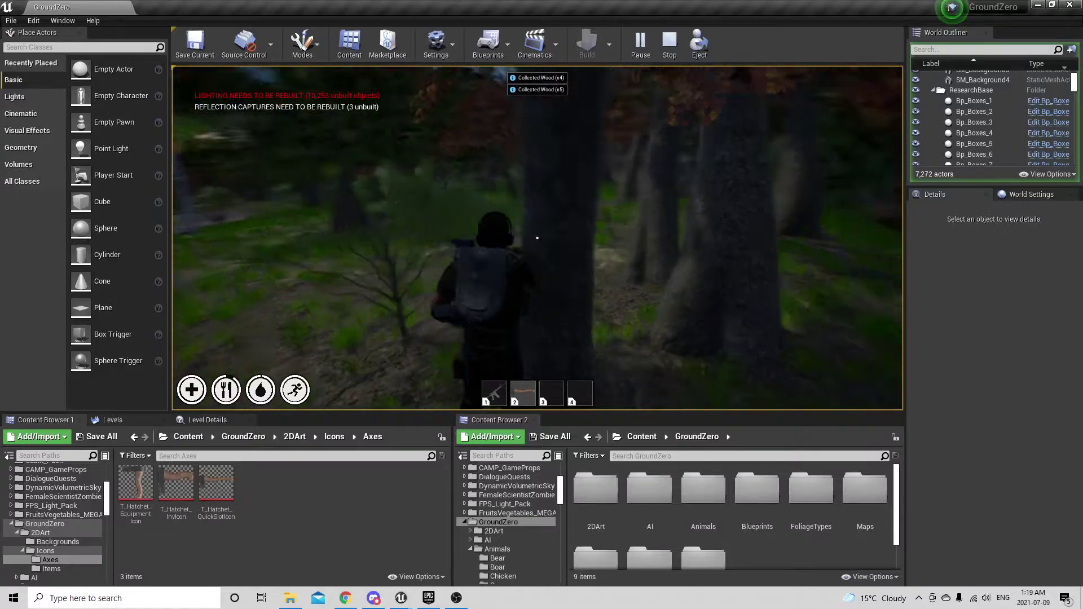
key("w")
key("w")
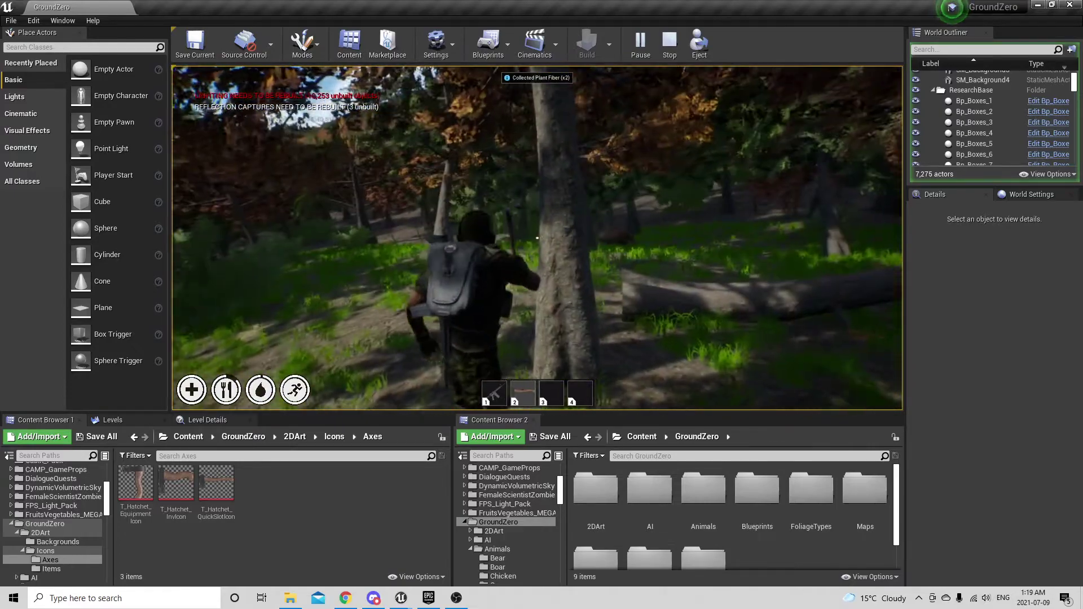
Step: Run out of the woods back to the road and pick up the blue building plan lying at its edge
key("w")
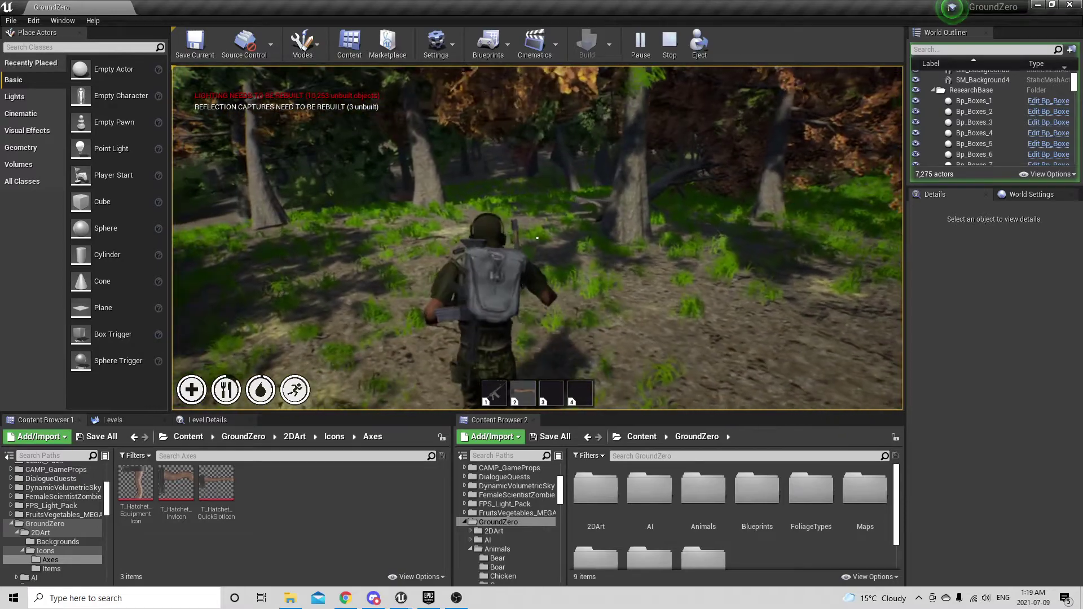
key("w")
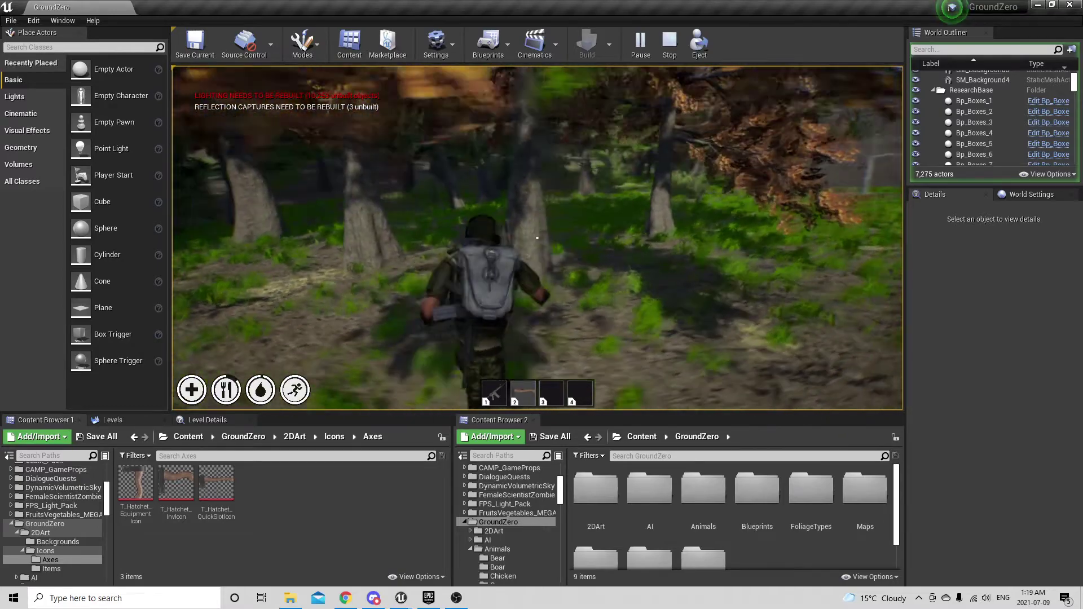
key("w")
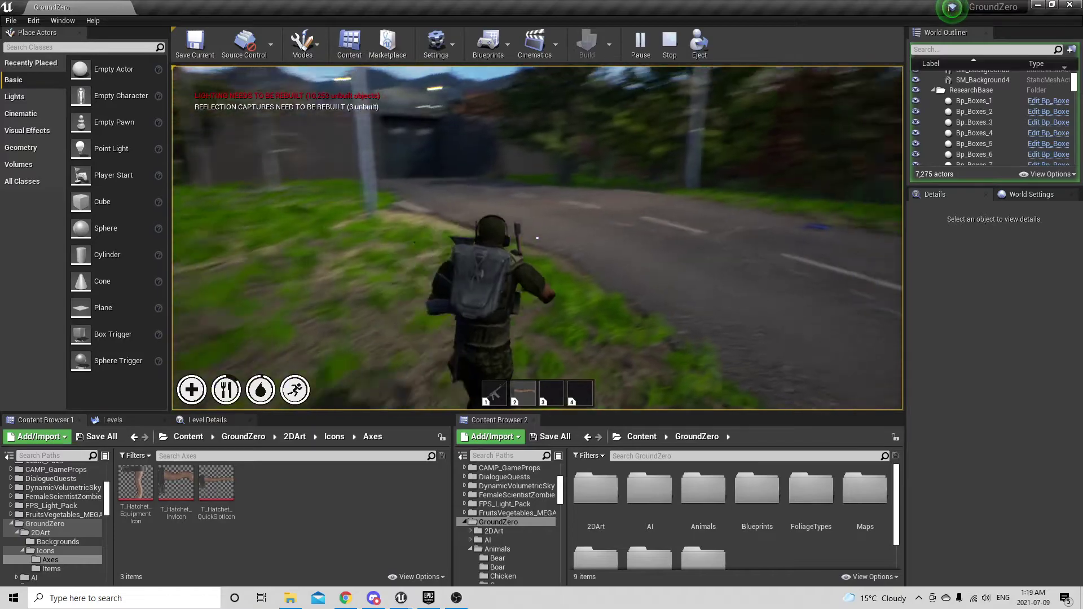
key("w")
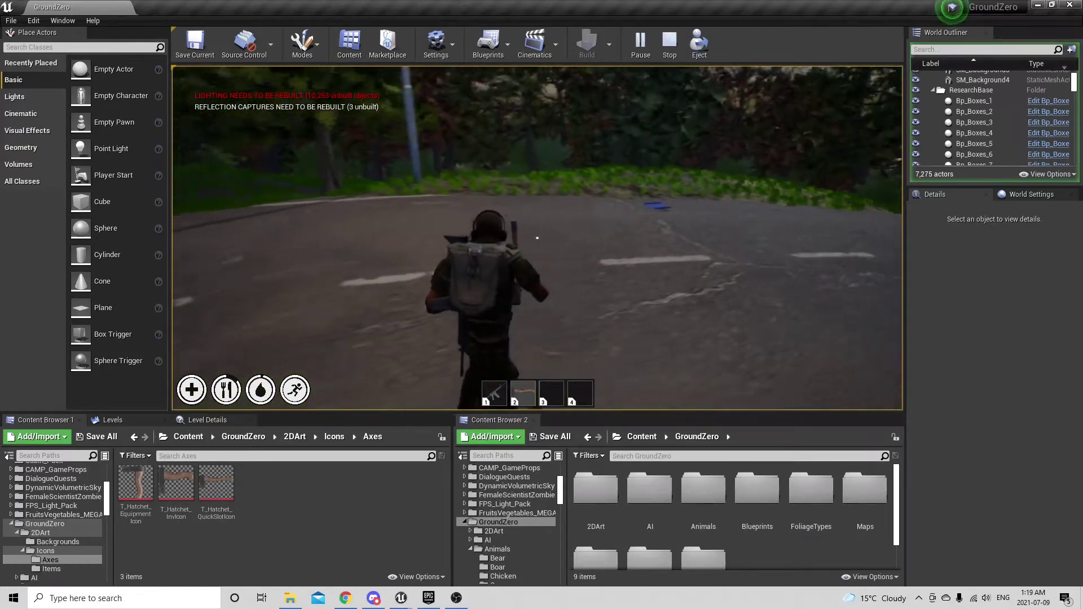
key("w")
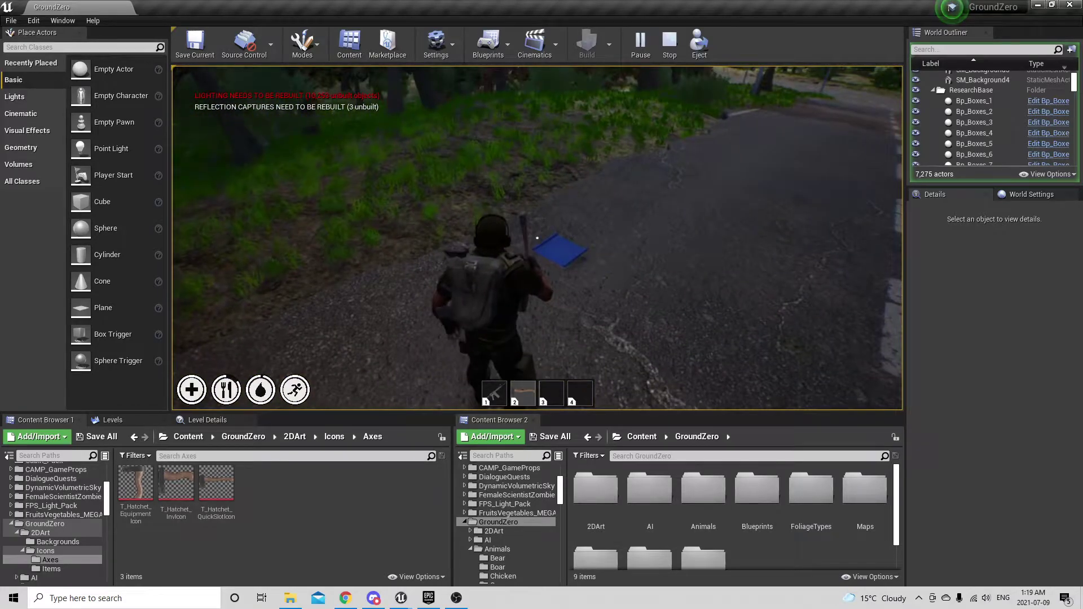
key("e")
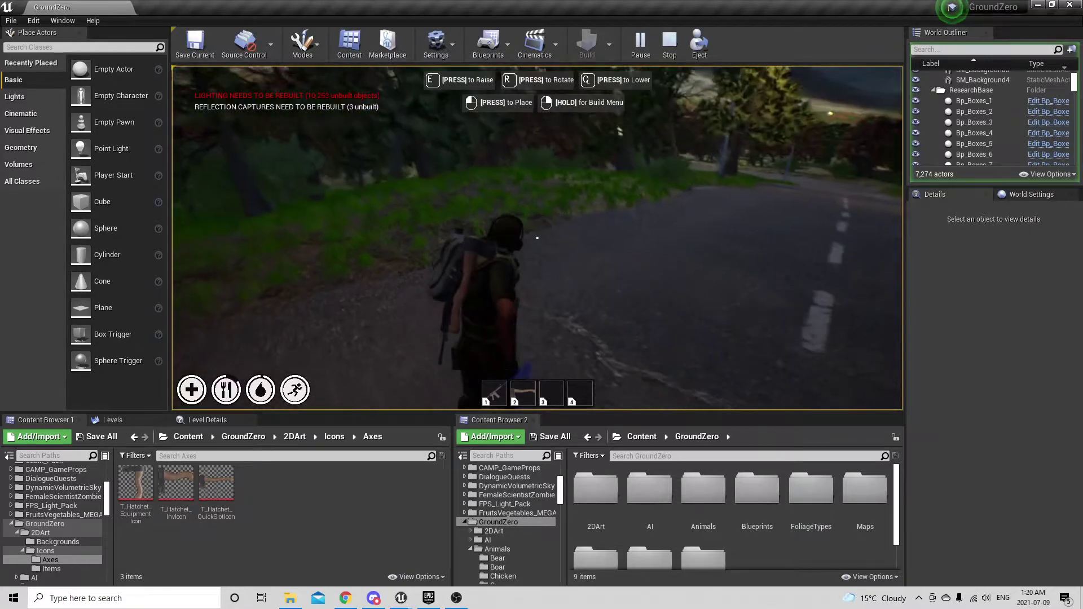
key("w")
key("w")
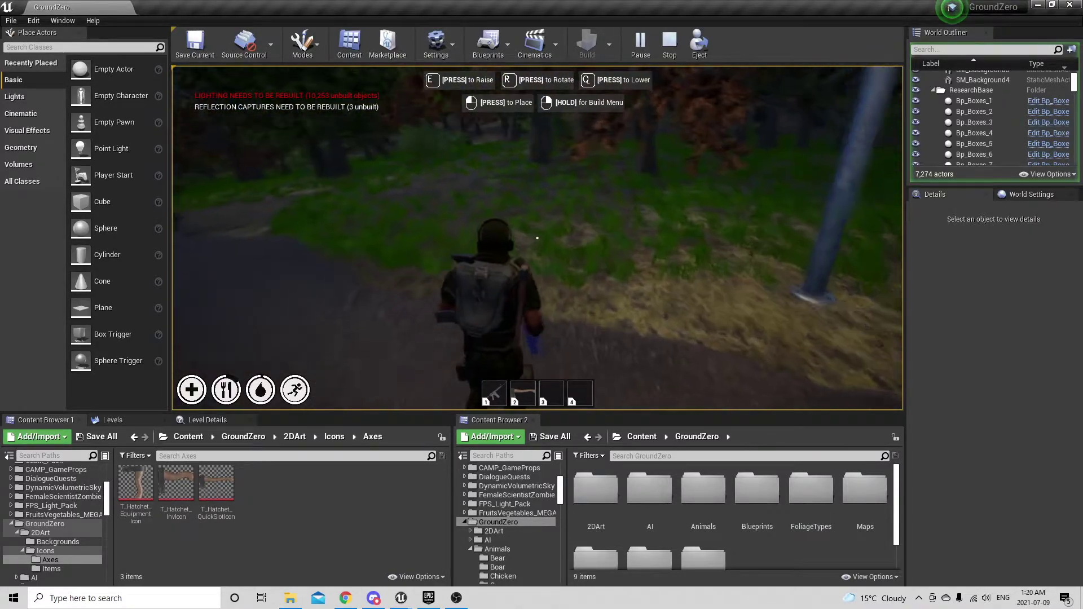
left_click_drag(536, 237, 524, 237)
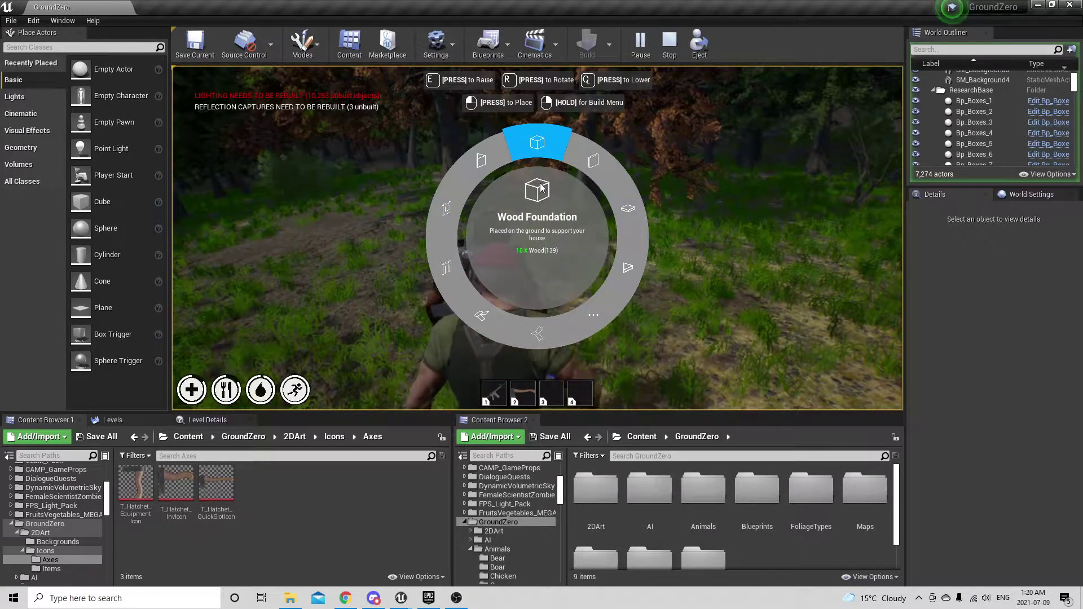
right_click_drag(605, 215, 604, 216)
Step: Draw the M4A4 rifle and shoot the attacking zombie beside the road
key("w")
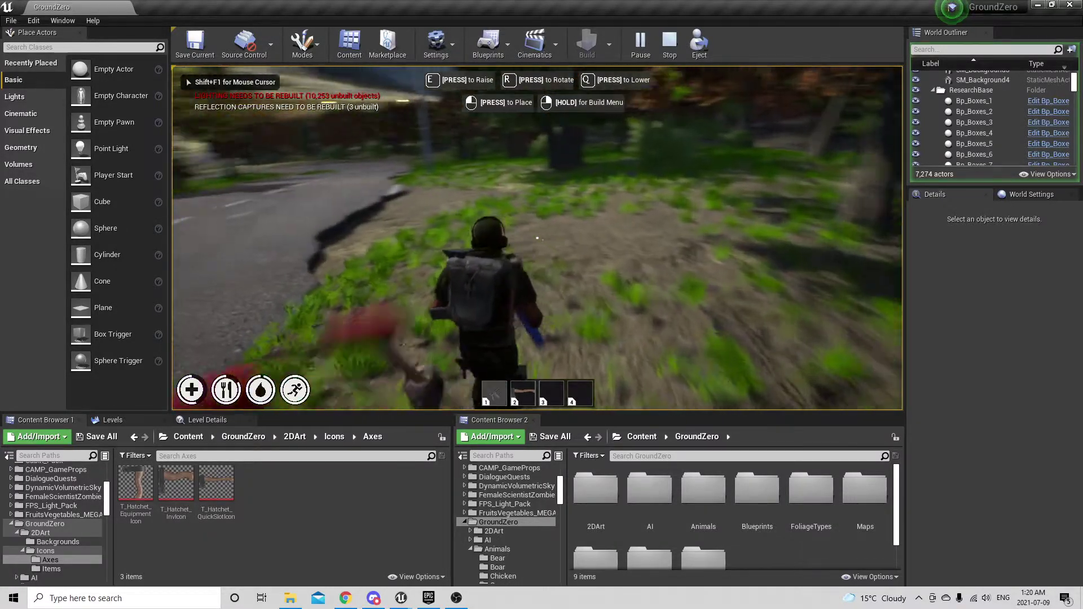
key("1")
key("w")
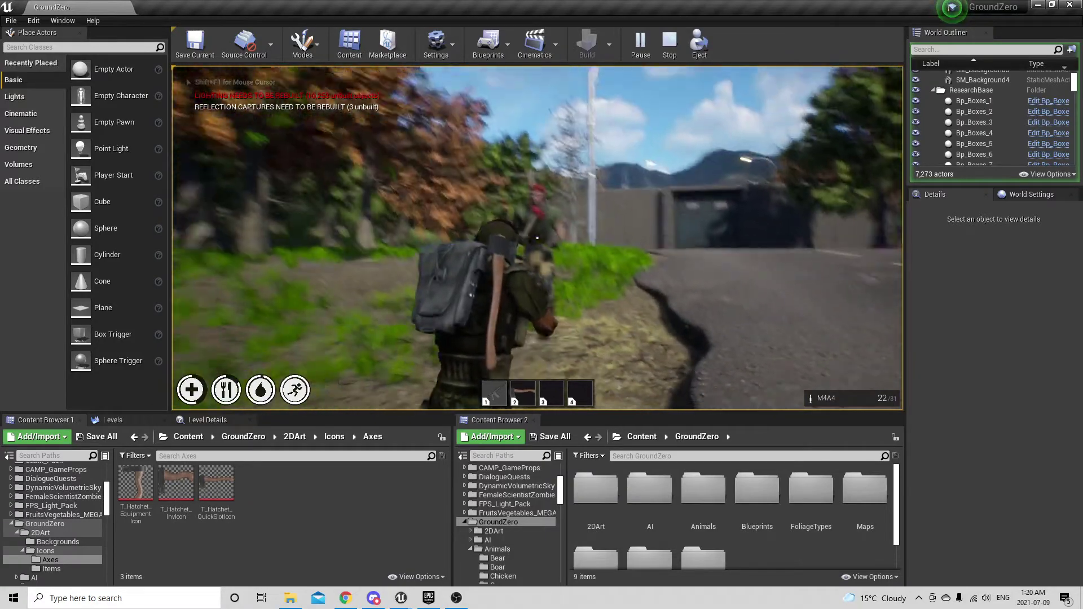
left_click(537, 238)
key("w")
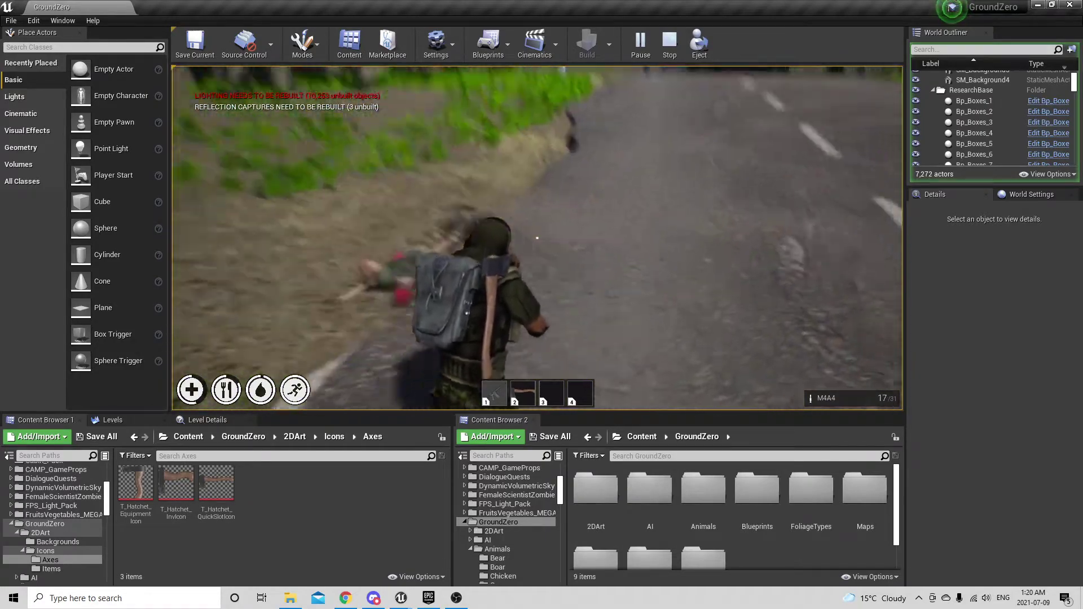
Step: Return to the grassy clearing beside the road and take the blue building plan from the backpack into the hand
key("w")
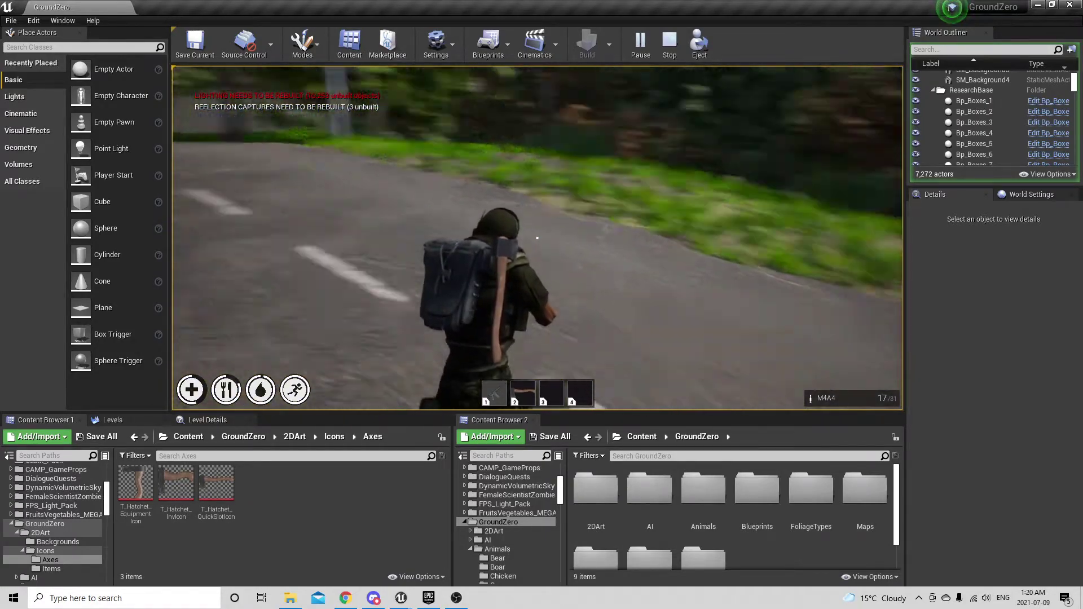
key("w")
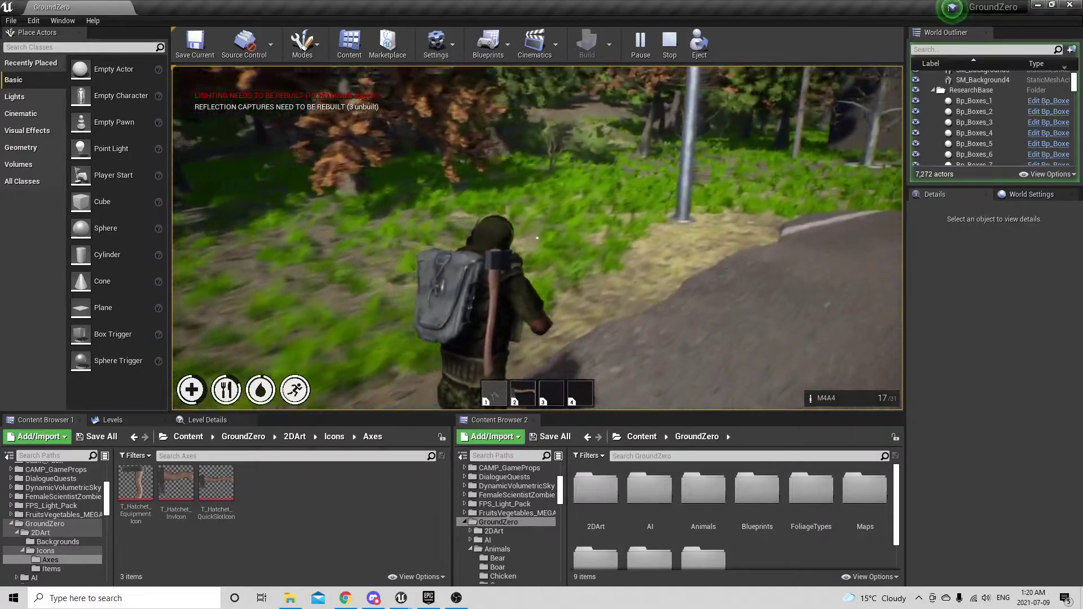
key("w")
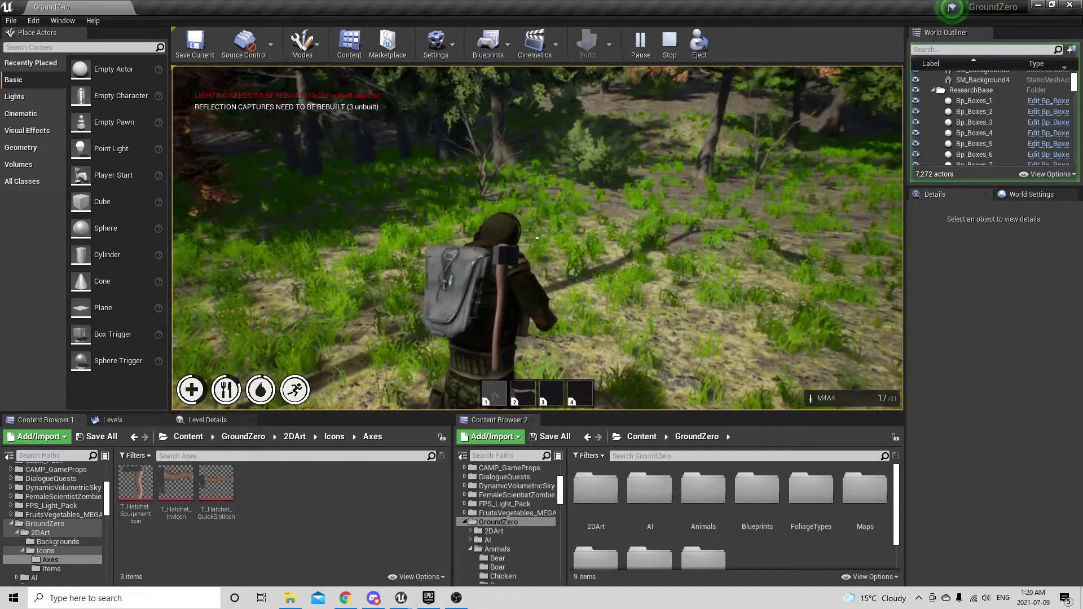
key("Tab")
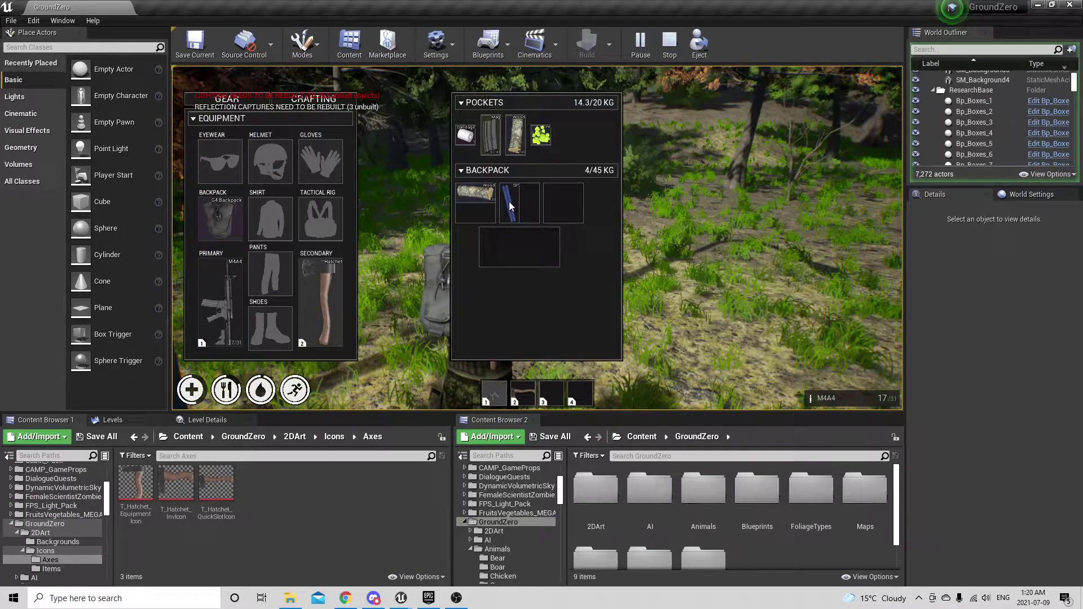
left_click(525, 215)
key("Tab")
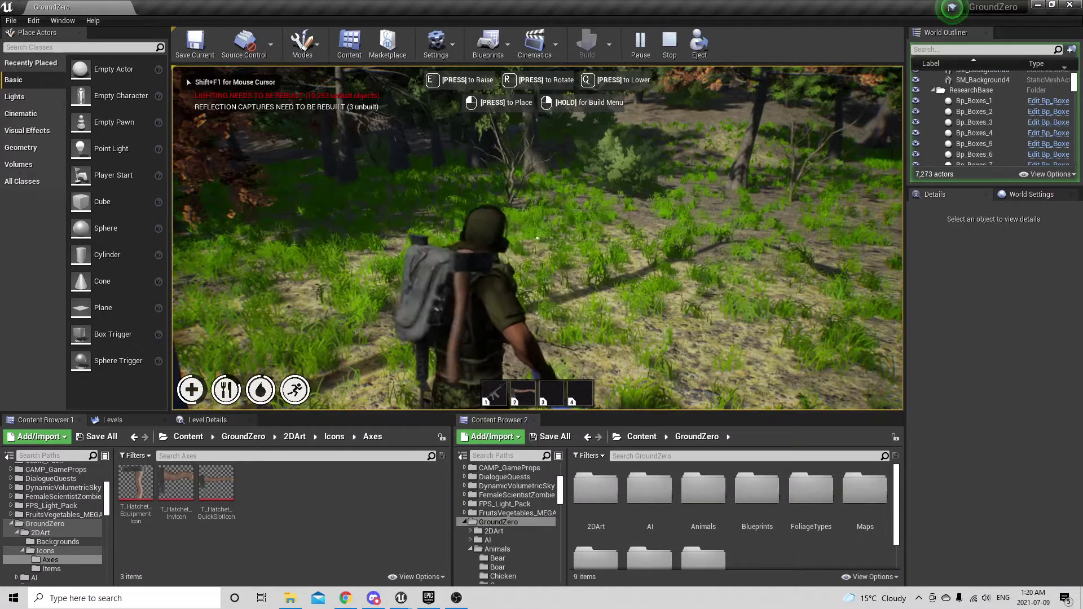
Step: Choose Wood Foundation as the building piece and place two foundations next to each other in the grass
right_click_drag(545, 235, 537, 160)
right_click_drag(541, 237, 537, 215)
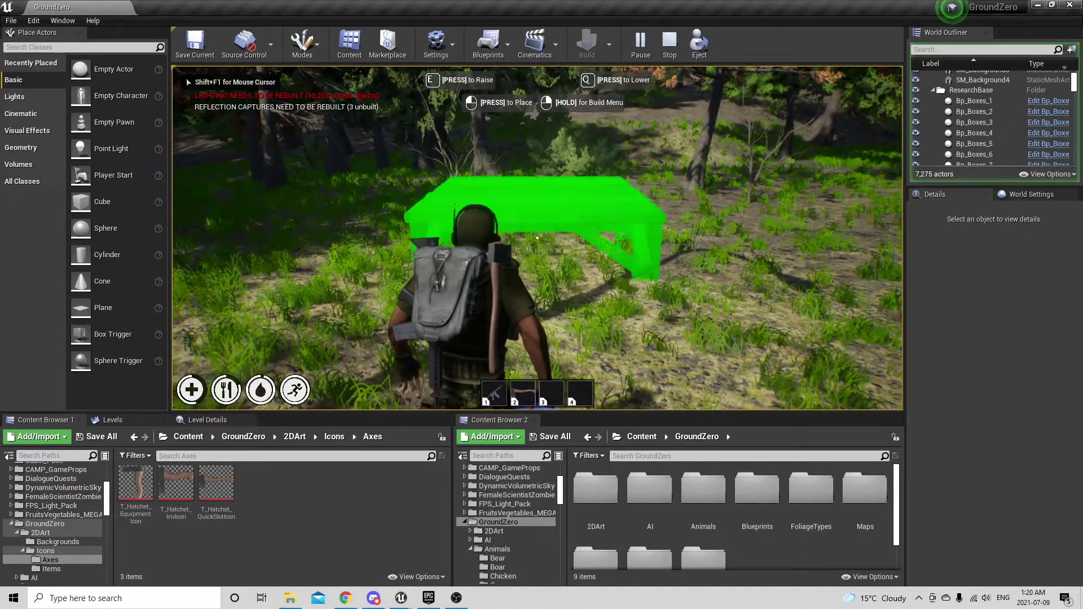
left_click(537, 237)
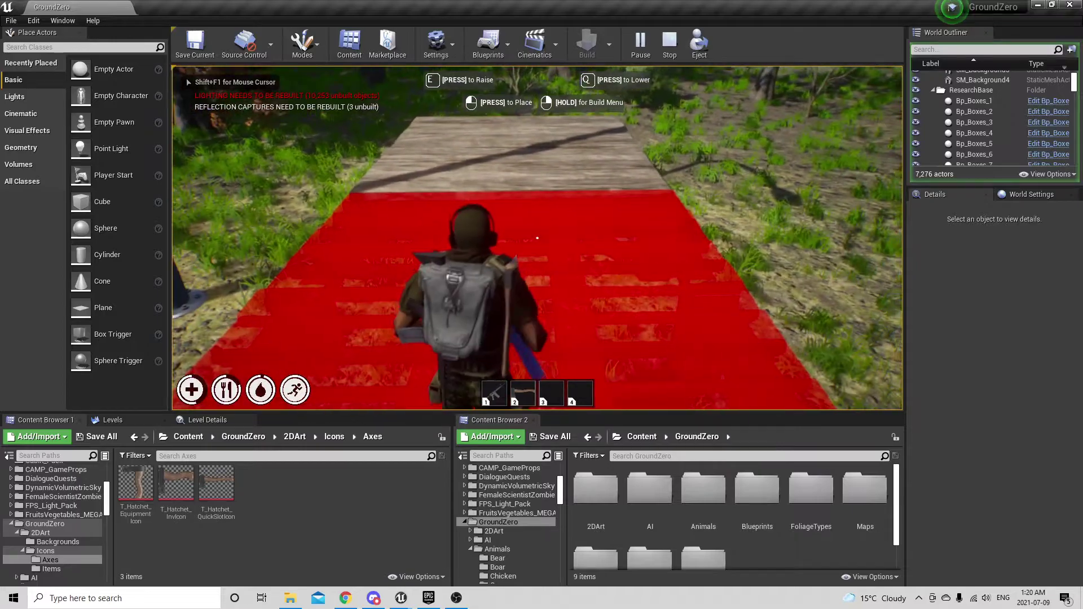
left_click(537, 237)
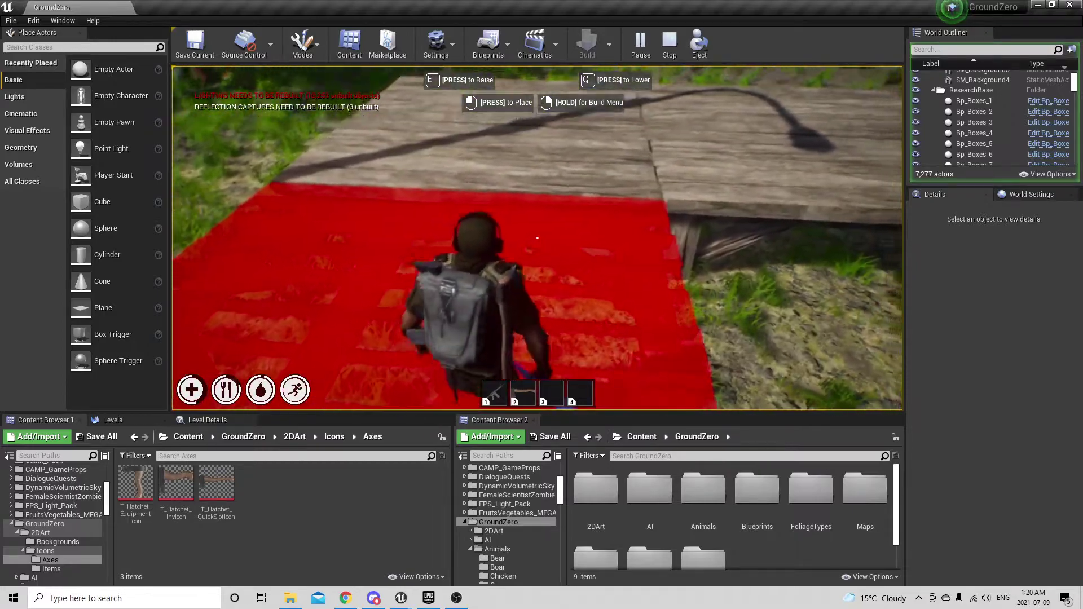
Step: Climb onto the foundations and place two Wood Wall pieces along their edges
key("w")
key("space")
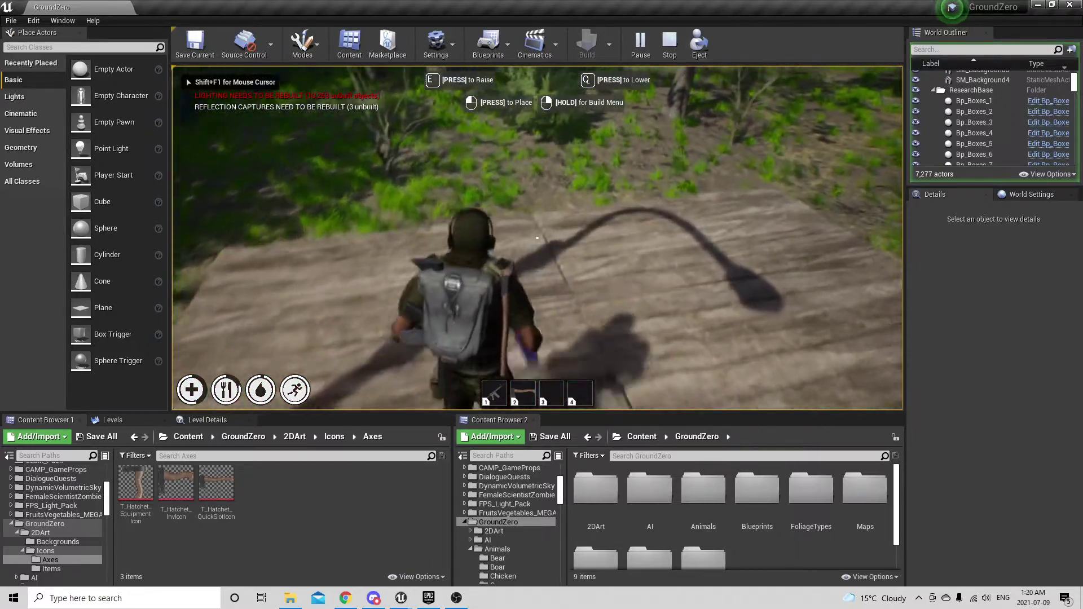
right_click(537, 237)
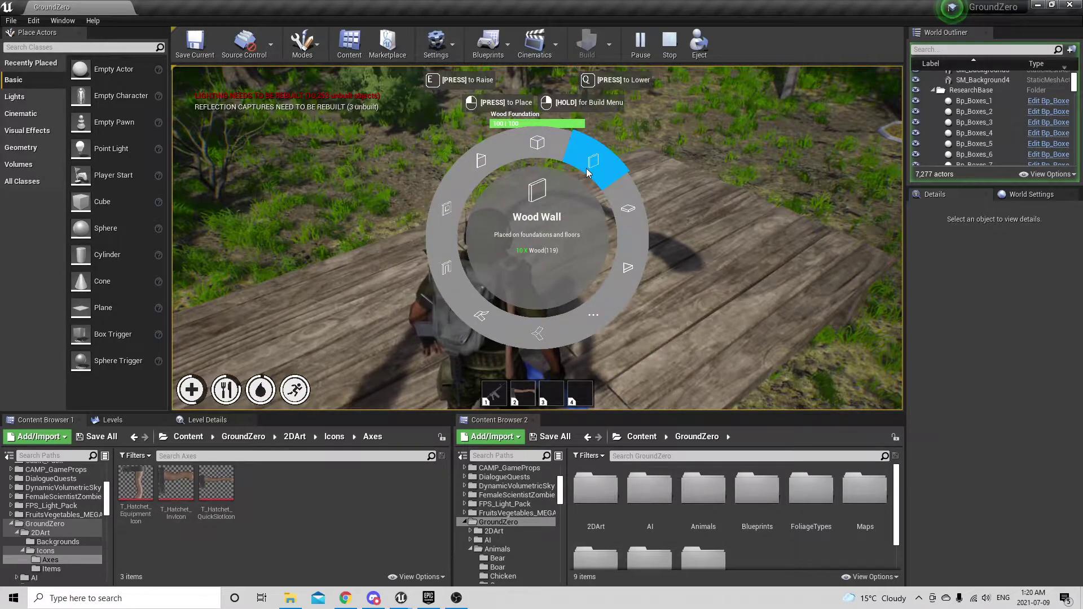
left_click(587, 172)
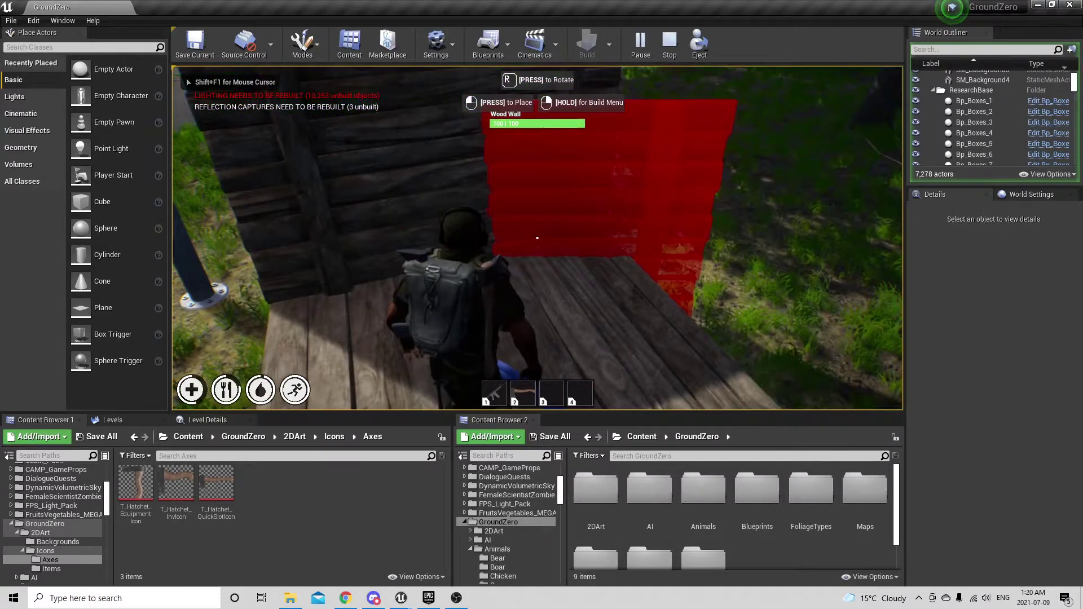
Step: Add a Wood Window Frame and a wooden door frame along the foundations' edges
right_click(537, 238)
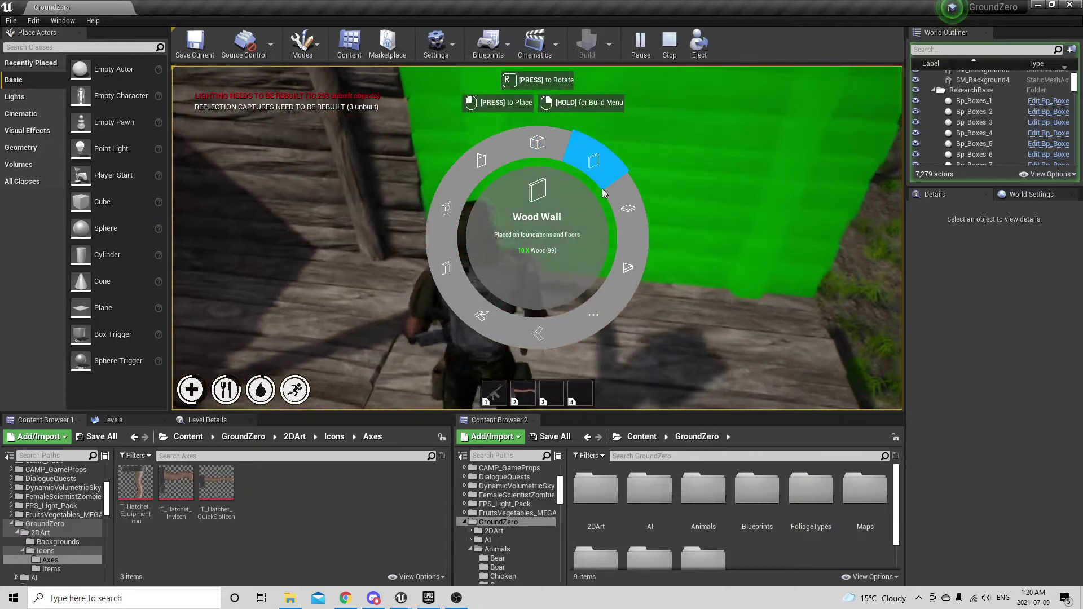
left_click(439, 194)
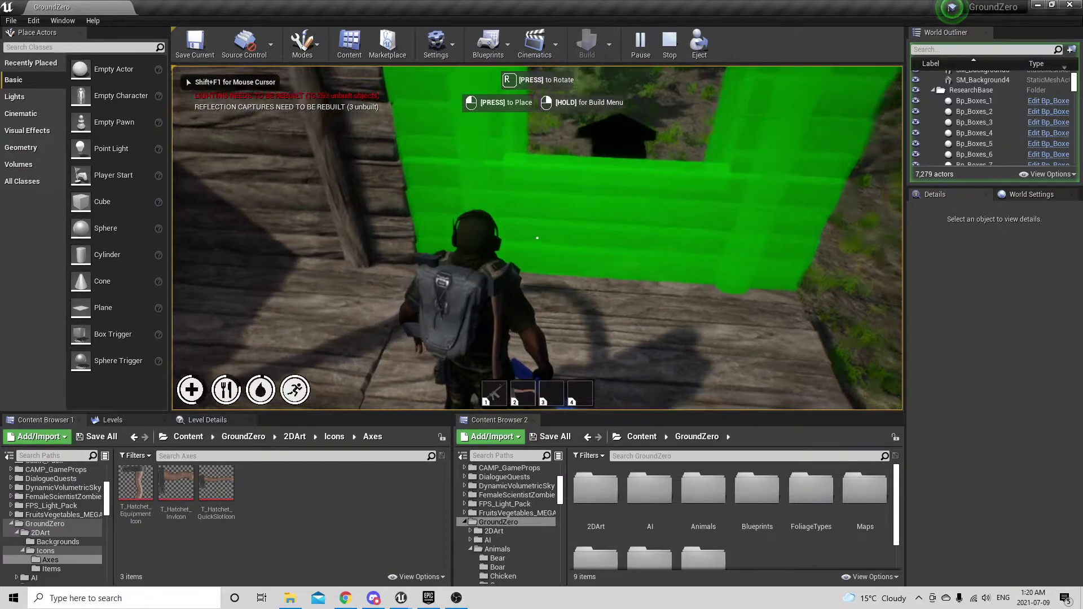
right_click(536, 237)
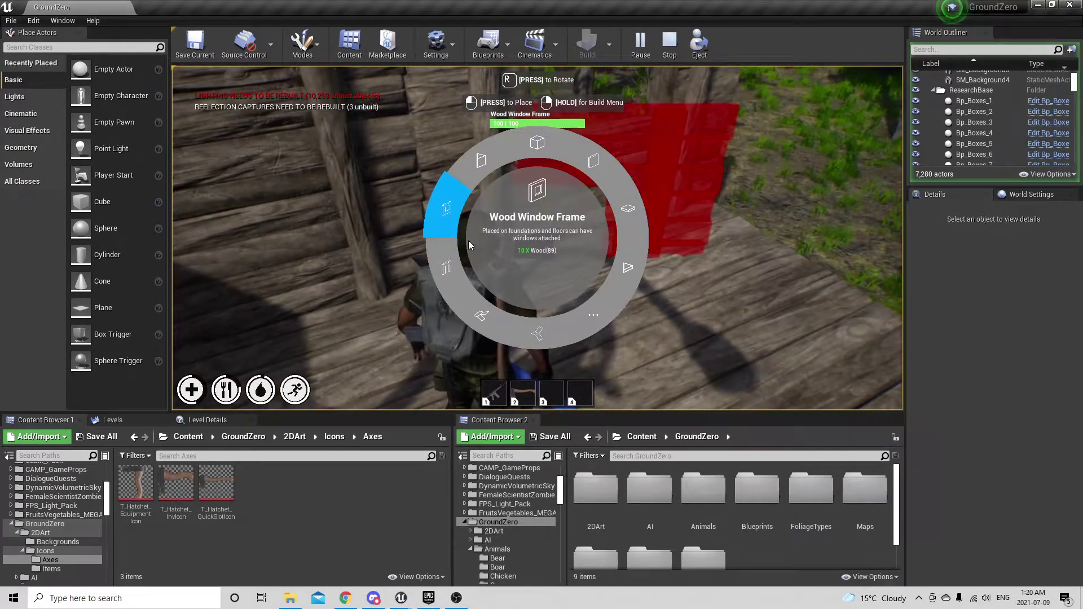
left_click(460, 268)
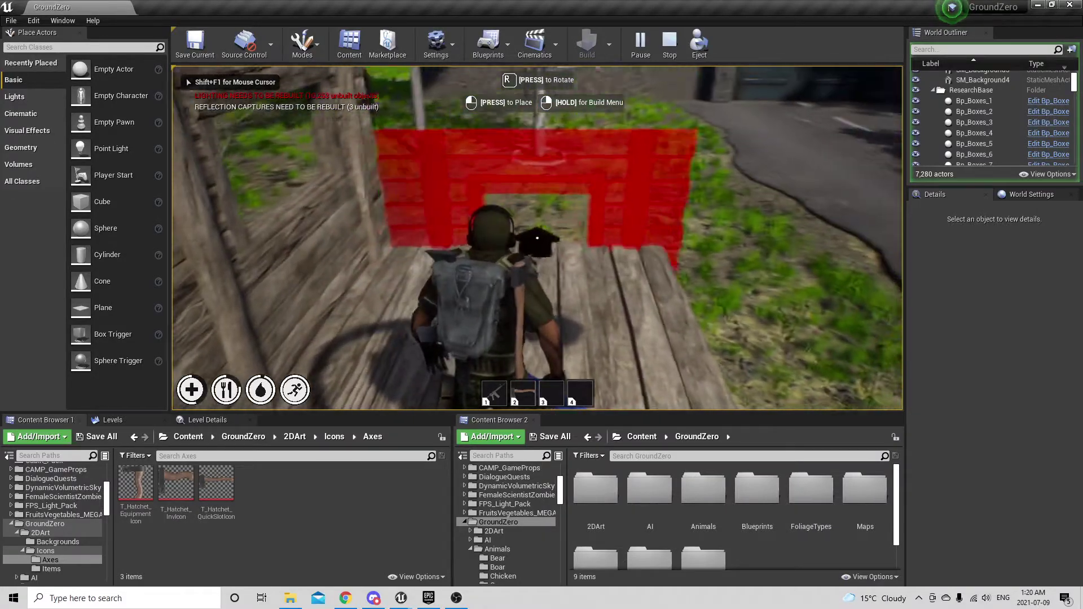
left_click(537, 237)
Step: Step down from the foundations, browse the available building pieces and choose Wood Foundation Stairs
key("w")
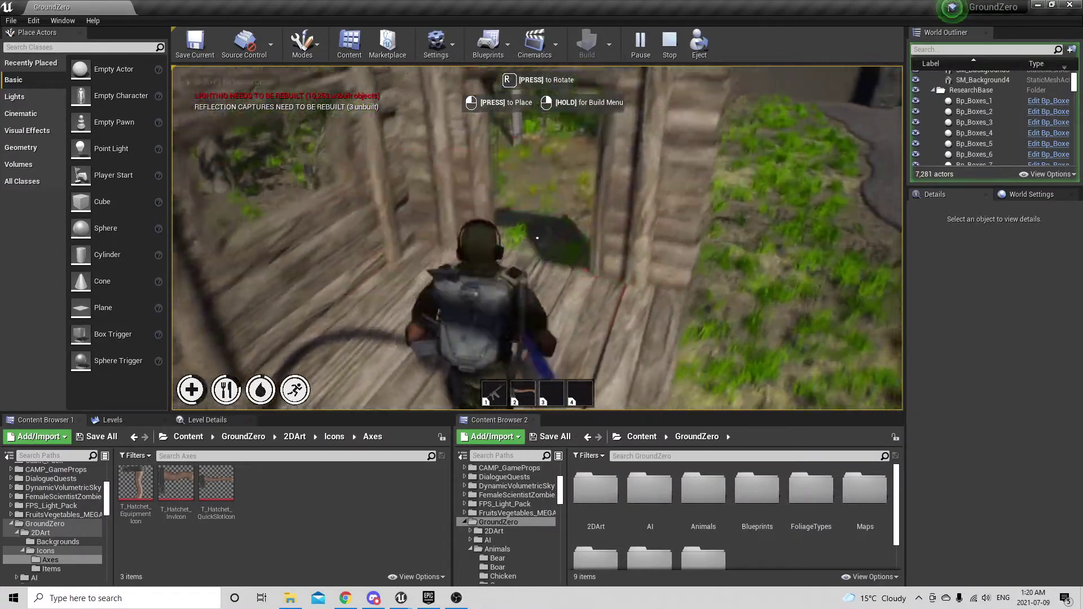
right_click(537, 238)
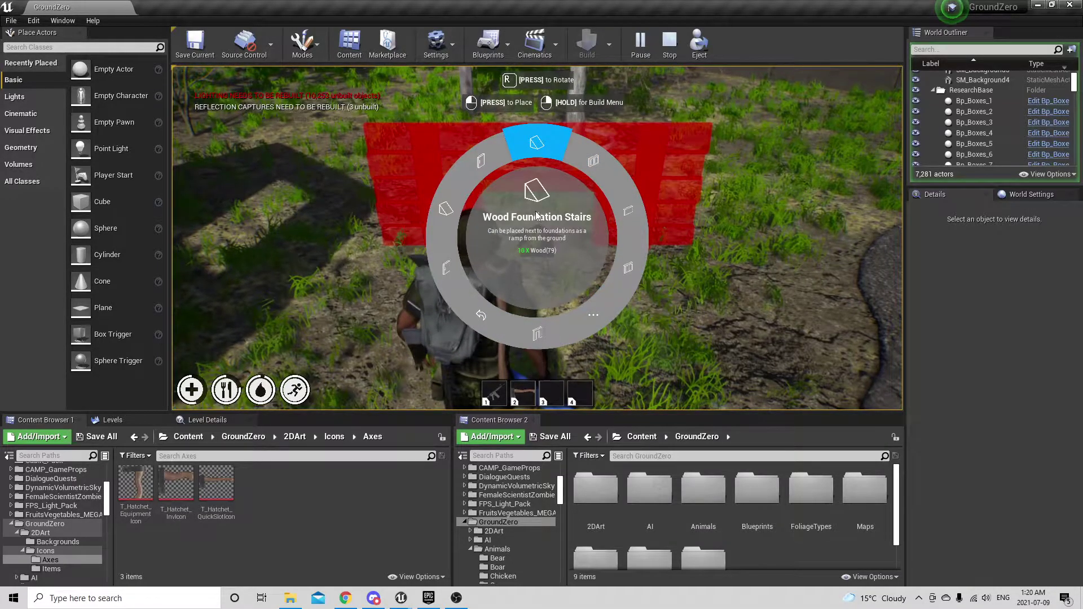
right_click(537, 216)
right_click(537, 237)
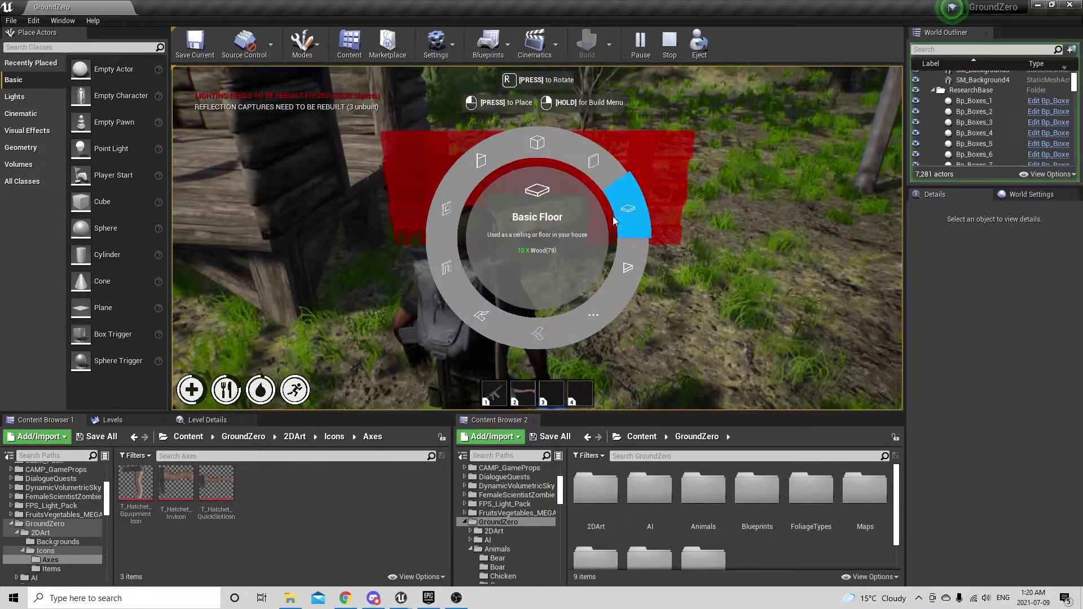
right_click(552, 153)
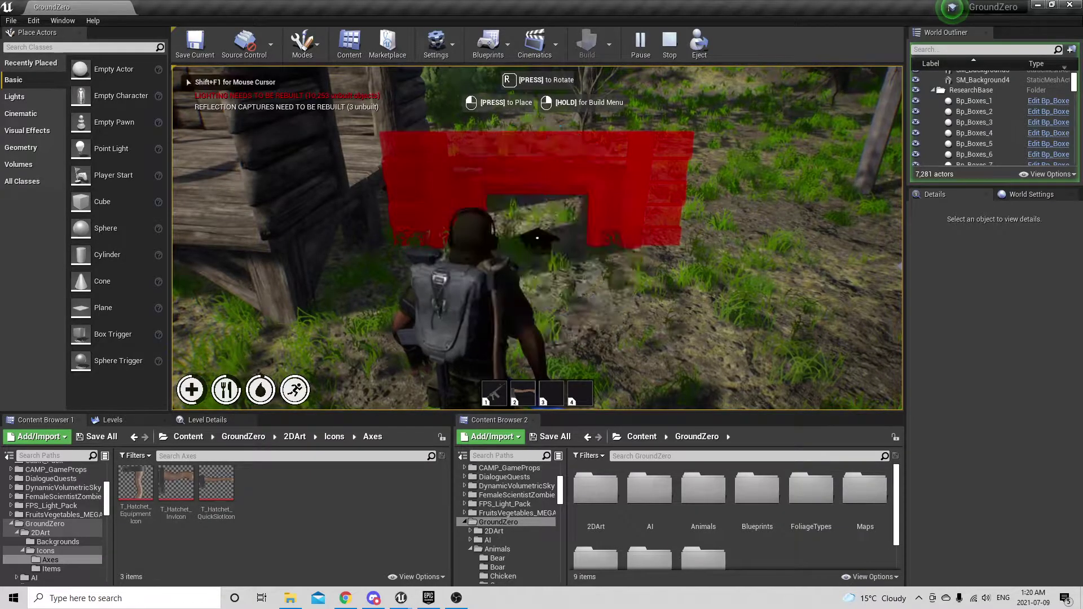
right_click(537, 237)
left_click(590, 304)
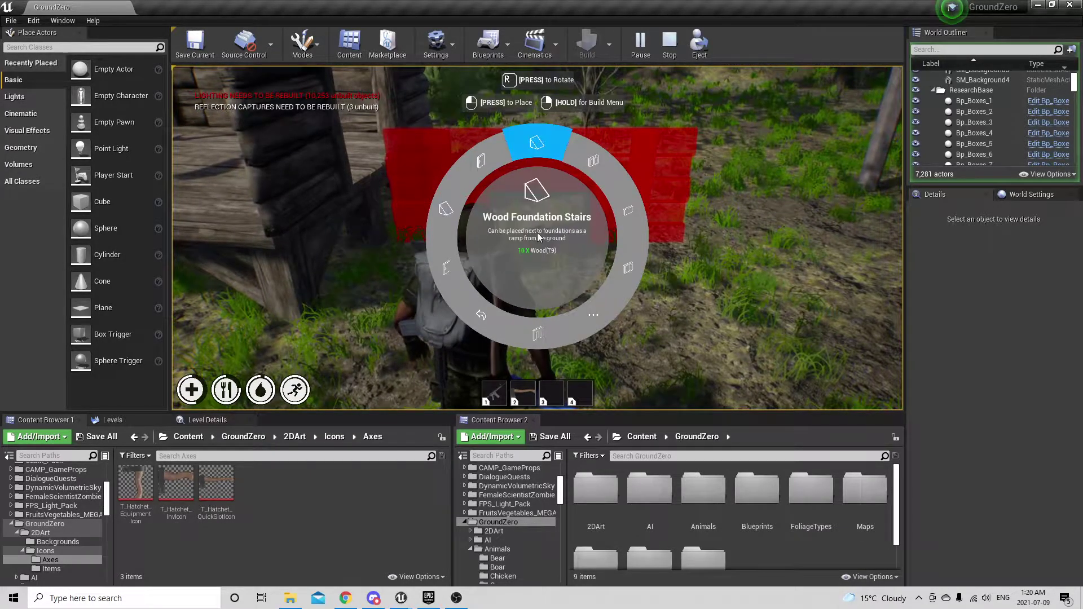
right_click(525, 144)
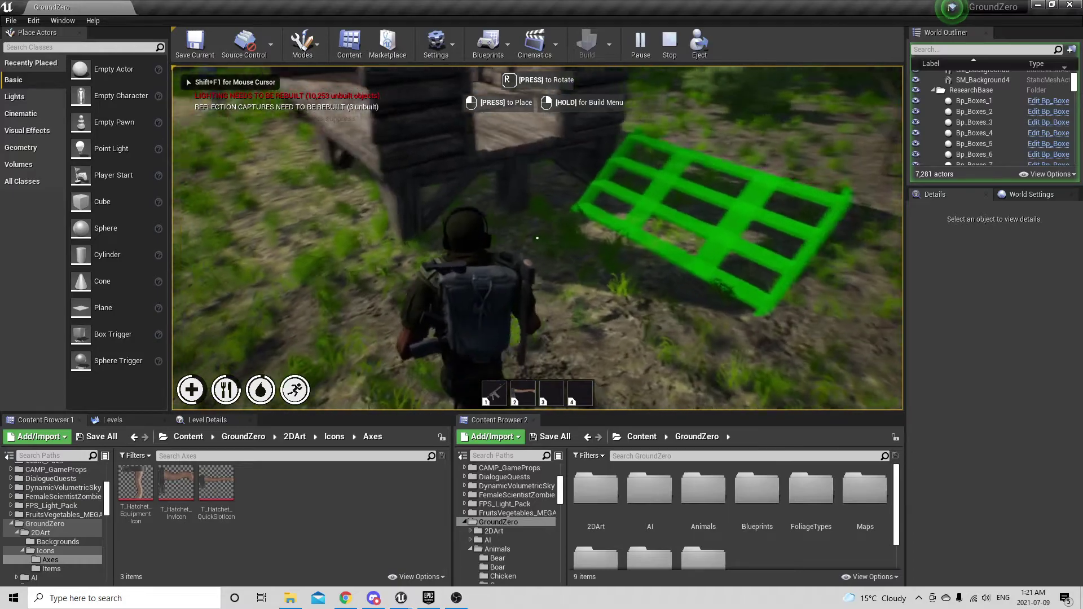
Step: Rotate the Wood Foundation Stairs and place them against the foundation in front of the wooden door frame
key("w")
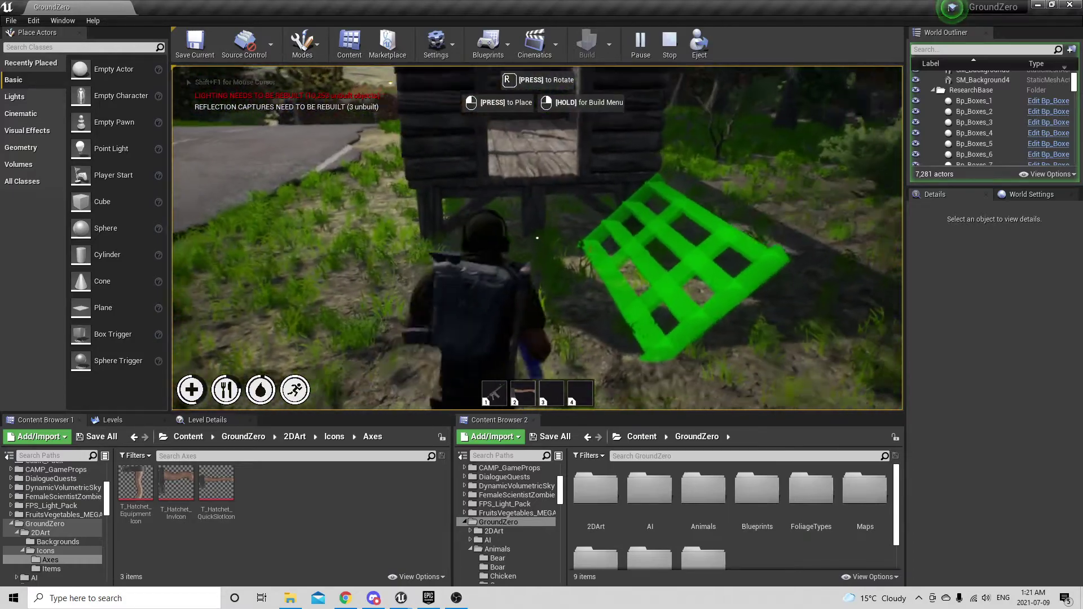
key("s")
right_click(537, 238)
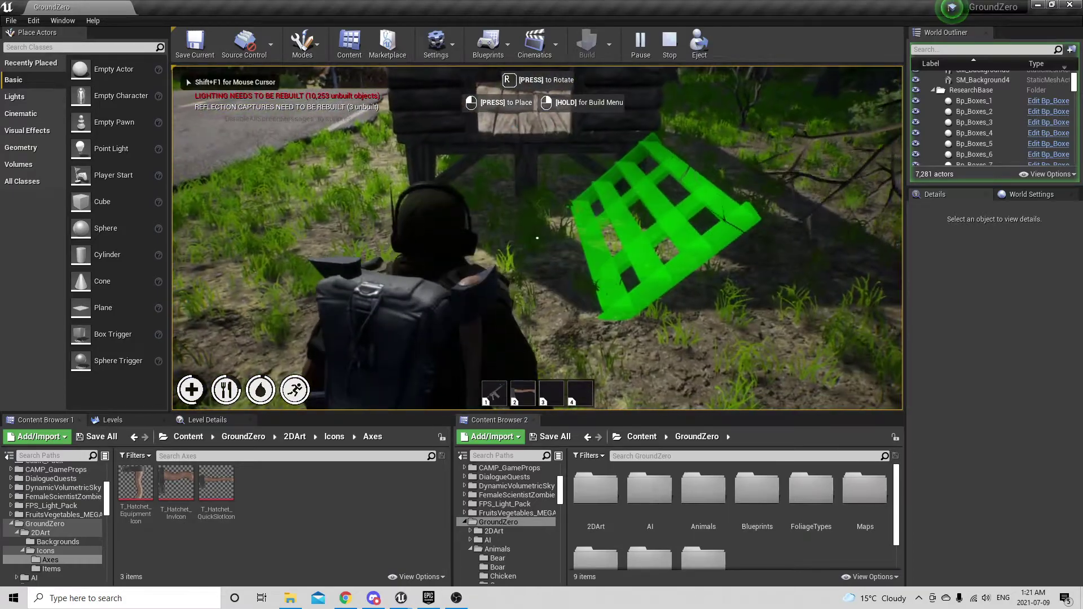
key("r")
left_click(537, 237)
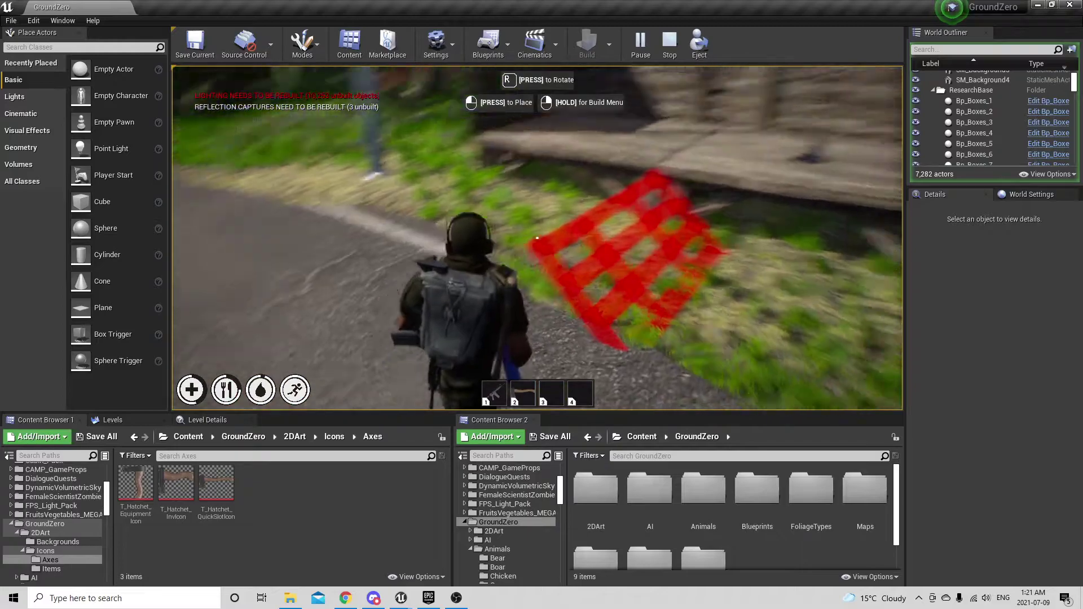
Step: Choose Wood Wall as the building piece and close the remaining open foundation edges with walls
right_click_drag(537, 237, 606, 176)
left_click(537, 237)
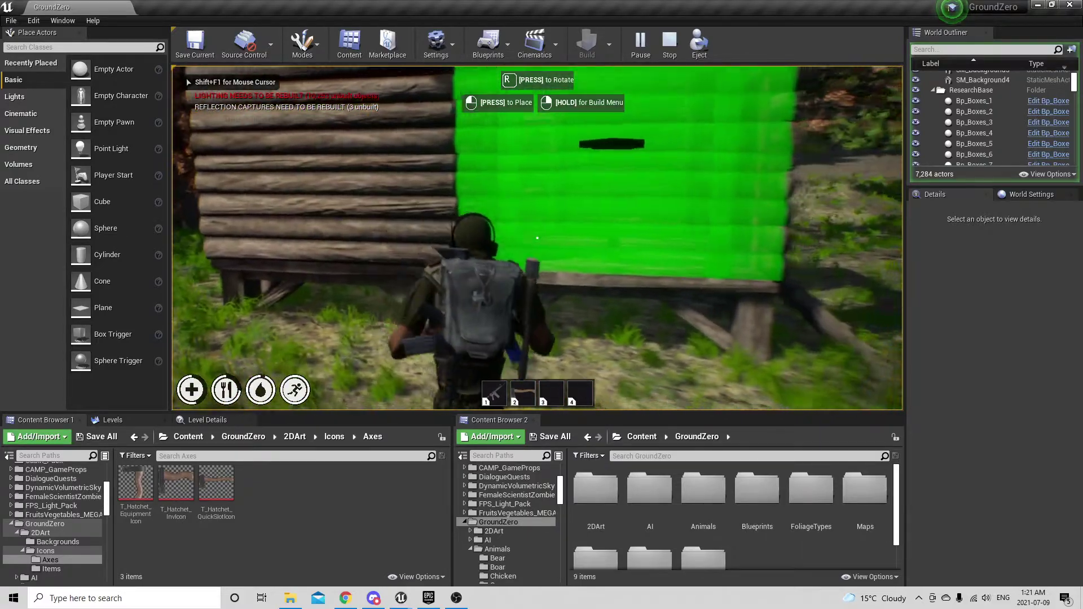
right_click_drag(537, 237, 438, 221)
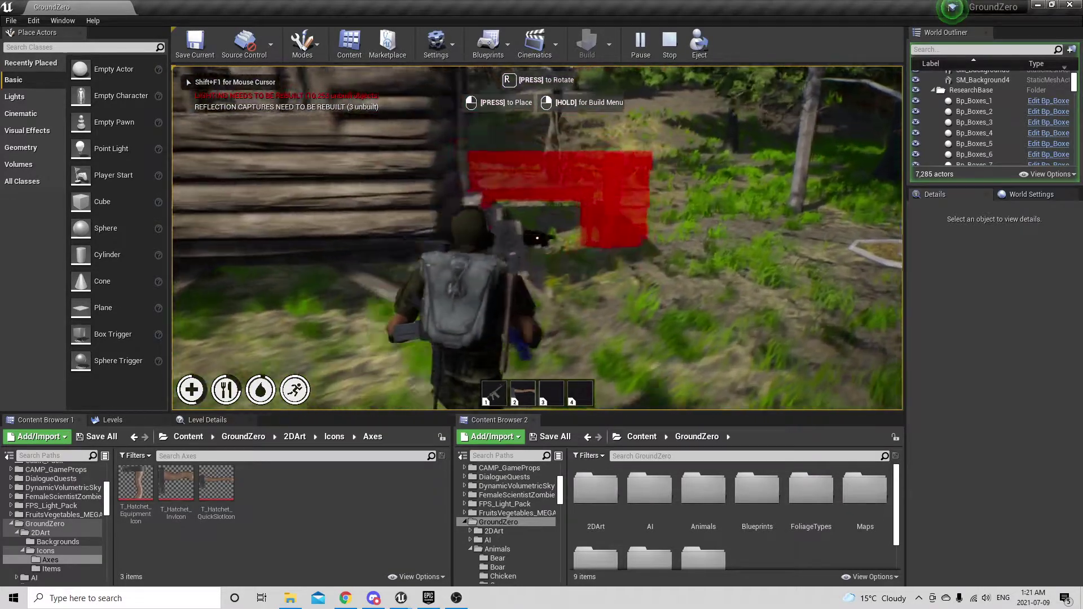
key("Tab")
key("Tab")
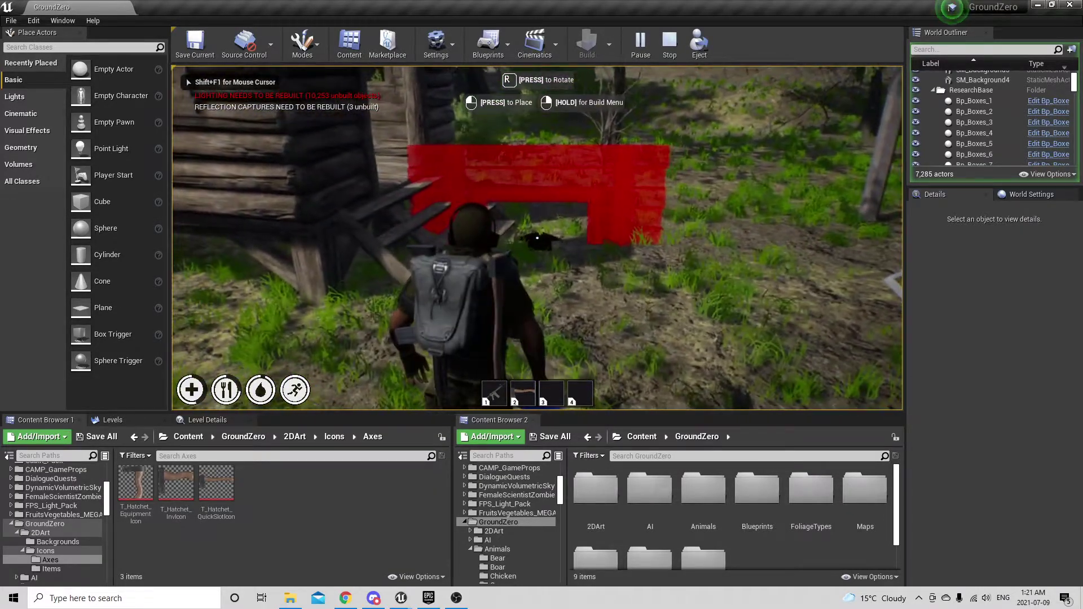
Step: Take the M4A4 rifle in hand and walk through the wooden house, using its door frame and stairs
key("1")
key("w")
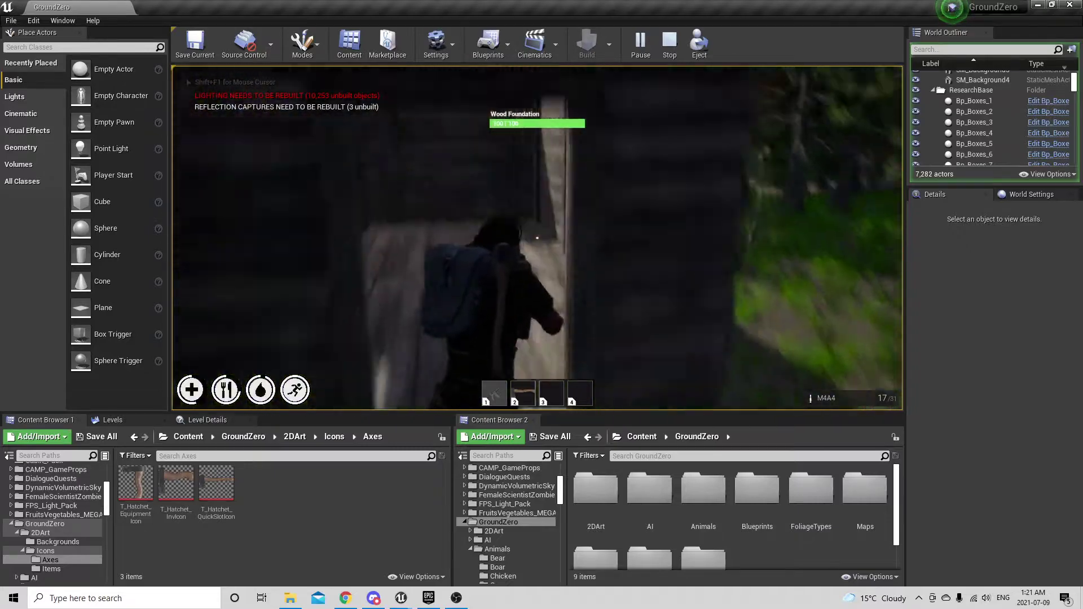
key("w")
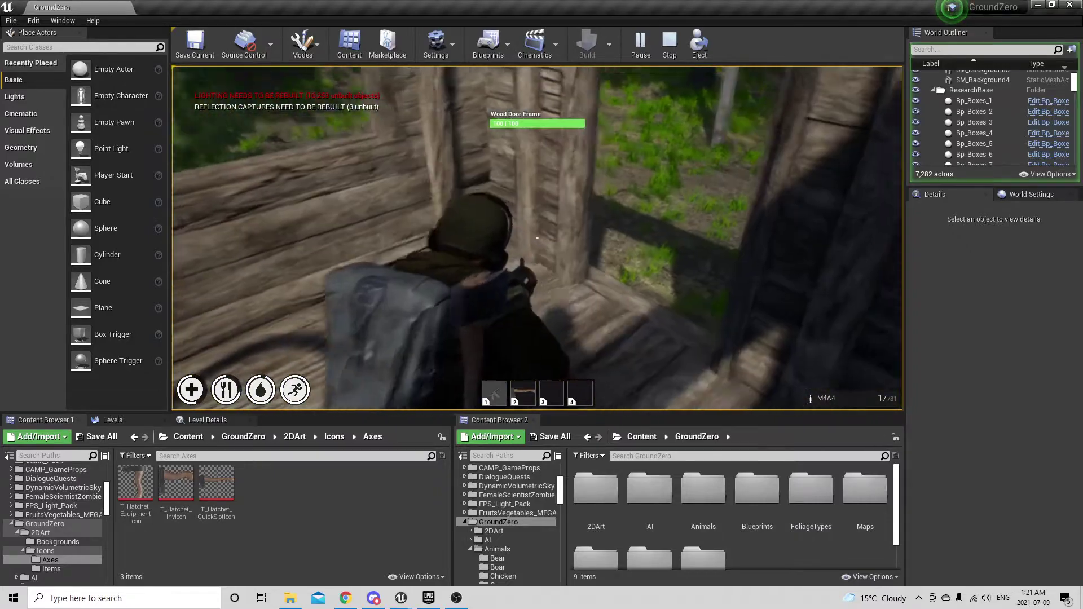
key("w")
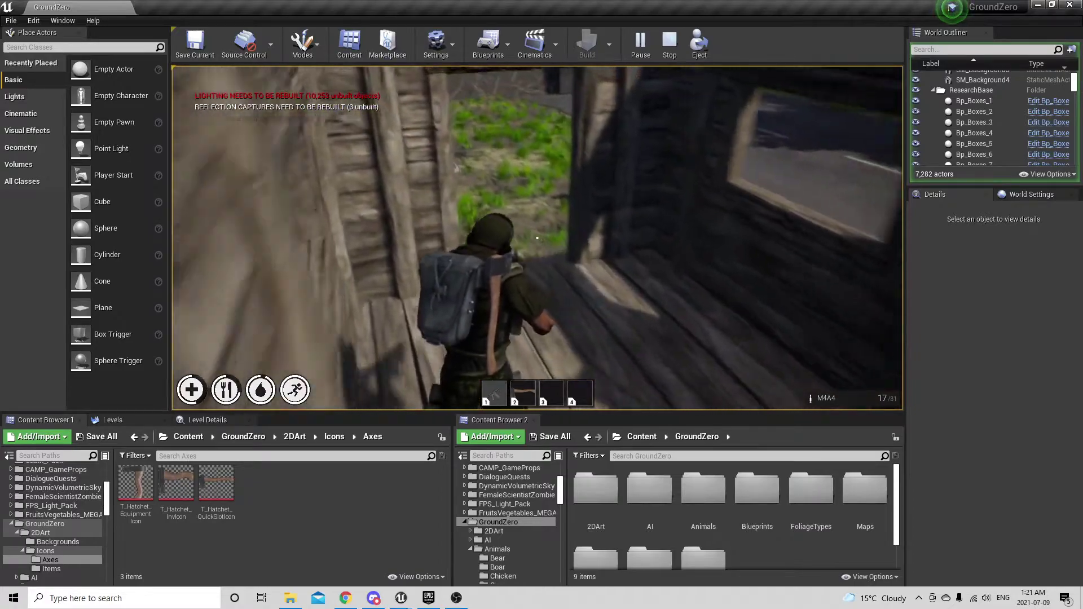
key("w")
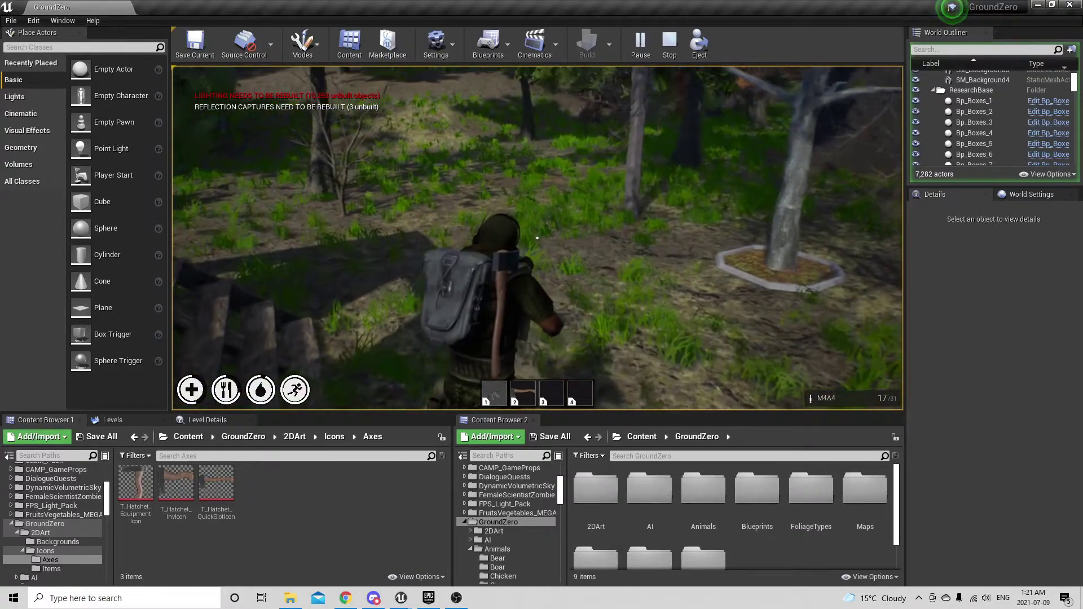
key("w")
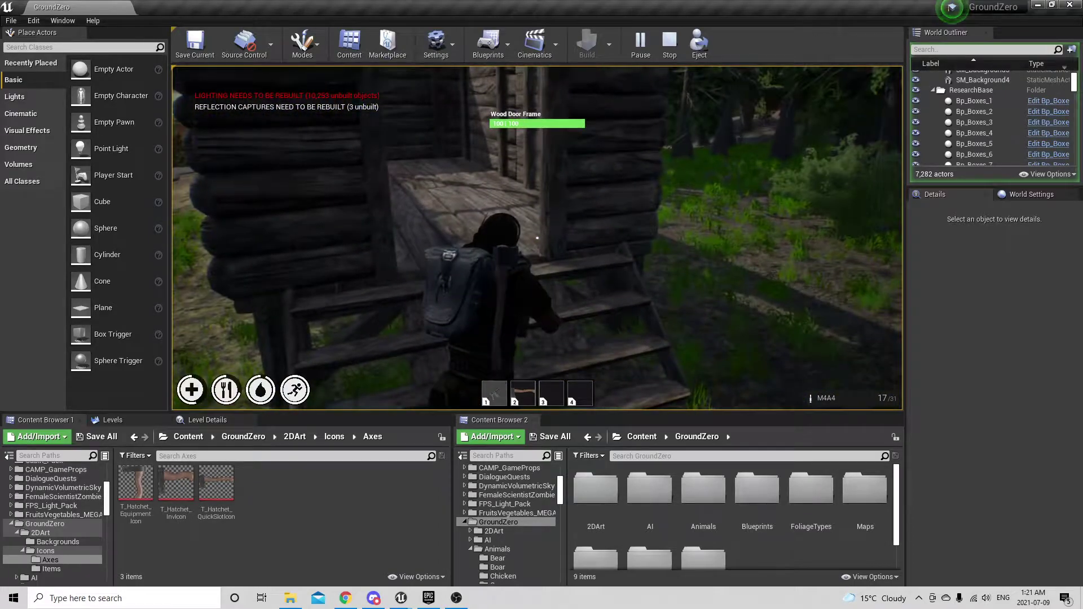
key("w")
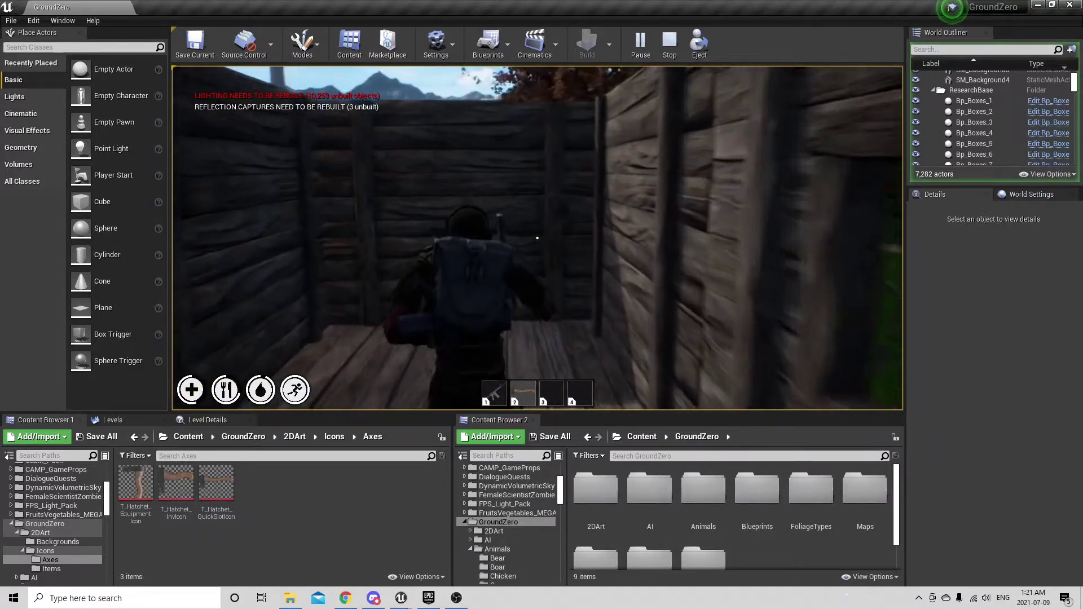
Step: Shoot at the house's Wood Wall with the M4A4, first from inside and then from across the road
left_click(537, 238)
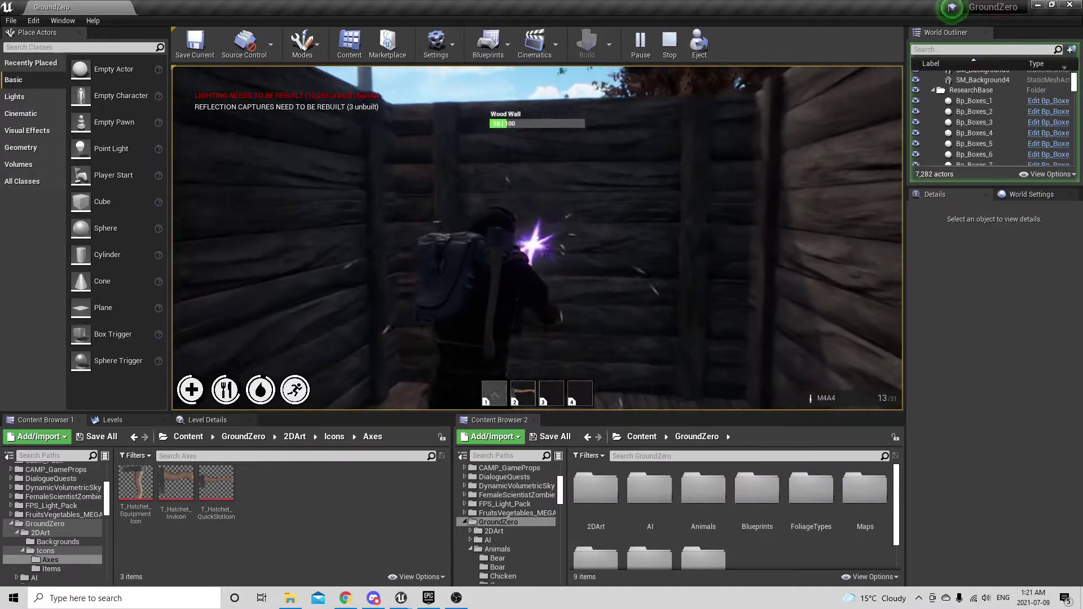
key("w")
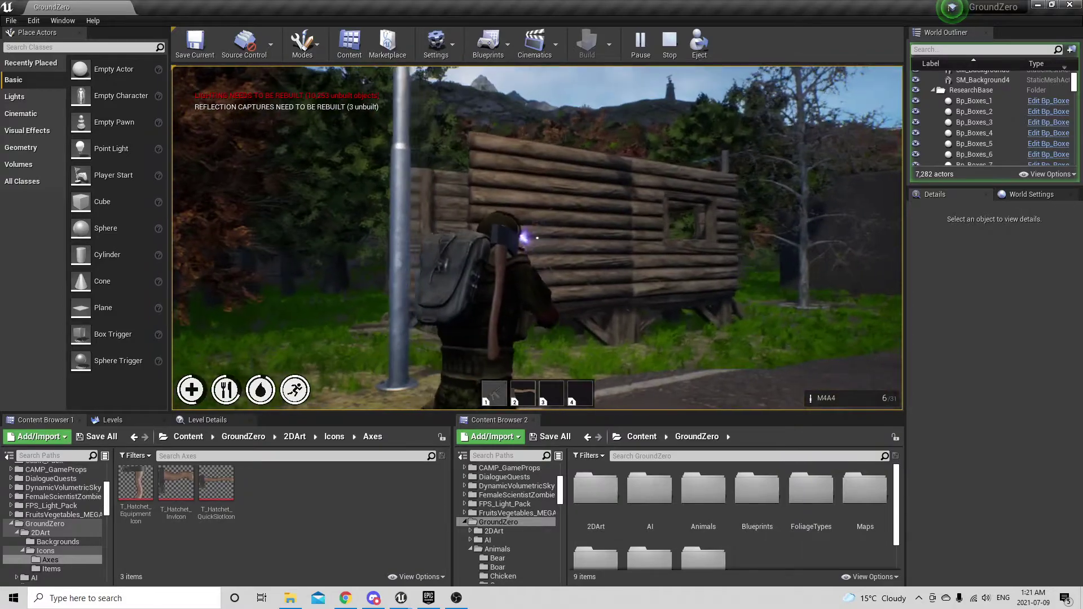
key("w")
left_click(536, 238)
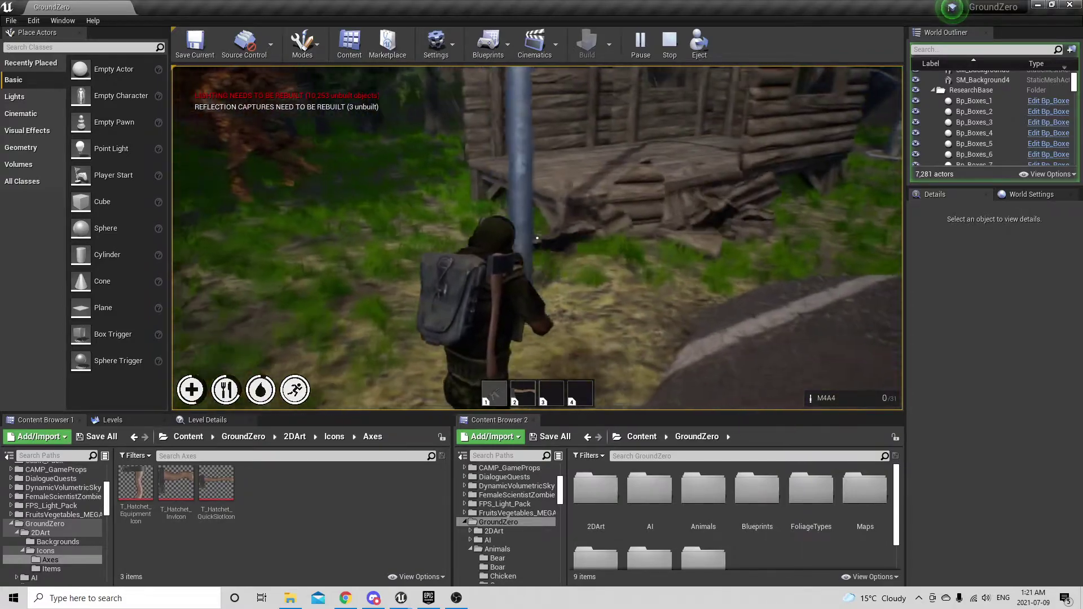
Step: Move away from the damaged house onto the road and stop the play session
key("w")
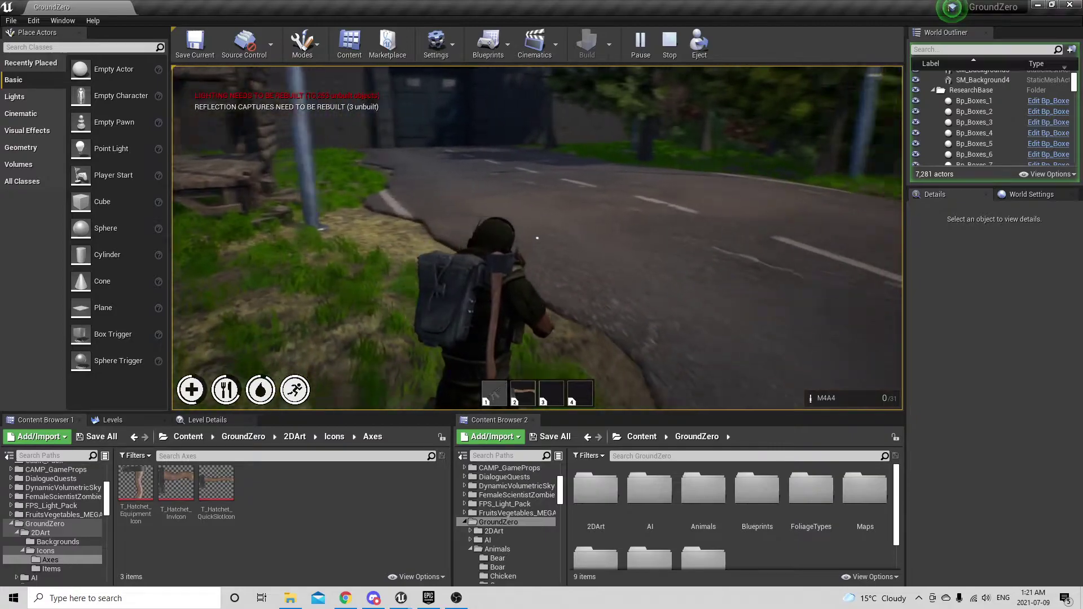
key("w")
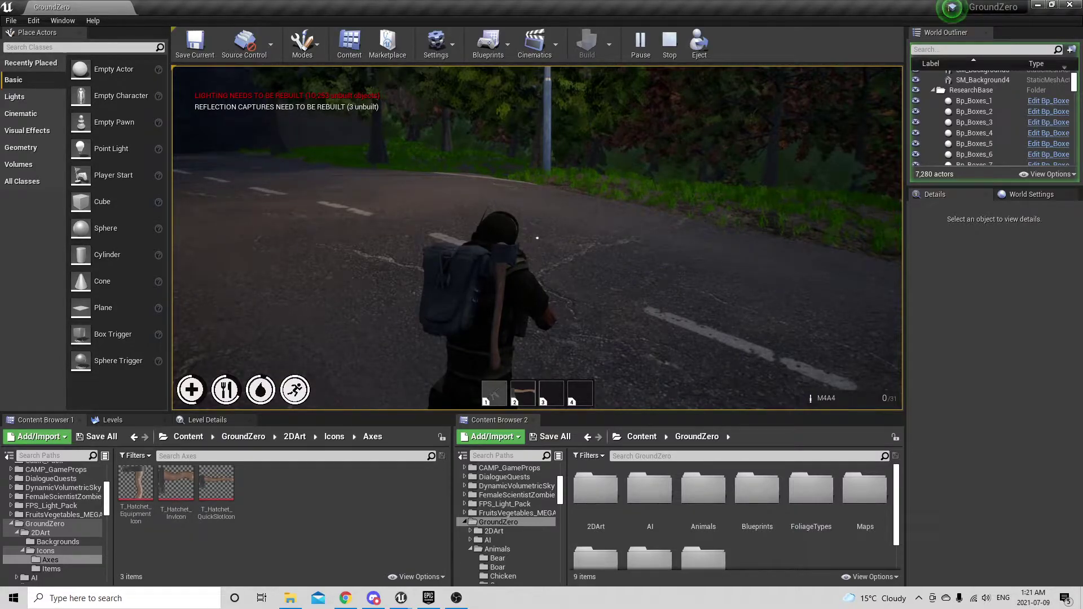
key("Escape")
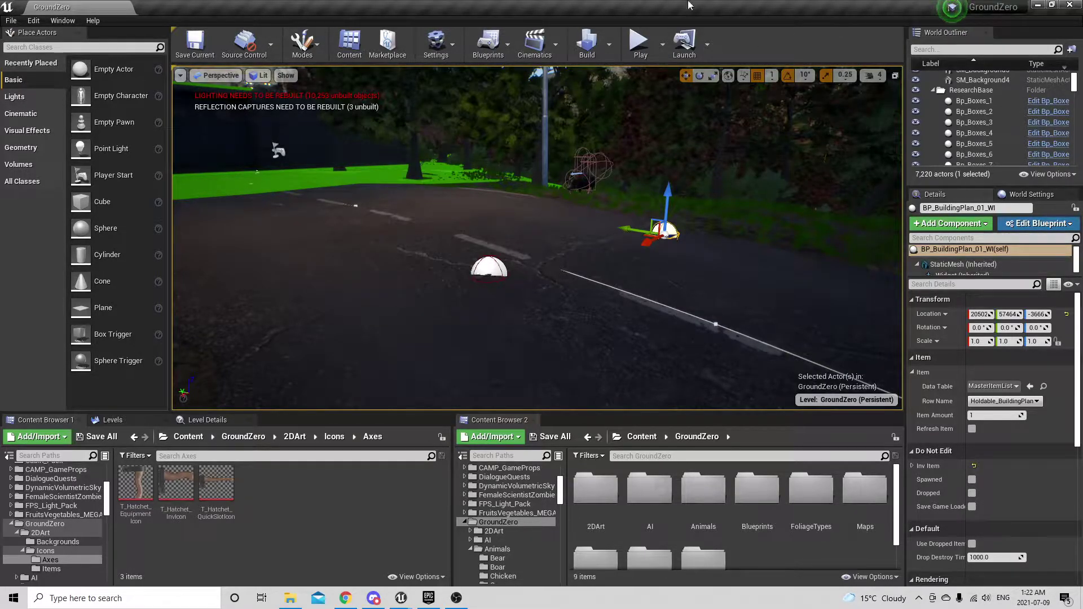
Step: Start a new play session, run down the road and pick up the hatchet
left_click(641, 45)
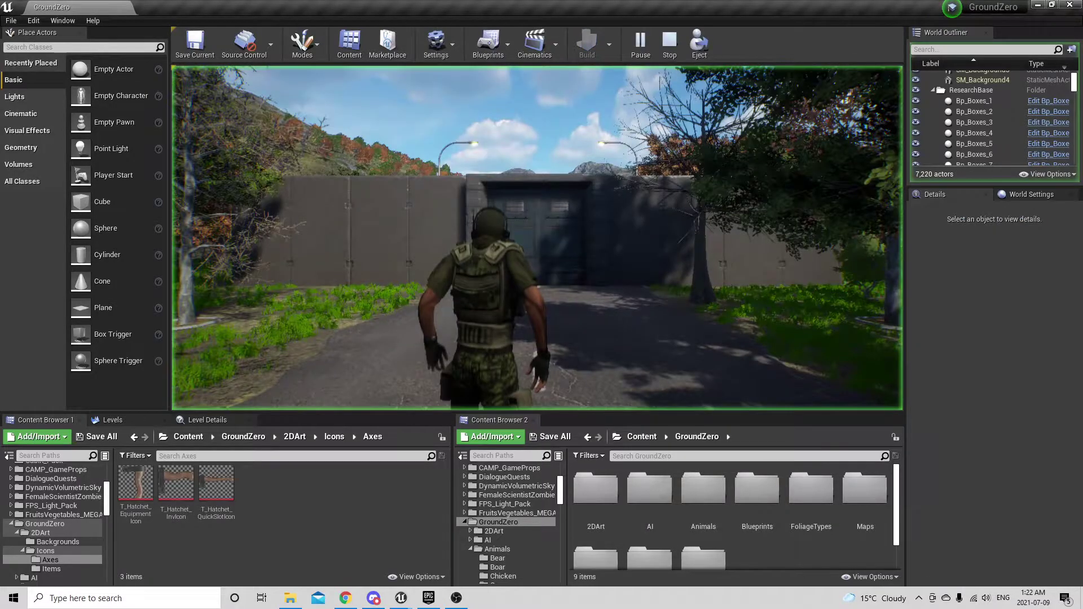
key("w")
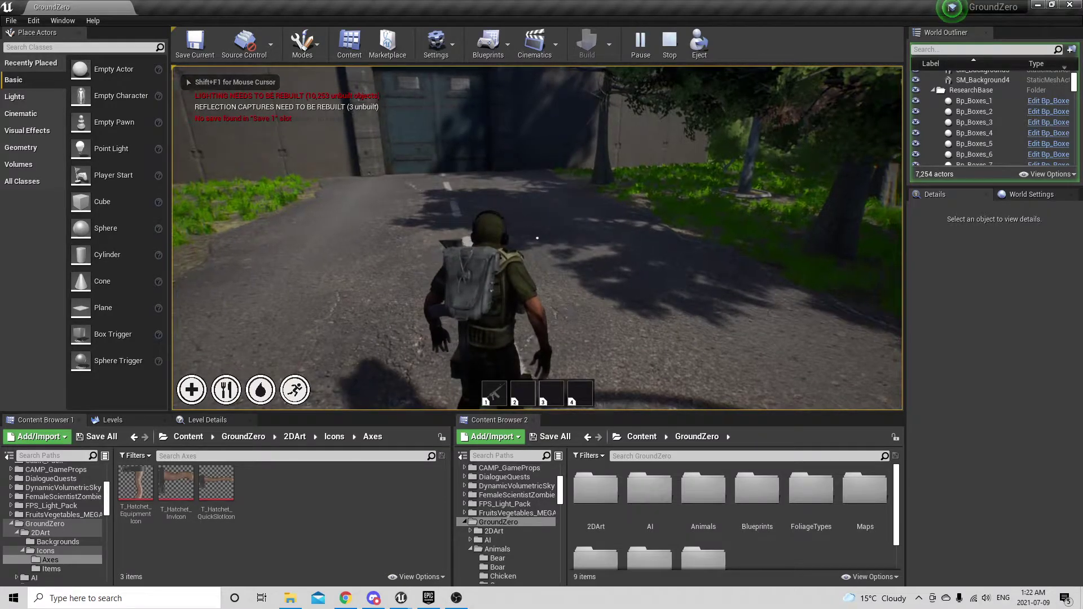
key("shift+w")
key("w")
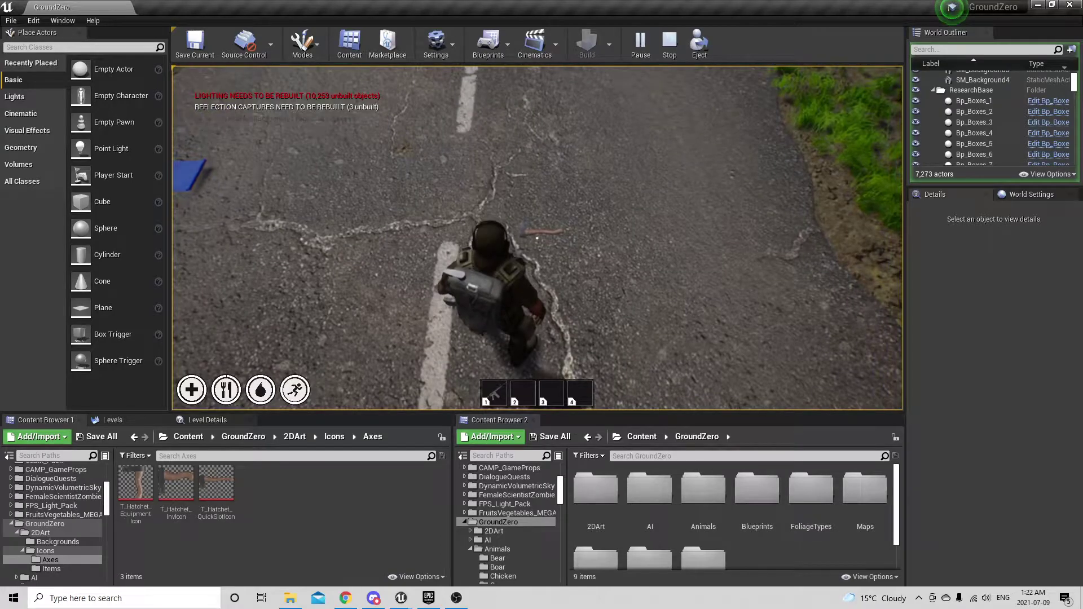
key("e")
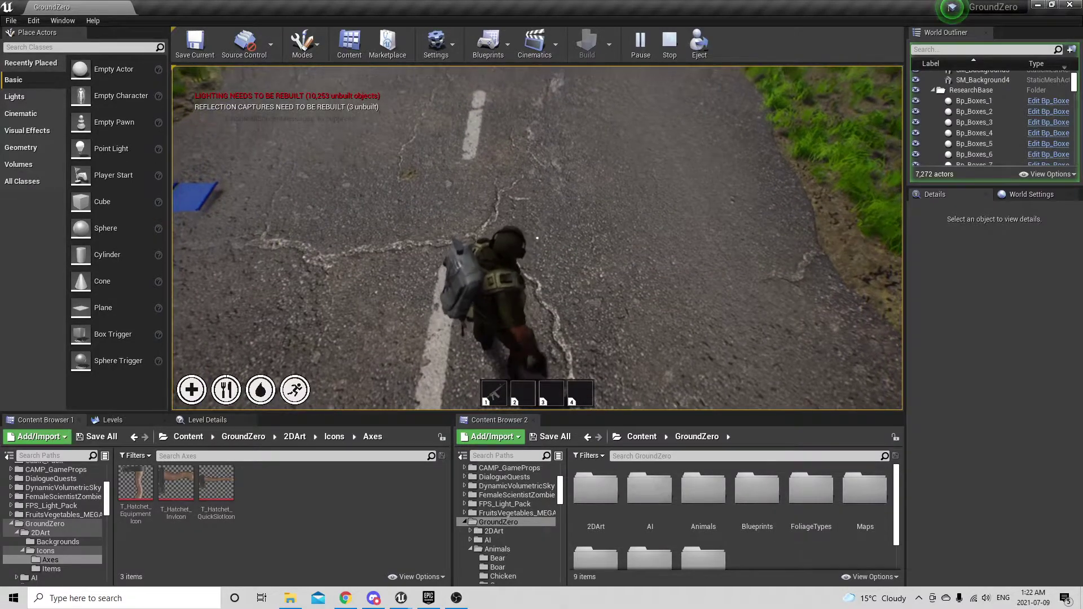
Step: Try to move the hatchet from the pockets into the secondary weapon slot, and end the play session
key("Tab")
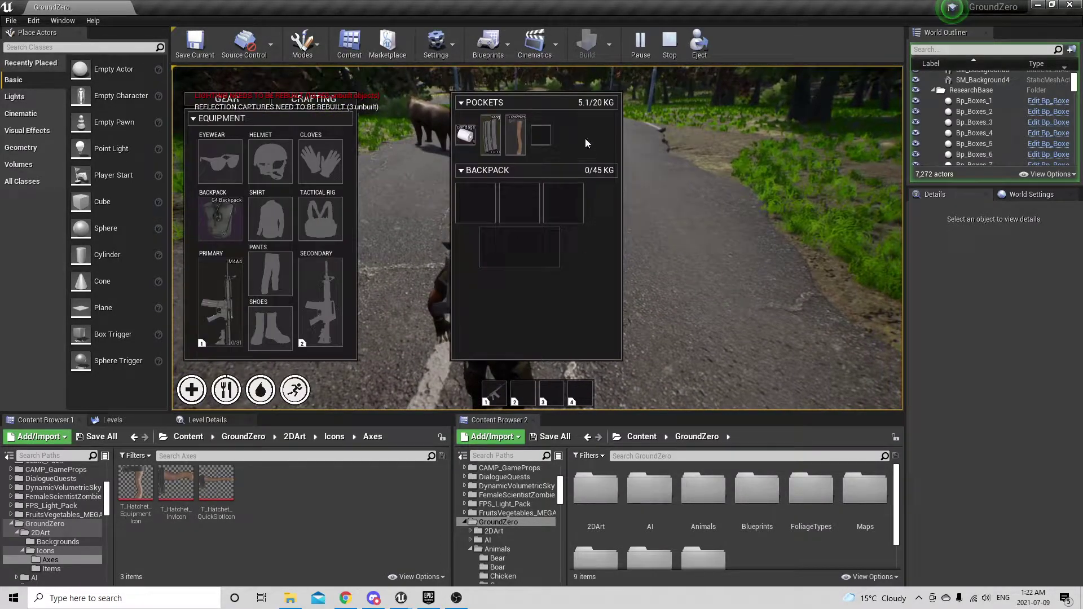
left_click_drag(522, 132, 312, 293)
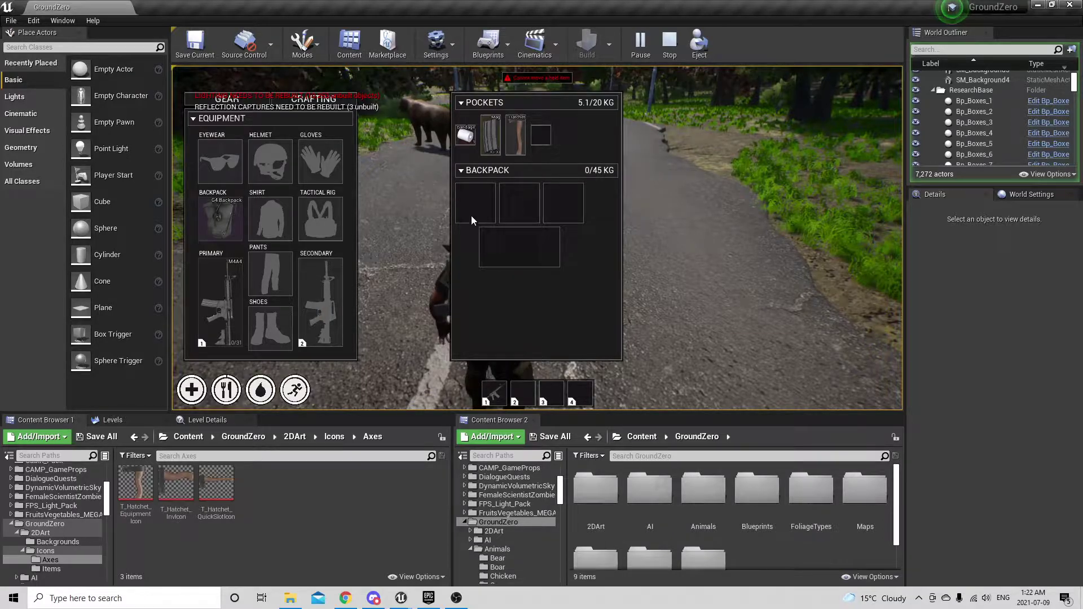
key("Tab")
key("Tab")
key("Tab")
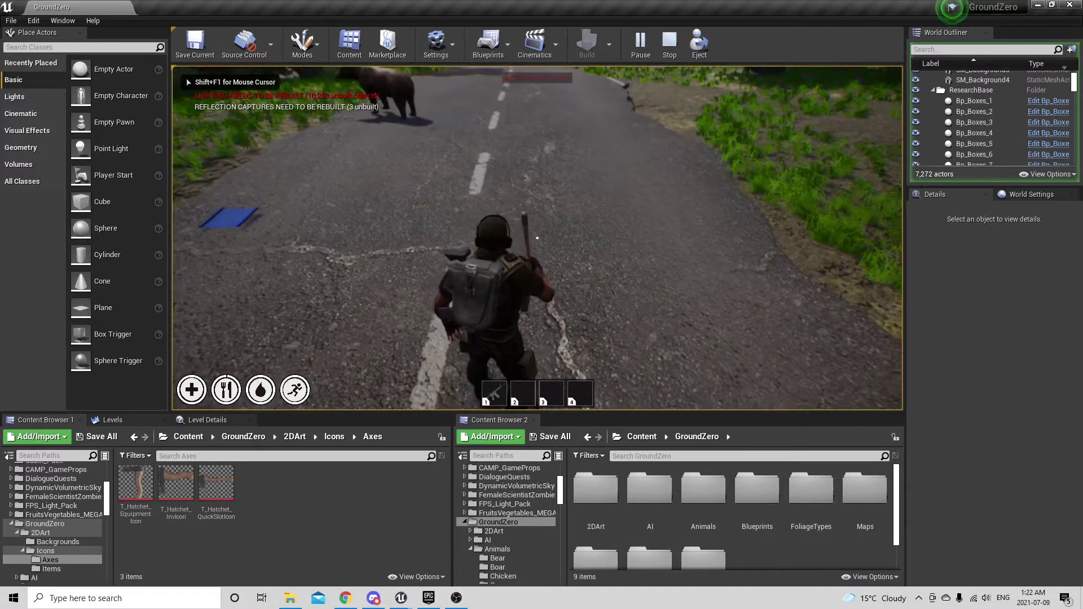
key("Escape")
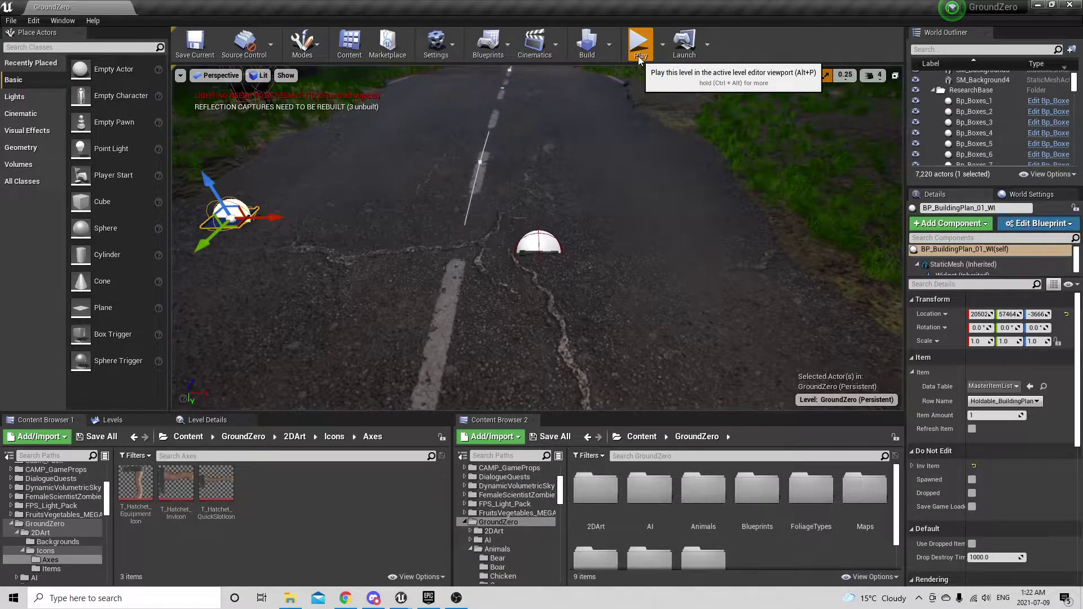
Step: Restart the play session, equip the hatchet lying on the road and check it in the inventory
left_click(639, 48)
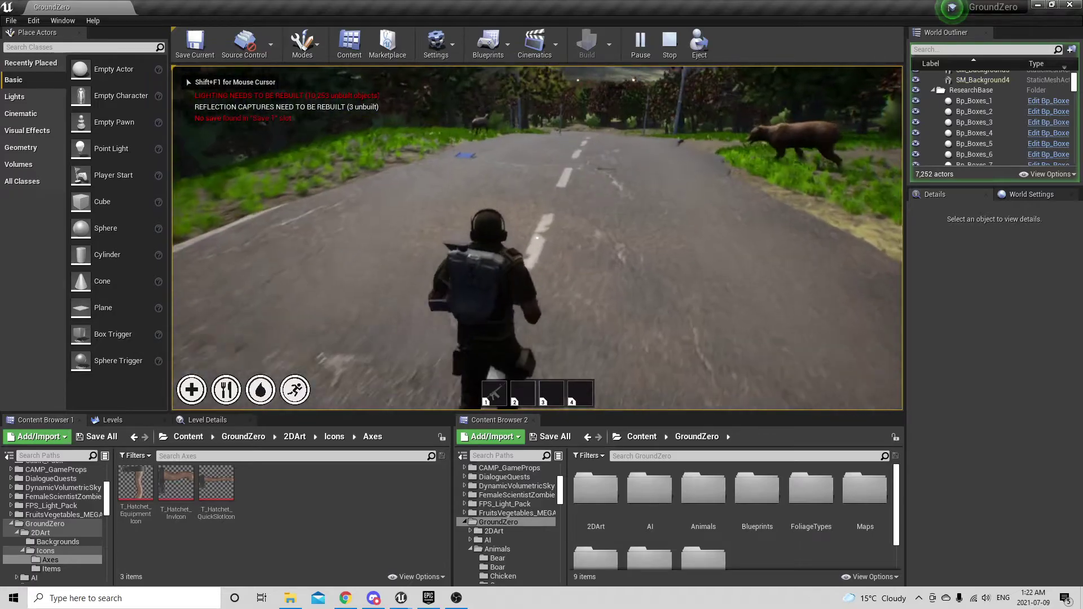
key("w")
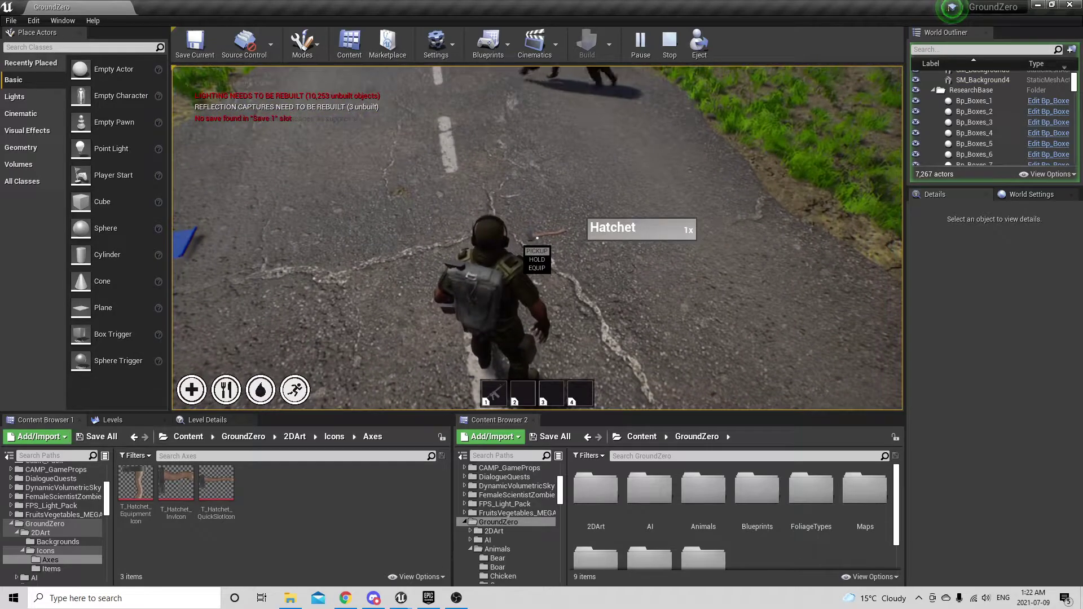
key("e")
key("Tab")
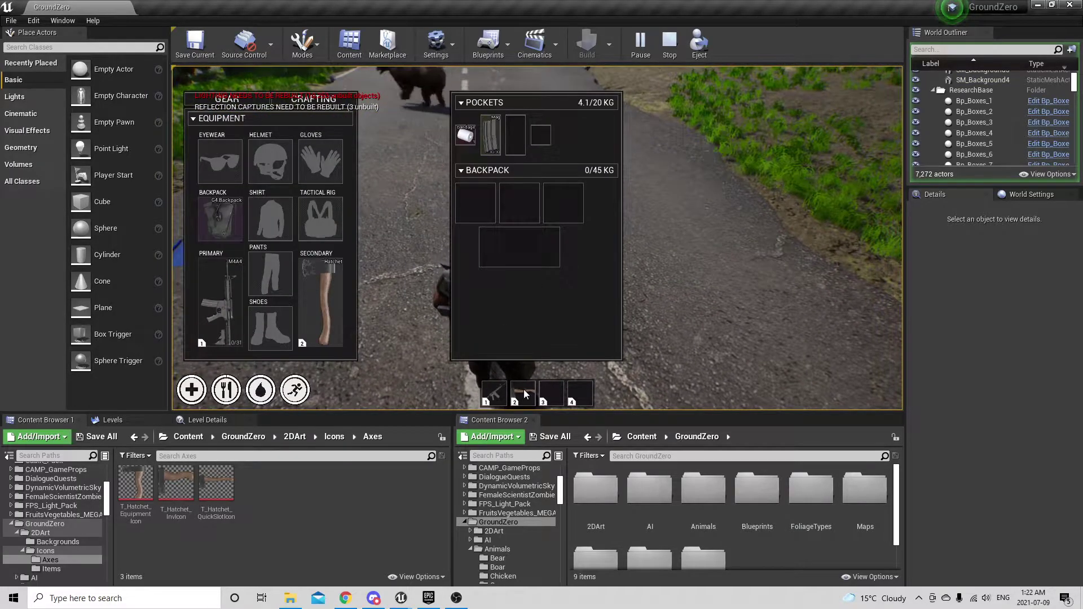
Step: Check the hatchet's description in the secondary weapon slot of the inventory and end the play session
key("Tab")
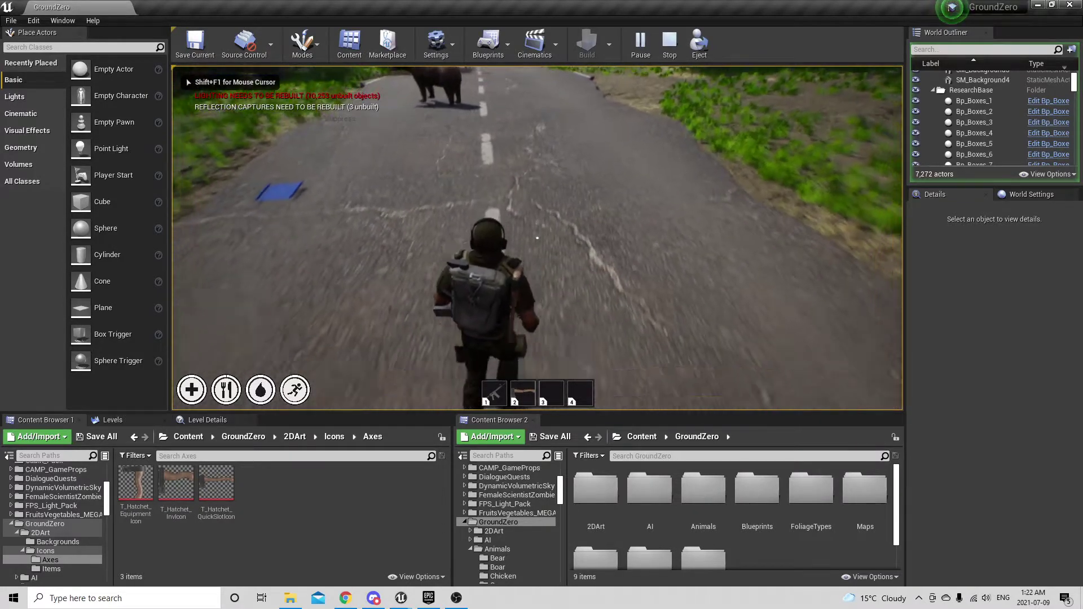
key("Tab")
mouse_move(316, 294)
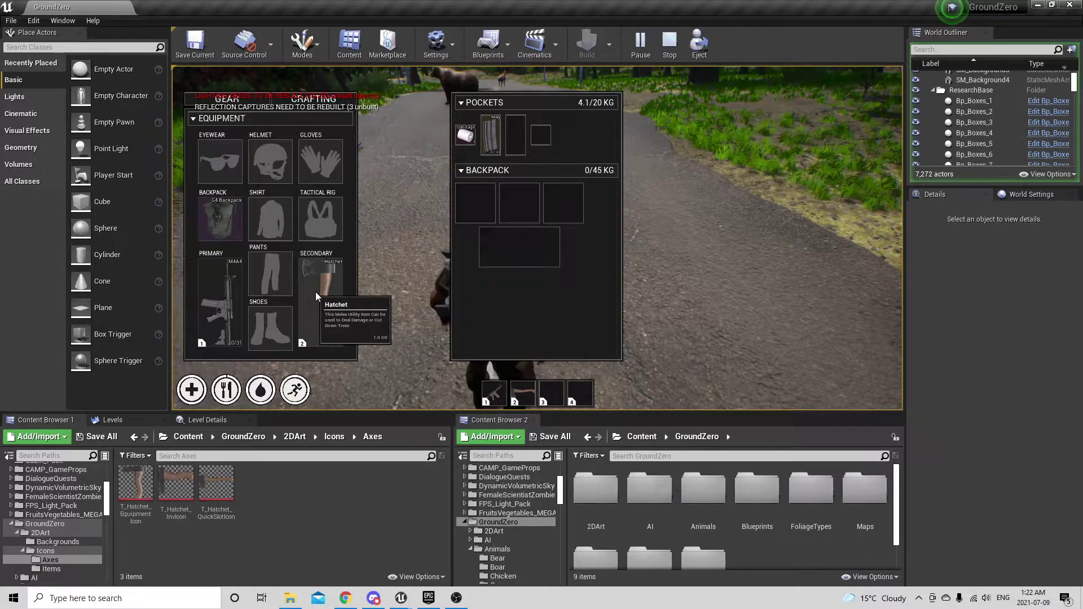
key("Tab")
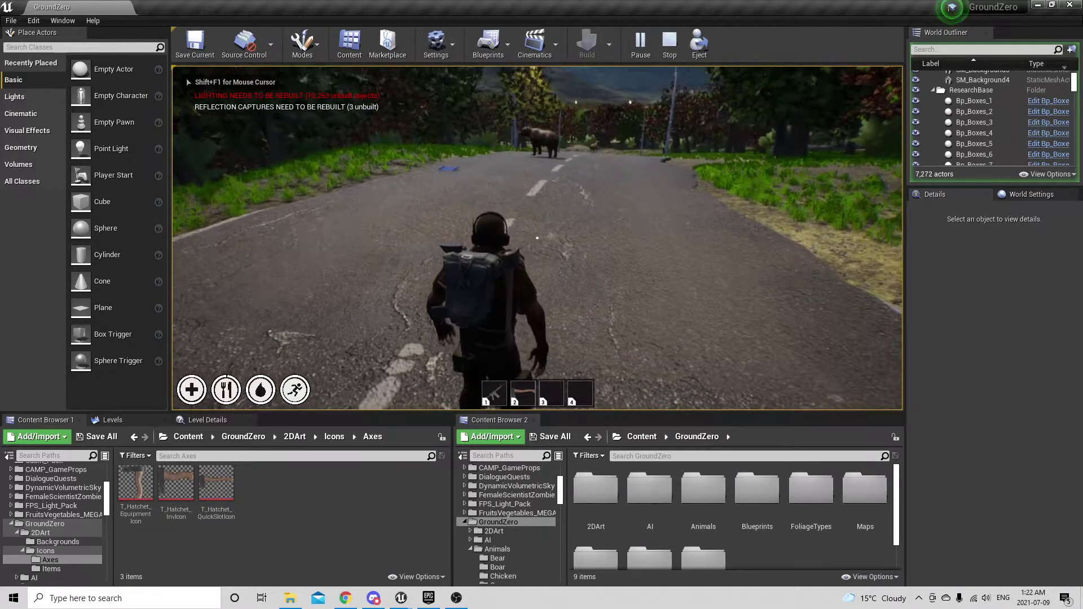
key("Escape")
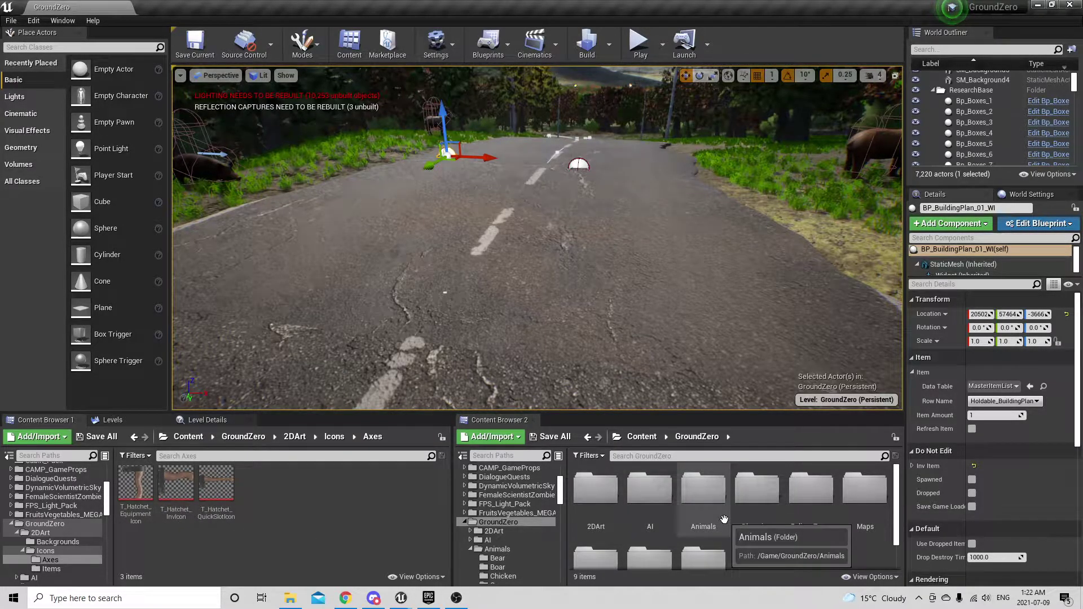
Step: Open the IconMakerMap level from the Maps folder of SurvivalGameKitV2
scroll(779, 522, "down", 1)
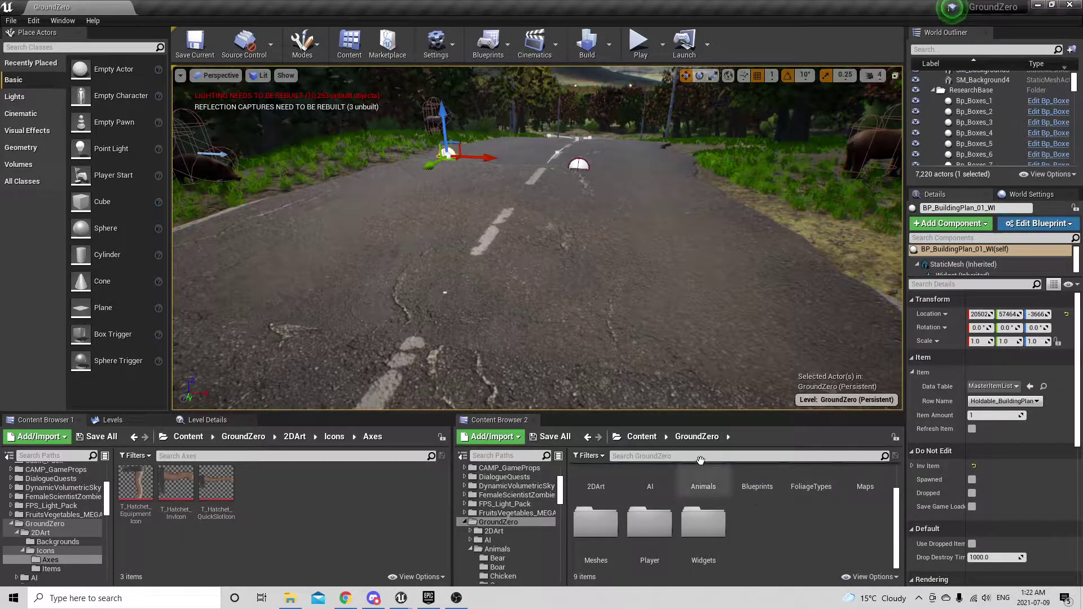
left_click(641, 437)
scroll(775, 517, "down", 8)
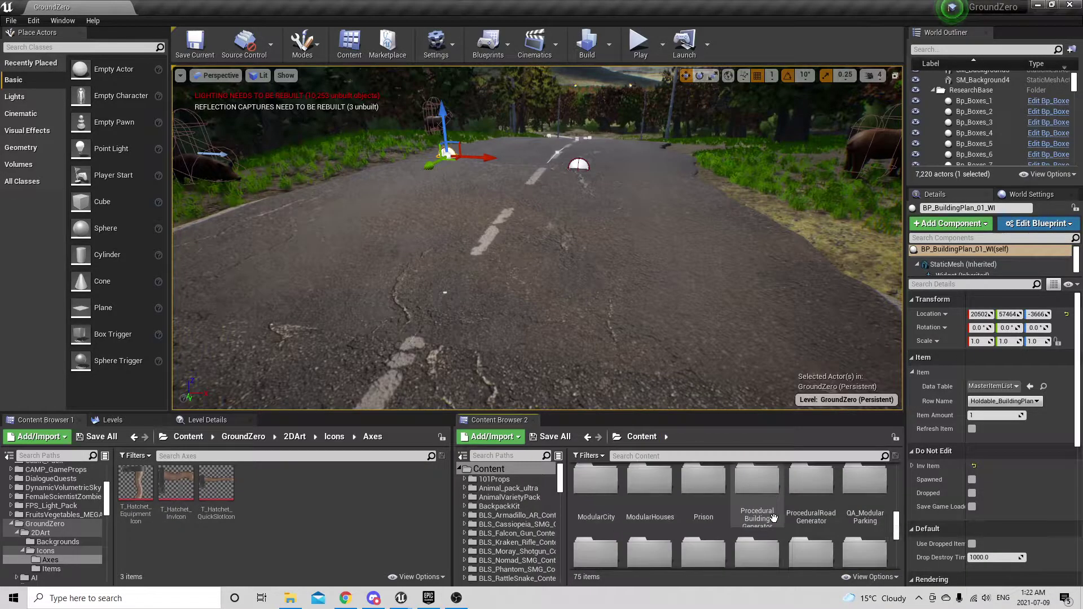
scroll(776, 517, "down", 4)
double_click(847, 527)
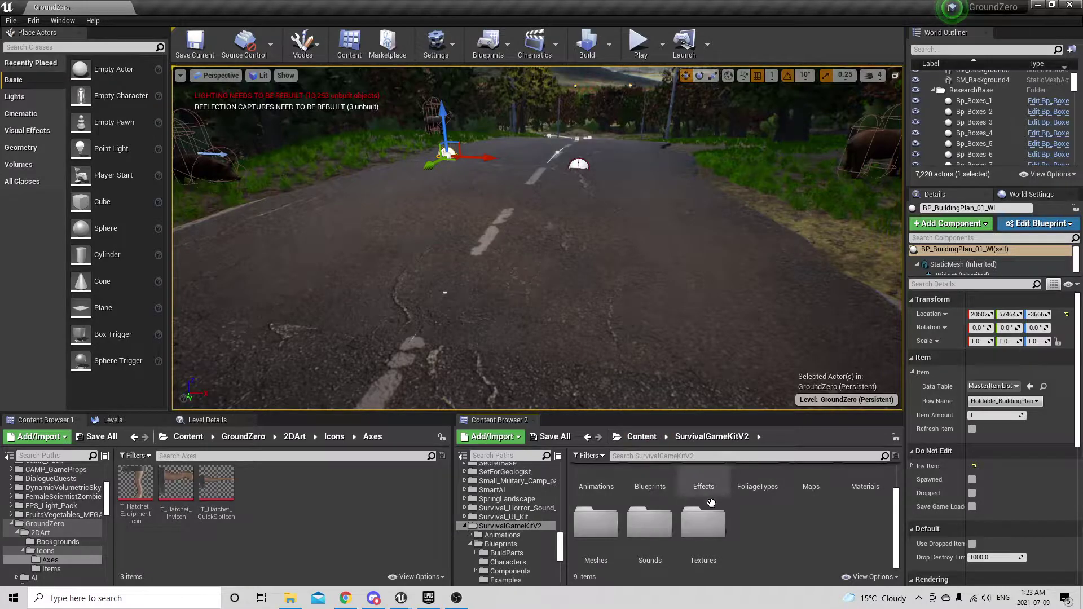
scroll(772, 505, "up", 1)
double_click(811, 496)
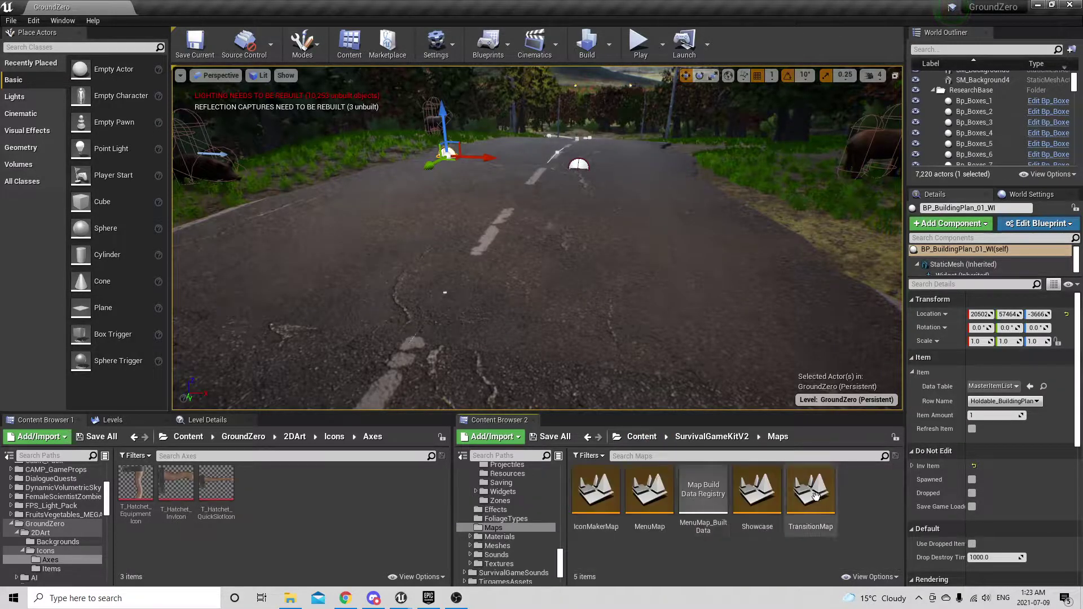
double_click(590, 475)
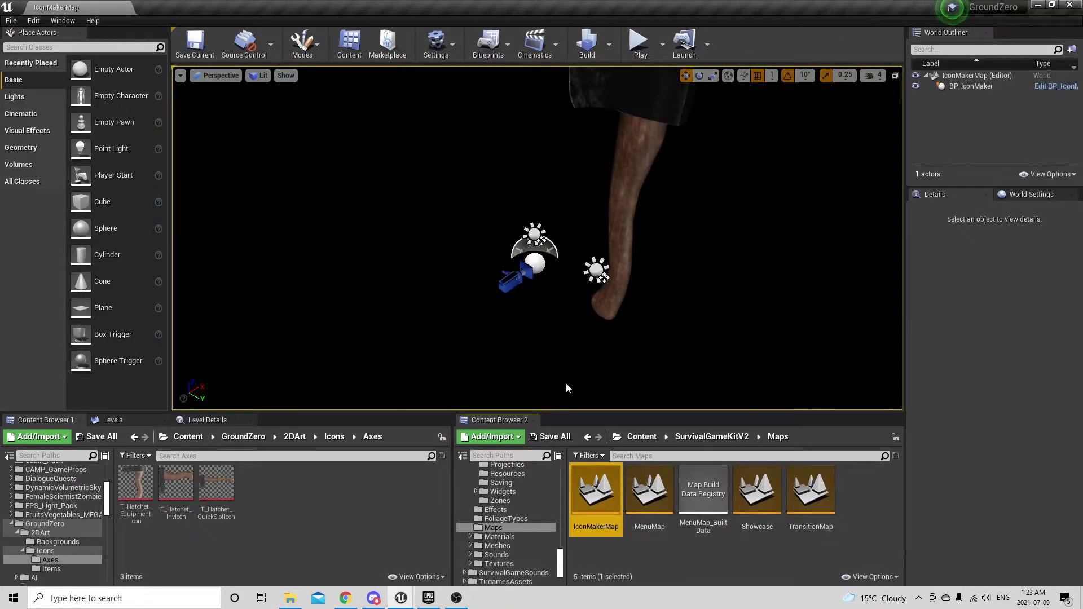
Step: Bring the whole hatchet into view and select the BP_IconMaker actor
key("s")
mouse_move(686, 360)
right_mouse_down()
mouse_move(699, 349)
mouse_move(704, 361)
mouse_move(790, 358)
mouse_move(818, 344)
mouse_move(857, 373)
mouse_move(874, 333)
right_mouse_up()
key("a")
key("s")
key("w")
key("s")
mouse_move(510, 299)
right_mouse_down()
mouse_move(521, 260)
mouse_move(512, 299)
right_mouse_up()
left_click(524, 254)
scroll(692, 278, "down", 2)
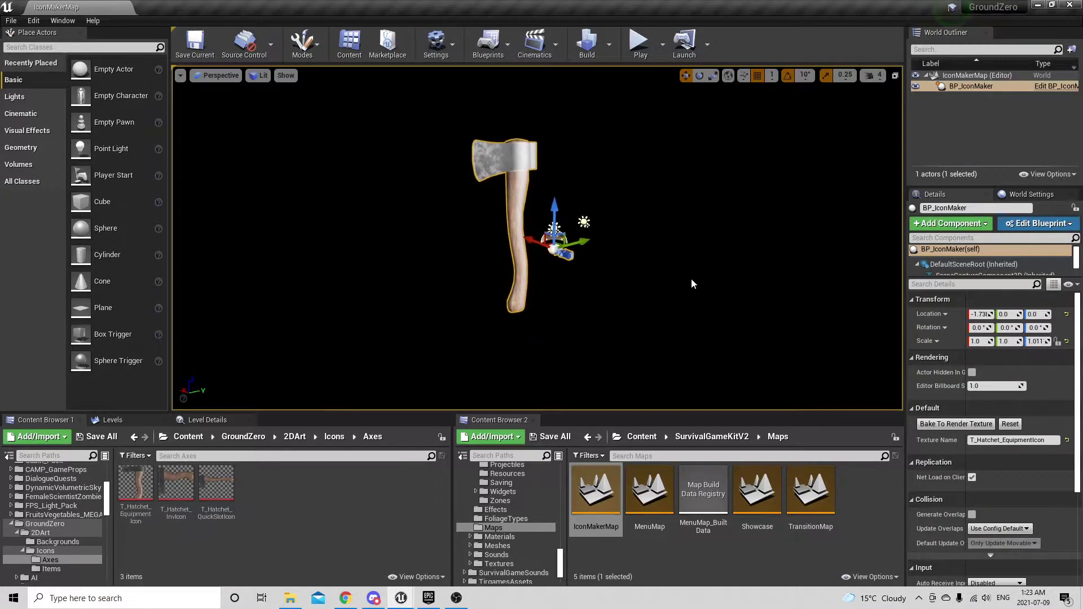
Step: Open T_IconMakerPreview and T_IconMakerRender from SurvivalGameKitV2's Textures/IconRenders folder, view the preview texture and minimise the texture editor
left_click(713, 437)
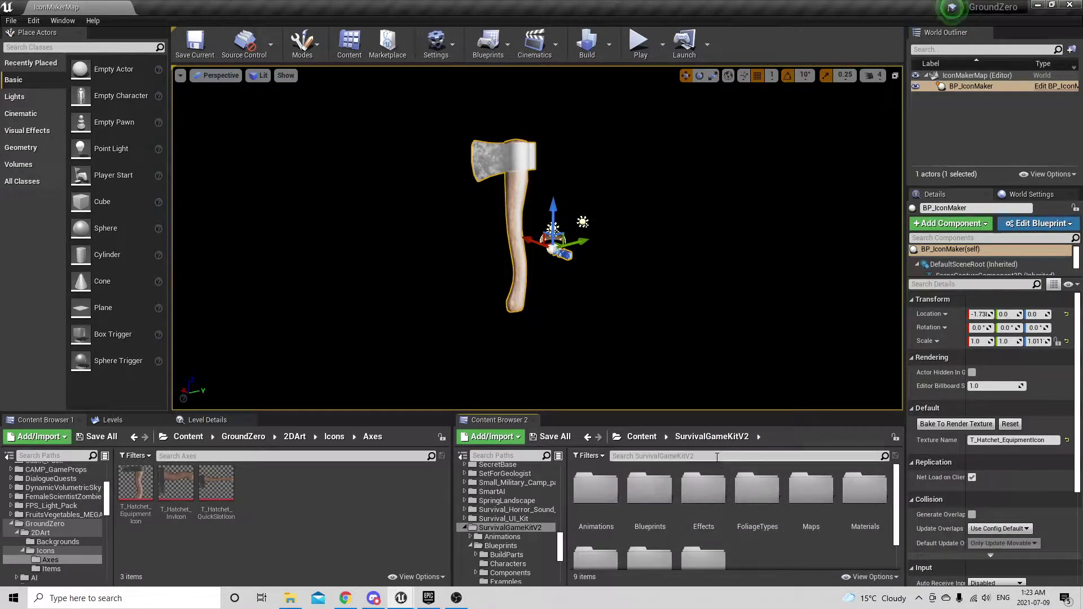
scroll(732, 486, "down", 1)
scroll(705, 488, "up", 1)
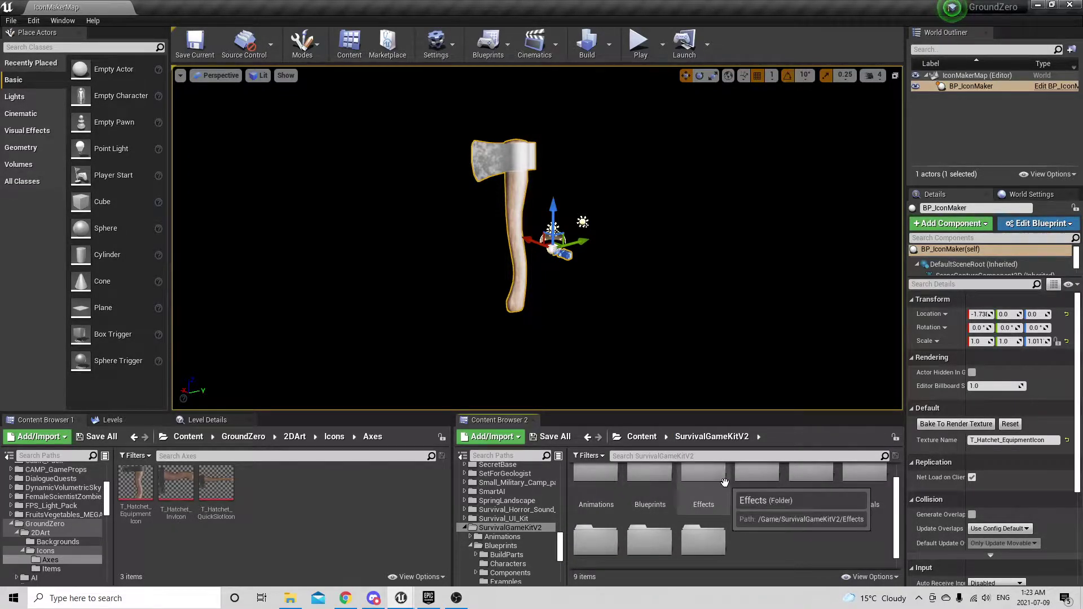
scroll(824, 507, "down", 1)
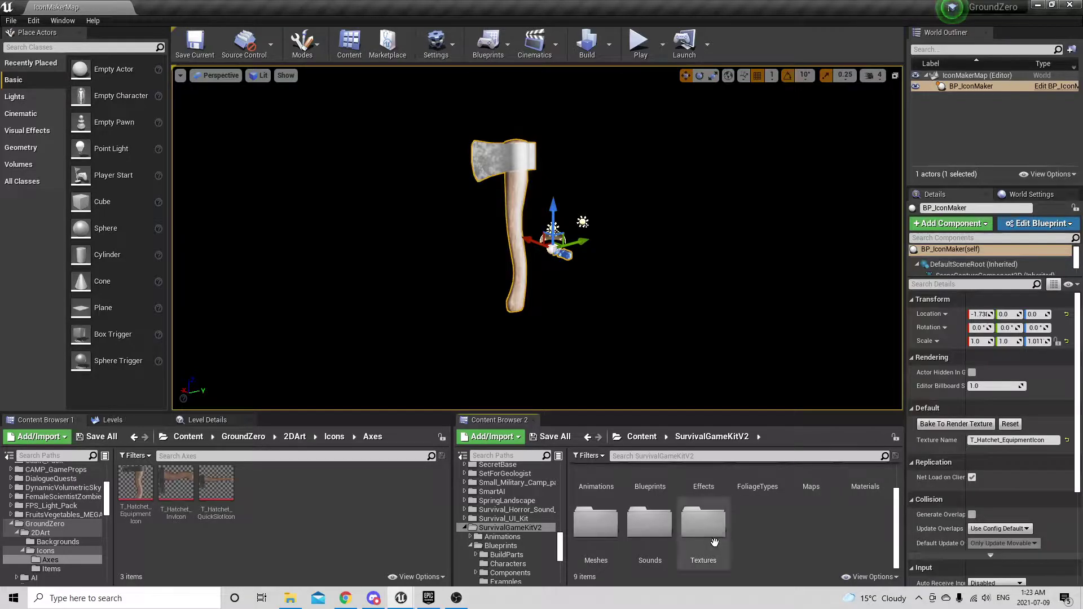
double_click(703, 522)
left_click(708, 486)
double_click(708, 486)
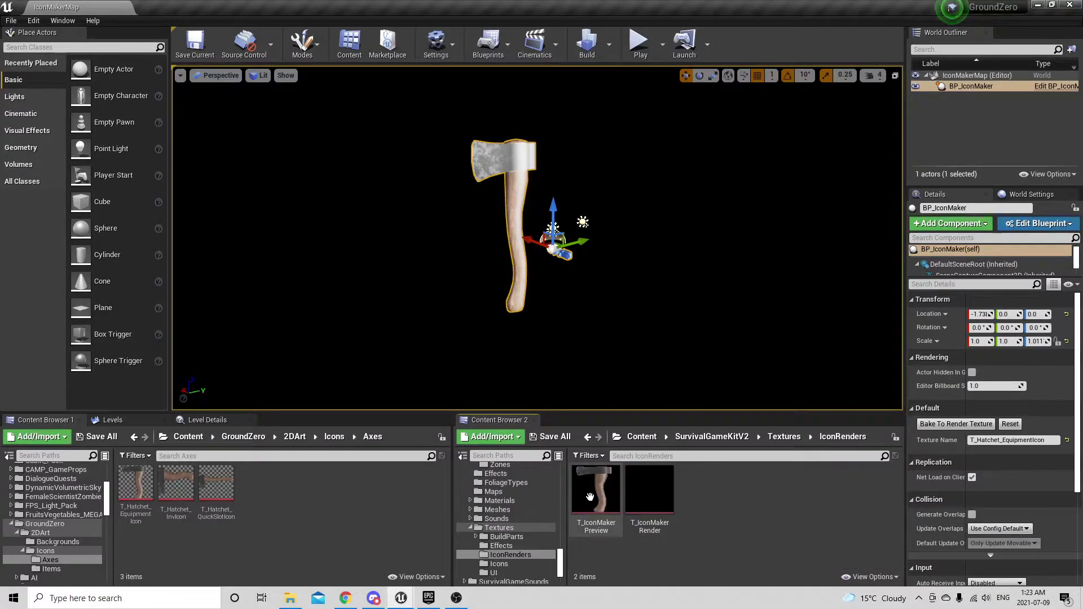
double_click(651, 510)
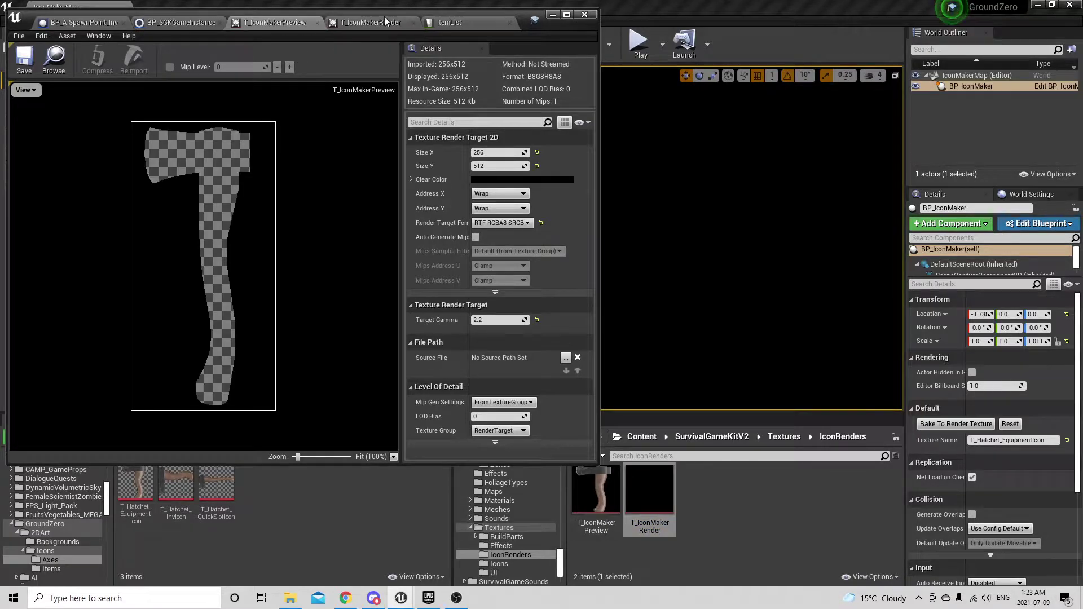
left_click(309, 25)
left_click(552, 15)
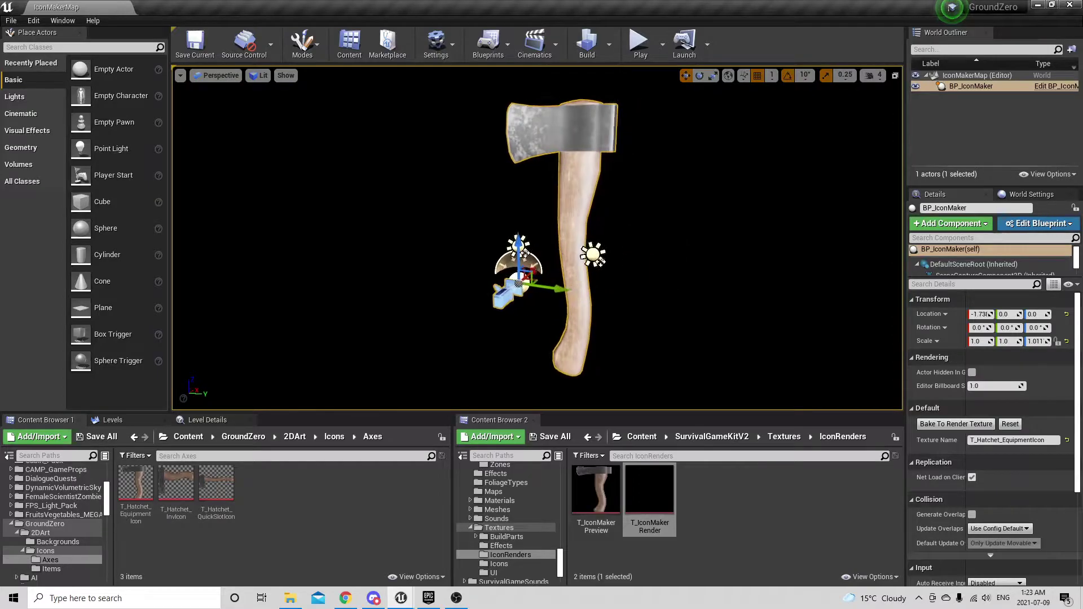
Step: Look over the icon maker's hatchet setup and select the inherited StaticMesh component of BP_IconMaker
right_click_drag(541, 152, 540, 153)
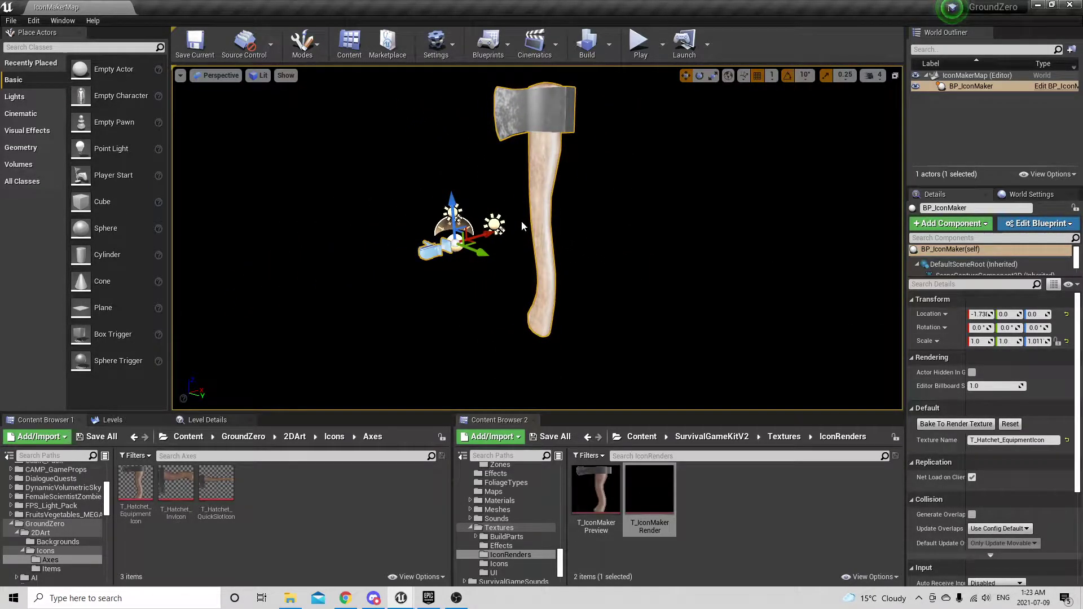
right_click_drag(735, 290, 738, 292)
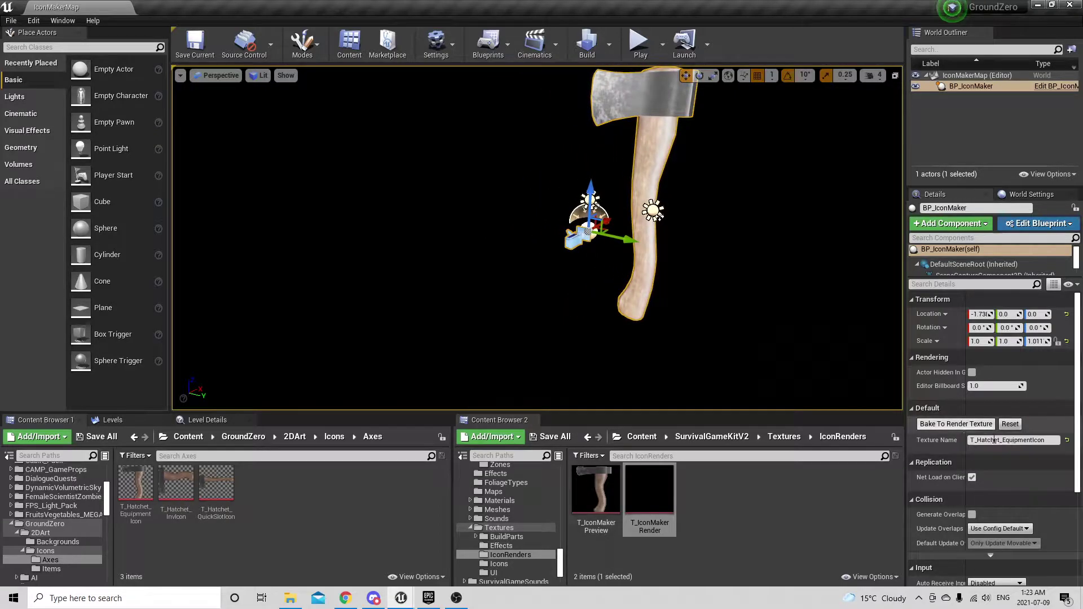
right_click_drag(802, 350, 802, 350)
scroll(986, 263, "down", 3)
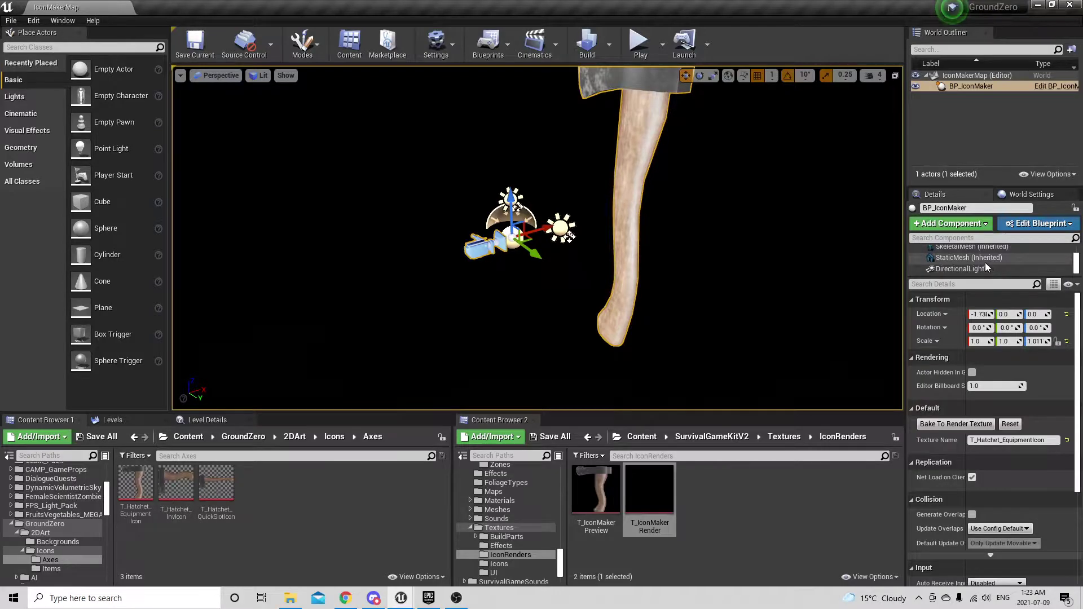
left_click(982, 259)
right_click_drag(574, 285, 573, 284)
Step: Replace the StaticMesh component's mesh with SM_ModernHatchet
left_click(1043, 403)
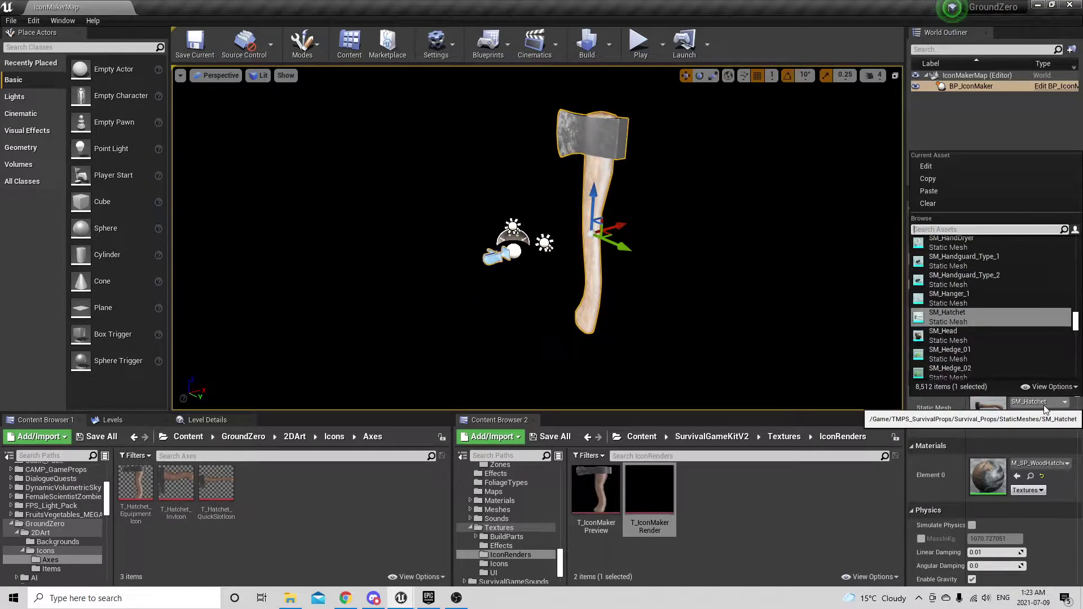
type("mod")
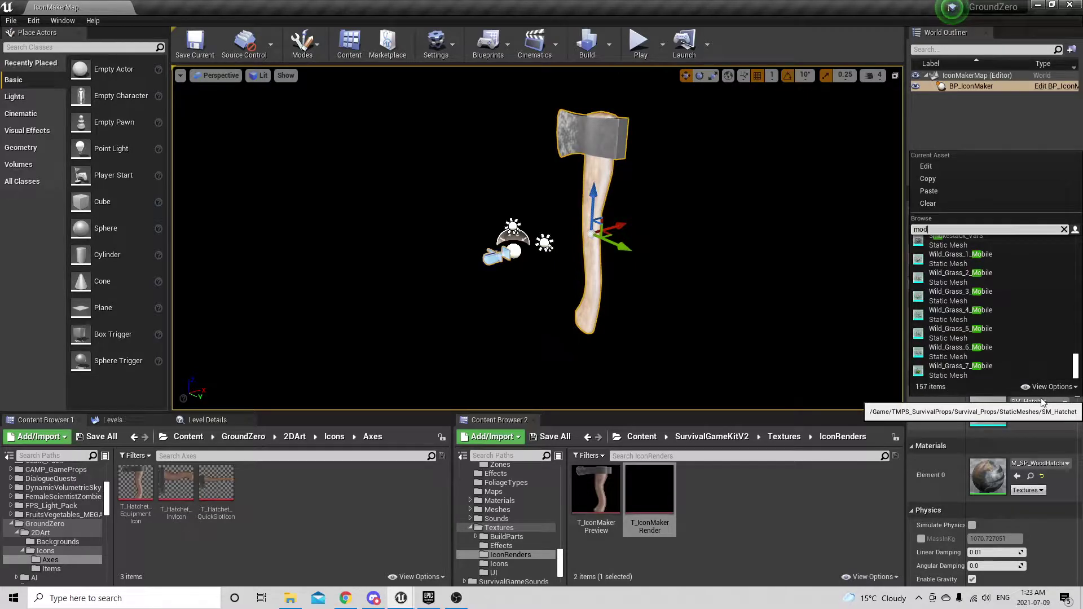
type("ren")
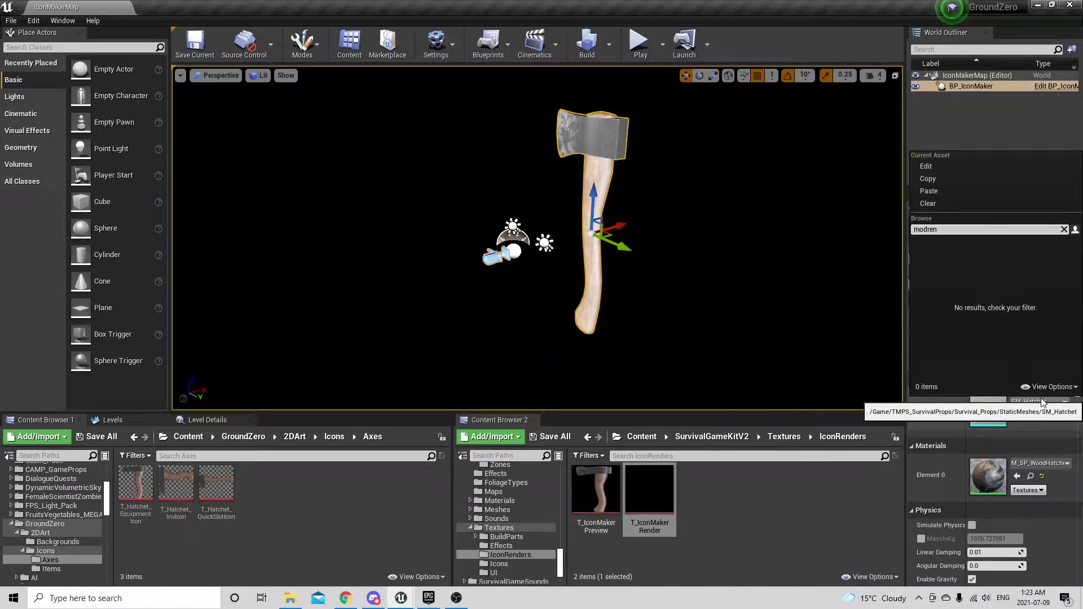
key("BackSpace")
key("BackSpace")
key("BackSpace")
type("er")
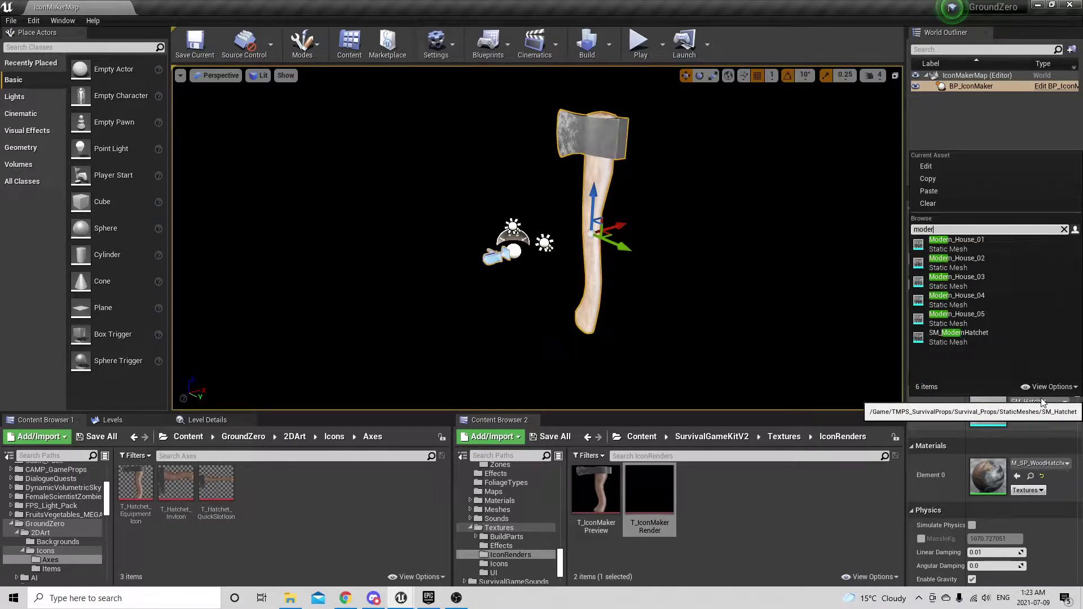
left_click(962, 347)
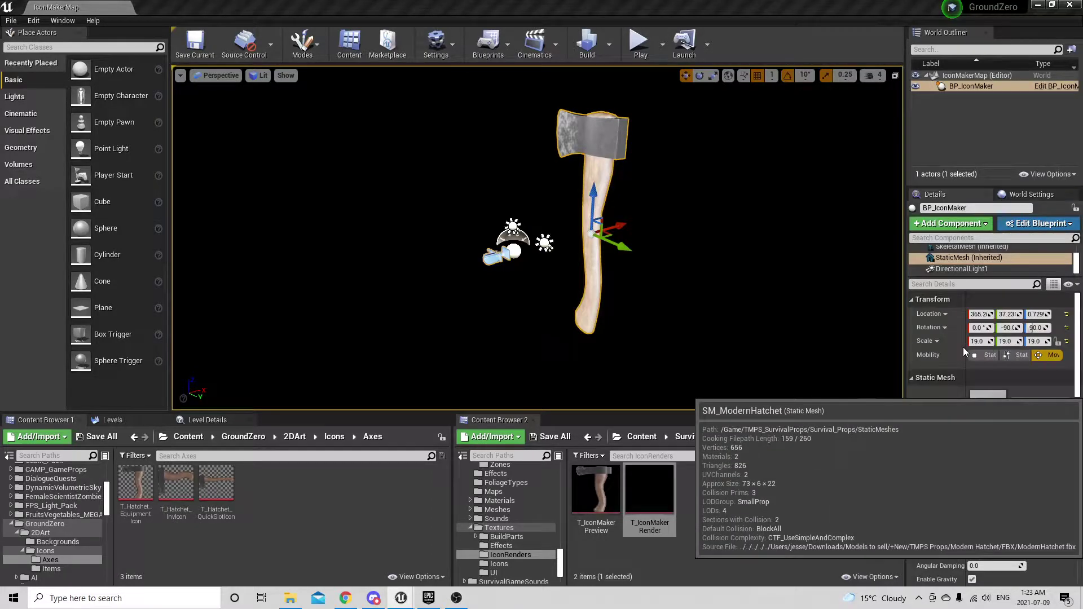
Step: Inspect the modern hatchet in front of the icon maker's capture camera from several angles
scroll(697, 303, "down", 3)
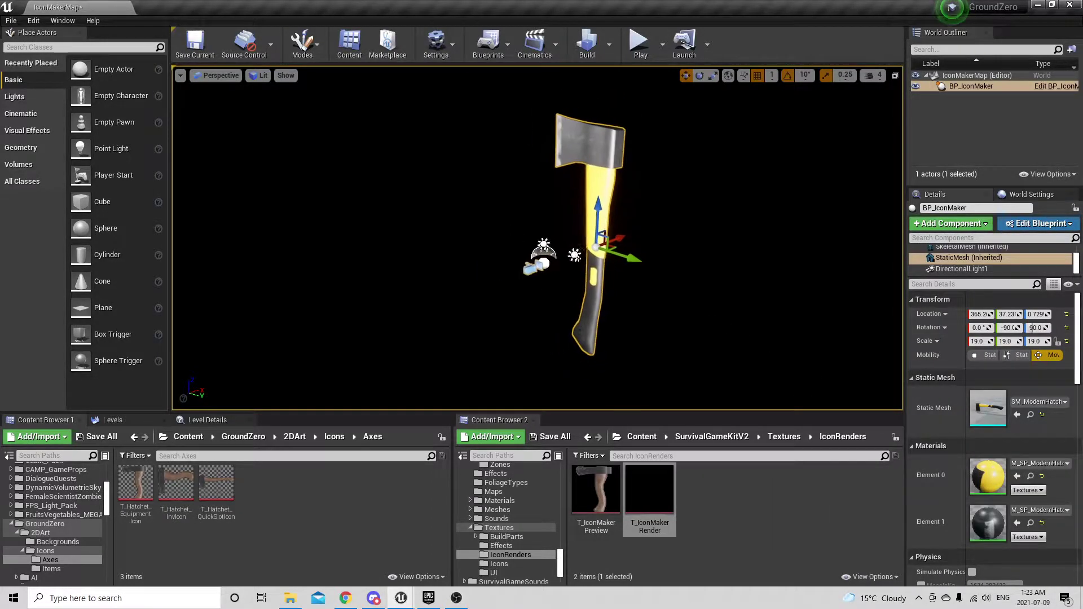
key("w")
mouse_move(537, 237)
right_mouse_down()
mouse_move(532, 224)
mouse_move(566, 228)
right_mouse_up()
key("s")
right_click_drag(715, 302, 699, 298)
key("d")
right_click_drag(675, 367, 609, 365)
key("s")
key("d")
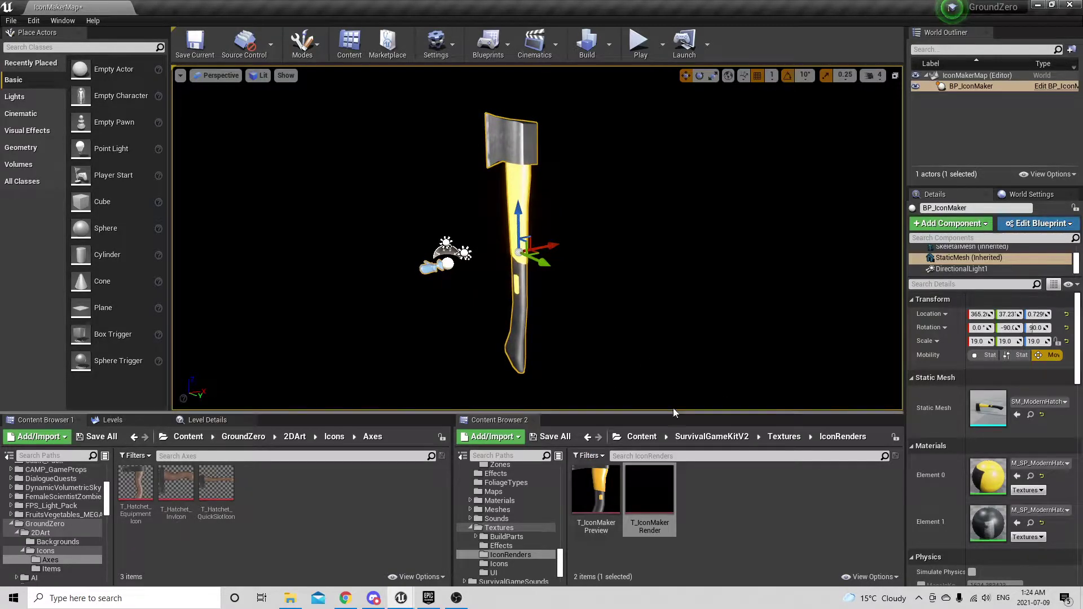
Step: Turn off the alpha channel in the T_IconMakerPreview texture view, check the hatchet's framing and minimise the editor
key("alt+Tab")
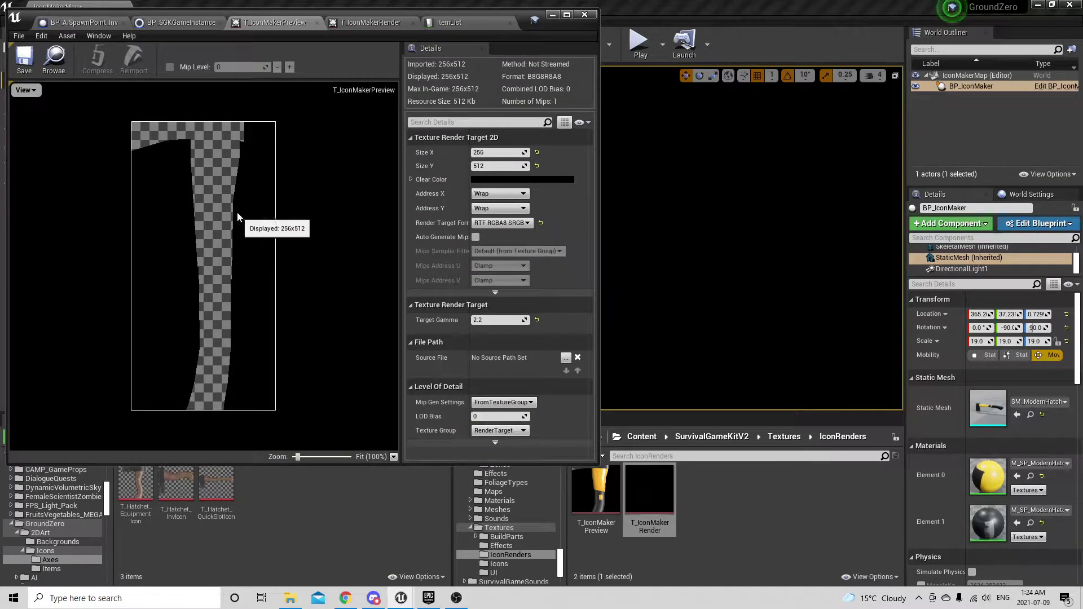
left_click(30, 94)
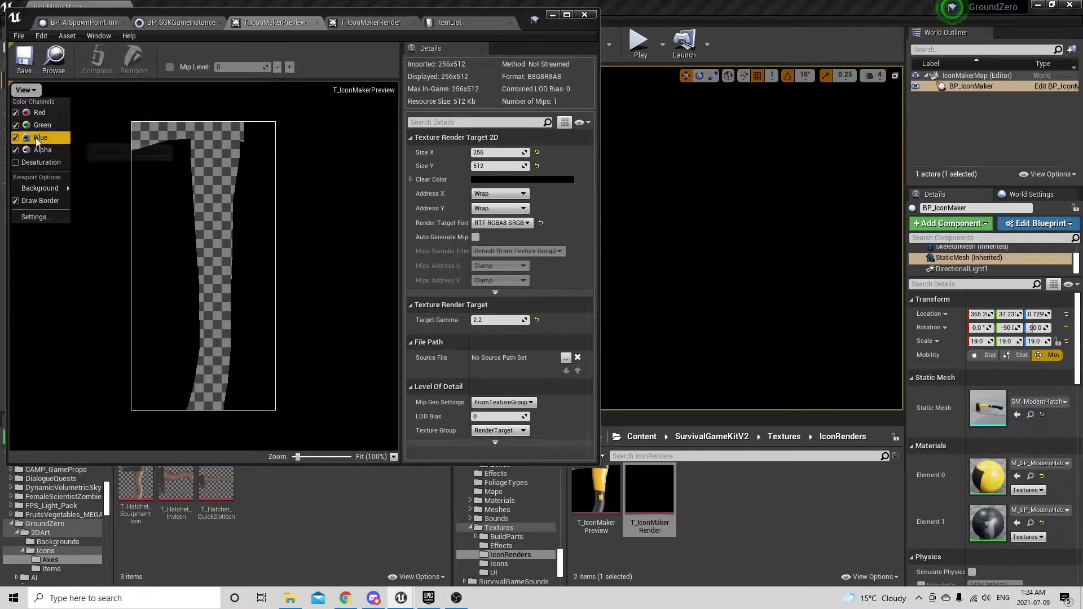
left_click(36, 138)
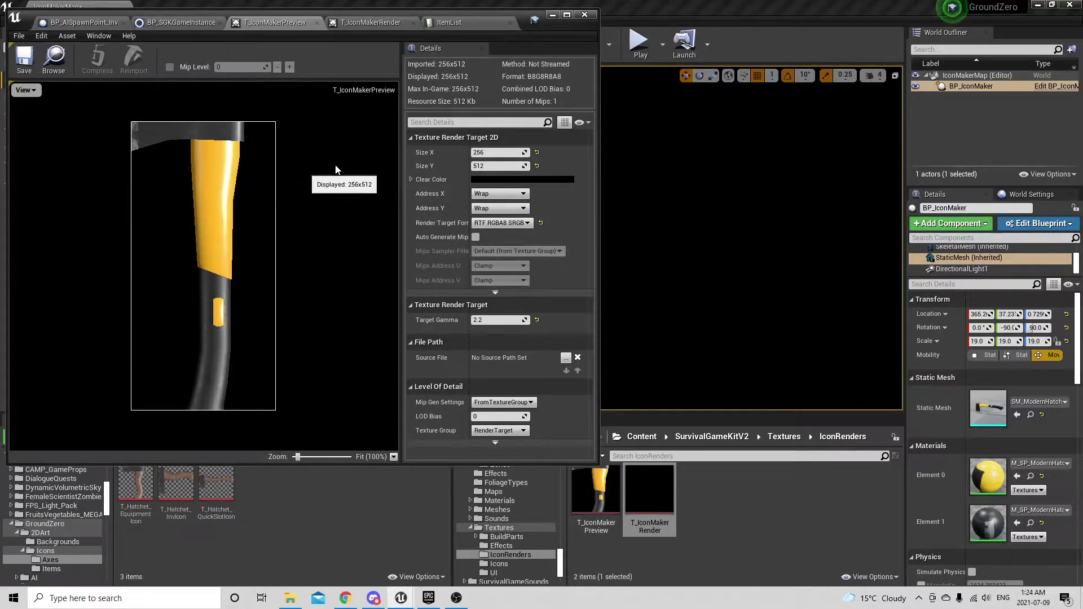
left_click(552, 16)
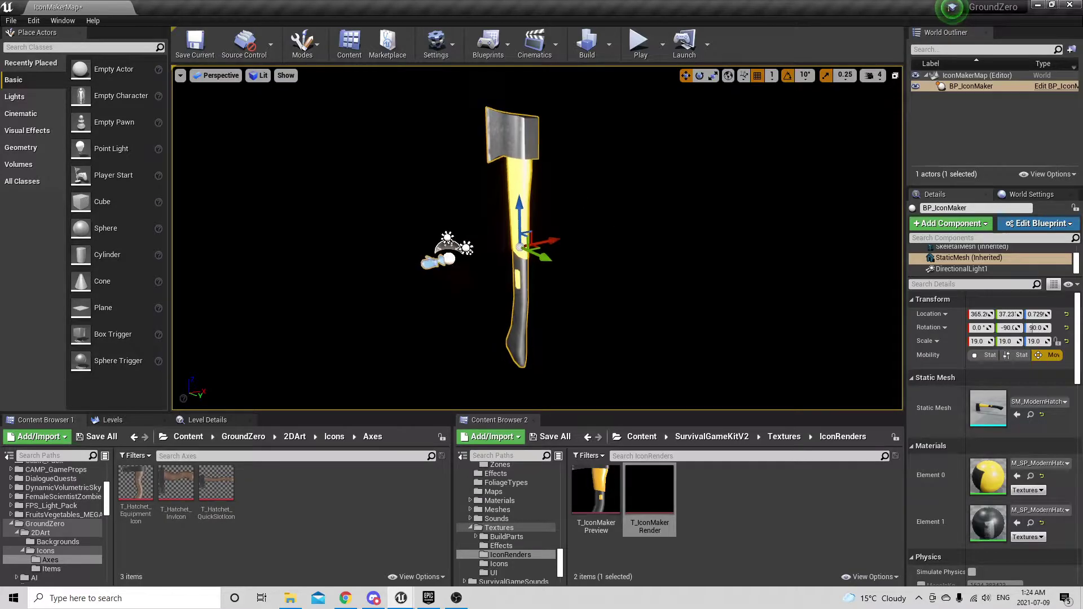
Step: Set the modern hatchet mesh's scale to 15 on the X, Y and Z axes
right_click_drag(640, 255, 606, 255)
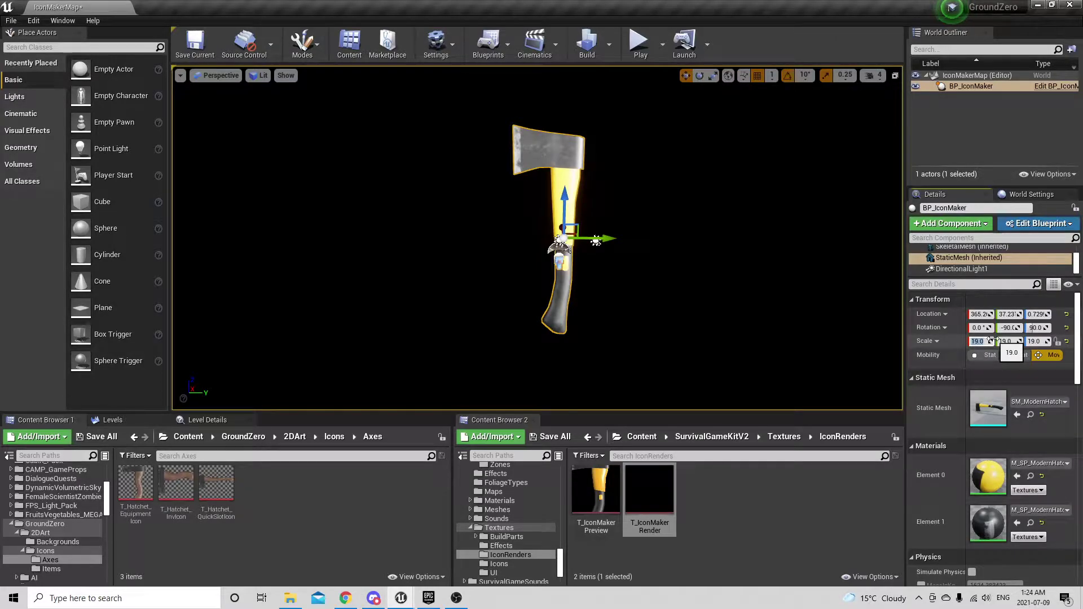
type("15")
key("Return")
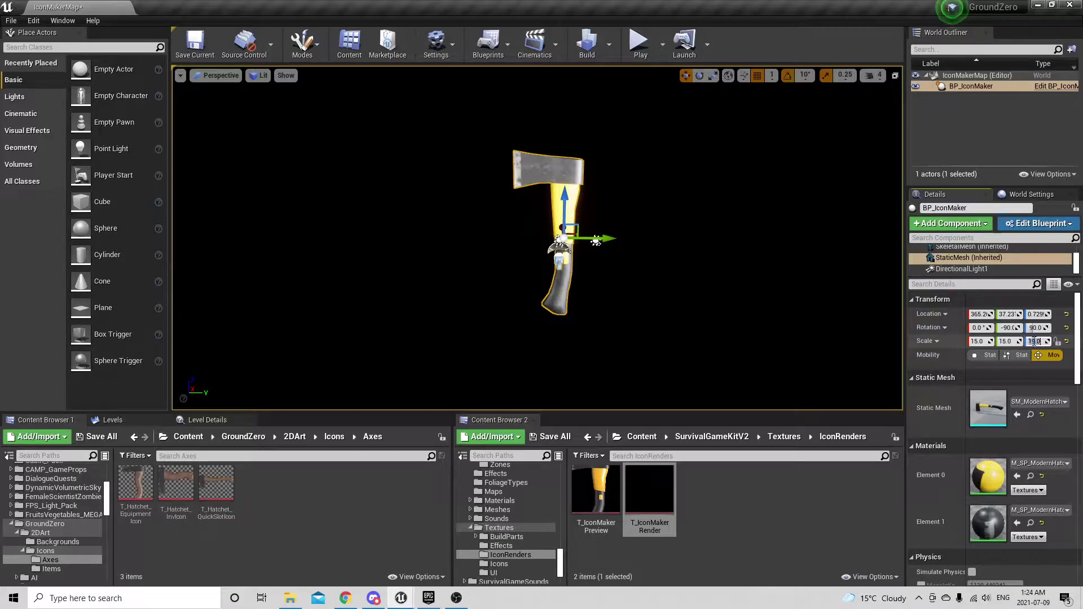
type("15")
key("Return")
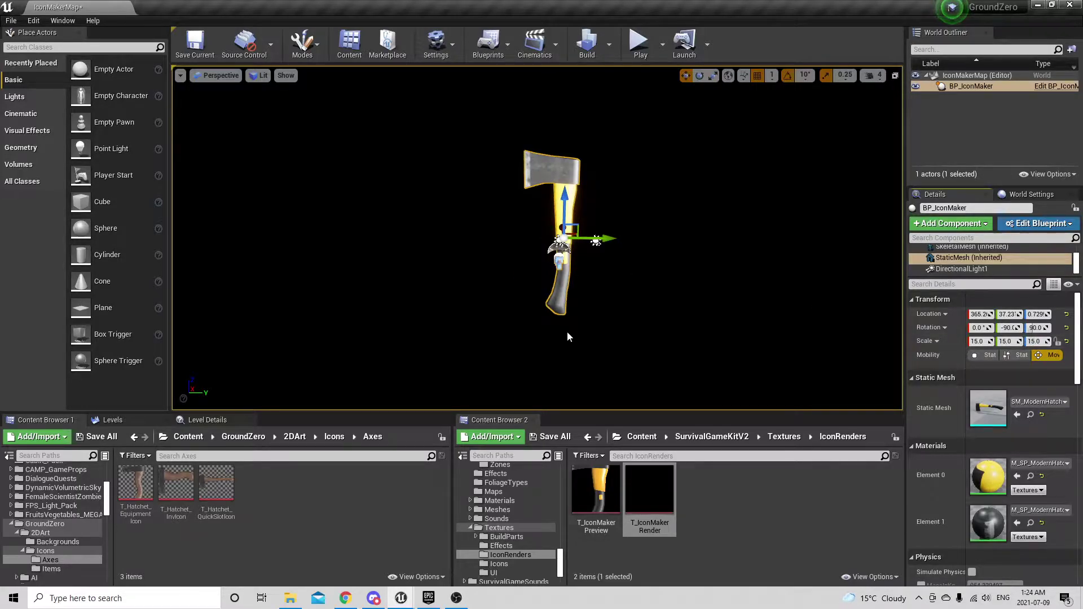
Step: Set the modern hatchet mesh's scale to 14 on the X, Y and Z axes while watching the icon preview
key("alt+Tab")
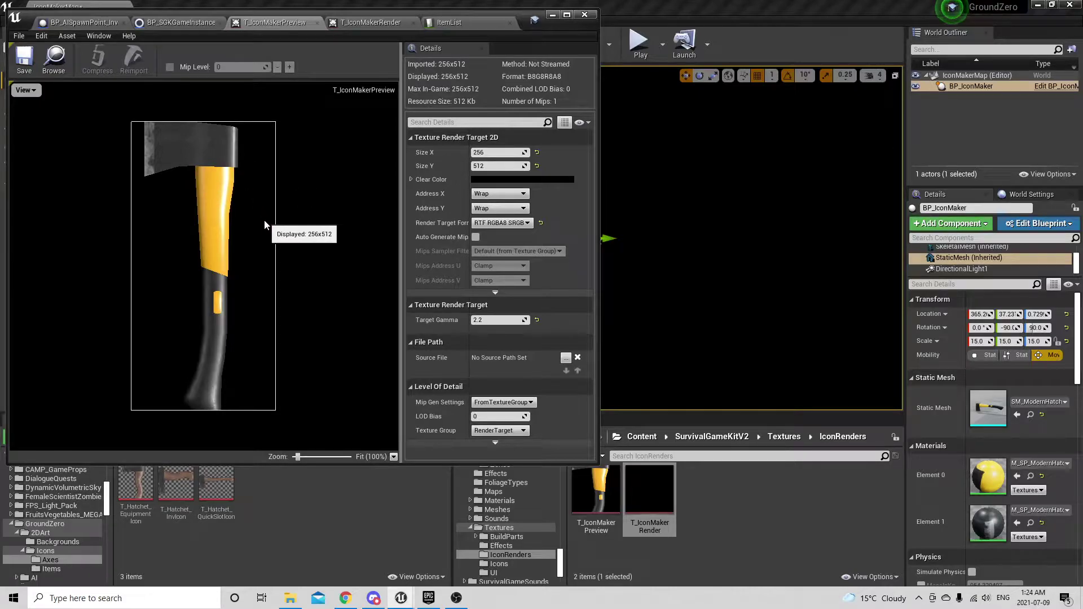
left_click(982, 341)
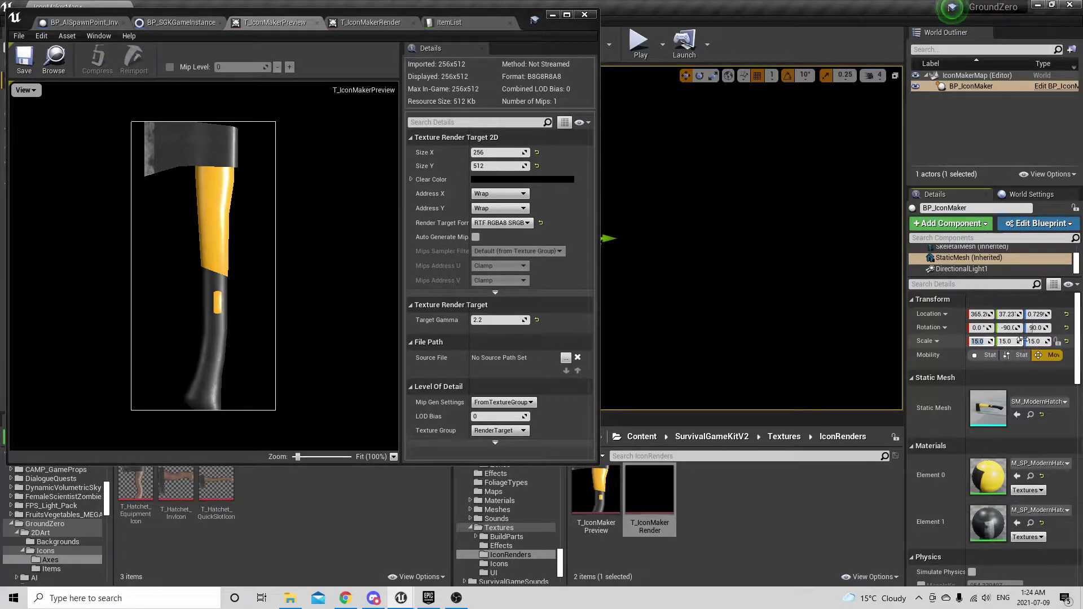
key("Return")
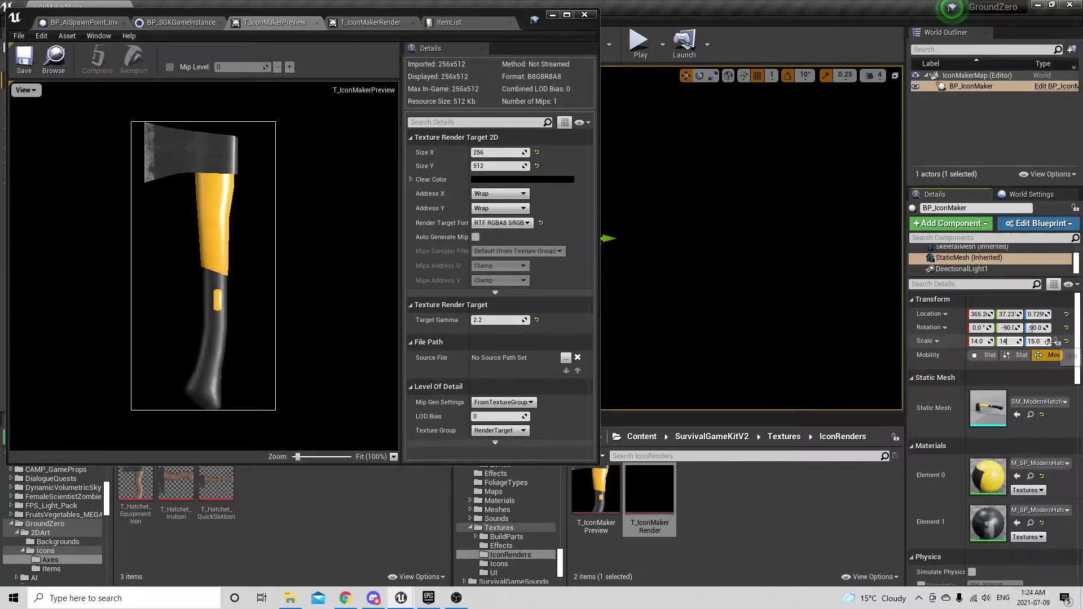
left_click(1033, 342)
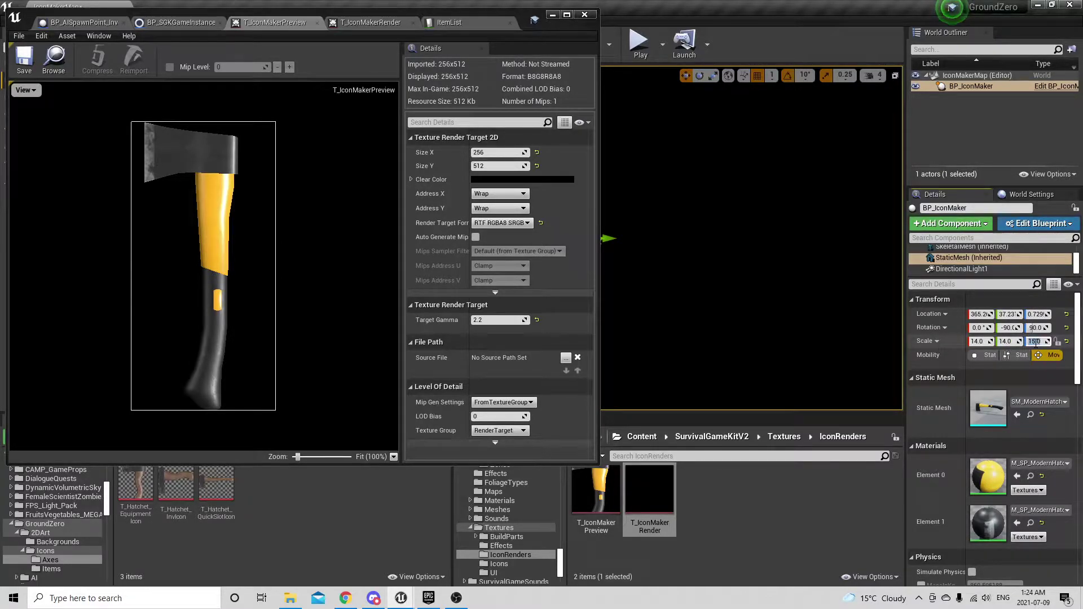
type("14")
key("Return")
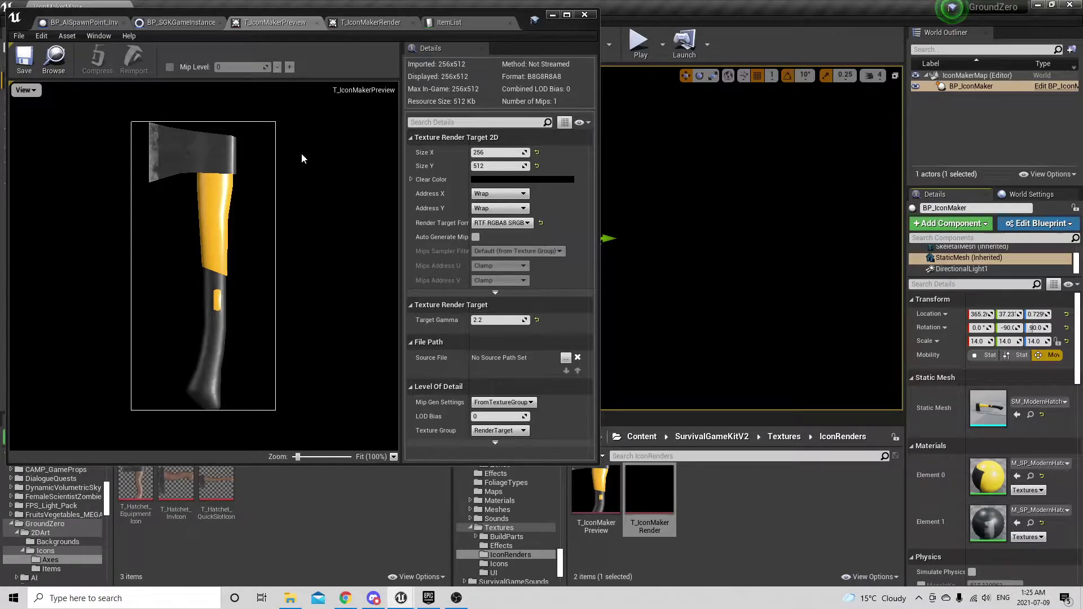
Step: Check the T_IconMakerRender texture's size settings and save the T_IconMakerPreview texture
left_click(357, 22)
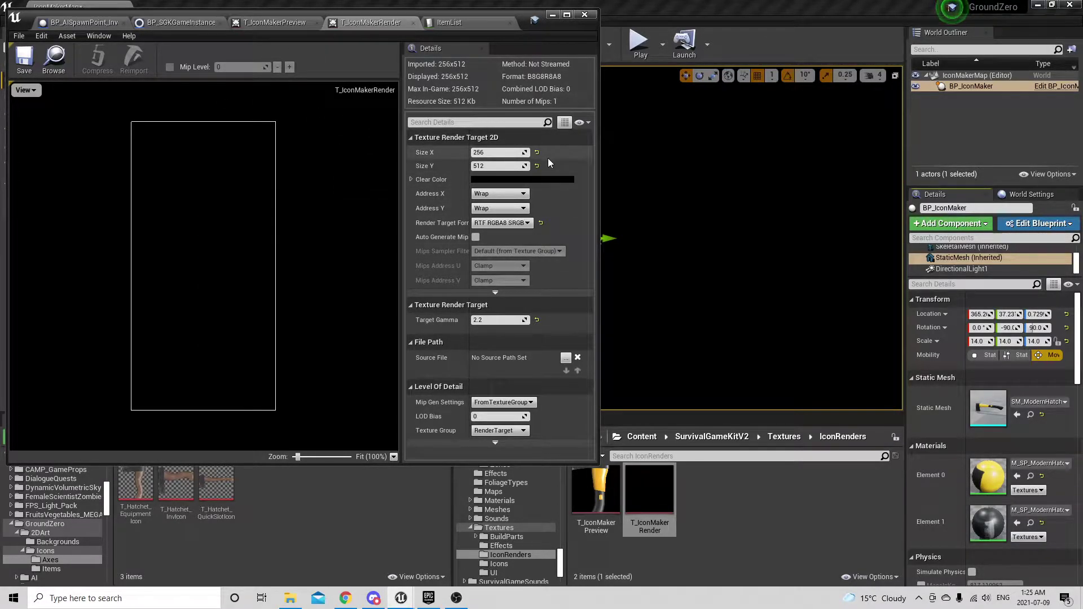
left_click(271, 22)
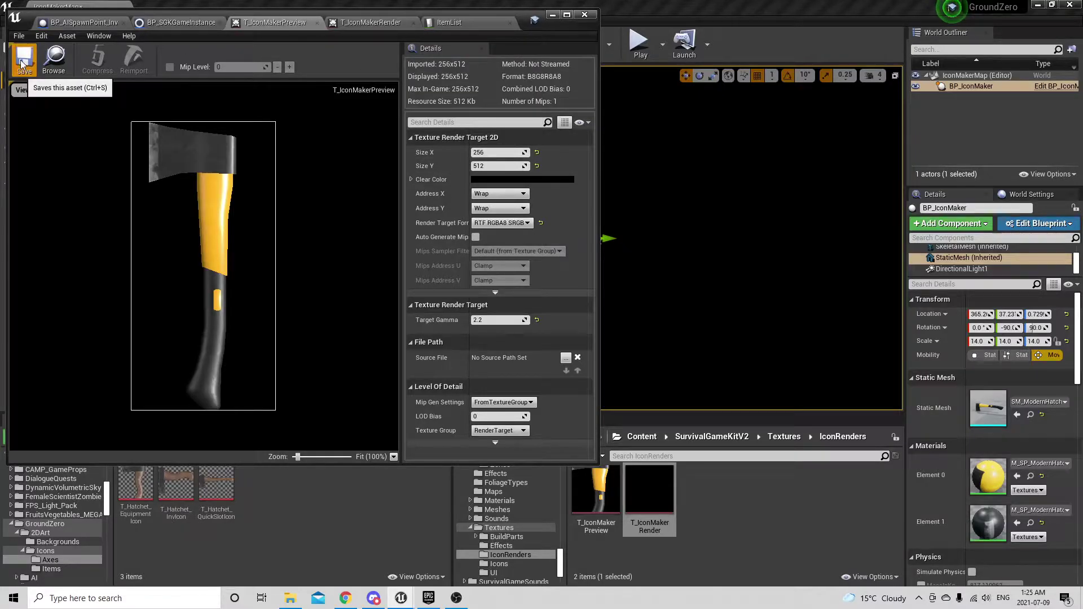
left_click(21, 64)
Step: Set BP_IconMaker's texture name to T_HatchetModern_EquipmentIcon and bake the icon to a render texture
scroll(972, 262, "up", 2)
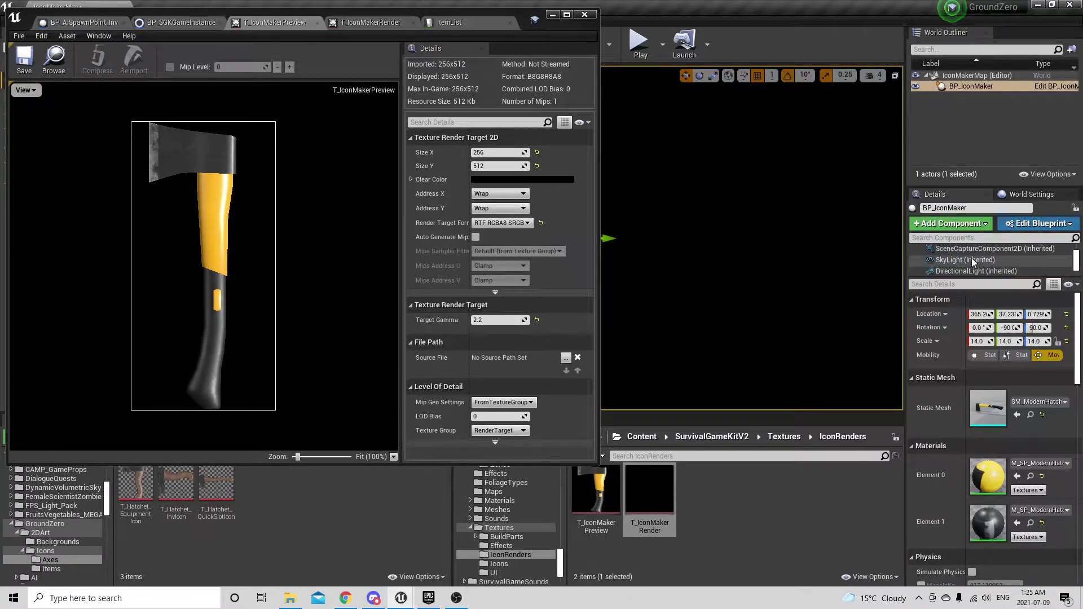
scroll(972, 260, "up", 2)
left_click(970, 249)
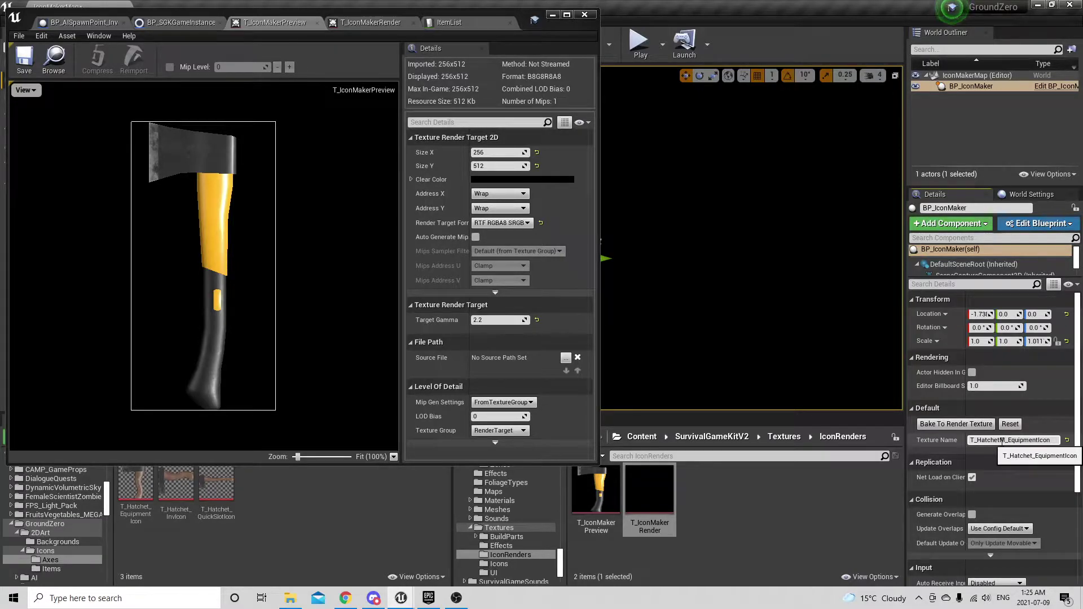
type("ern")
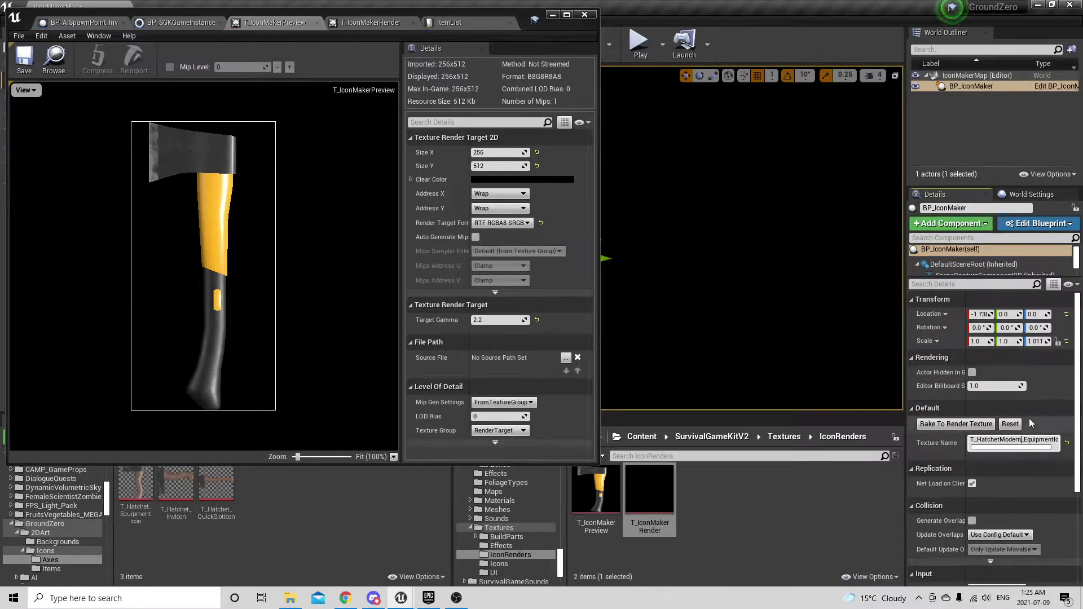
left_click(956, 424)
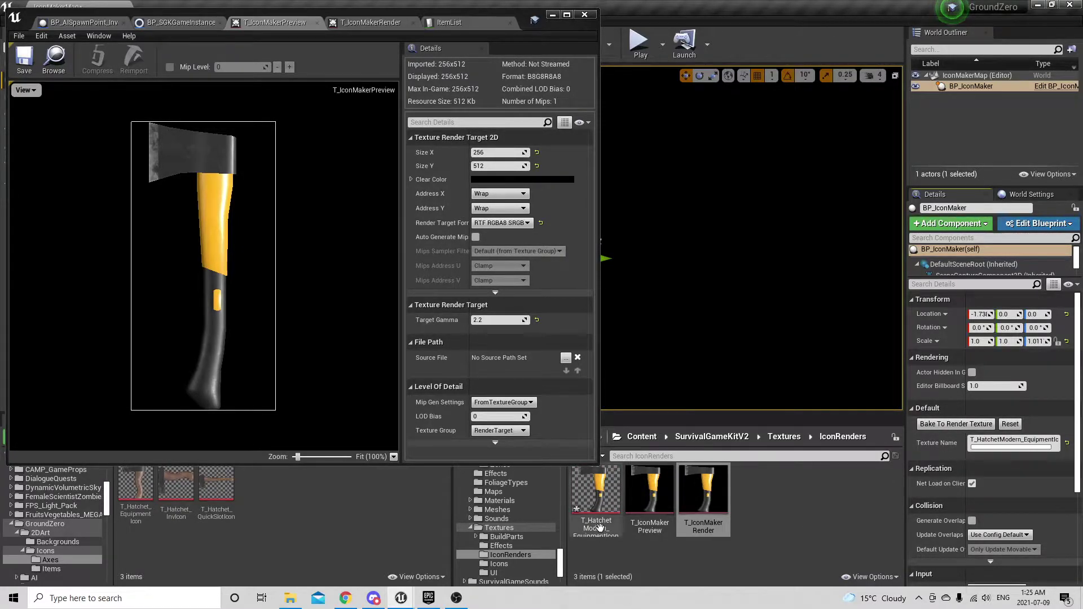
Step: Move the baked T_HatchetModern_EquipmentIcon texture from IconRenders into the GroundZero Icons/Axes folder
mouse_move(599, 494)
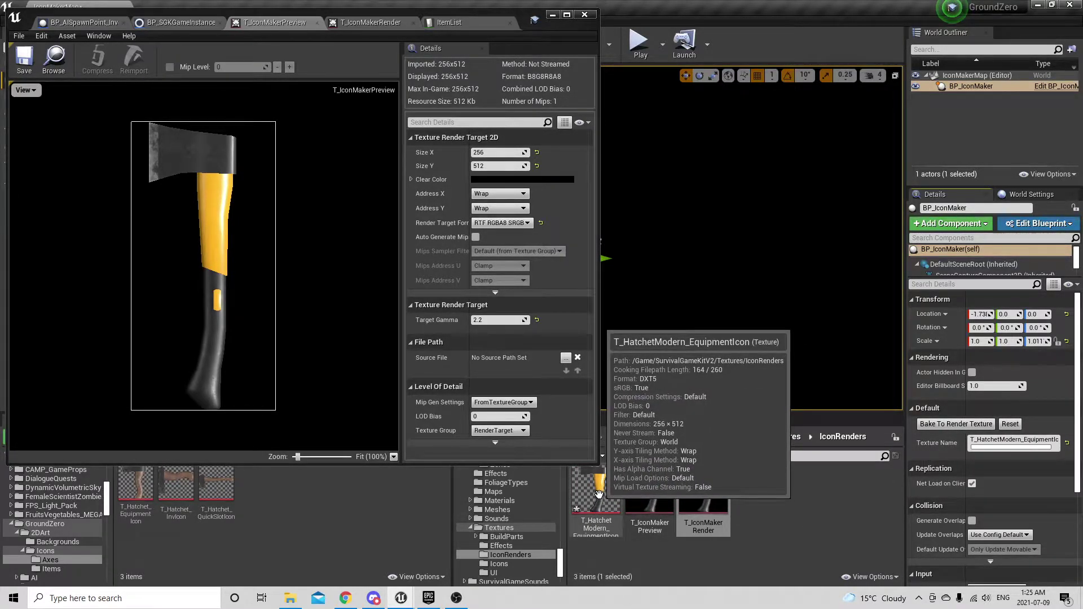
left_click_drag(599, 494, 297, 498)
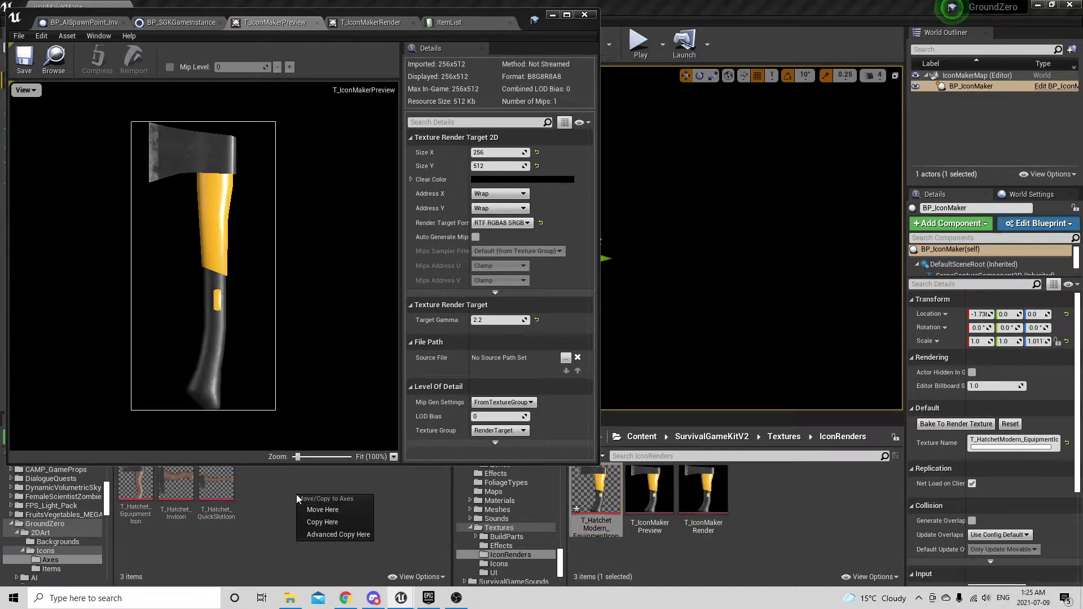
left_click(311, 510)
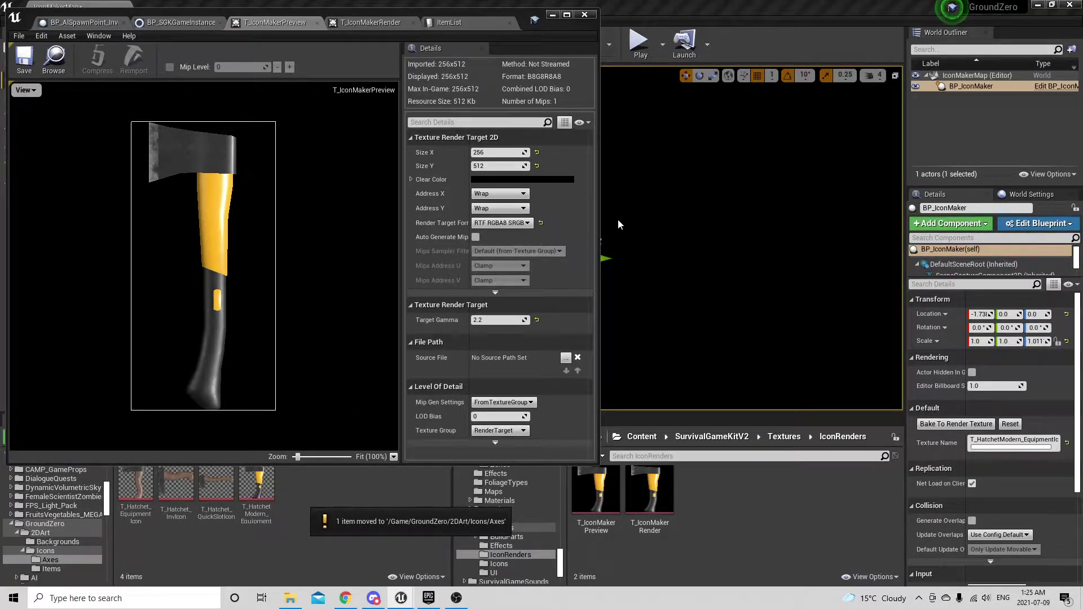
Step: Set the T_IconMakerPreview render target's Size X and Size Y to 64
left_click(513, 151)
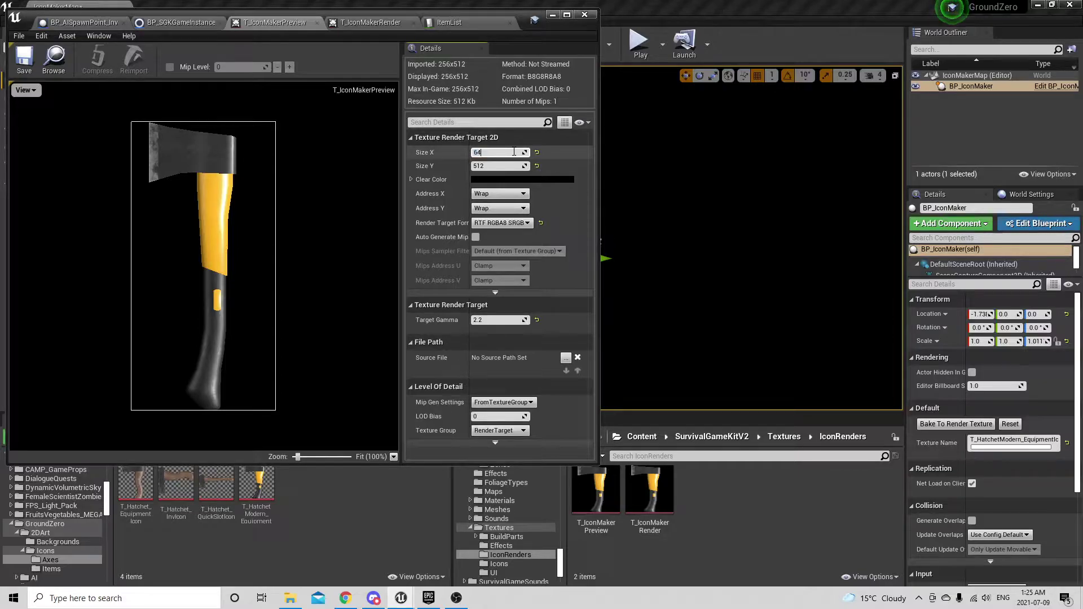
type("64")
left_click(490, 165)
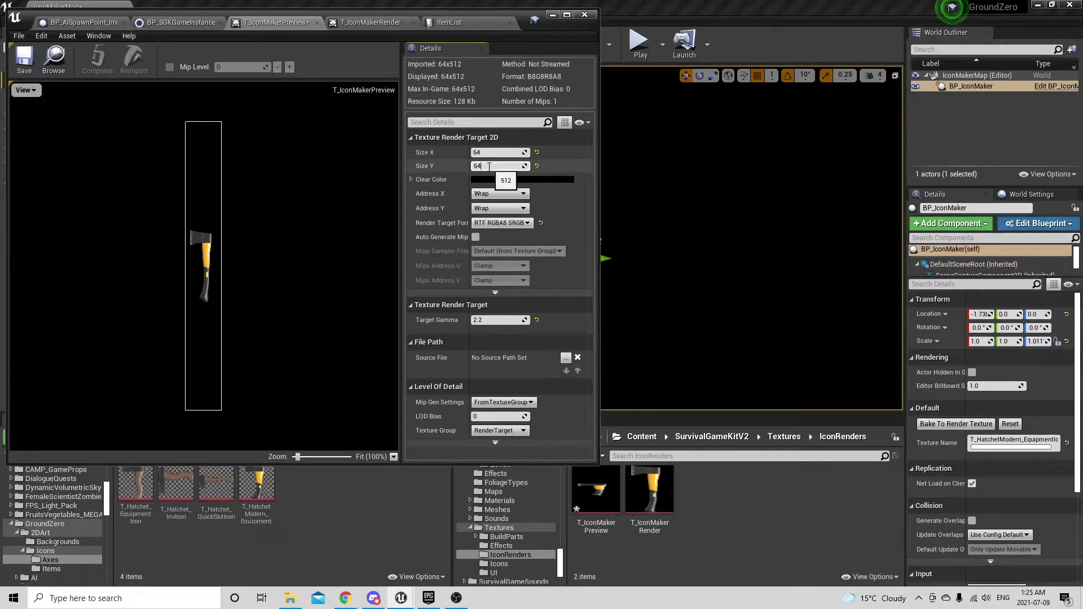
key("Return")
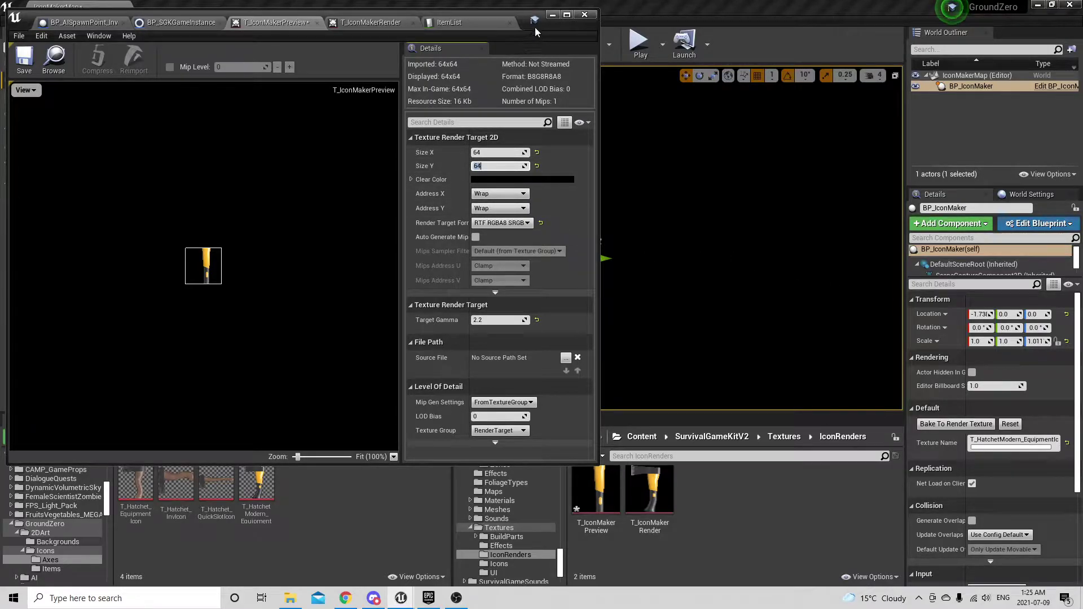
Step: Select BP_IconMaker's StaticMesh component and narrow the texture editor window so the hatchet stays visible beside the preview
left_click(554, 16)
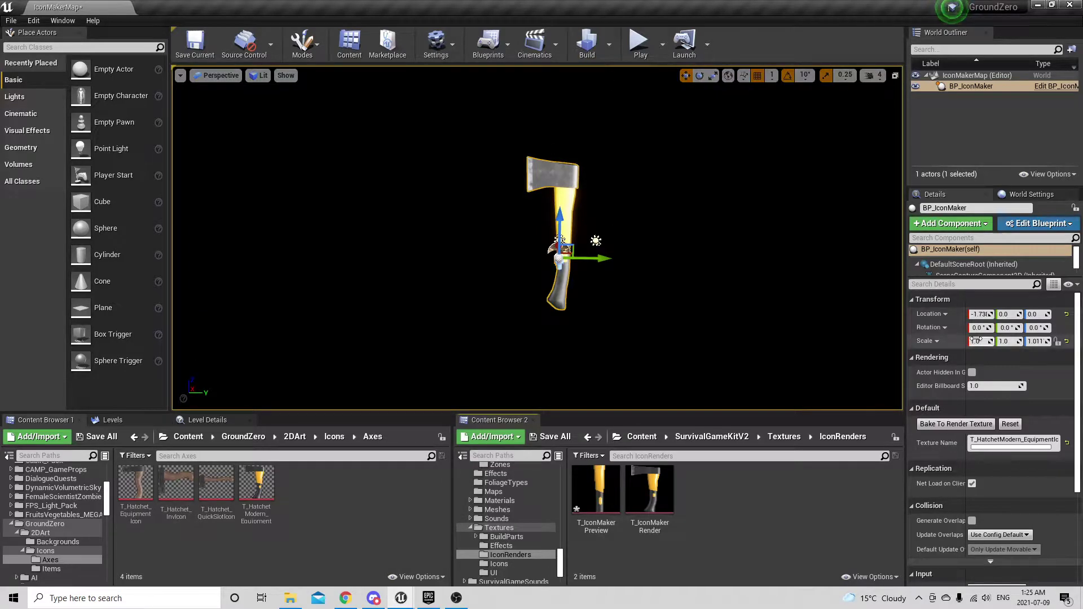
scroll(1017, 254, "down", 3)
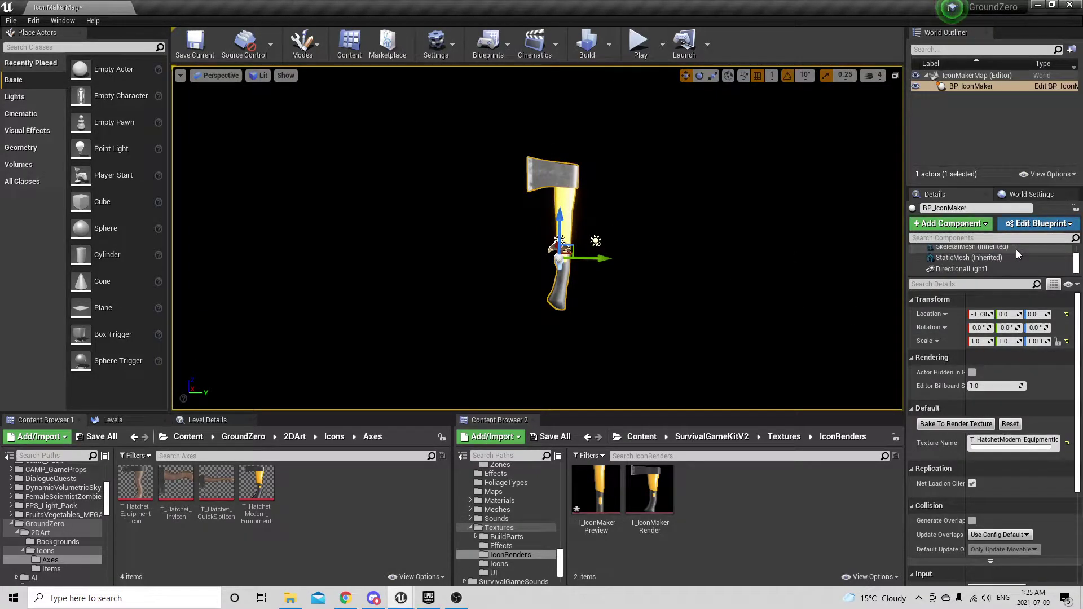
left_click(1018, 257)
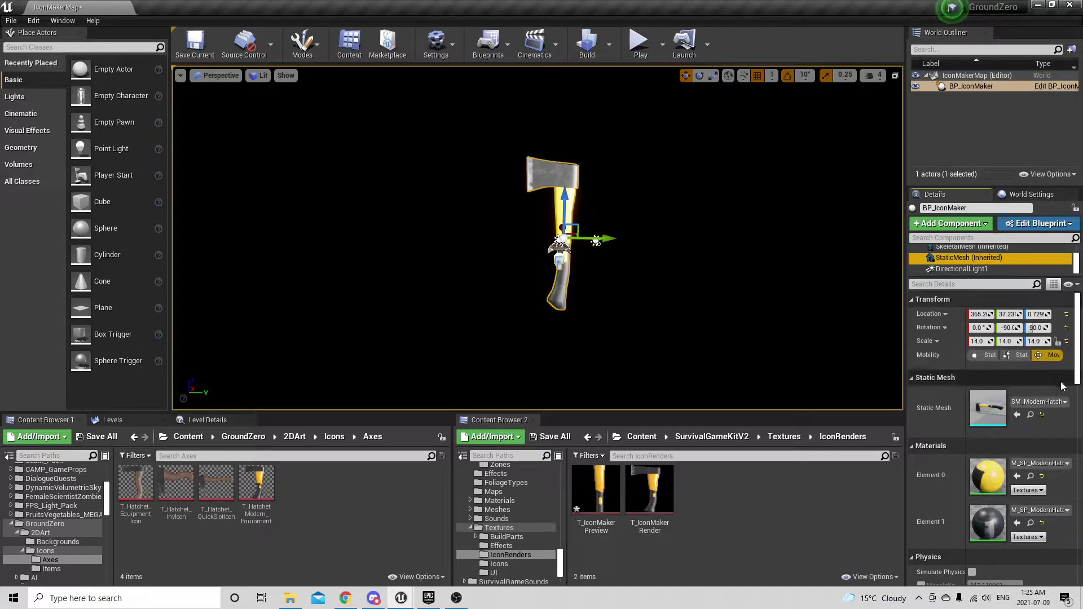
left_click(977, 341)
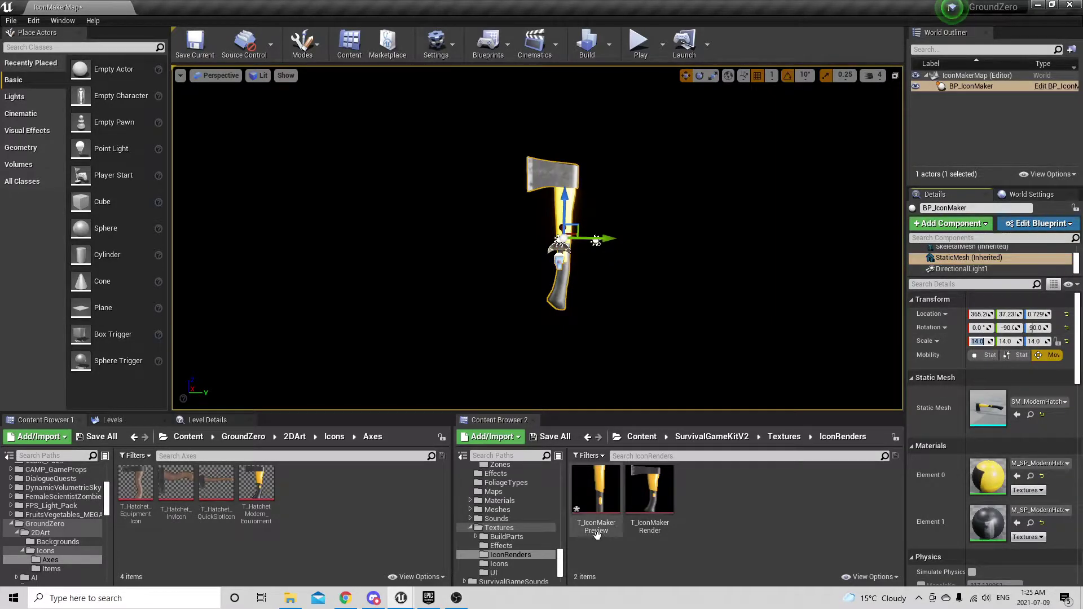
key("alt+Tab")
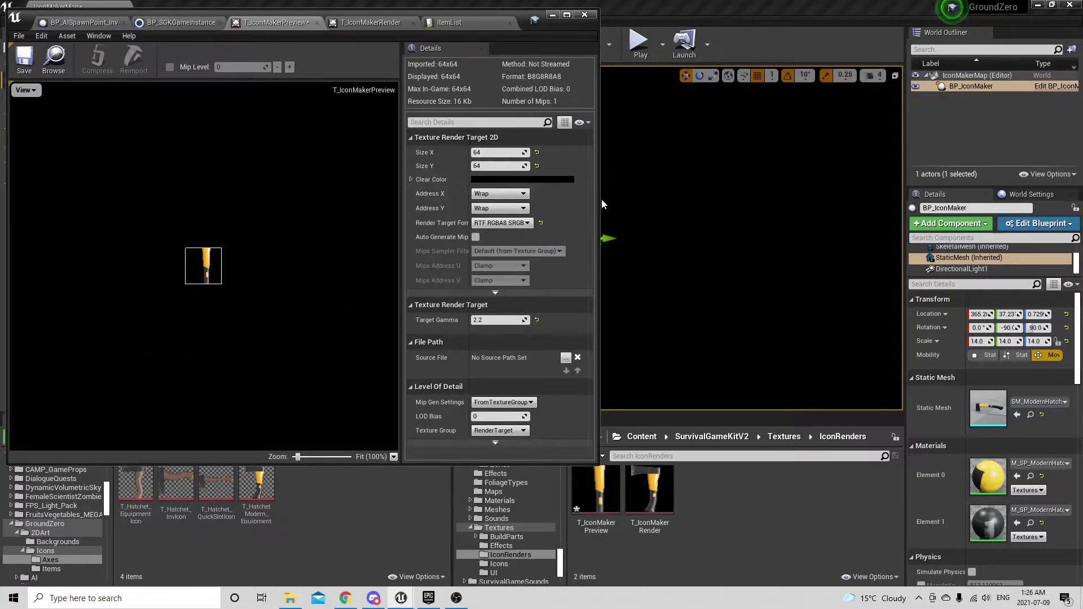
left_click_drag(599, 200, 481, 202)
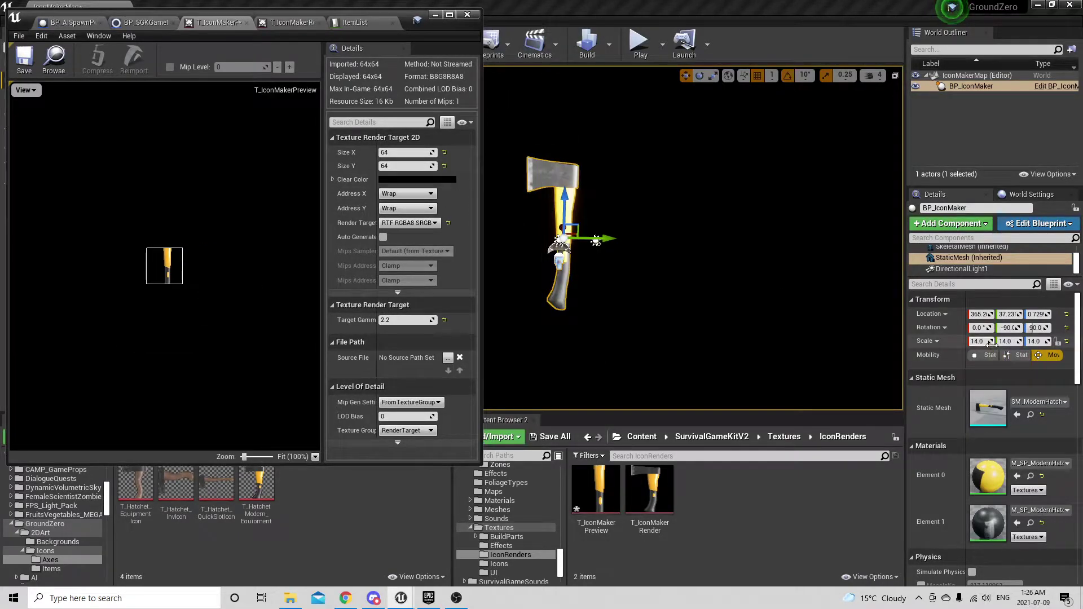
Step: Set the hatchet mesh's scale to 6 on all three axes and rotate it about 40° into a diagonal pose
left_click(982, 342)
key("Return")
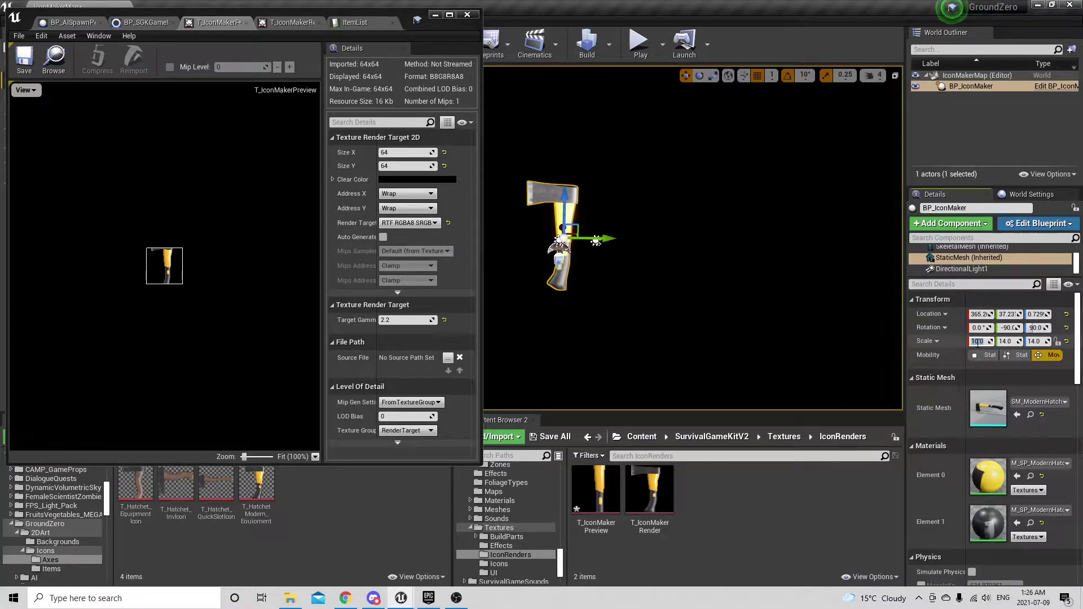
type("6")
key("Return")
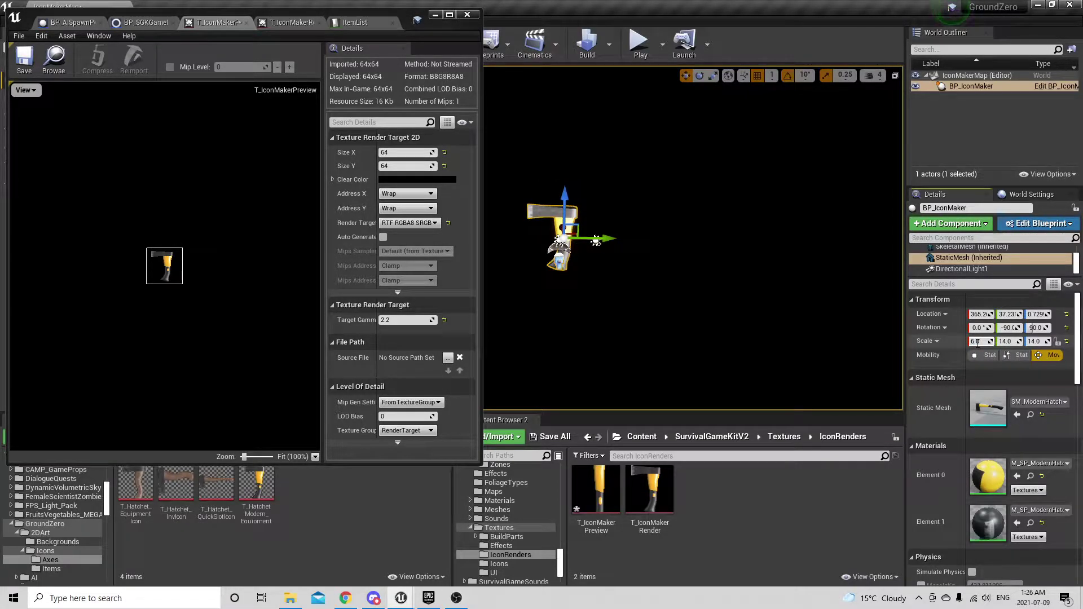
left_click(1005, 342)
type("6")
key("Return")
left_click(1036, 342)
type("6")
key("Return")
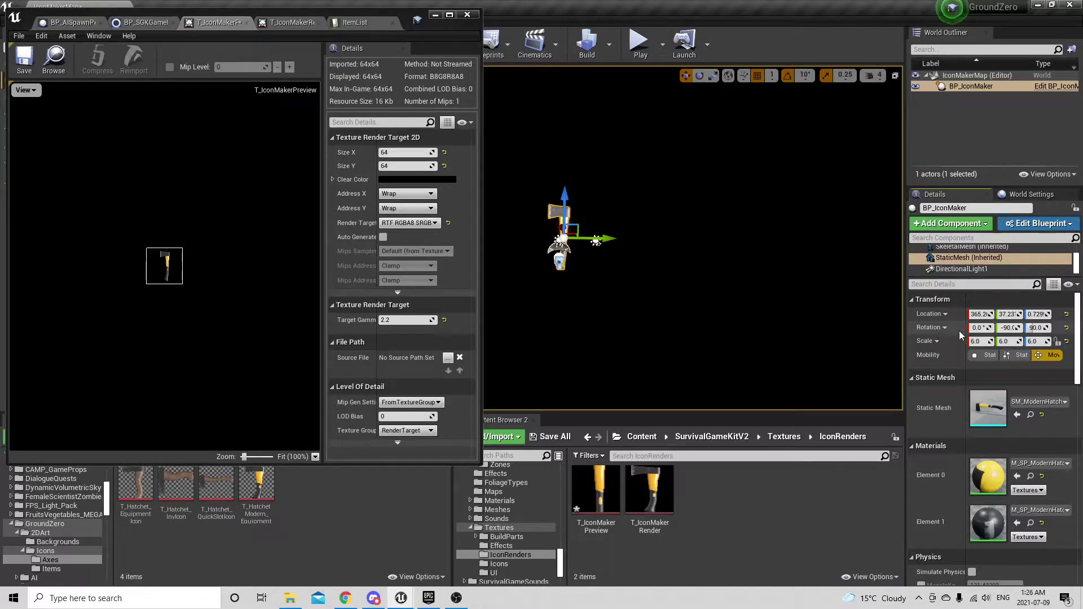
left_click(700, 77)
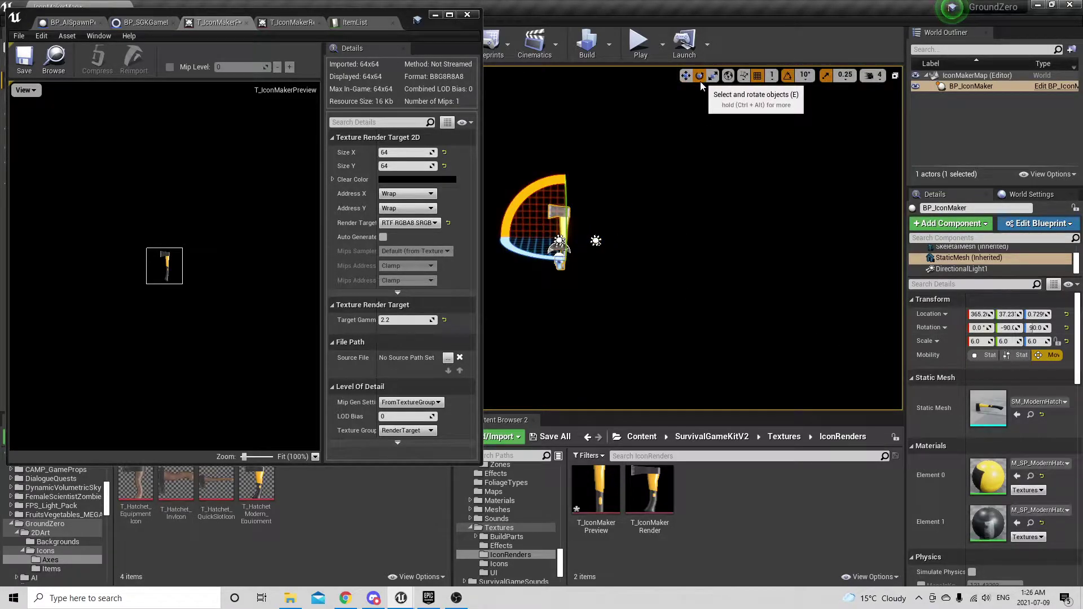
mouse_move(531, 195)
left_mouse_down()
mouse_move(518, 208)
mouse_move(506, 189)
mouse_move(518, 185)
mouse_move(527, 198)
left_mouse_up()
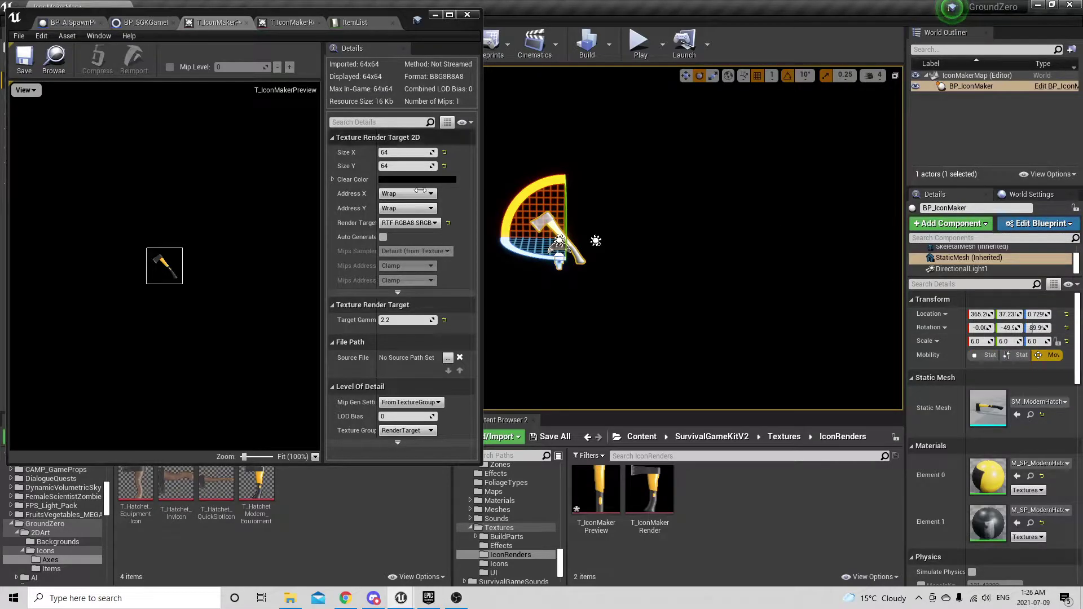
Step: Set the T_IconMakerRender render target's Size X and Size Y to 64 and save both icon maker textures
left_click(292, 22)
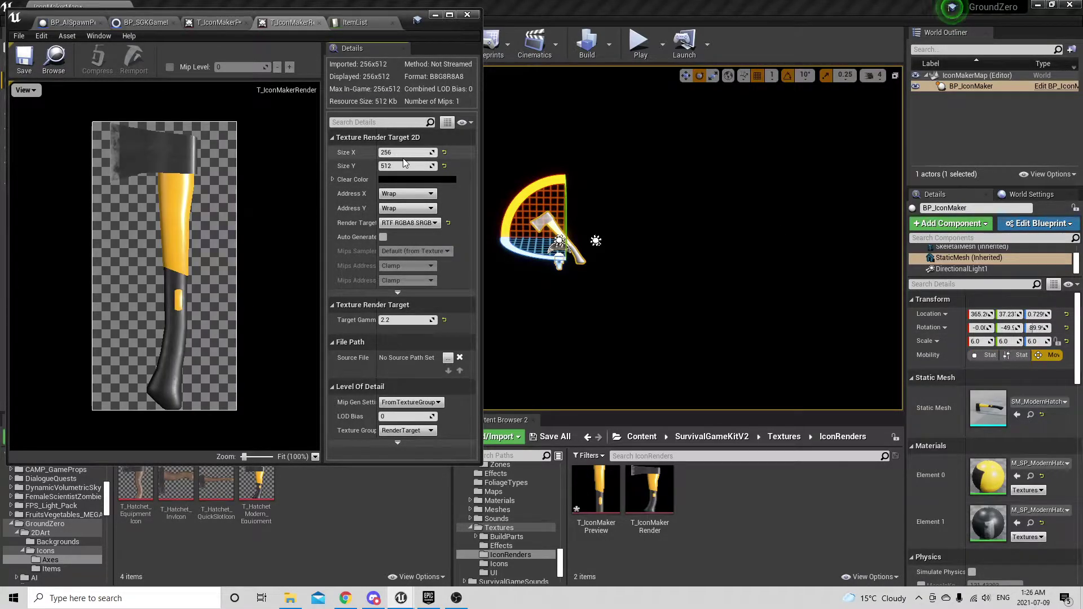
left_click(398, 151)
type("64")
left_click(395, 165)
type("64")
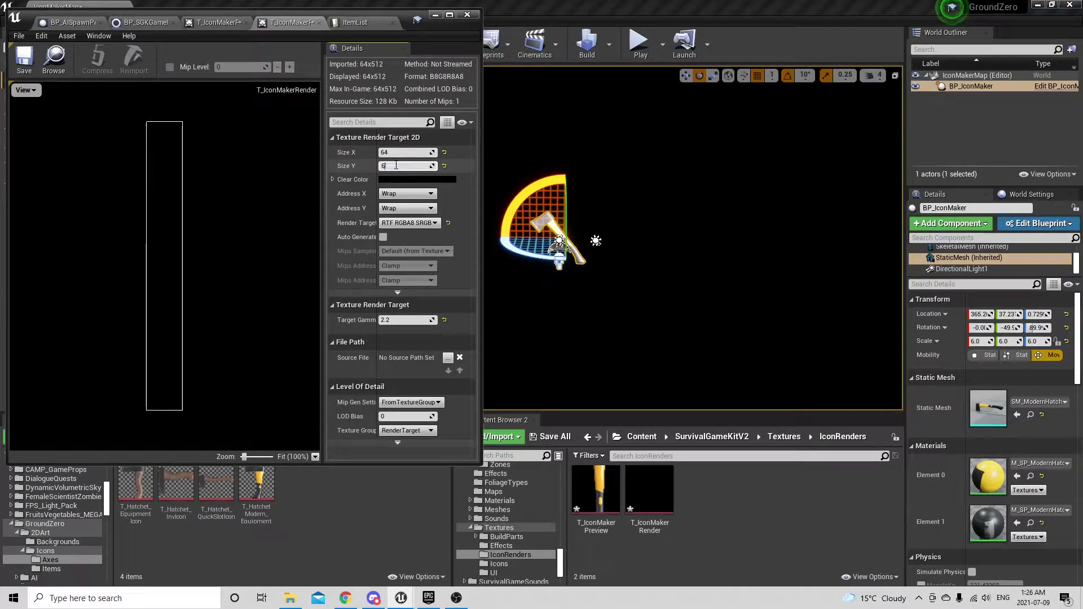
key("Return")
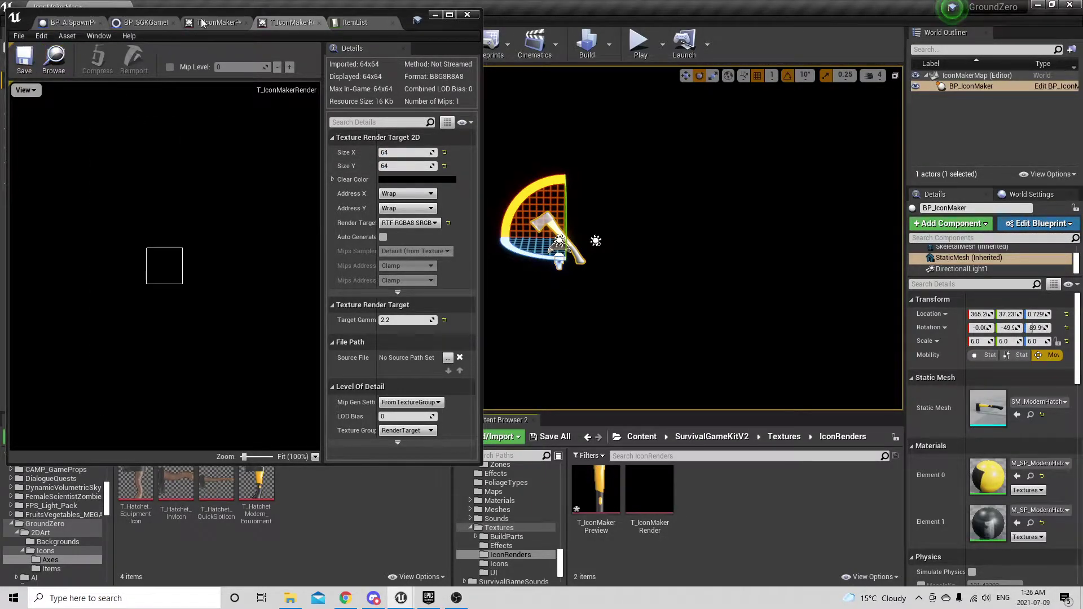
left_click(220, 23)
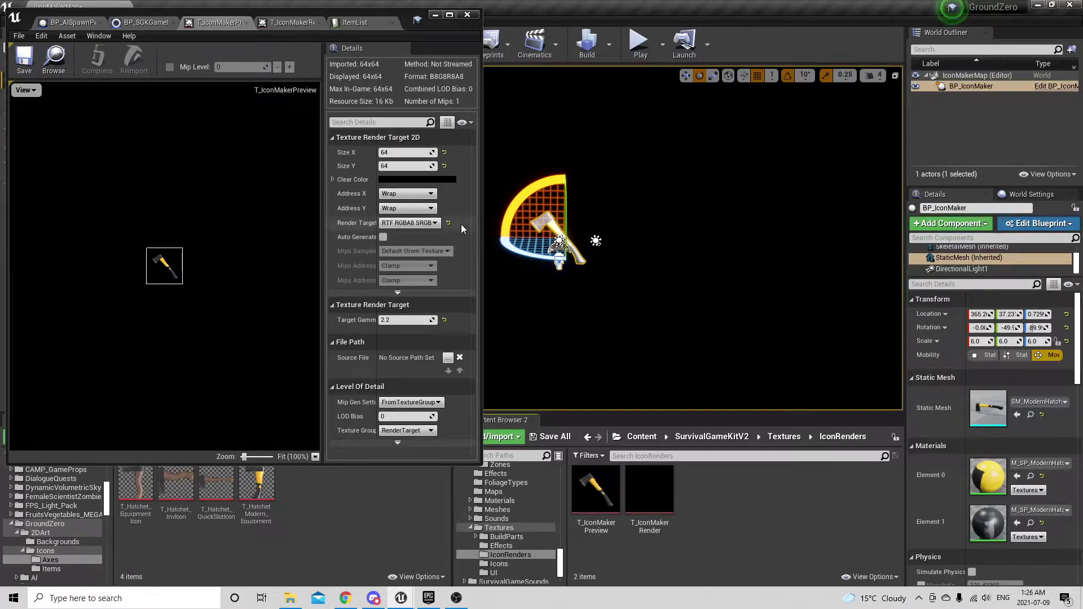
Step: Set BP_IconMaker's texture name to T_HatchetModern_QuickSlotIcon and bake the hatchet to the render target
scroll(987, 259, "up", 3)
left_click(959, 250)
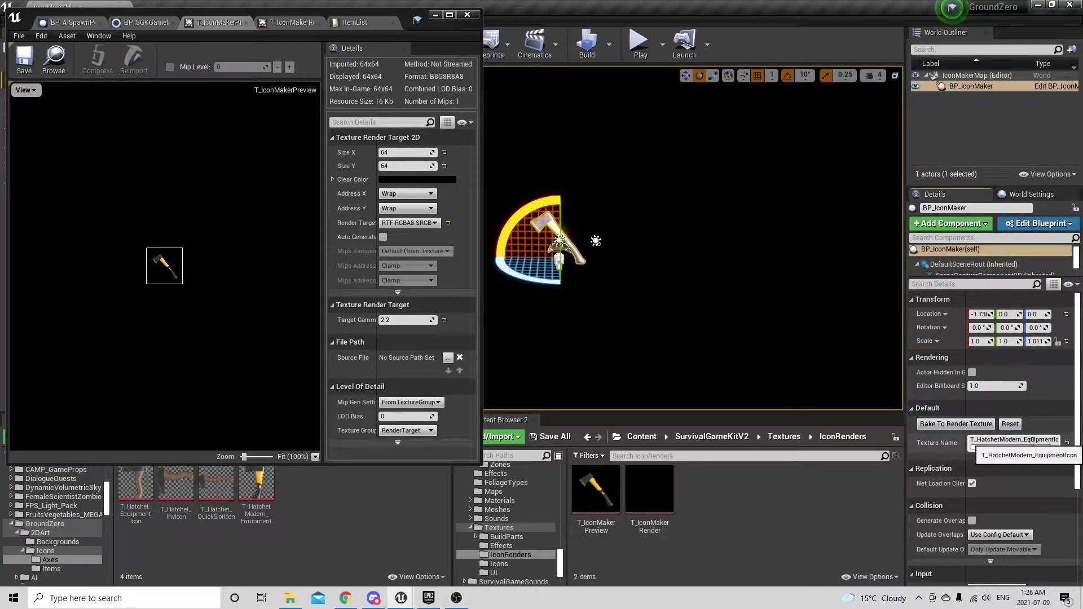
left_click_drag(1024, 441, 1048, 443)
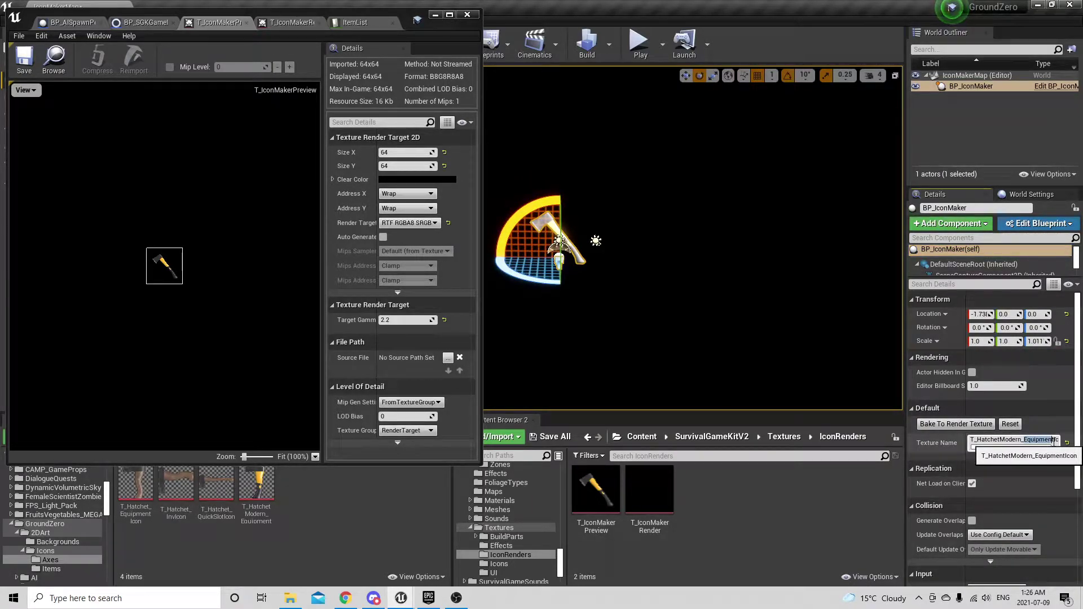
key("BackSpace")
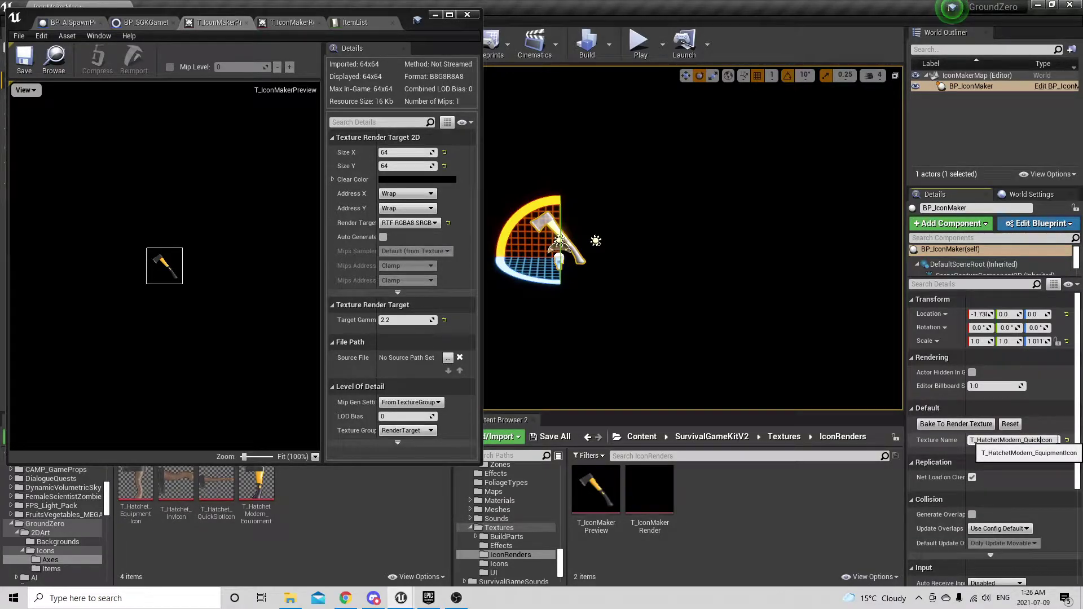
type("QuickSlot")
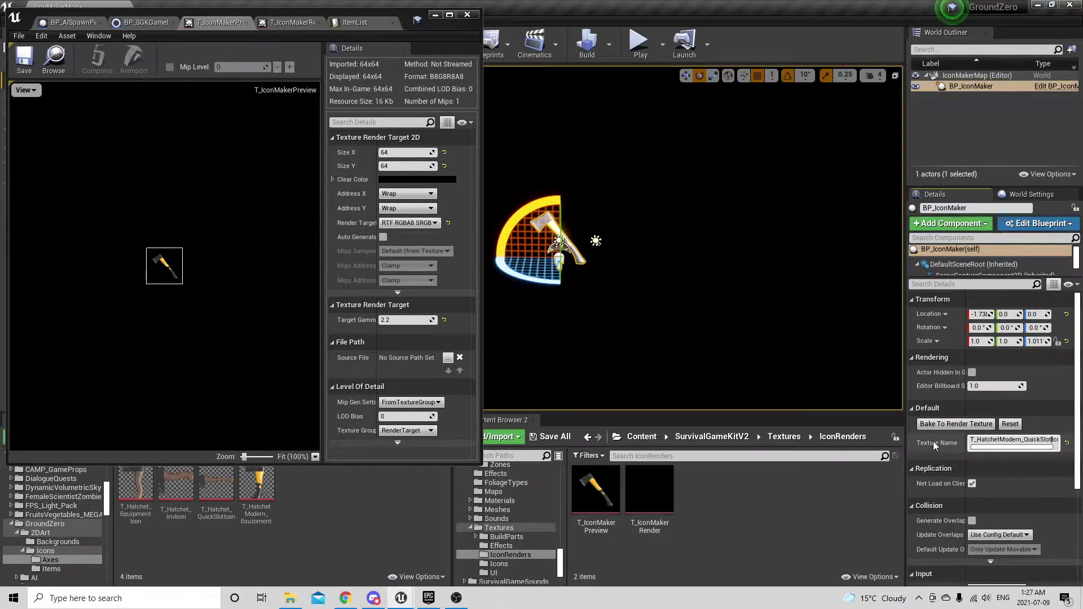
left_click(954, 423)
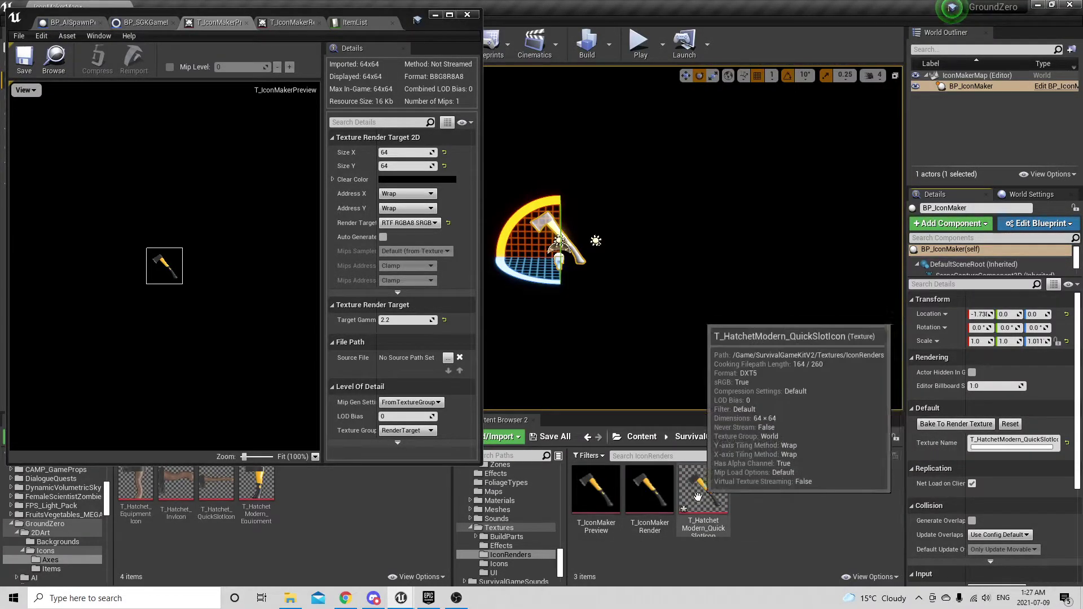
Step: Move the baked T_HatchetModern_QuickSlotIcon texture from IconRenders into GroundZero's Axes icons folder
mouse_move(698, 496)
left_mouse_down()
mouse_move(429, 511)
mouse_move(317, 493)
left_mouse_up()
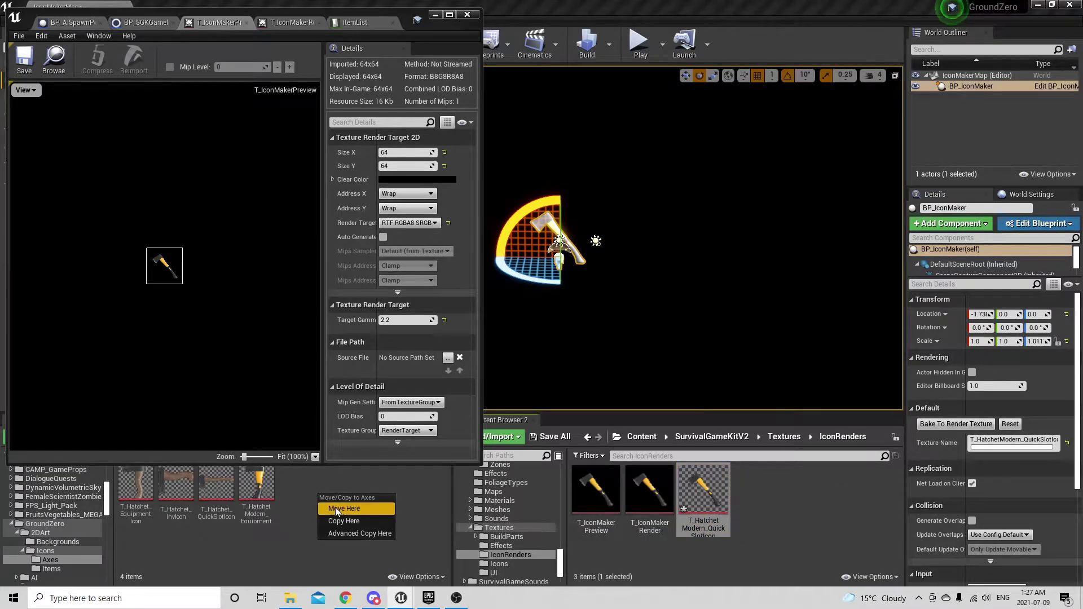
left_click(336, 509)
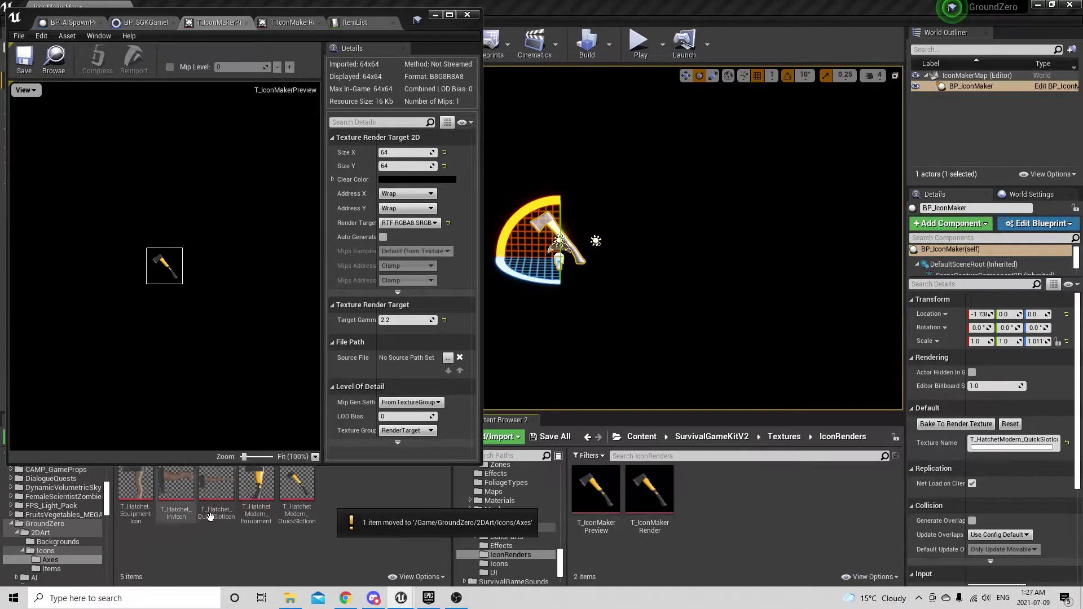
mouse_move(245, 493)
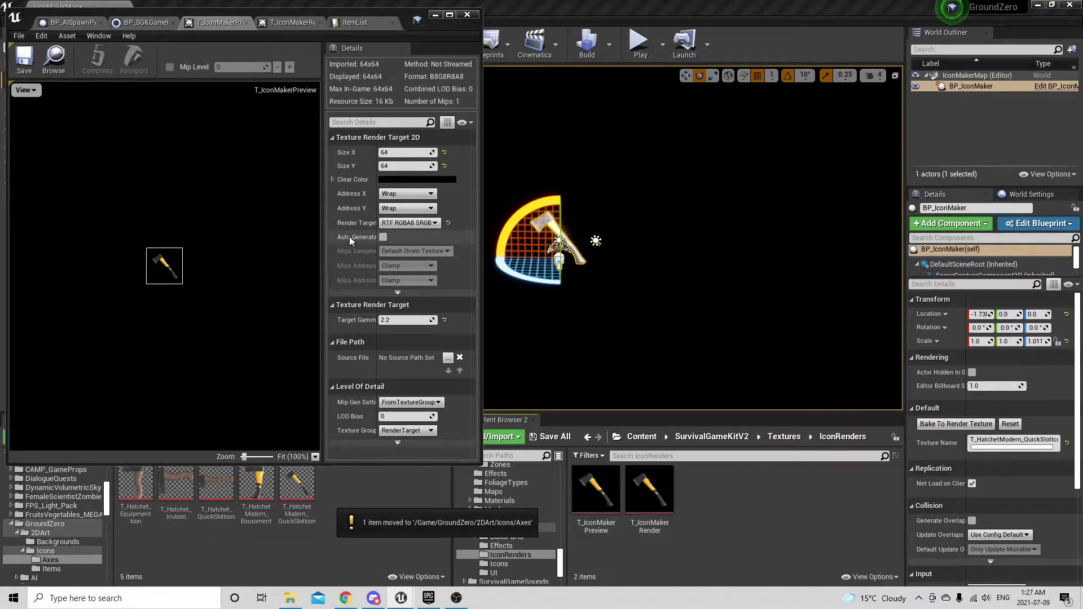
Step: Set the T_IconMakerPreview render target's Size X to 128
left_click(389, 152)
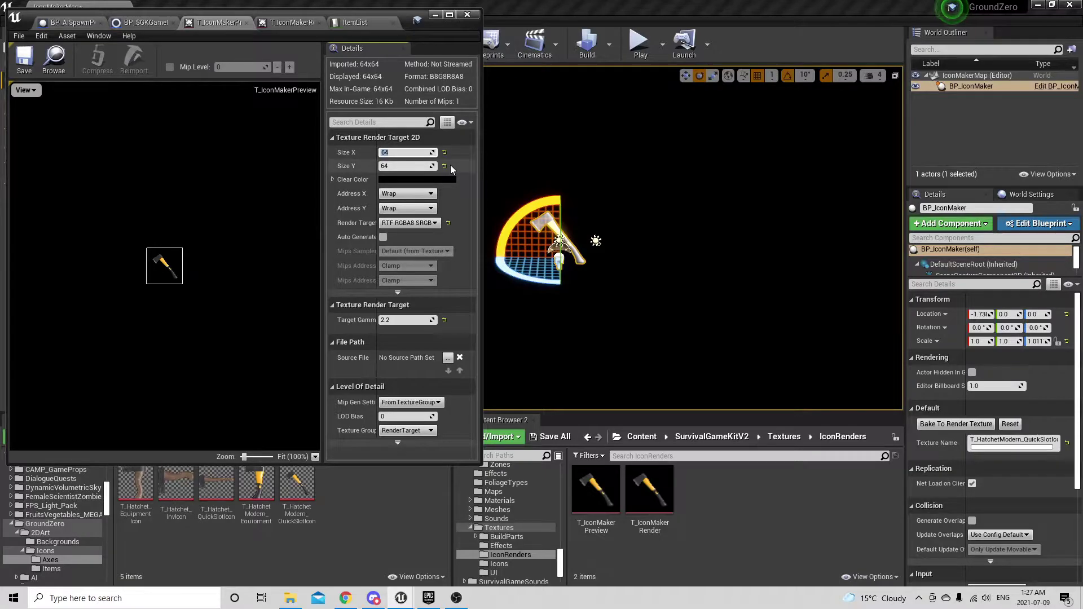
type("128")
key("Return")
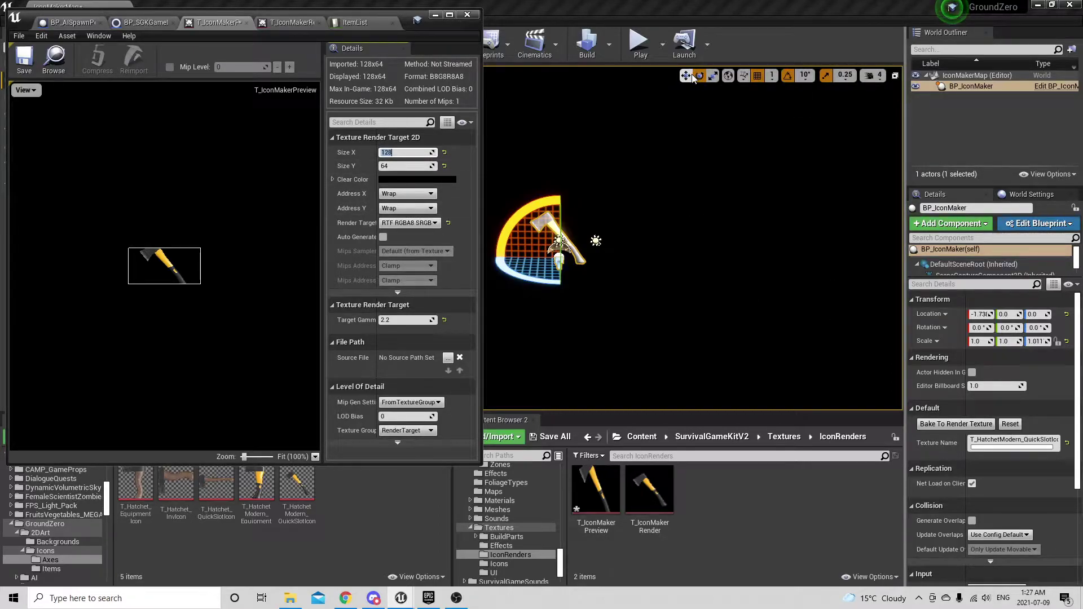
mouse_move(522, 218)
left_mouse_down()
mouse_move(550, 187)
mouse_move(510, 204)
mouse_move(506, 214)
mouse_move(520, 217)
left_mouse_up()
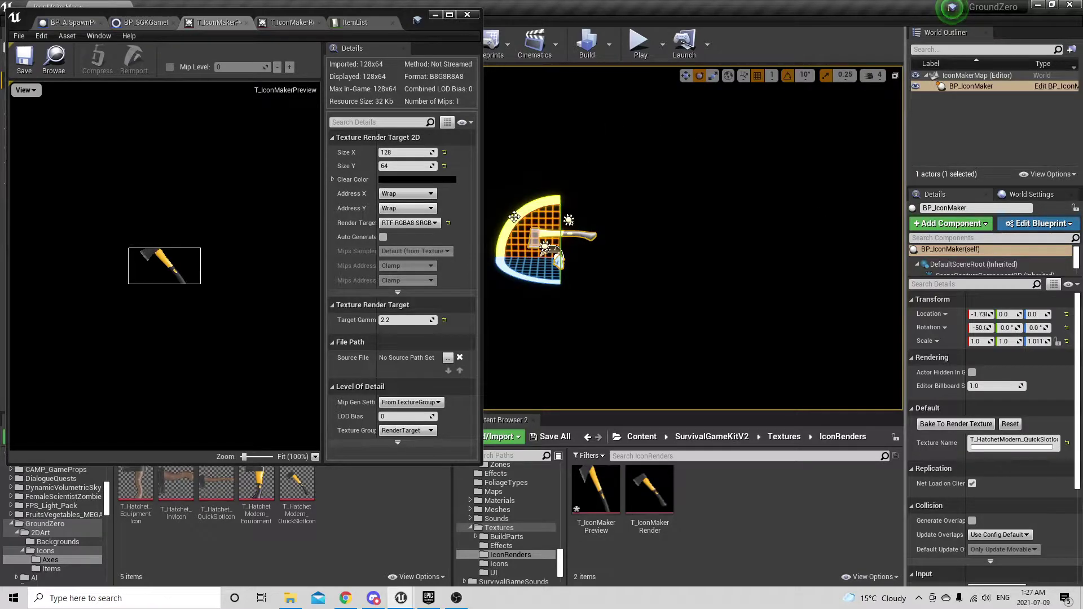
mouse_move(514, 219)
left_mouse_down()
mouse_move(550, 224)
mouse_move(526, 231)
left_mouse_up()
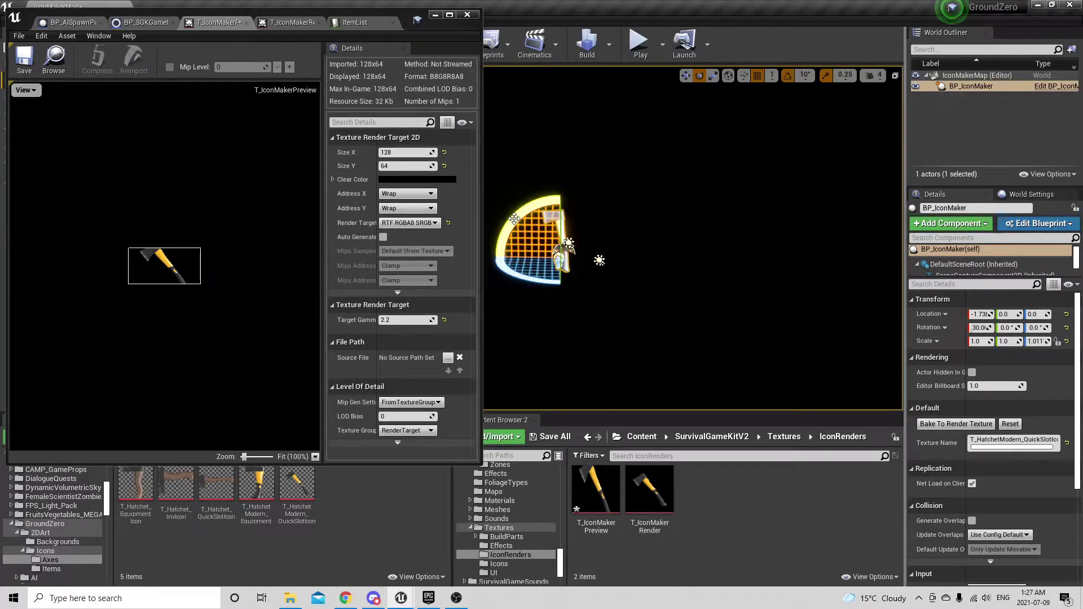
key("ctrl+z")
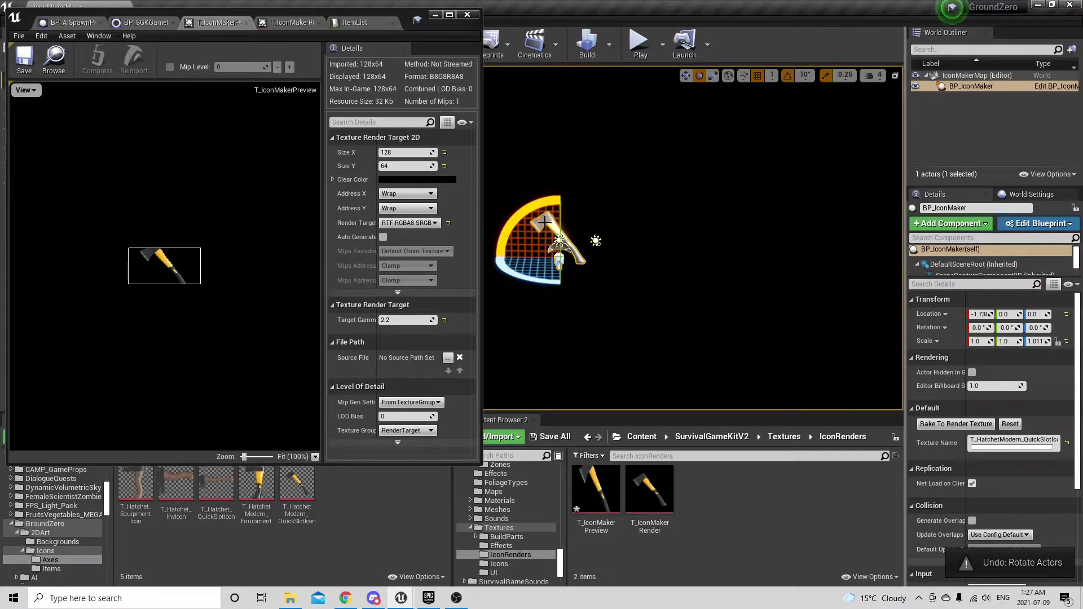
Step: Rotate BP_IconMaker's StaticMesh hatchet about 50° to lie horizontally and move it to the centre of the preview frame
scroll(974, 256, "down", 3)
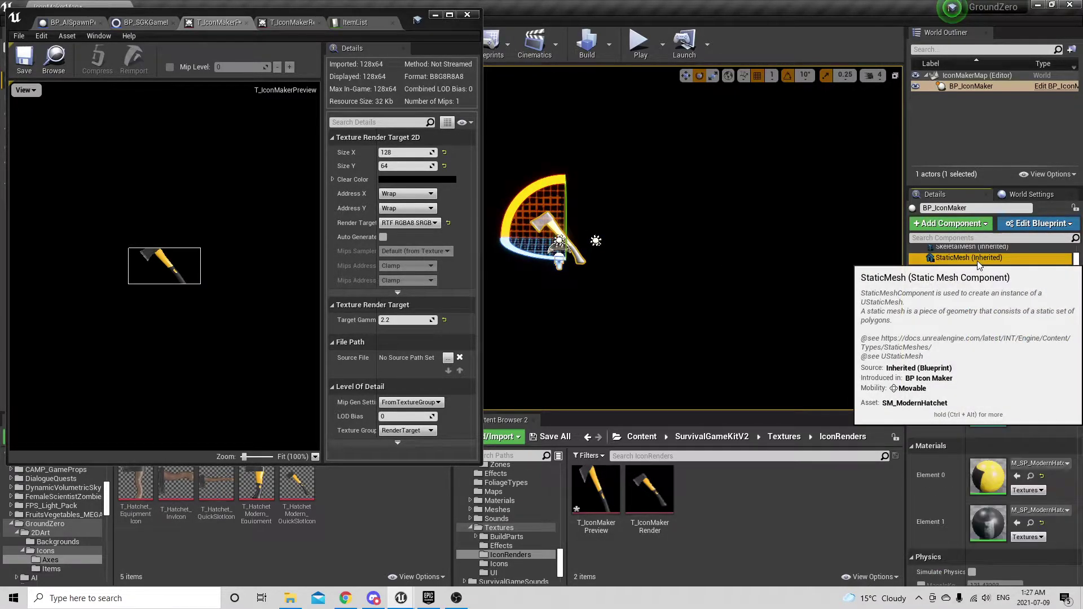
left_click(968, 258)
left_click_drag(565, 169, 528, 193)
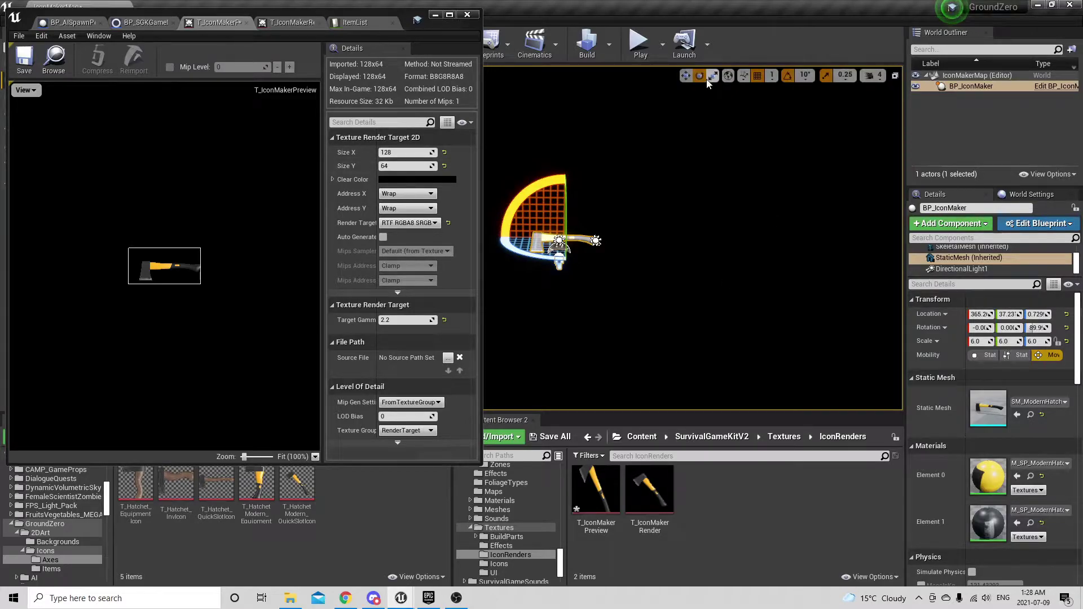
left_click(686, 75)
left_click_drag(601, 239, 594, 240)
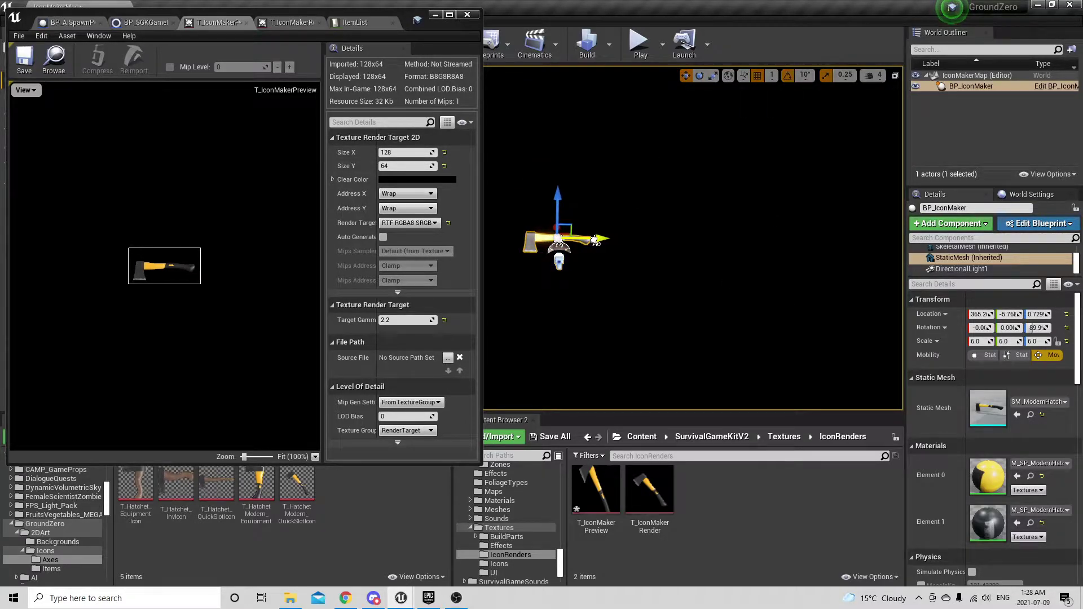
left_click_drag(557, 206, 558, 199)
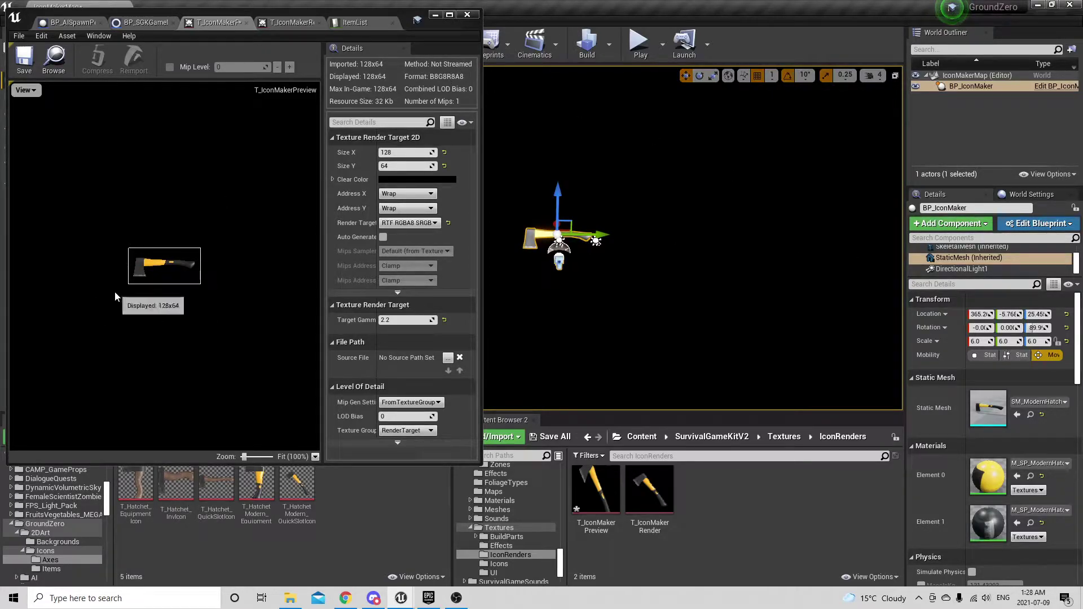
Step: Set the T_IconMakerRender render target's Size X to 128 and save both icon maker textures
left_click(273, 23)
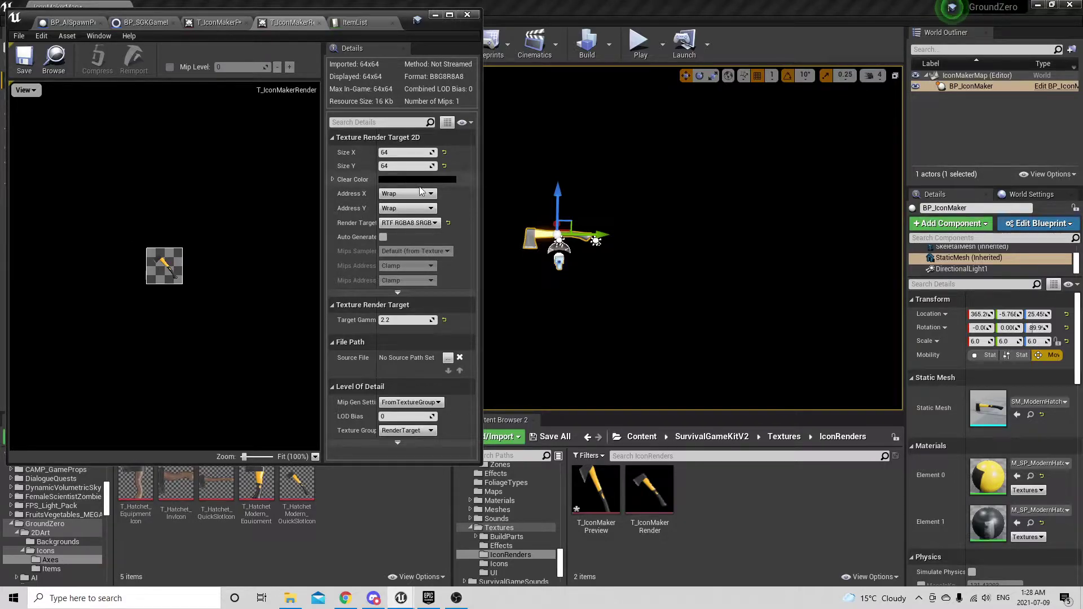
left_click(402, 152)
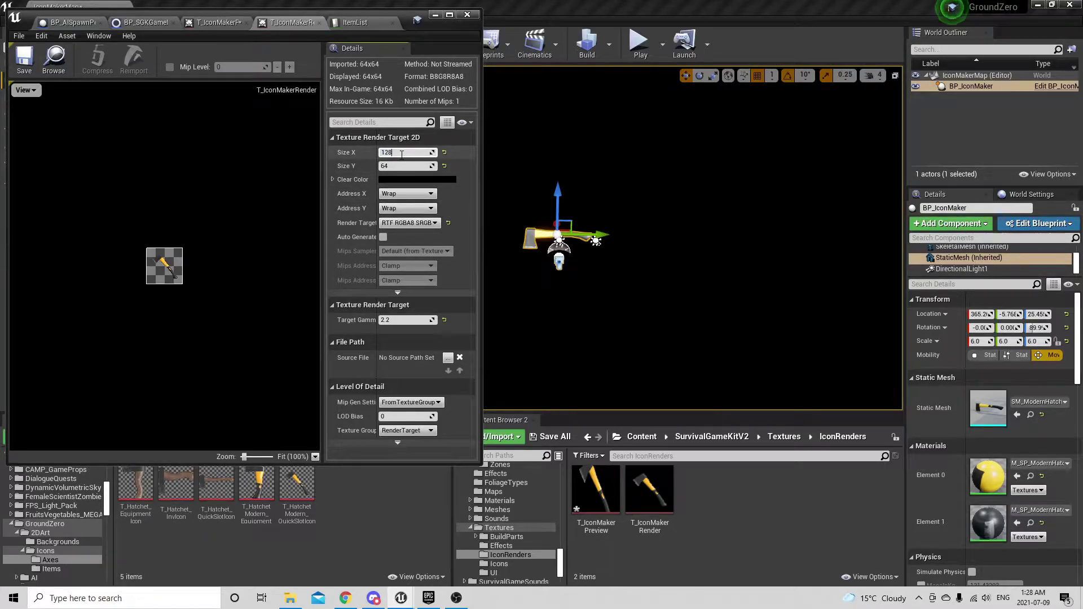
left_click(214, 23)
left_click_drag(298, 23, 367, 23)
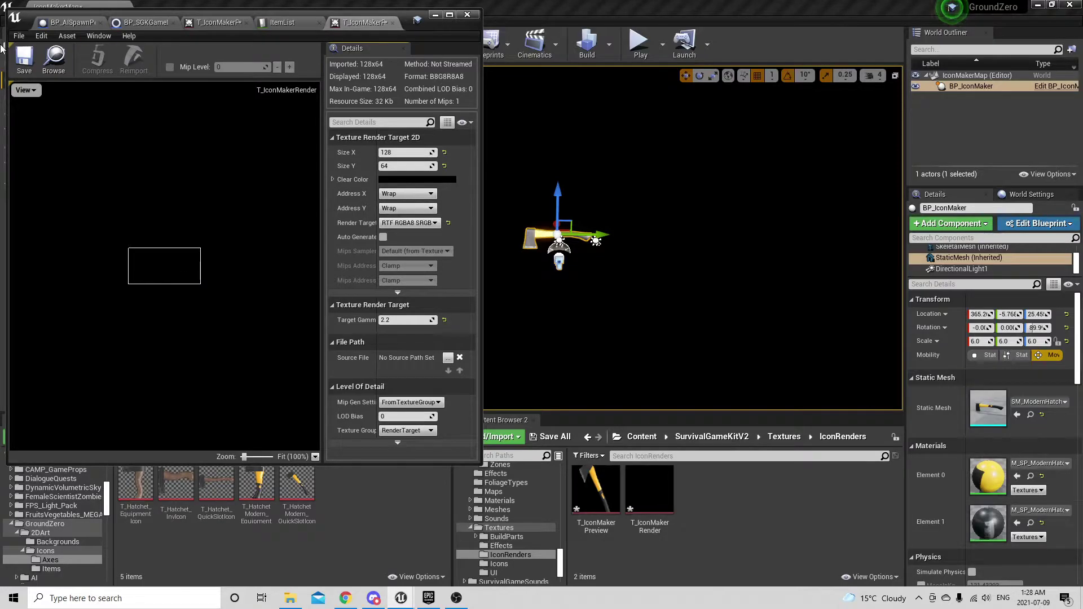
left_click(20, 58)
left_click(207, 22)
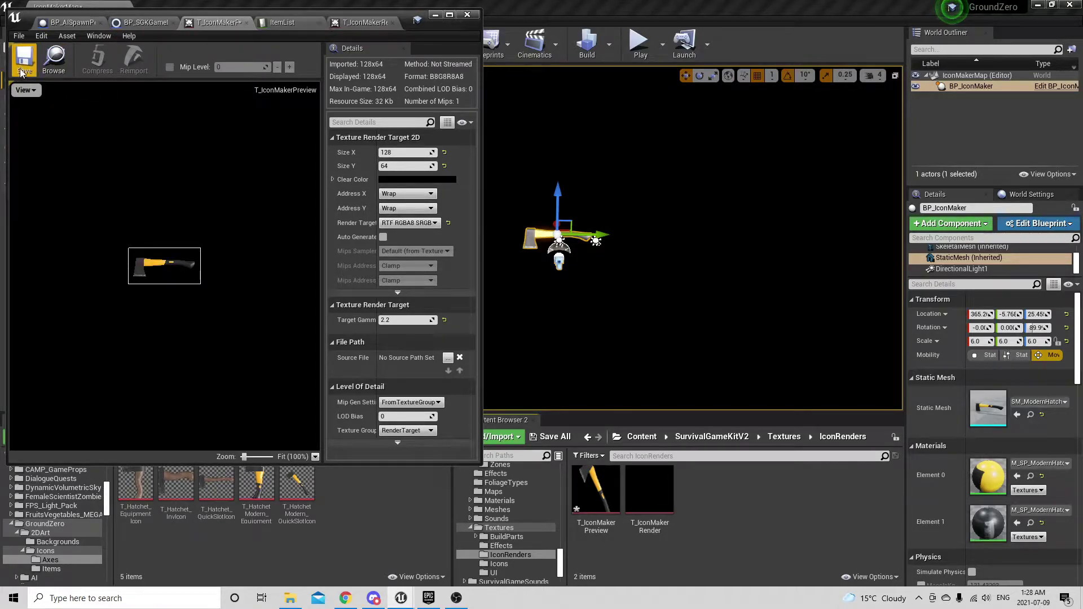
left_click(23, 67)
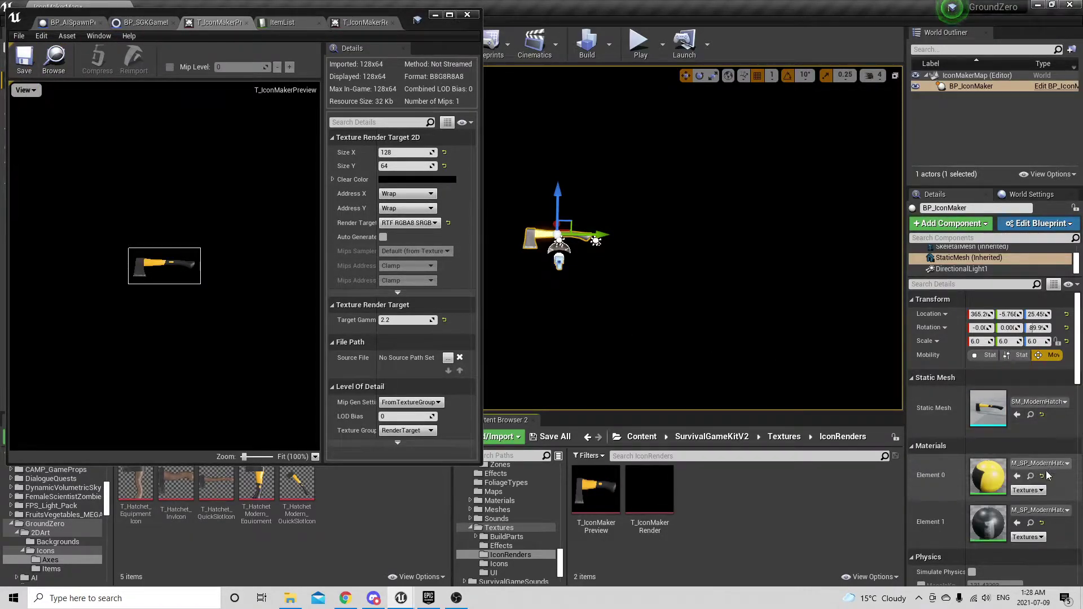
Step: Bake the horizontal hatchet under the texture name T_HatchetModern_InvIcon and move the new texture into the Axes icons folder
scroll(960, 259, "up", 2)
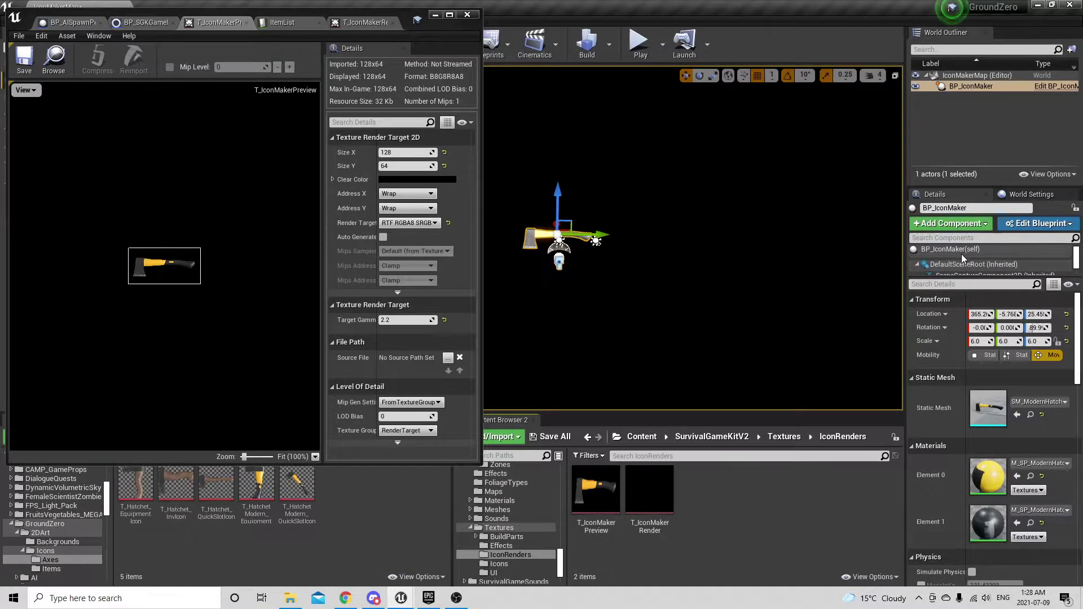
left_click(960, 252)
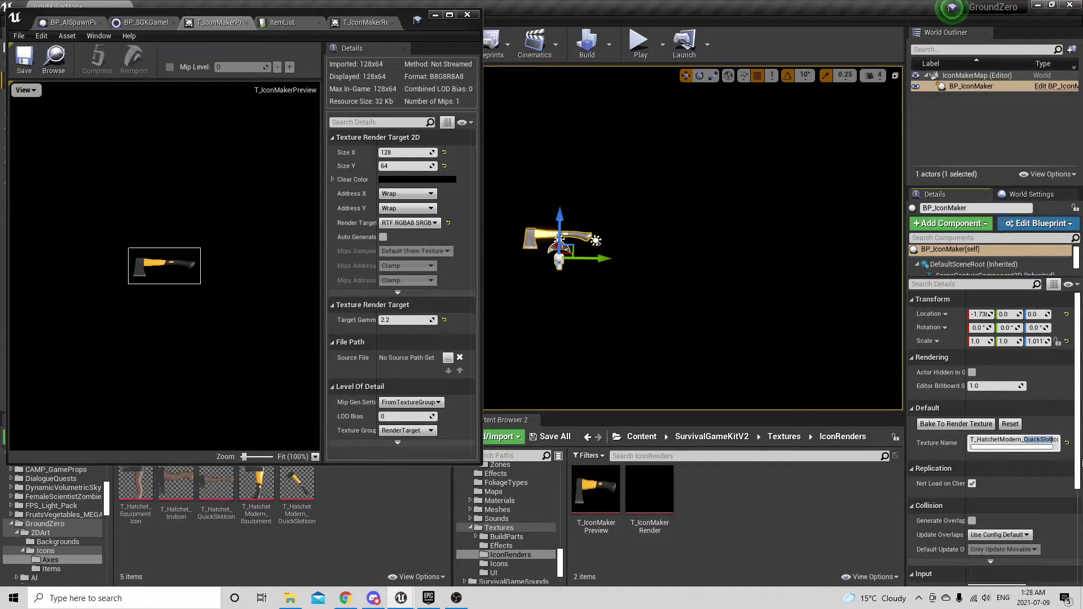
type("Icon")
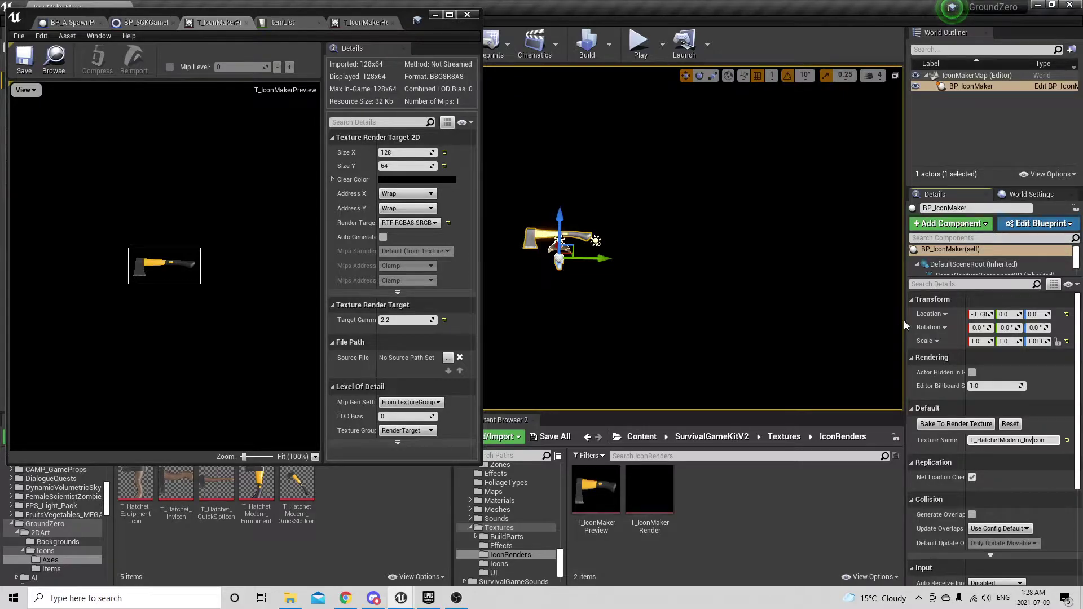
left_click(954, 426)
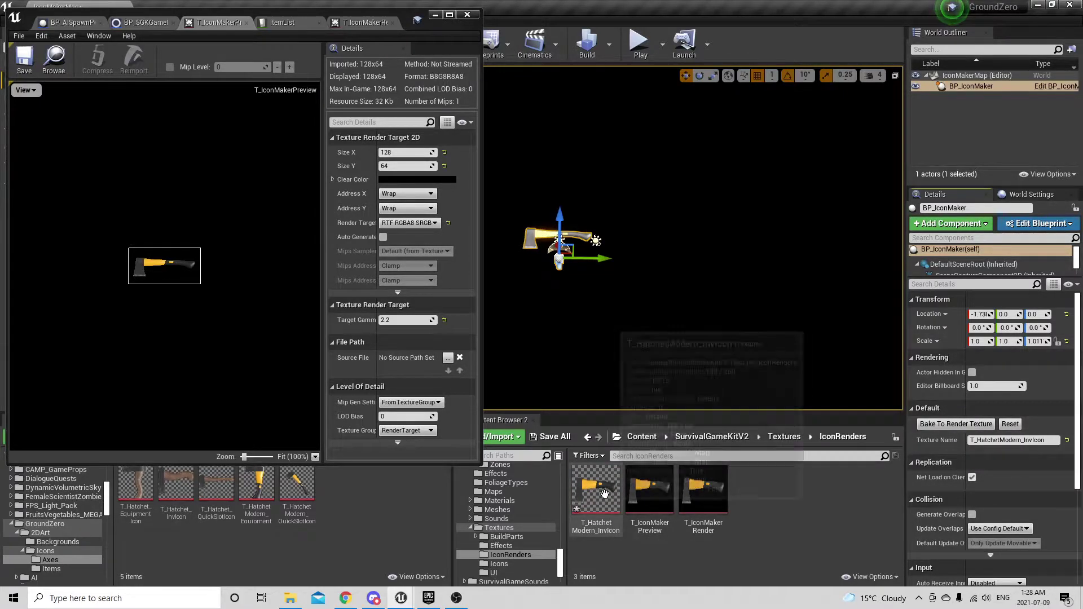
left_click_drag(595, 488, 390, 485)
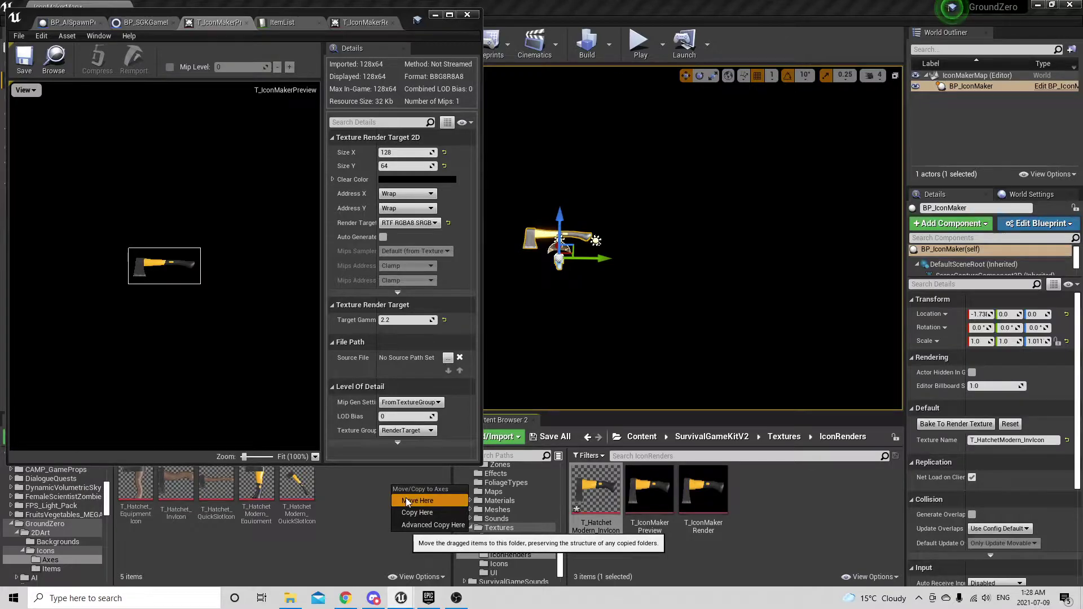
left_click(405, 500)
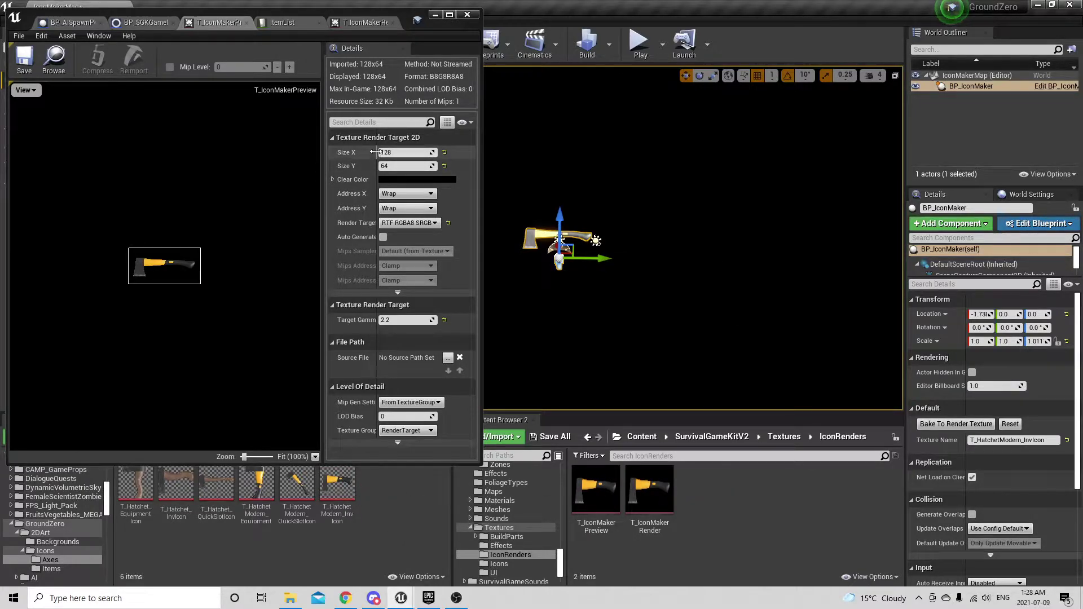
Step: Review the Melee_Hatchet row in the ItemList data table, examining its icons, meshes, holdable settings, equip montage and inventory dimensions
left_click(281, 22)
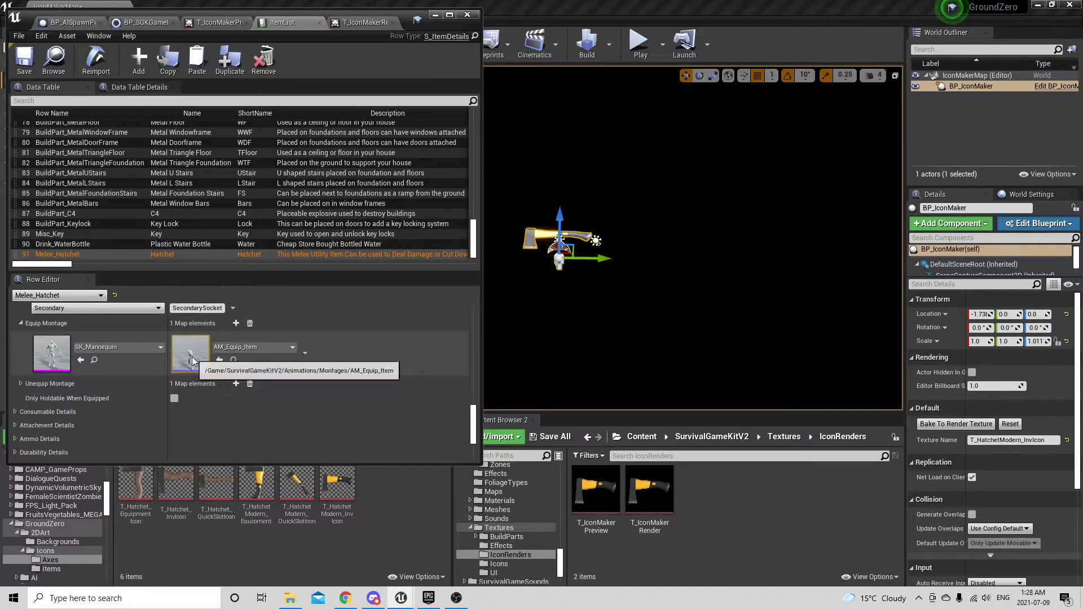
scroll(191, 357, "up", 3)
scroll(192, 357, "up", 1)
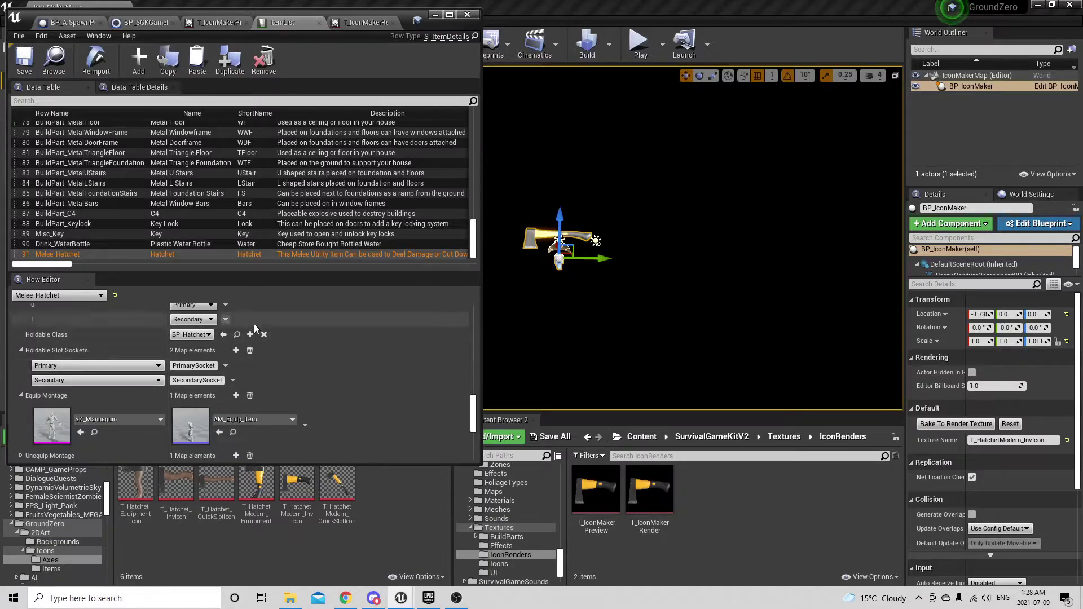
left_click_drag(484, 458, 571, 481)
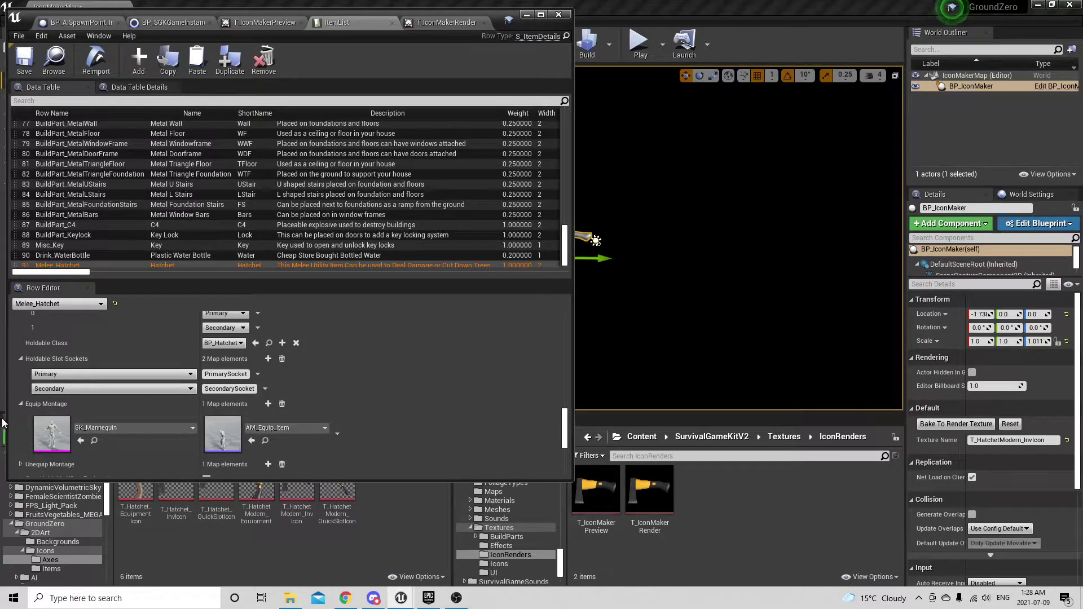
left_click_drag(8, 419, 203, 418)
scroll(249, 403, "up", 2)
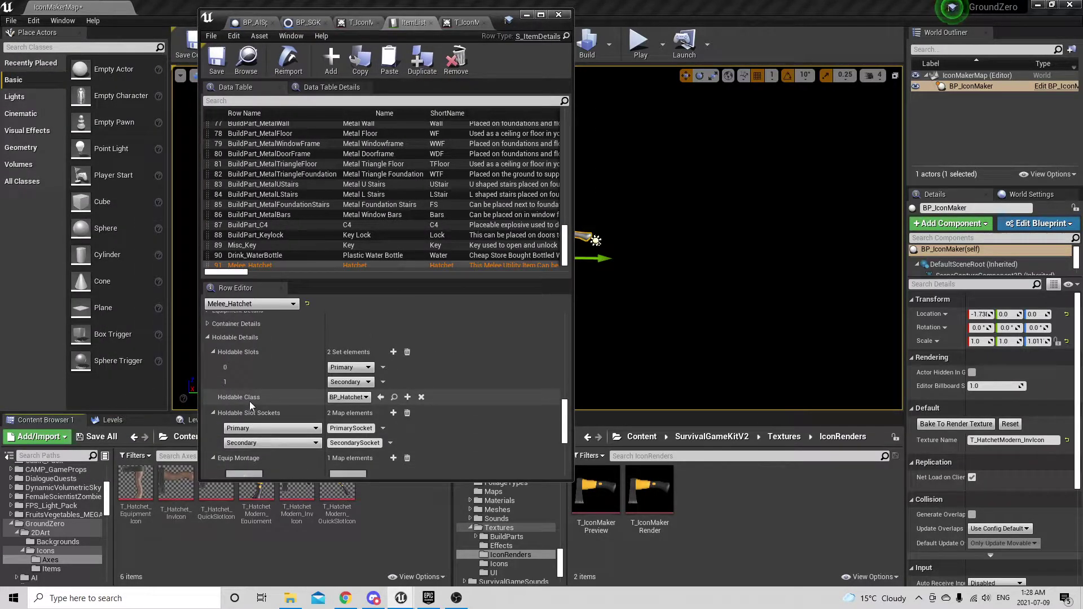
scroll(352, 379, "up", 2)
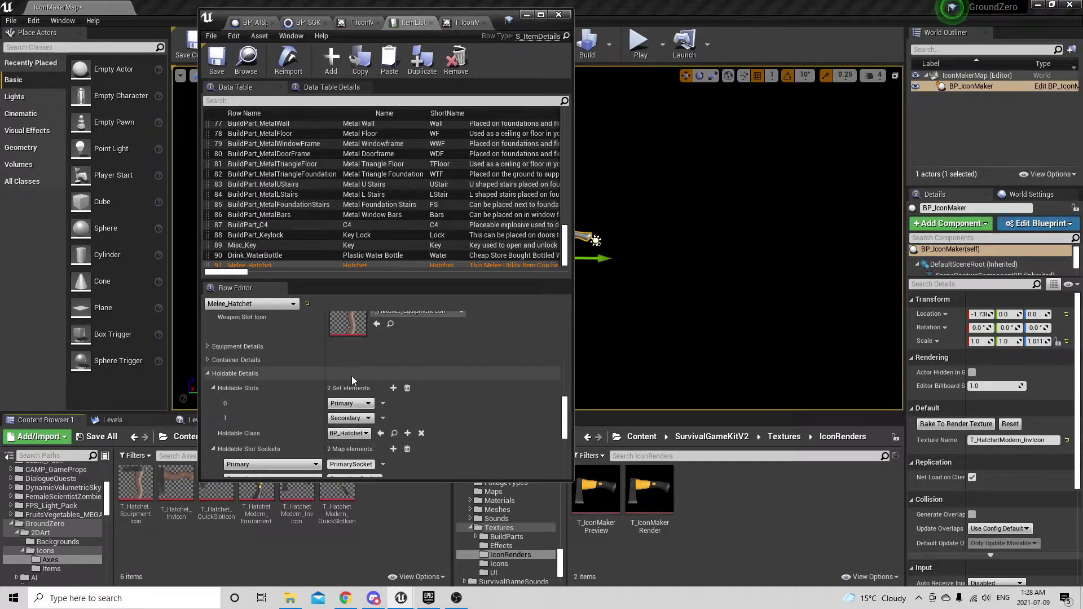
scroll(298, 406, "up", 7)
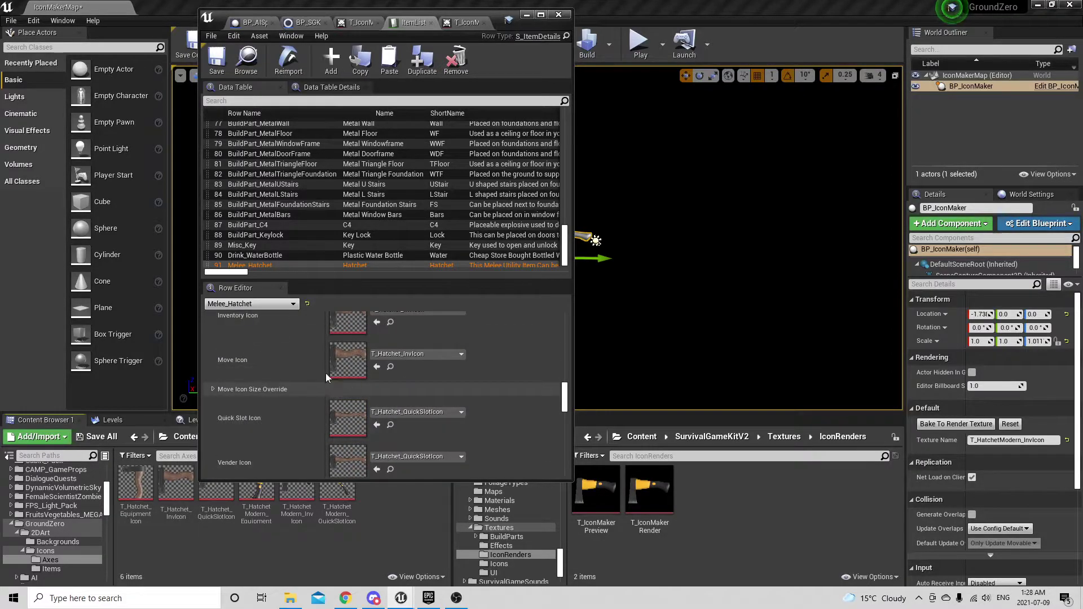
scroll(361, 394, "up", 6)
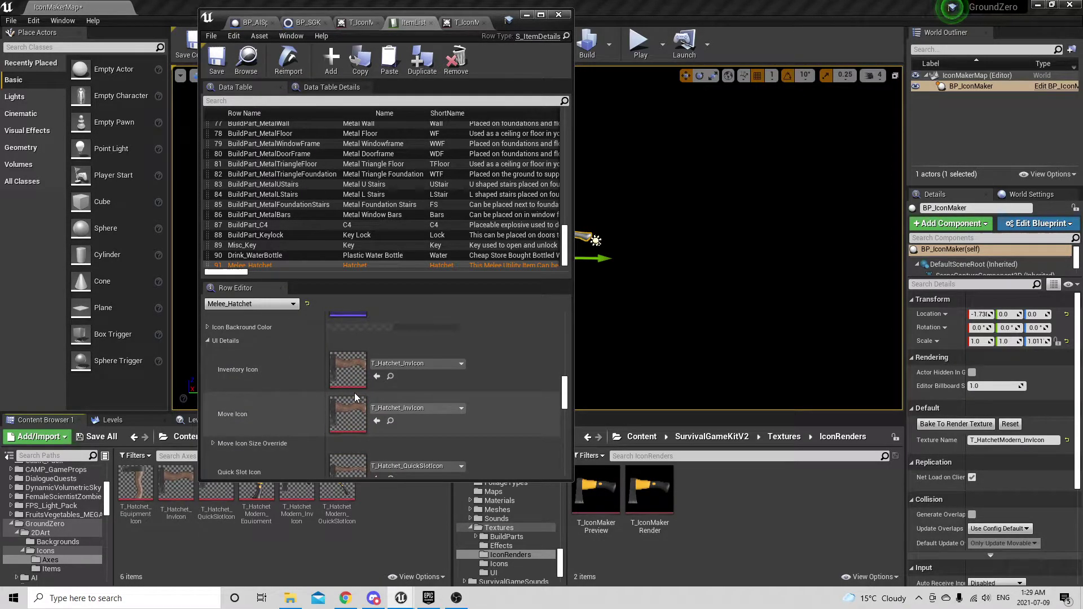
scroll(350, 395, "down", 1)
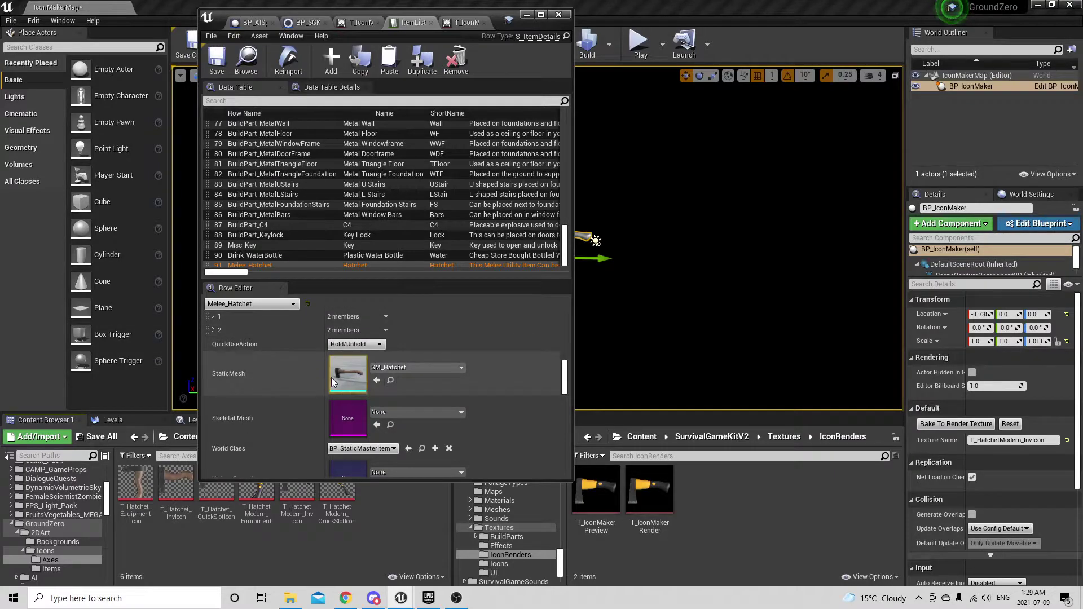
scroll(327, 370, "down", 8)
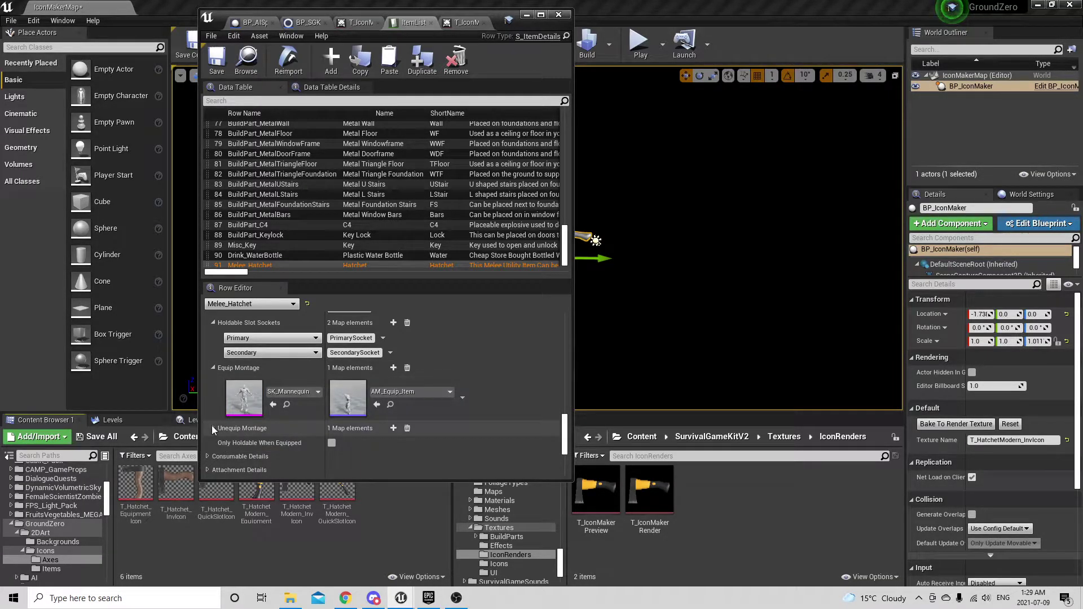
scroll(389, 418, "down", 10)
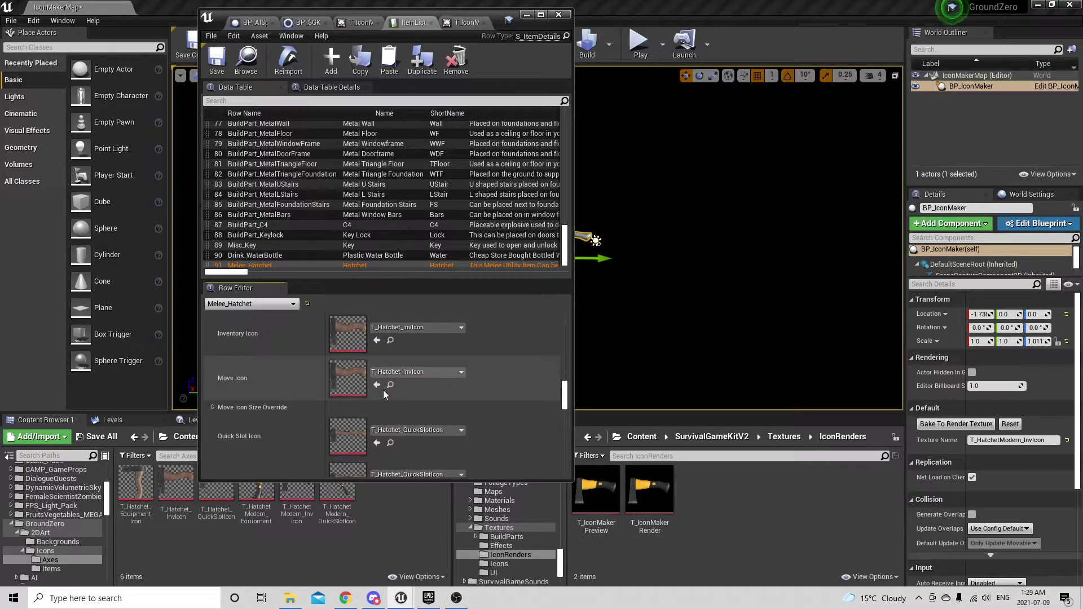
scroll(386, 393, "up", 3)
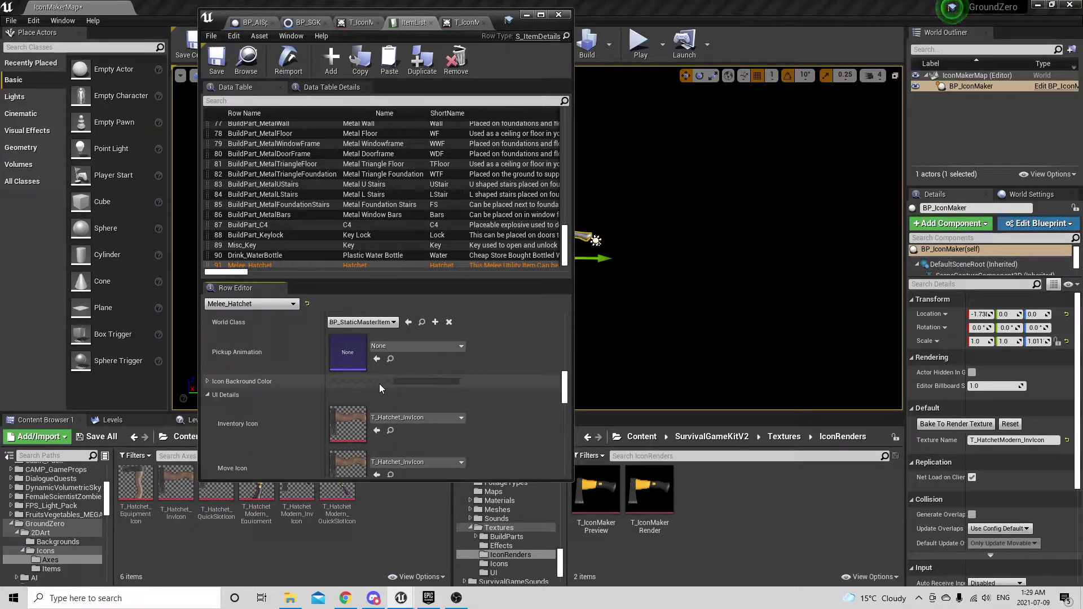
scroll(375, 383, "up", 6)
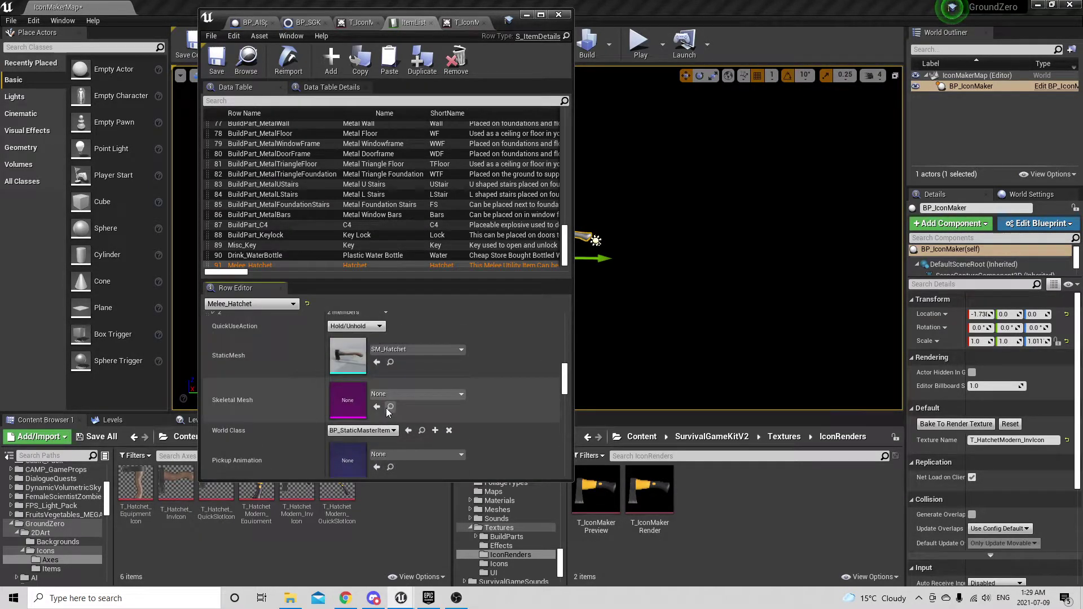
scroll(387, 410, "up", 5)
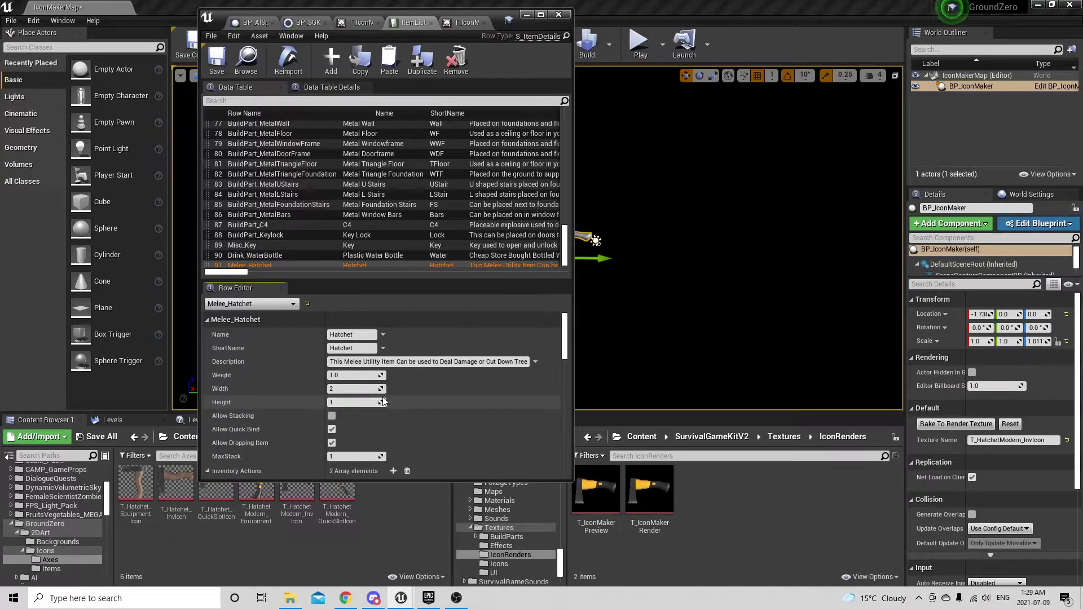
Step: Put the ItemList window away and open the GroundZero level from the GroundZero Maps folder
left_click(528, 14)
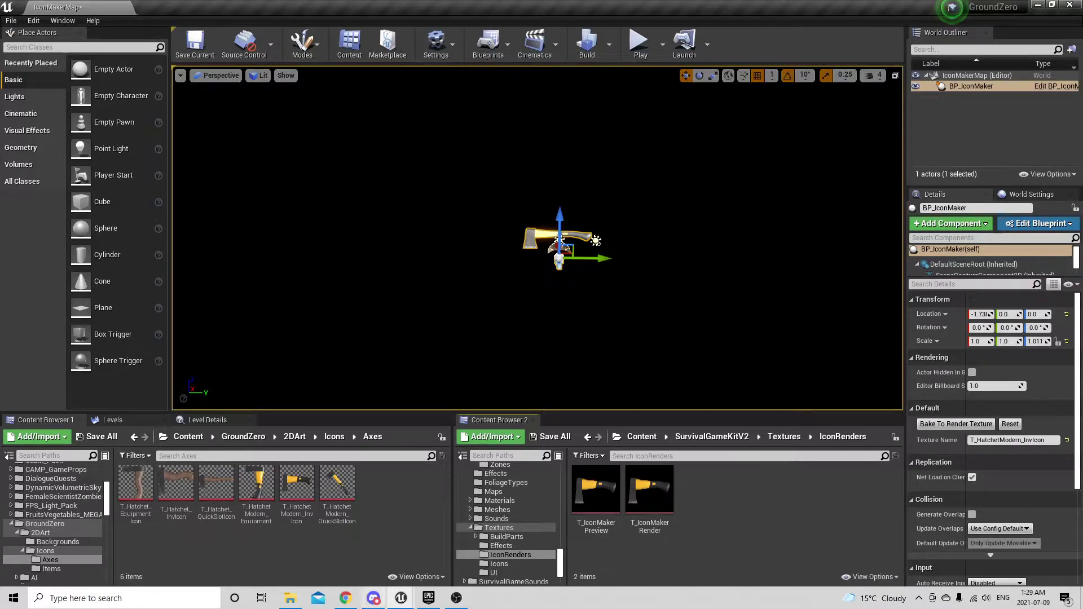
mouse_move(401, 598)
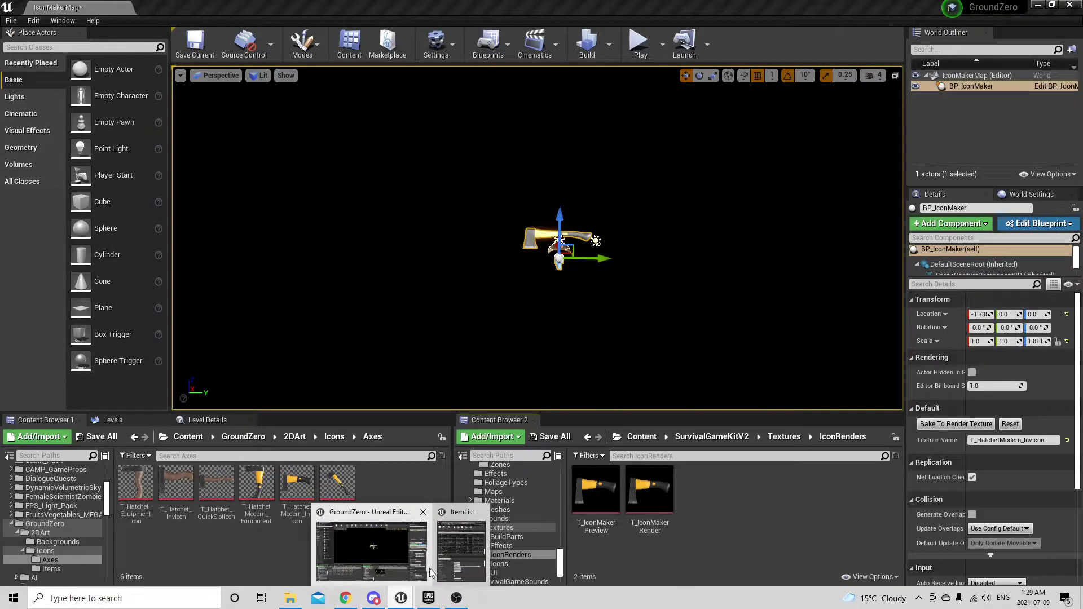
left_click(383, 518)
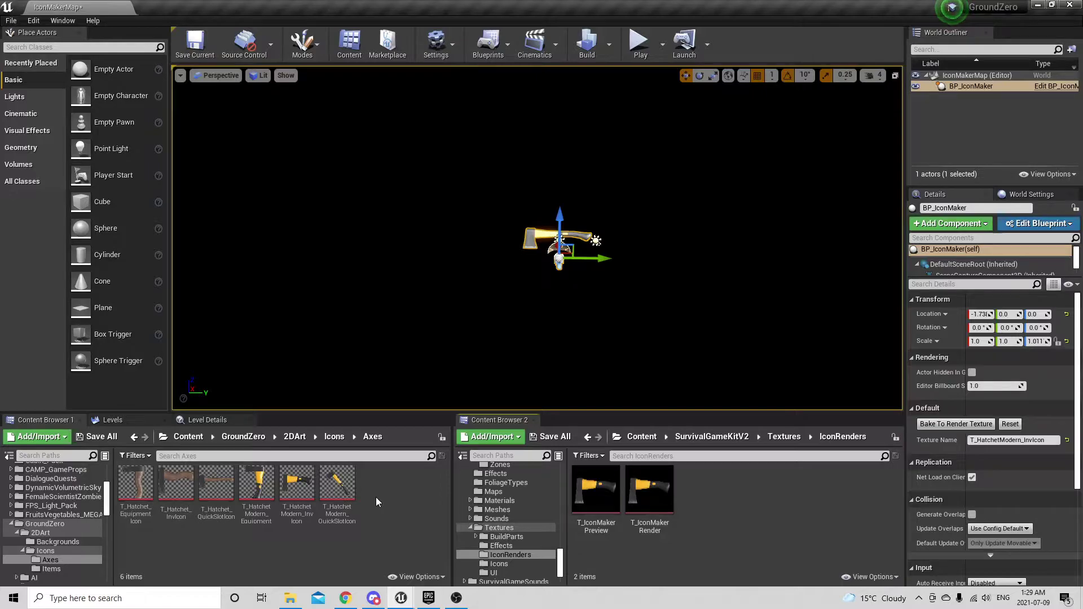
left_click(713, 438)
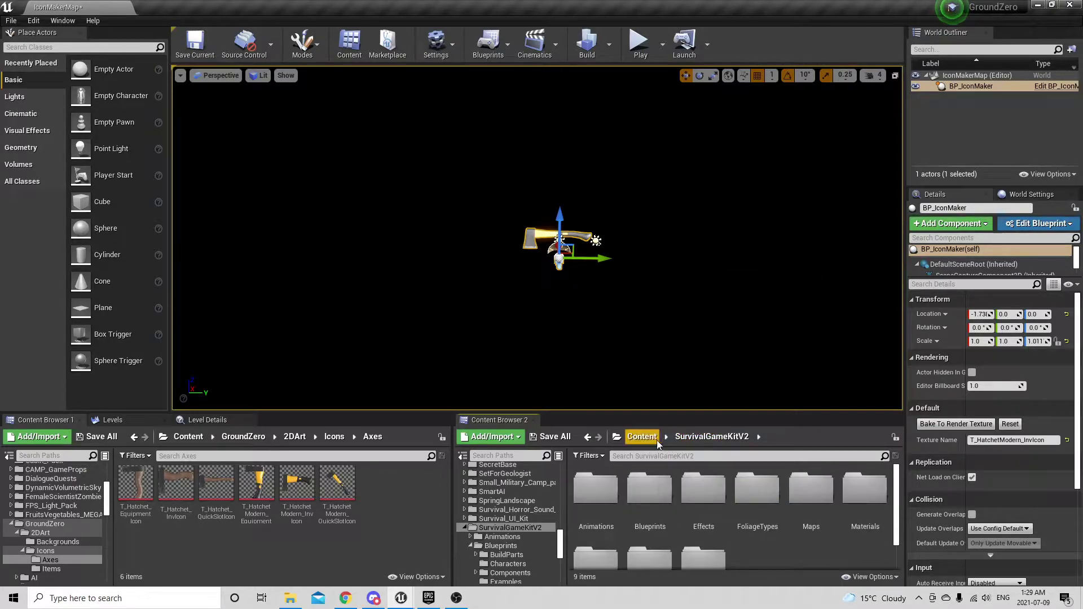
left_click(649, 438)
left_click(256, 440)
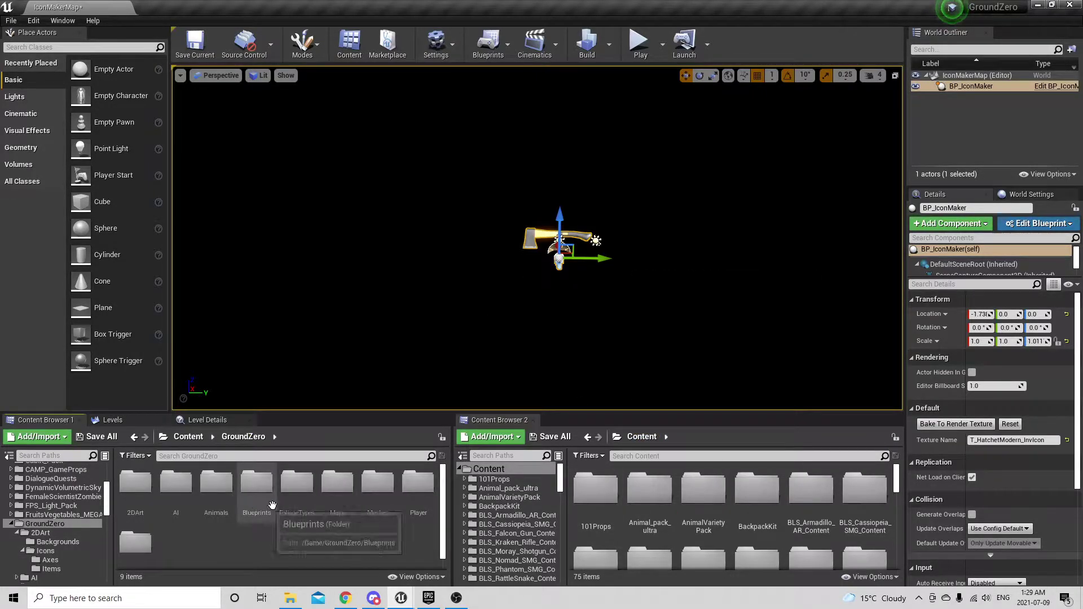
double_click(340, 486)
double_click(194, 490)
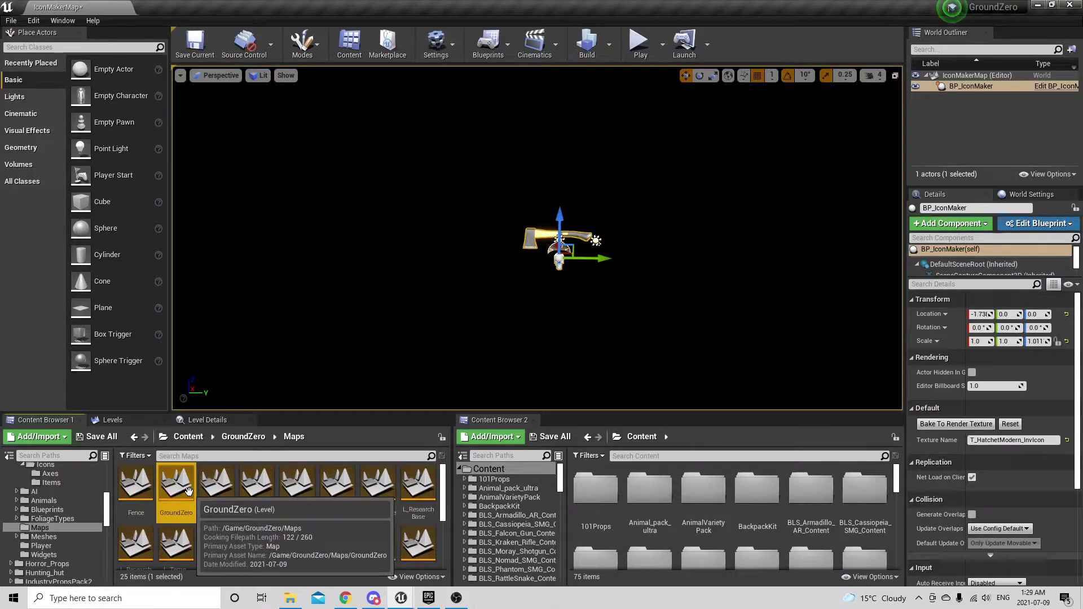
left_click(594, 401)
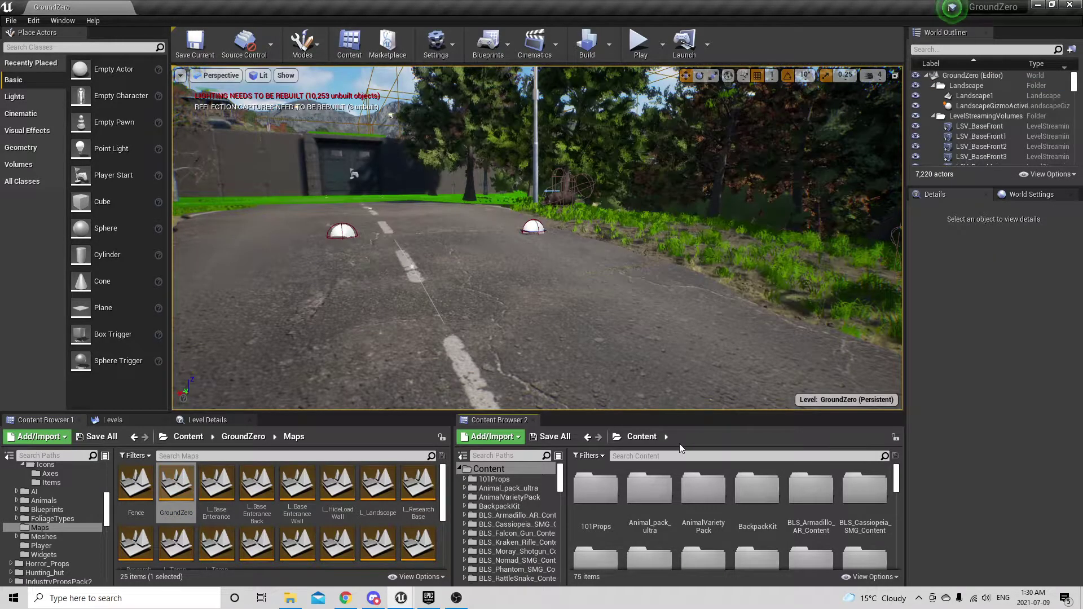
Step: Inspect the BP_Hatchet_WI and BP_BuildingPlan_01_WI pickups placed on the road, along with the surrounding animals
right_click_drag(474, 206, 461, 287)
key("w")
left_click(460, 286)
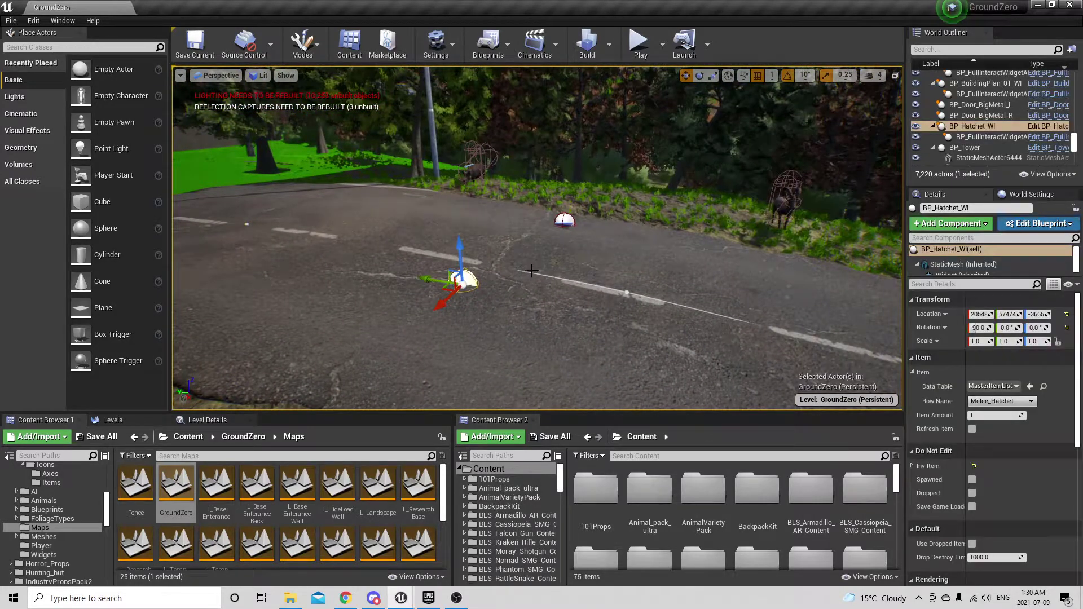
right_click_drag(532, 270, 615, 231)
key("w")
key("s")
key("a")
key("w")
mouse_move(515, 295)
right_mouse_down()
mouse_move(514, 350)
mouse_move(515, 296)
right_mouse_up()
right_click_drag(623, 300, 581, 287)
left_click(486, 263)
right_click_drag(608, 249, 604, 245)
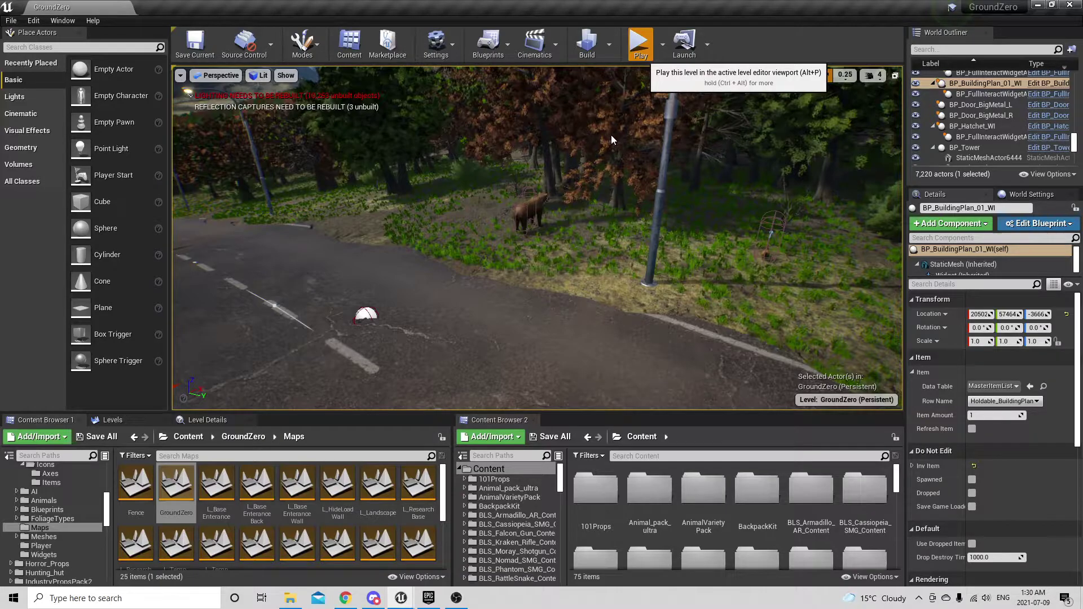
Step: Playtest the level and walk to the Building Plan on the road to hold it
key("alt+p")
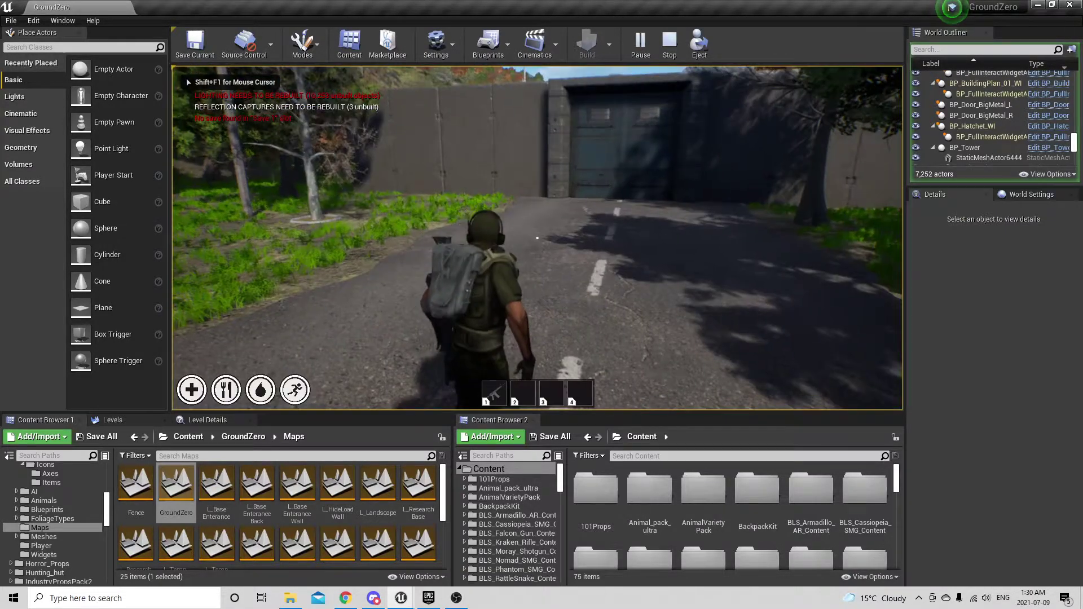
key("w")
key("w")
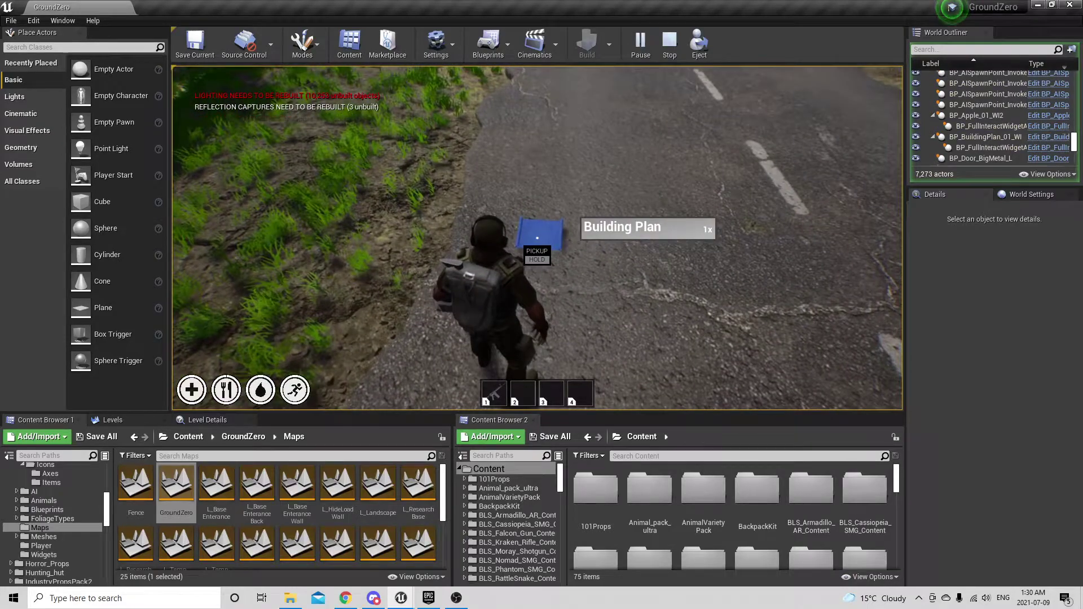
key("e")
Step: Choose a build part with the Building Plan, try its placement preview at several spots along the road, and end the playtest
key("w")
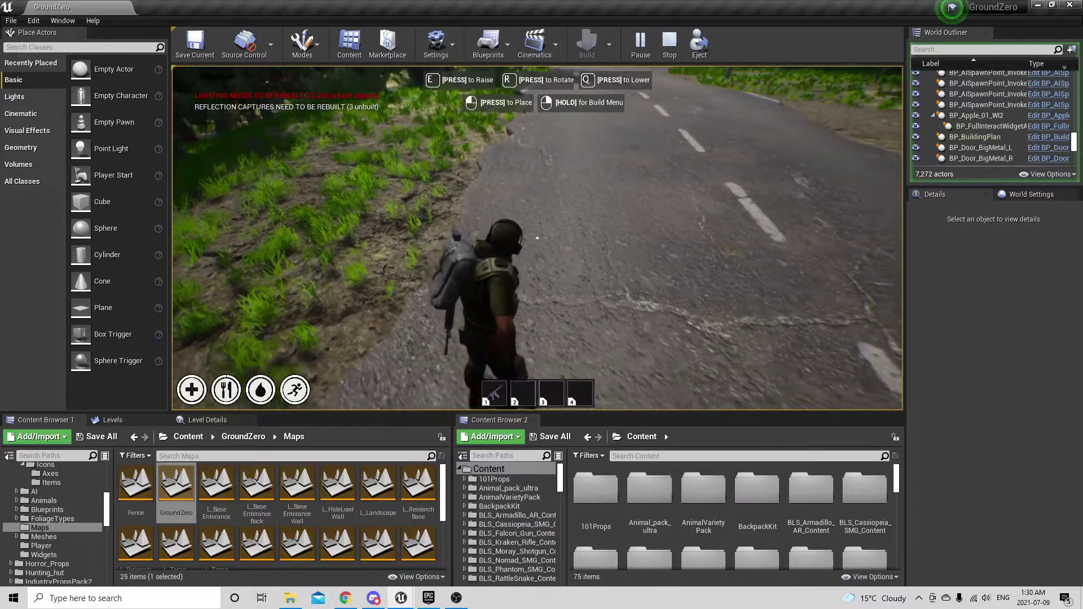
key("w")
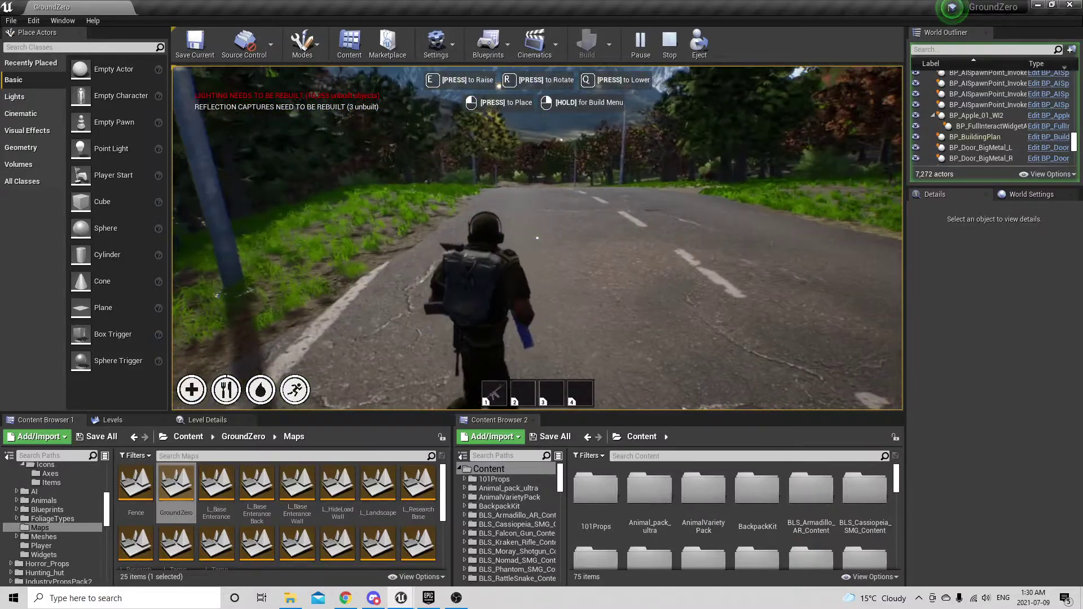
key("w")
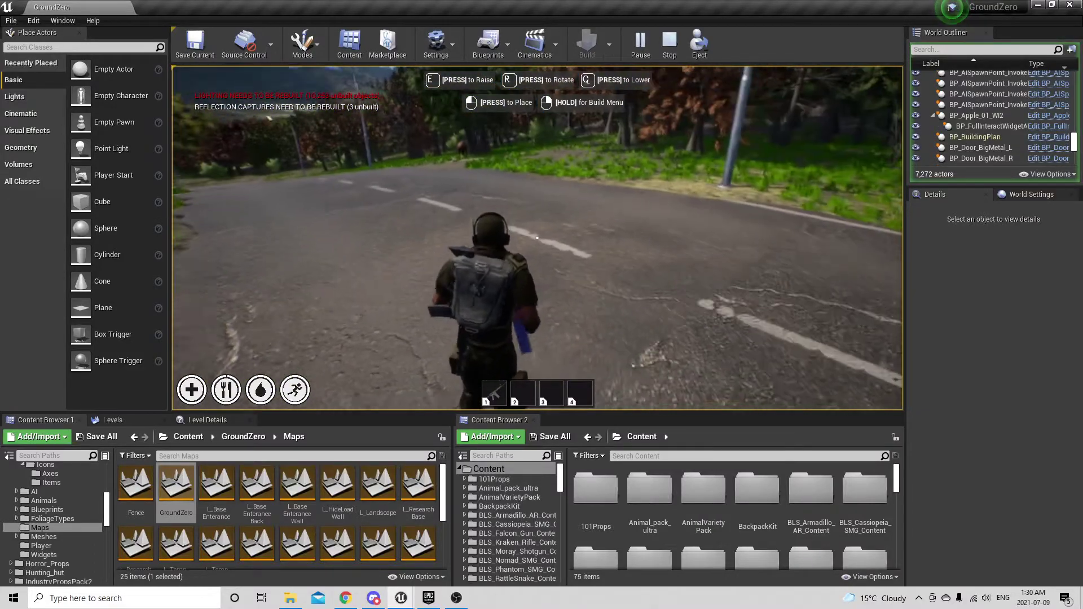
key("w")
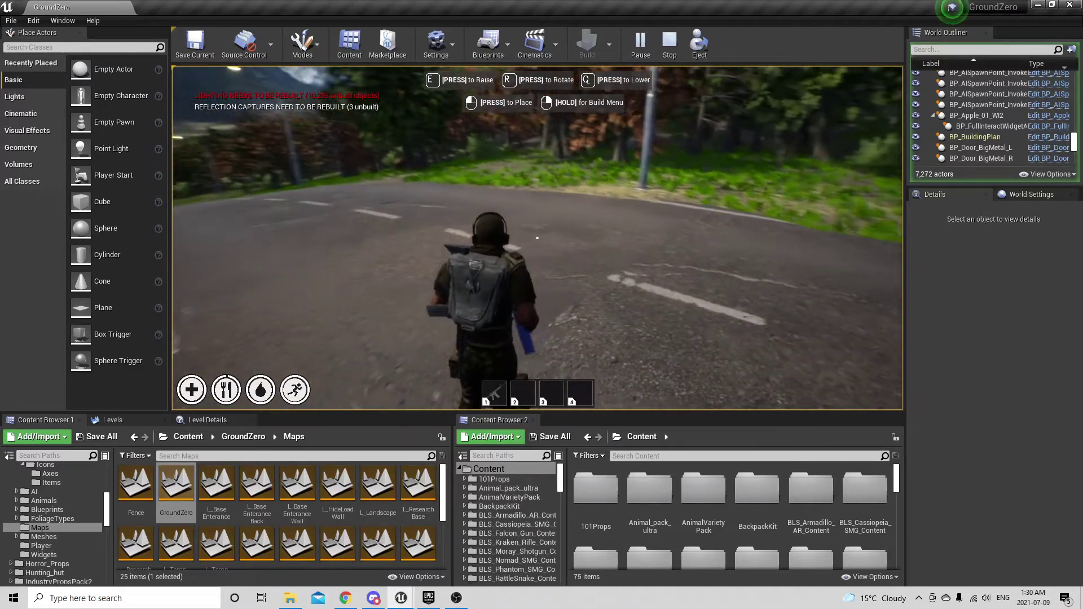
key("w")
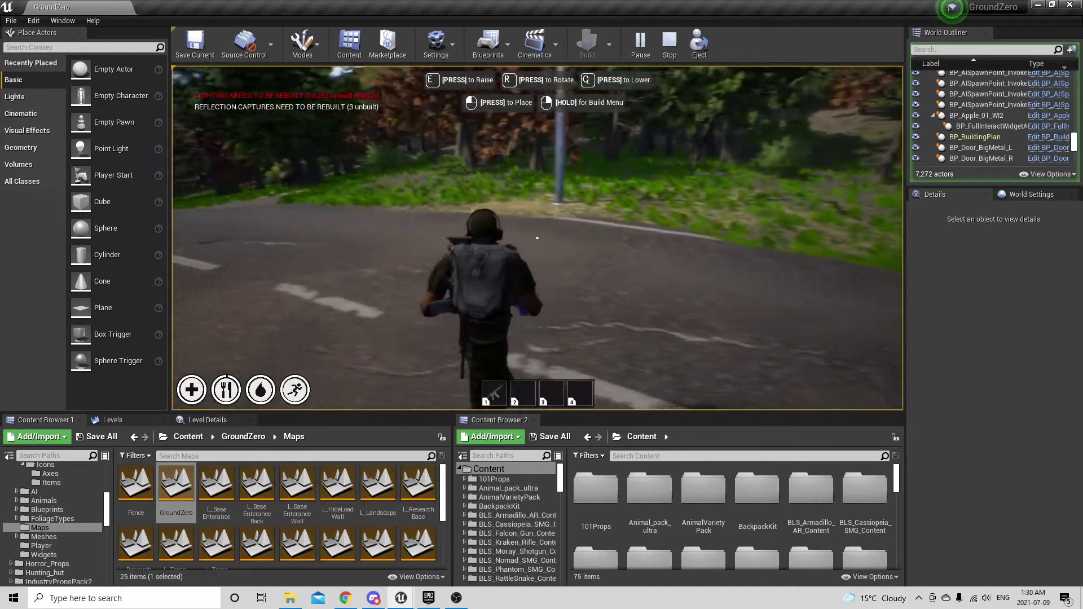
key("w")
right_click_drag(537, 237, 616, 219)
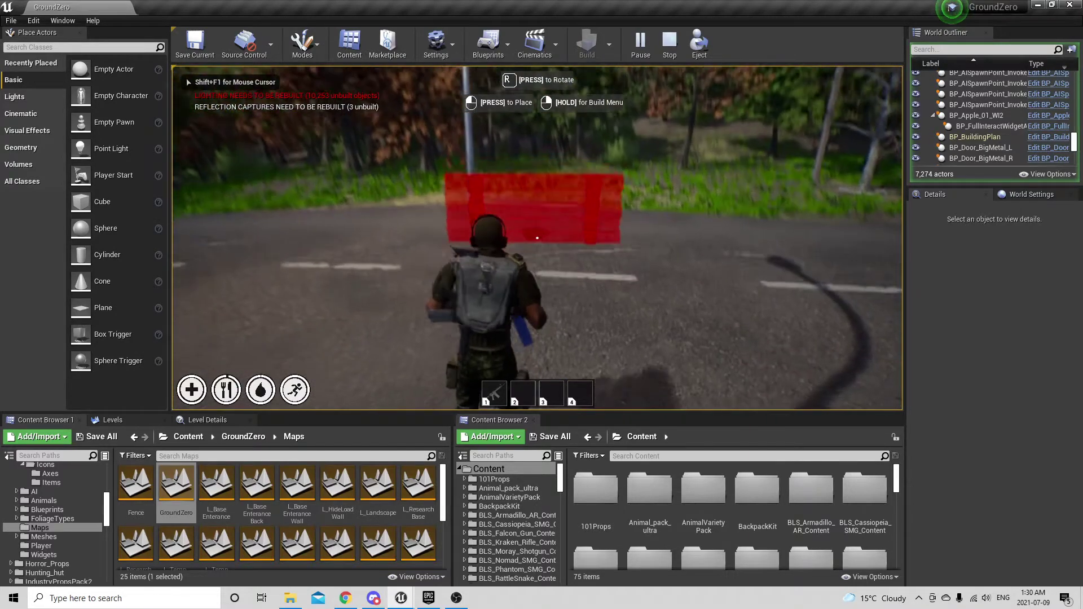
right_click_drag(537, 237, 479, 206)
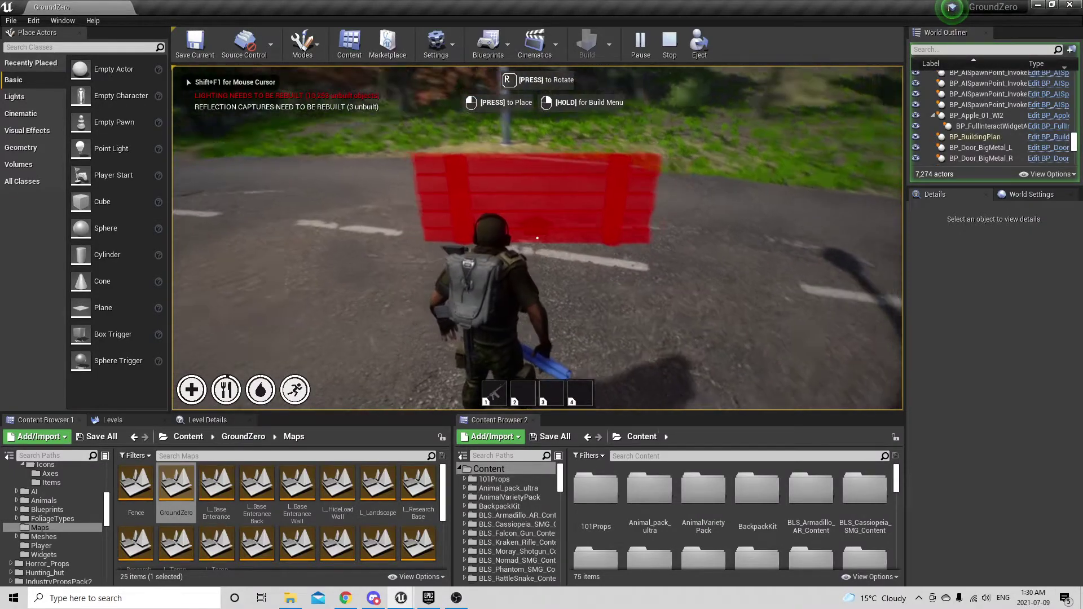
key("s")
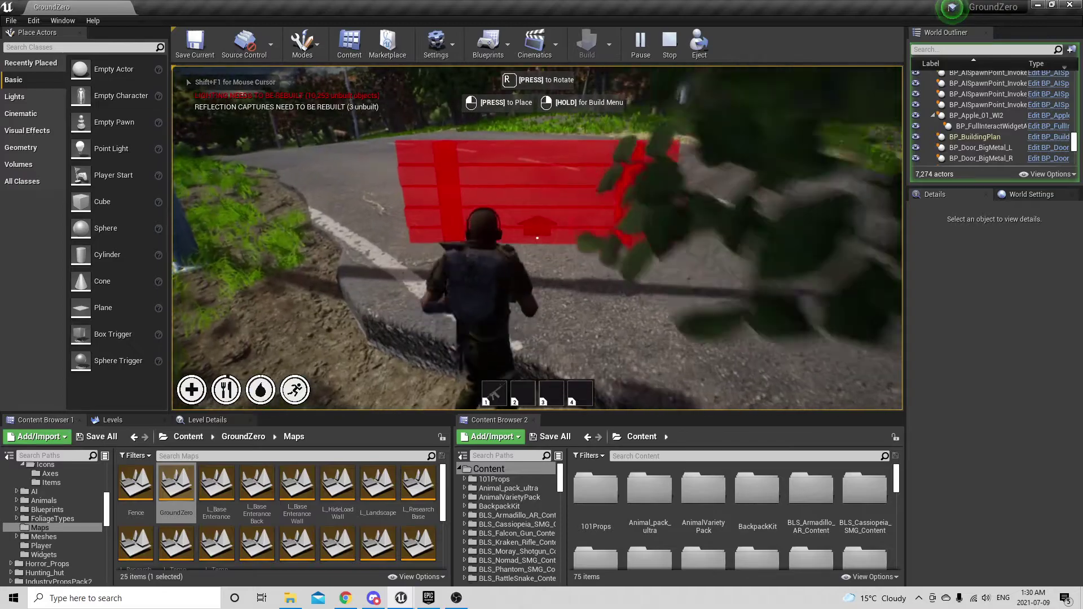
key("w")
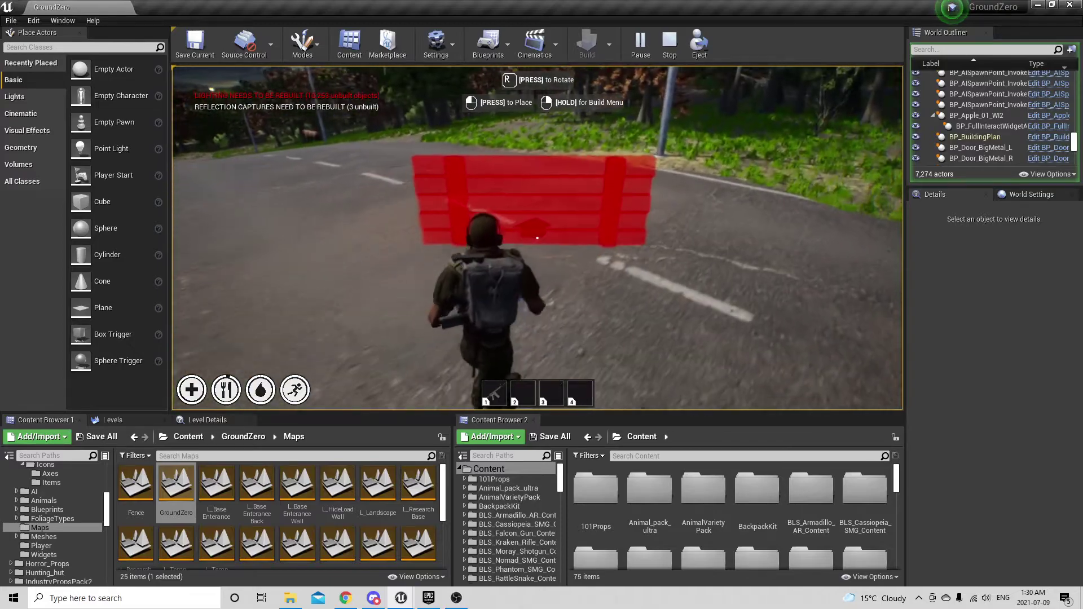
key("w")
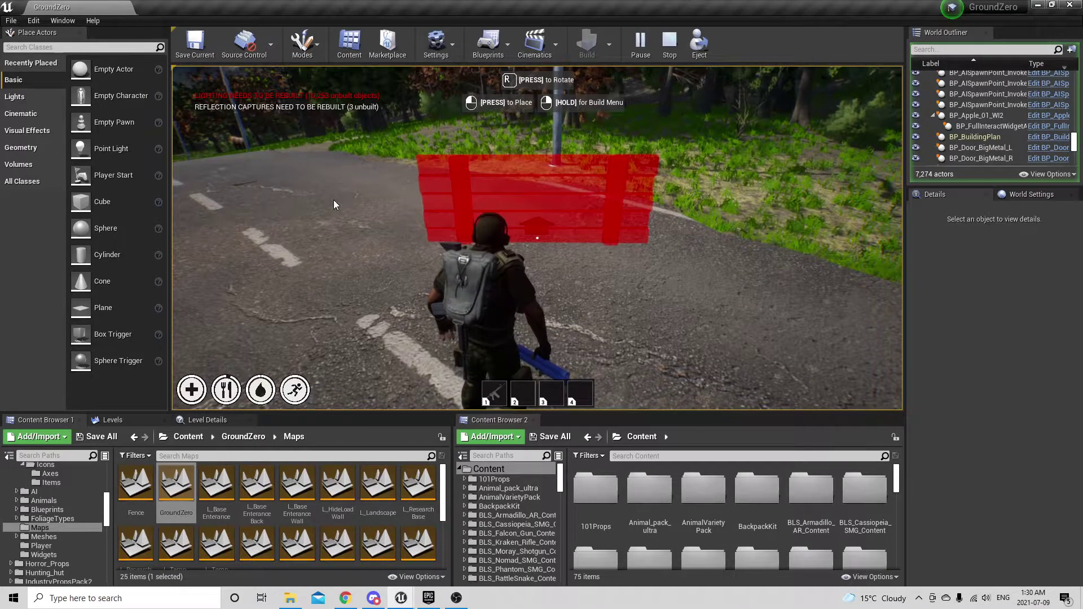
key("Escape")
Step: Select the BP_AIChicken actor and examine the bear among the animals placed beside the road up close
right_click_drag(538, 237, 383, 225)
key("w")
left_click(654, 260)
left_click(681, 261)
key("w")
key("w")
key("d")
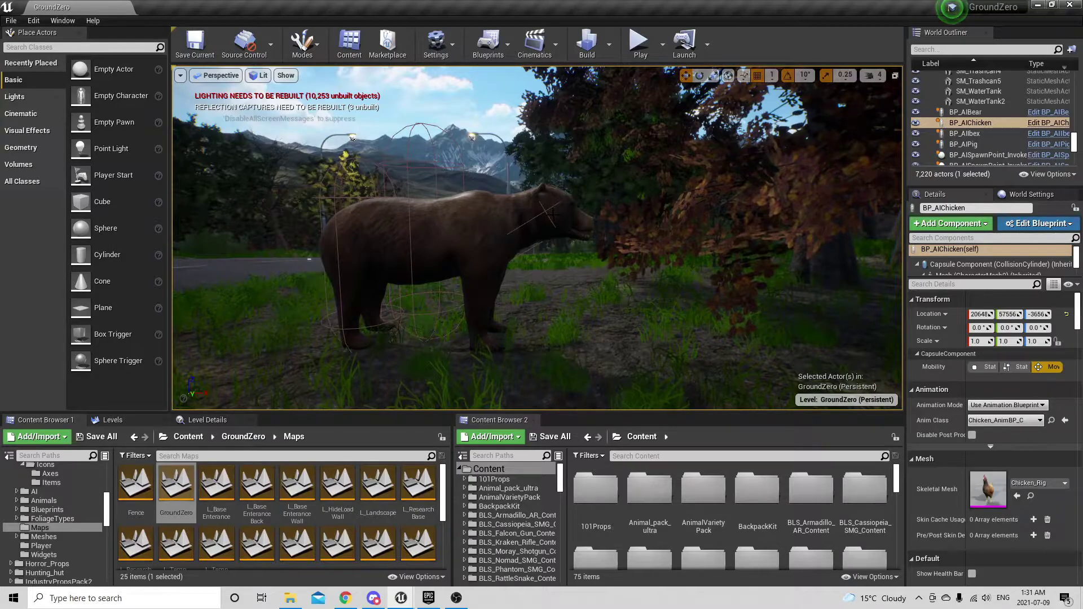
Step: Playtest the level and run off the road into the woods to reach the bear
key("w")
right_click_drag(554, 213, 576, 219)
key("s")
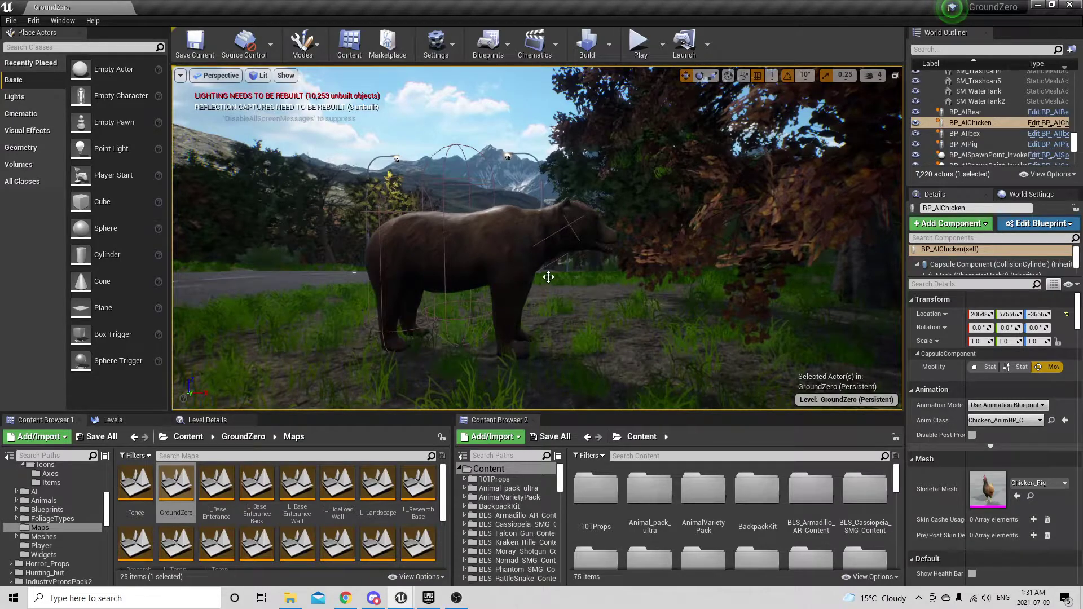
key("s")
right_click_drag(576, 220, 627, 225)
key("a")
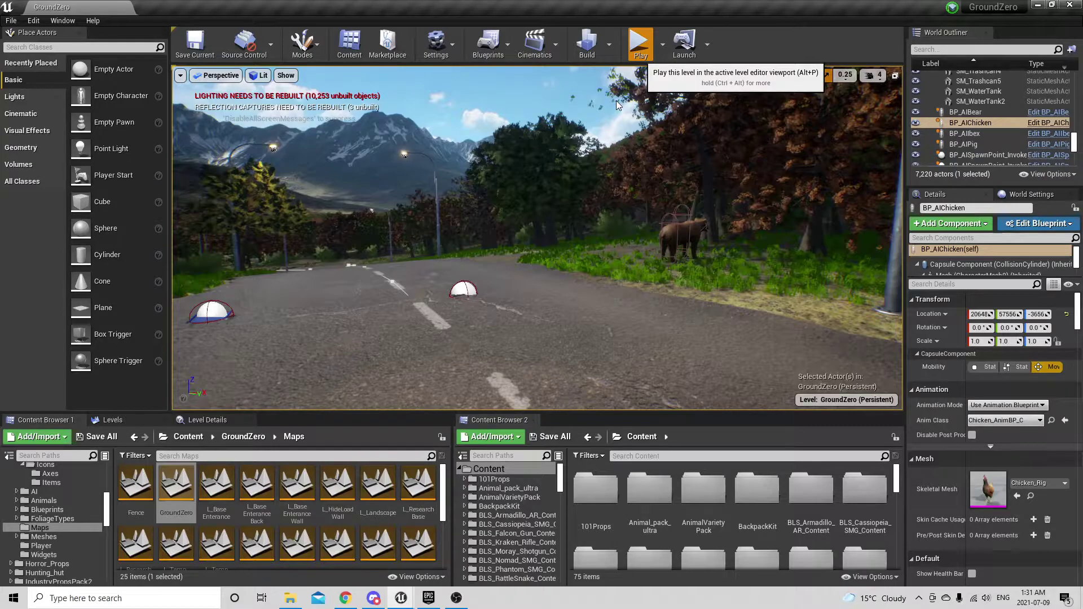
key("alt+p")
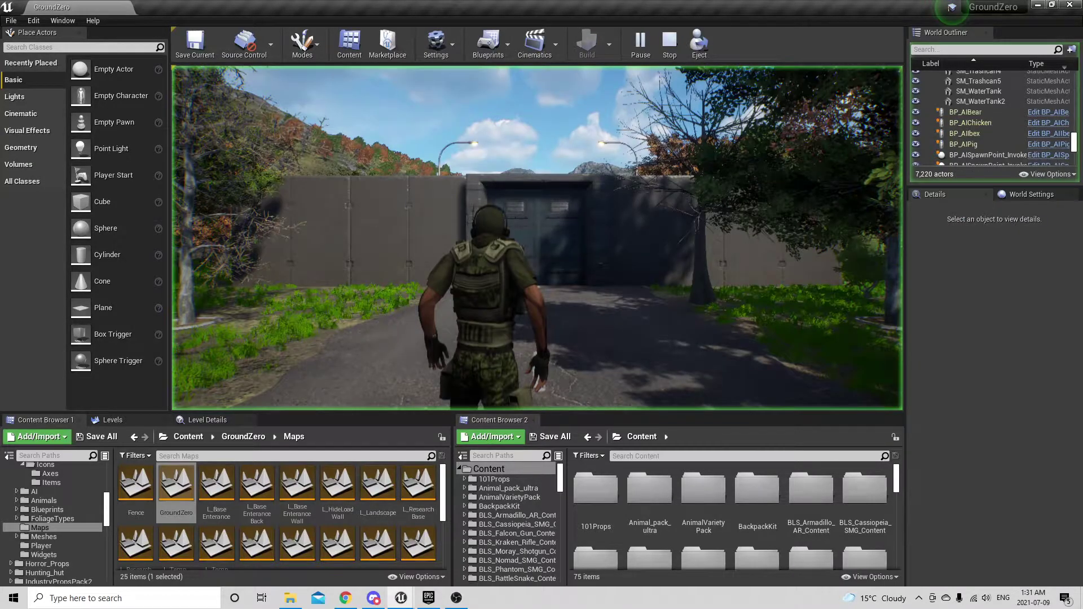
key("w")
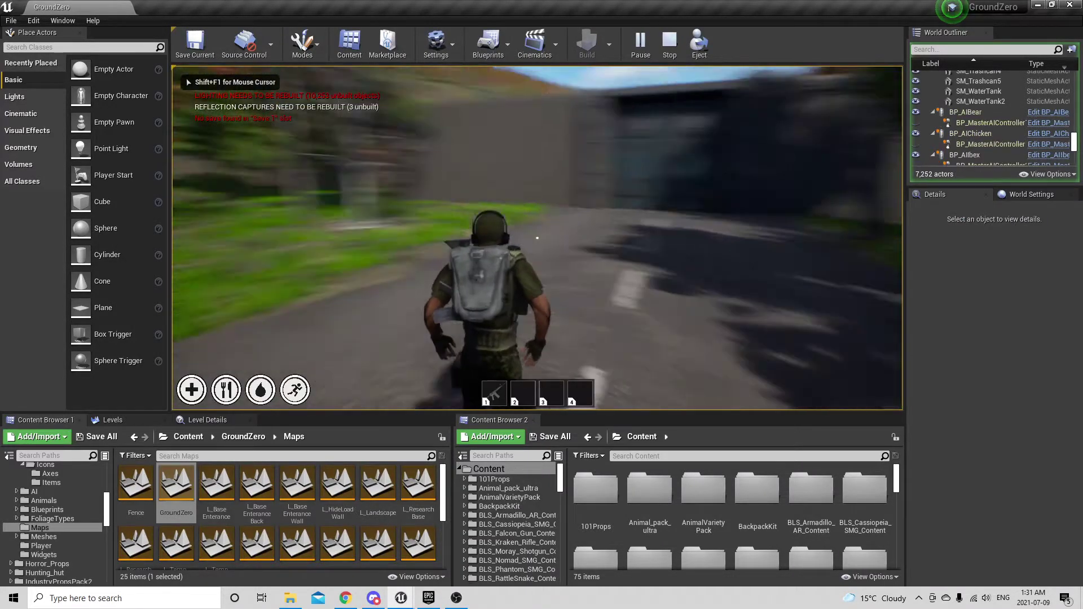
key("shift+w")
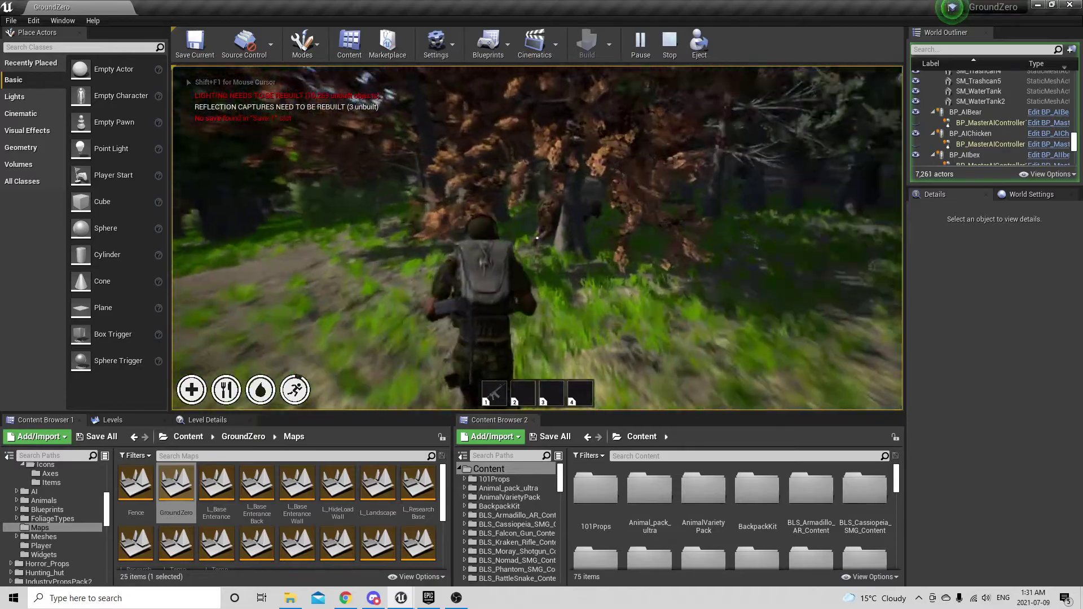
key("w")
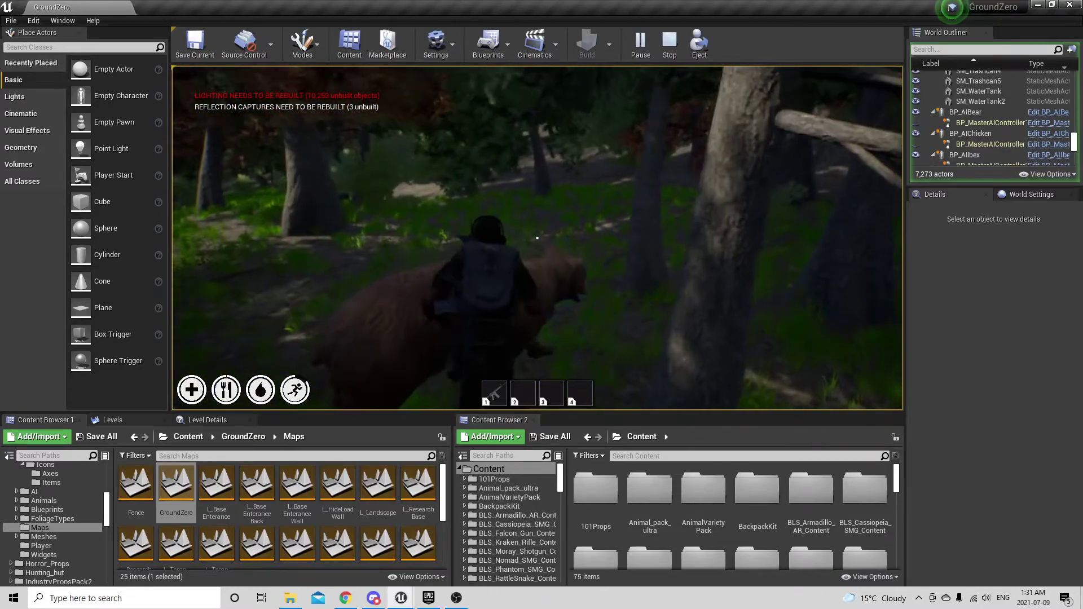
Step: Follow the bear around the trees to observe its behaviour and end the playtest
key("w")
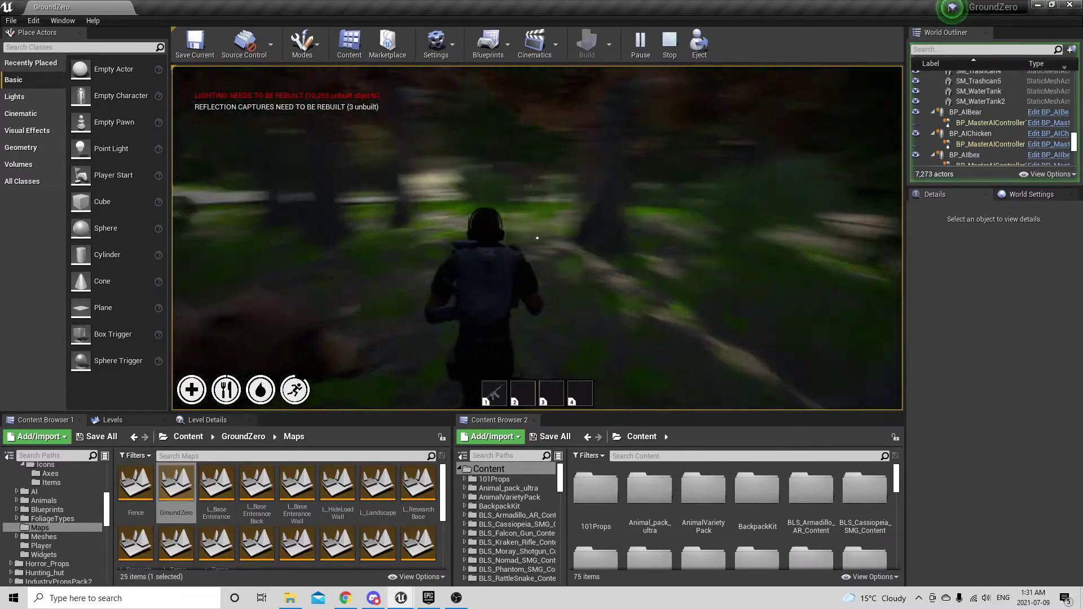
key("w")
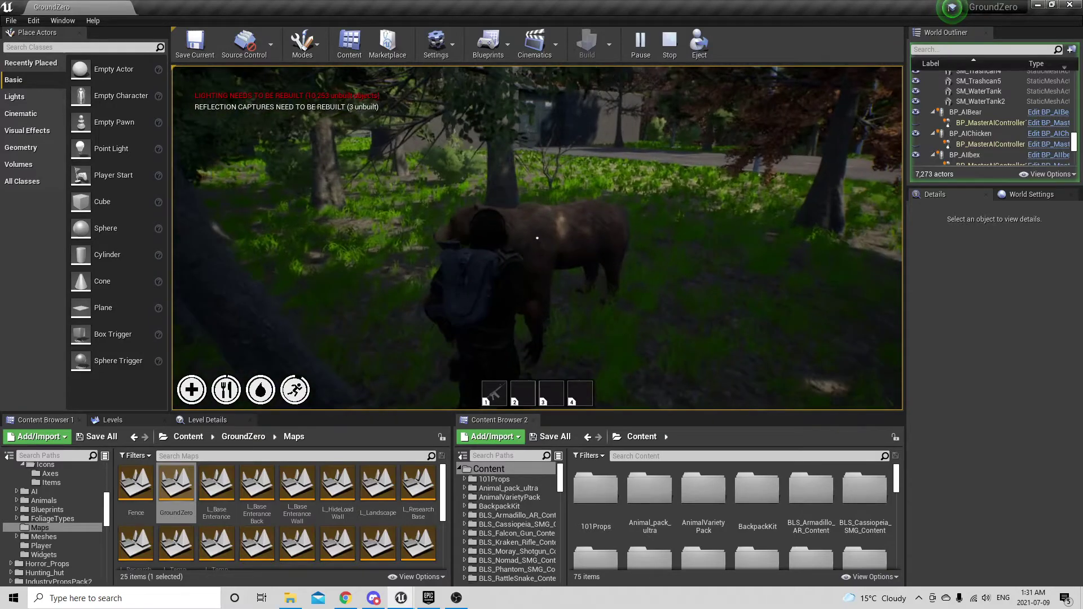
key("s")
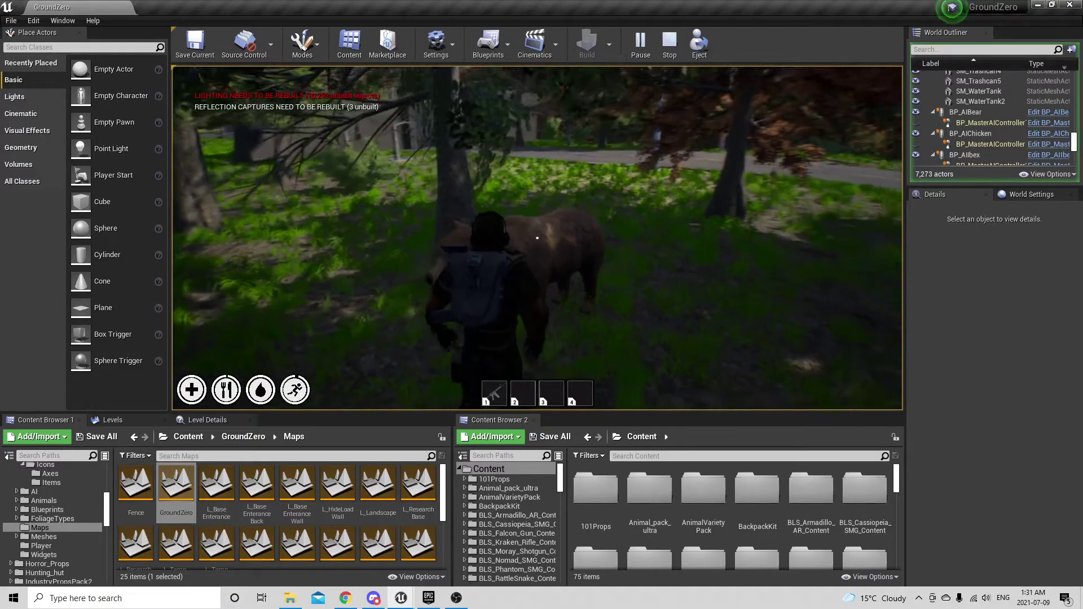
key("w")
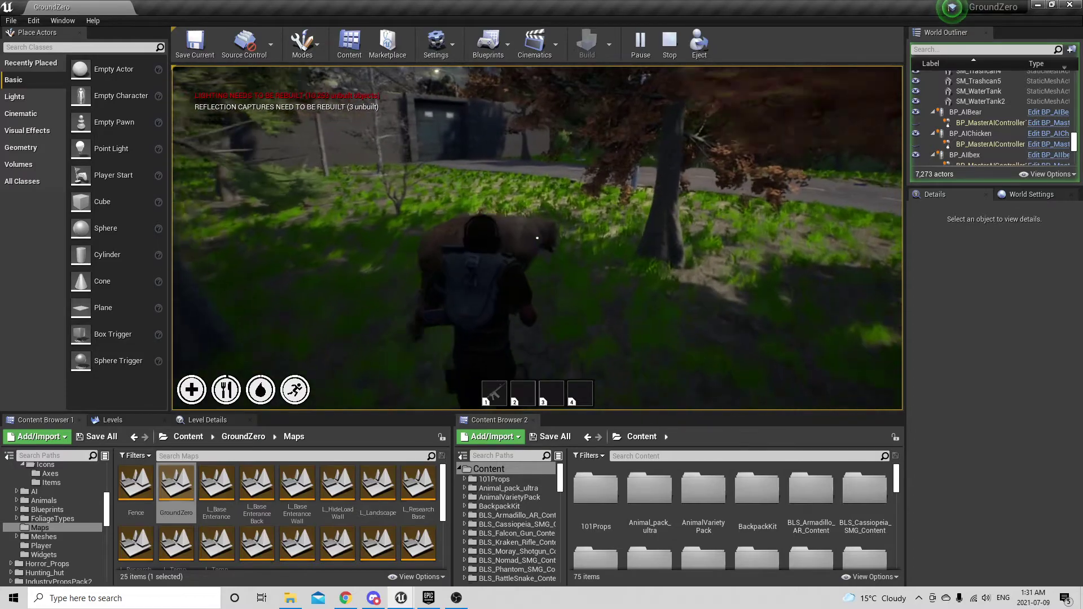
key("Escape")
key("Escape")
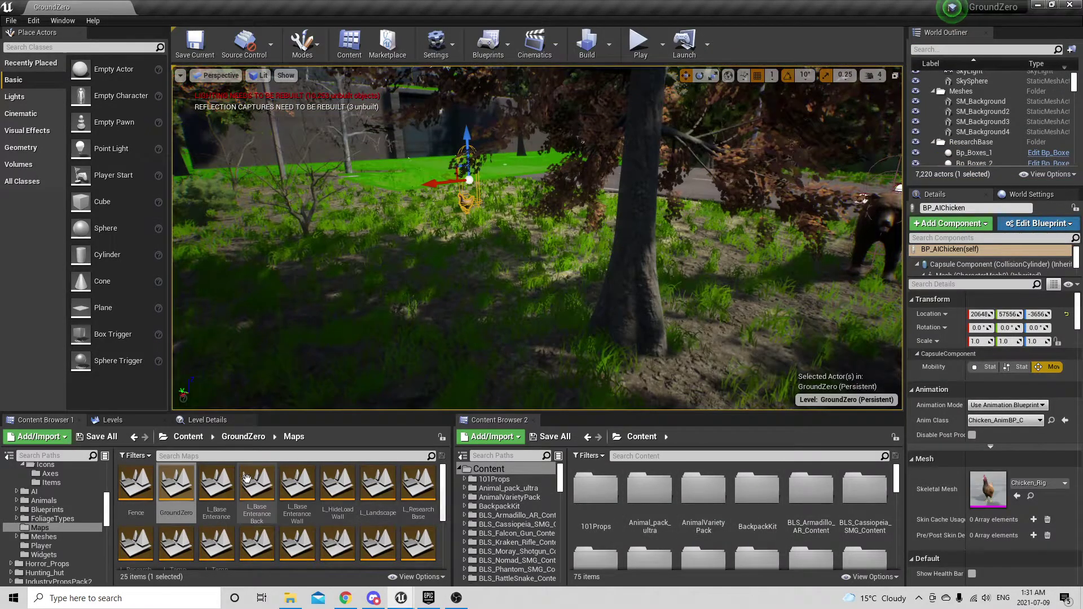
Step: Place a BP_AIBearAggressive from GroundZero's Animals/Bear folder on the grass beside the road, near the existing bear
left_click(243, 437)
double_click(216, 484)
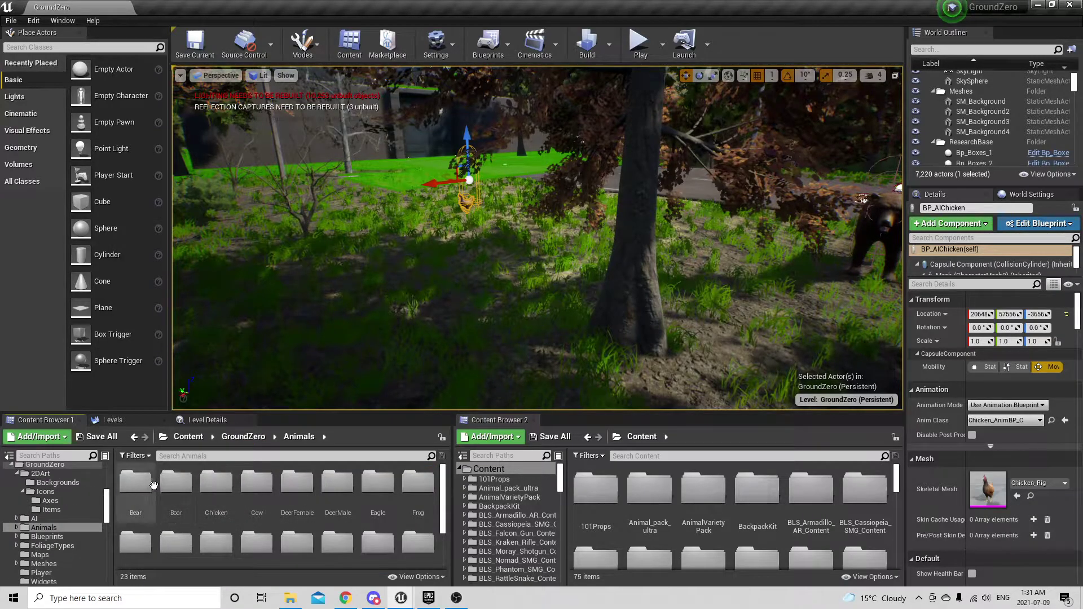
double_click(137, 484)
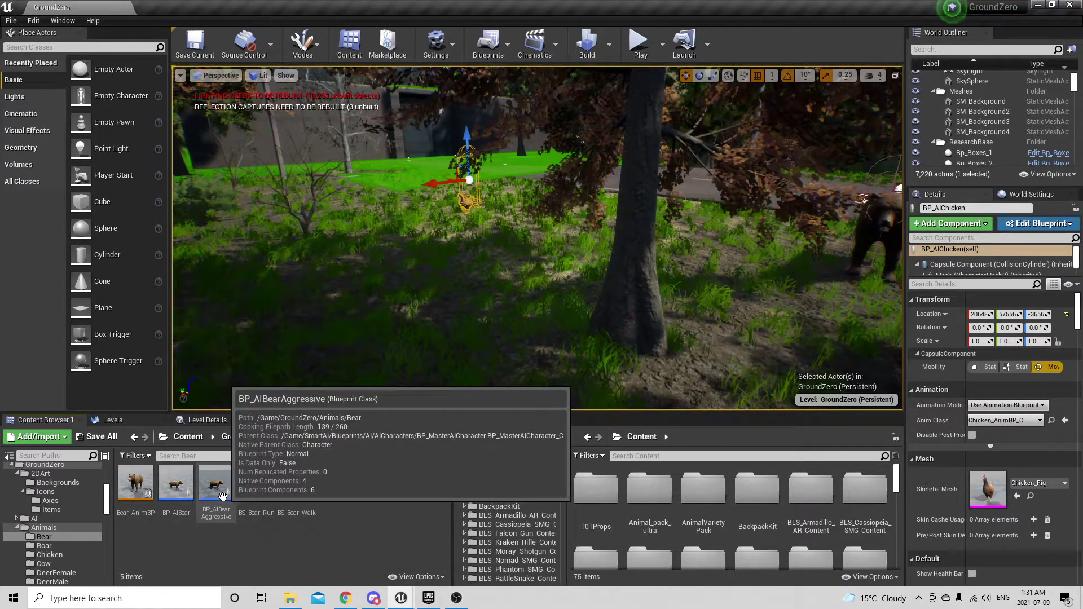
left_click_drag(204, 501, 679, 191)
key("w")
right_click_drag(679, 191, 541, 158)
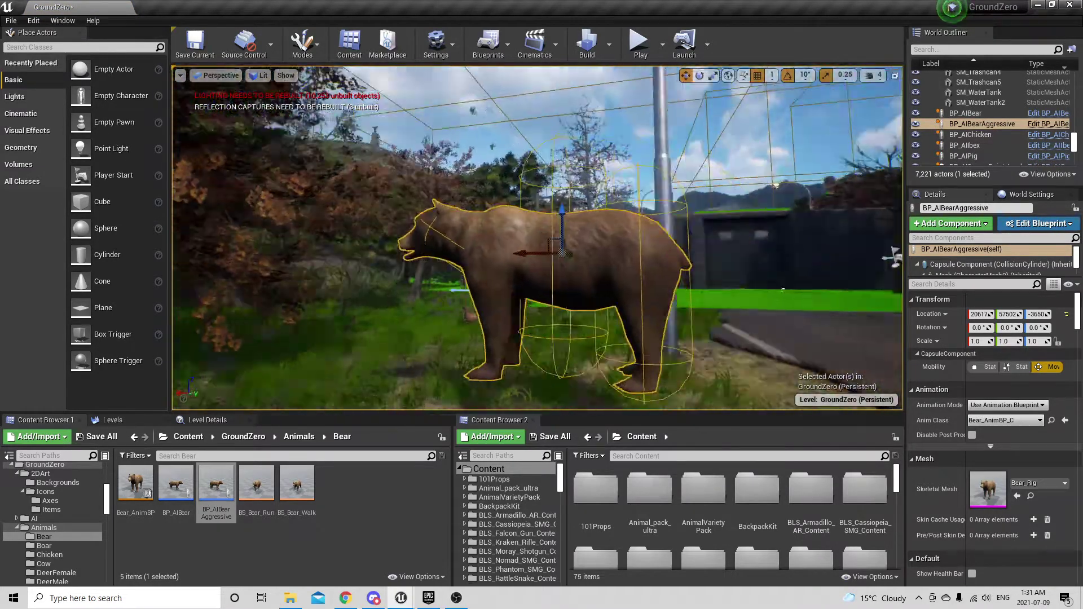
key("s")
right_click_drag(654, 163, 573, 186)
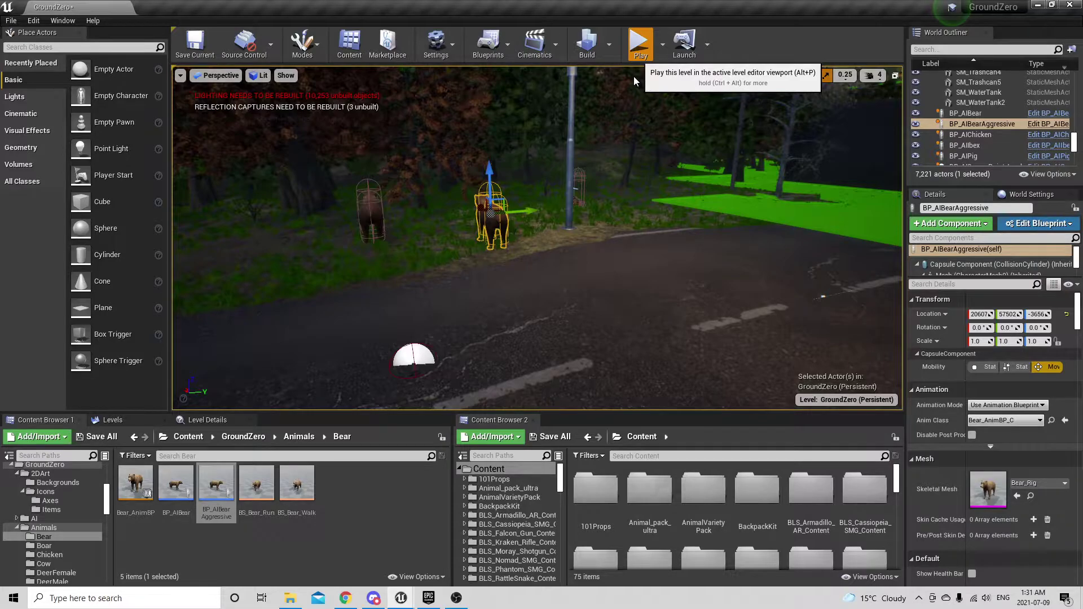
Step: Playtest the level and approach the two bears on the road
left_click(637, 53)
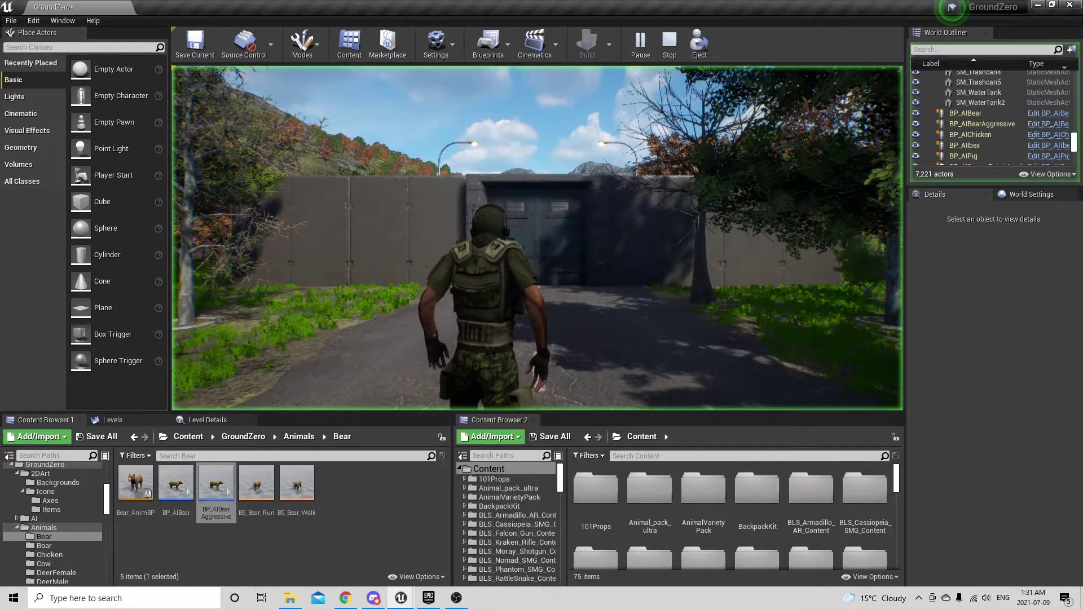
key("w")
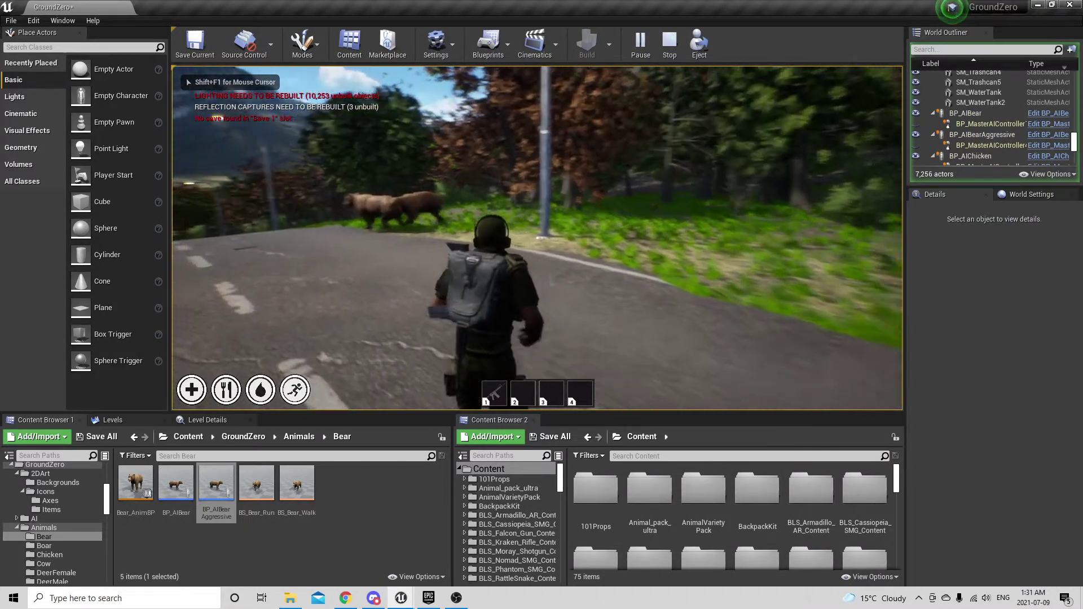
key("w")
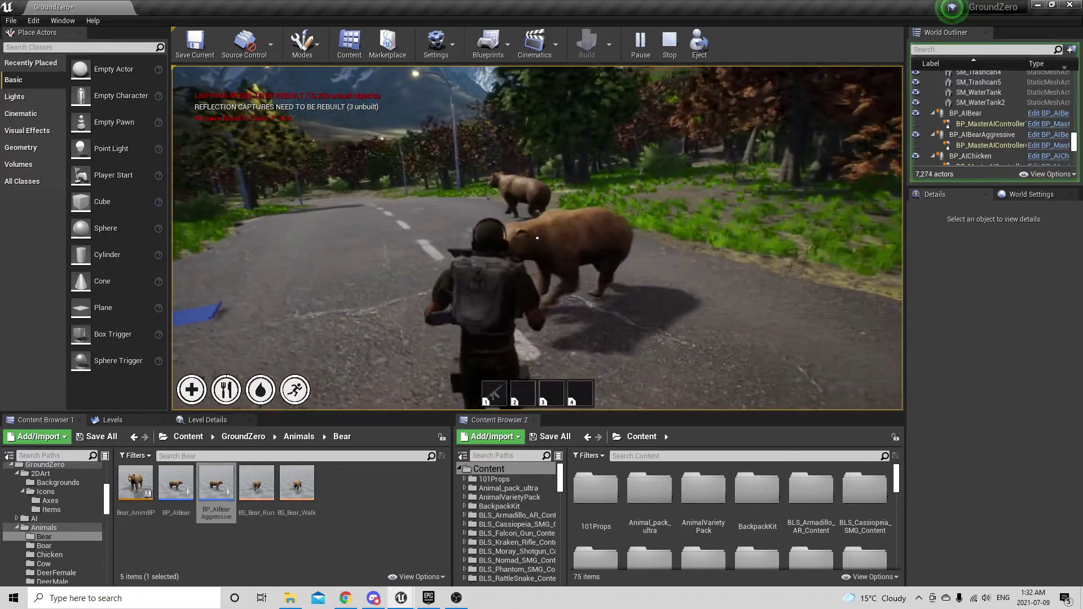
key("w")
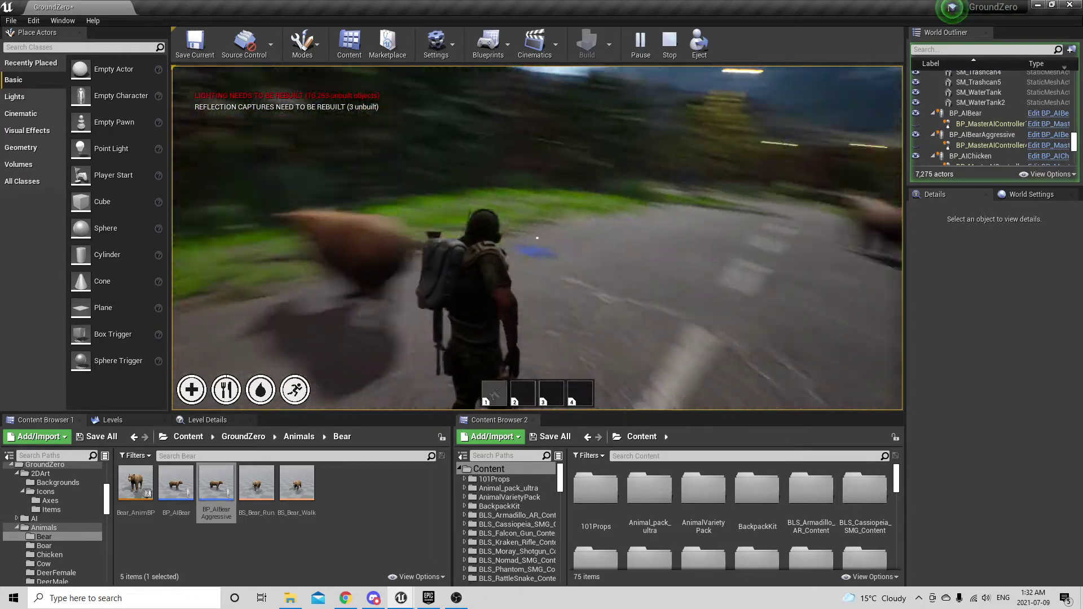
Step: Equip the M4A4 rifle, shoot the aggressive bear on the road, and end the playtest
key("1")
key("w")
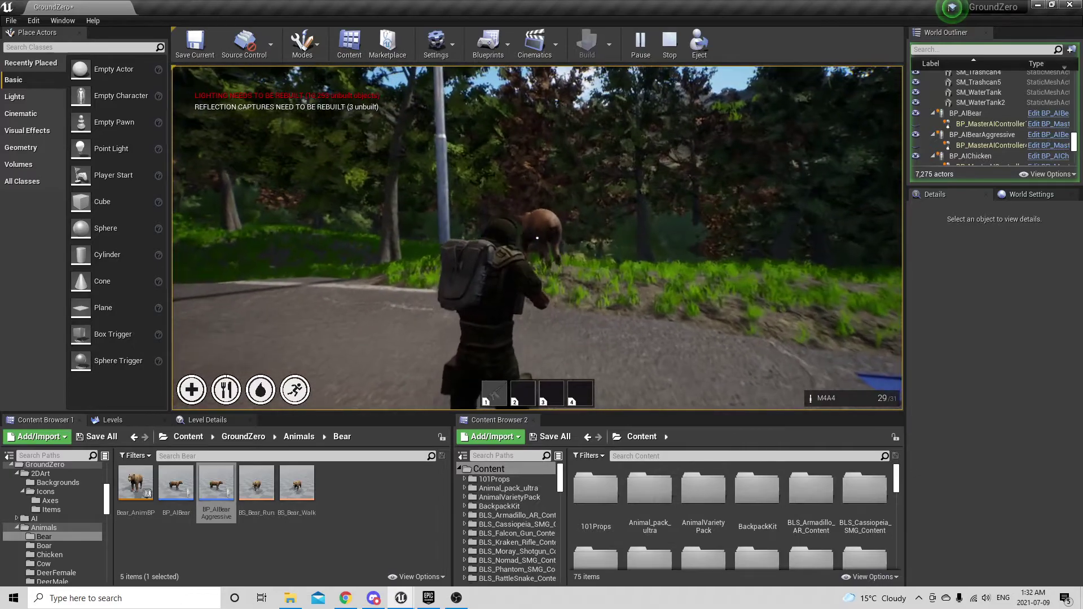
key("w")
left_click(537, 238)
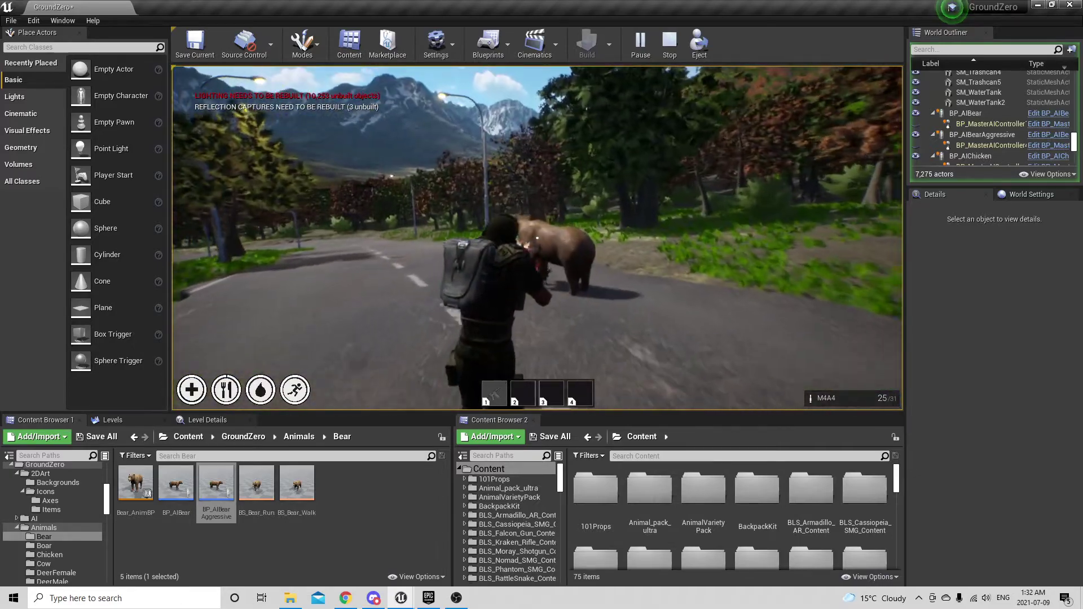
left_click(537, 238)
key("shift+F1")
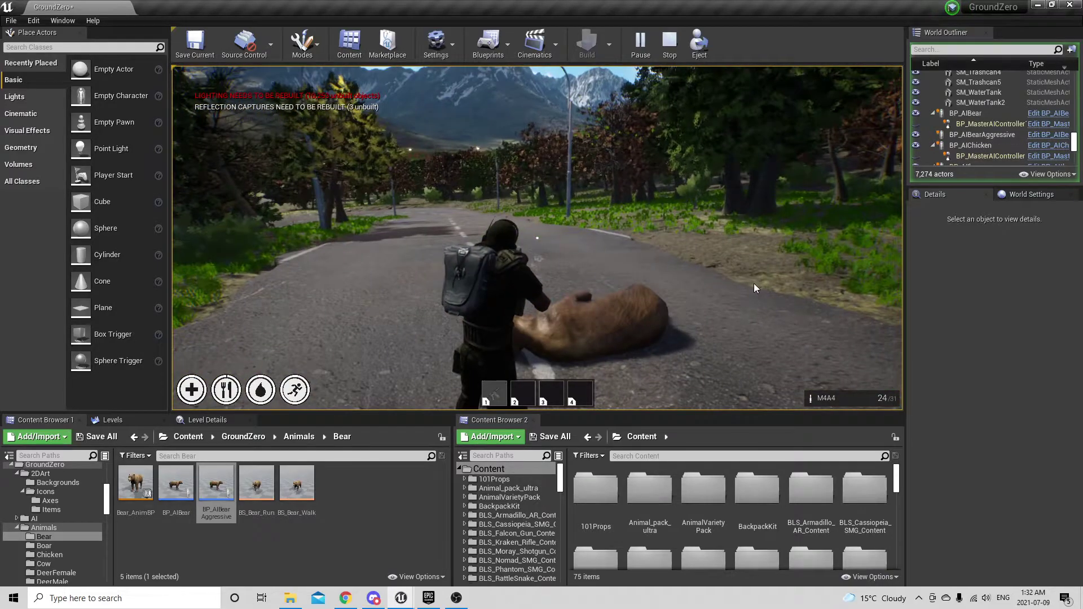
key("Escape")
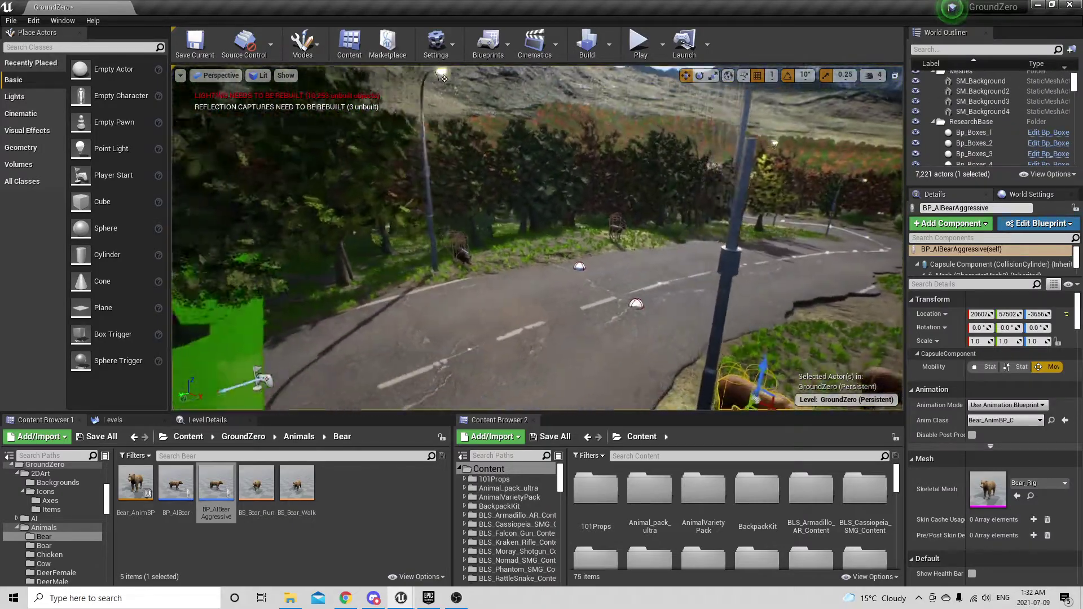
Step: Delete the BP_AIBear actor standing behind the aggressive bear beside the road
key("s")
mouse_move(688, 243)
right_mouse_down()
mouse_move(654, 265)
mouse_move(363, 281)
mouse_move(687, 243)
right_mouse_up()
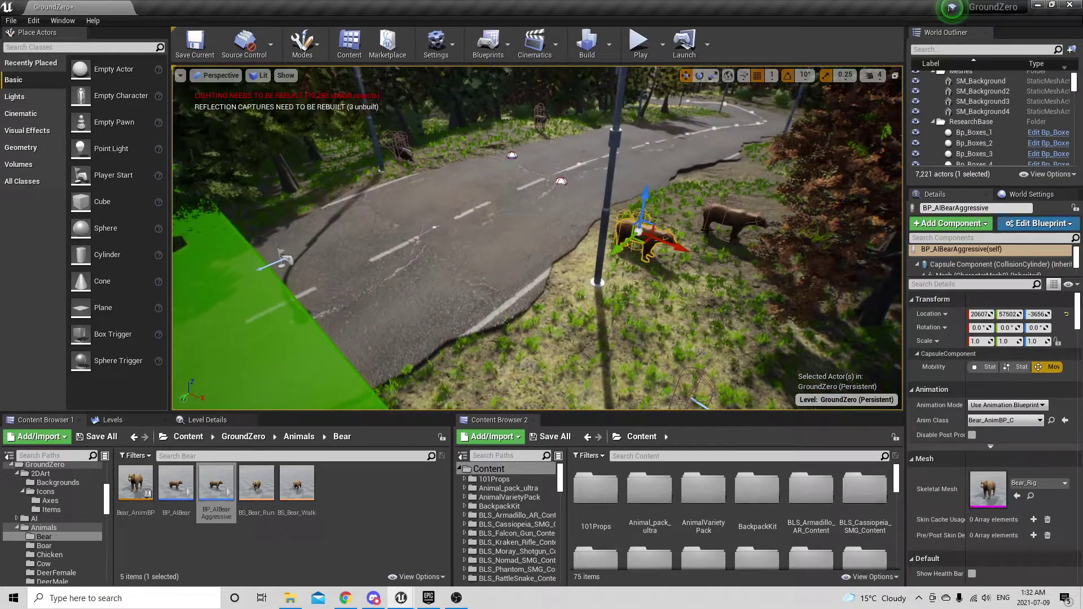
left_click(739, 224)
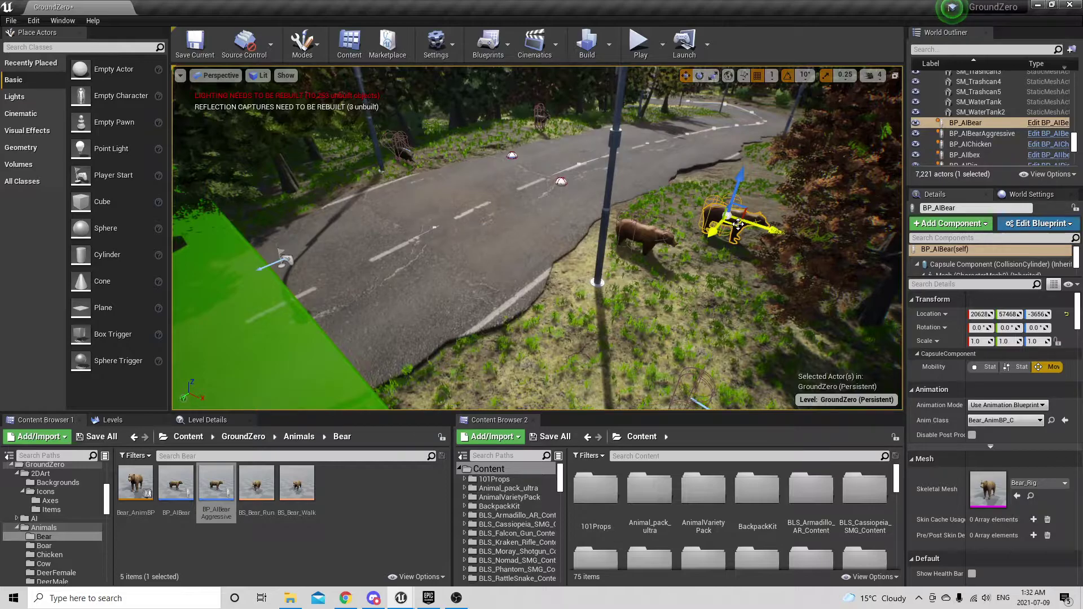
key("Delete")
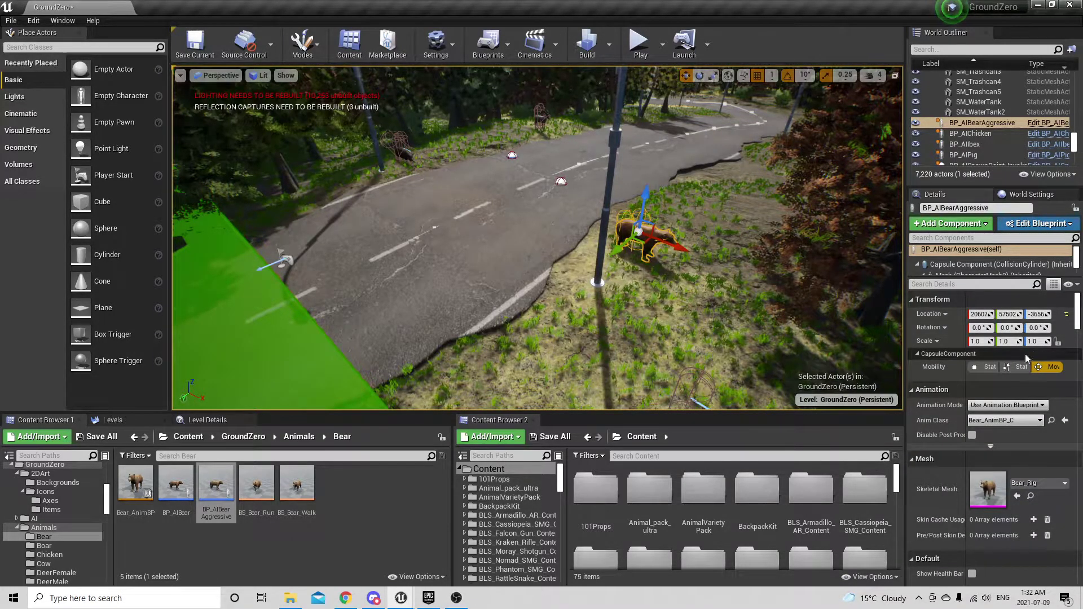
Step: Rotate the BP_AIBearAggressive actor to 140° about its vertical axis
left_click(1009, 328)
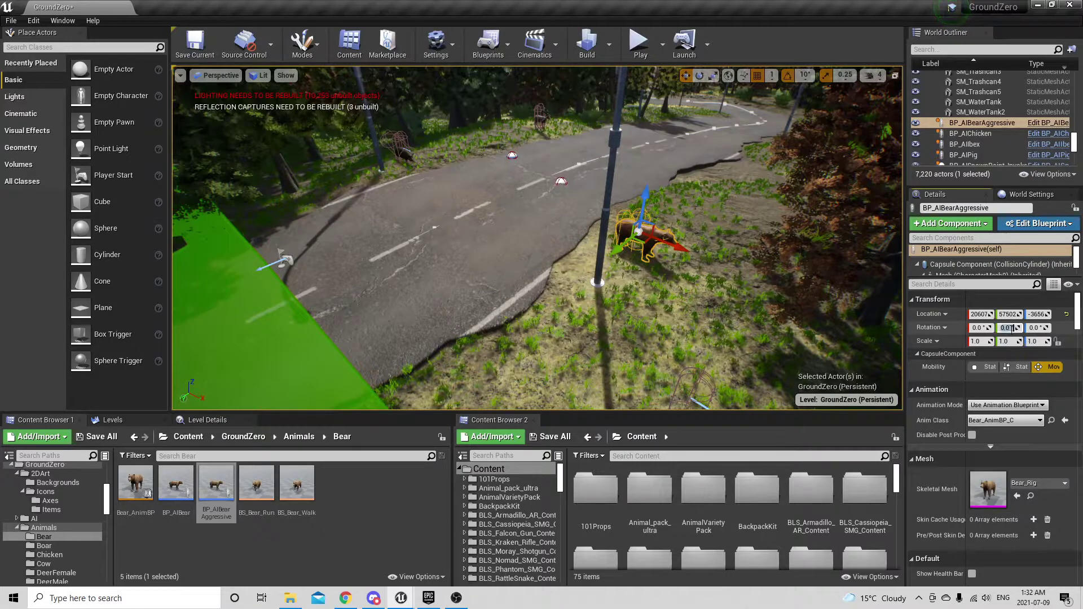
left_click(699, 75)
left_click_drag(677, 257, 558, 236)
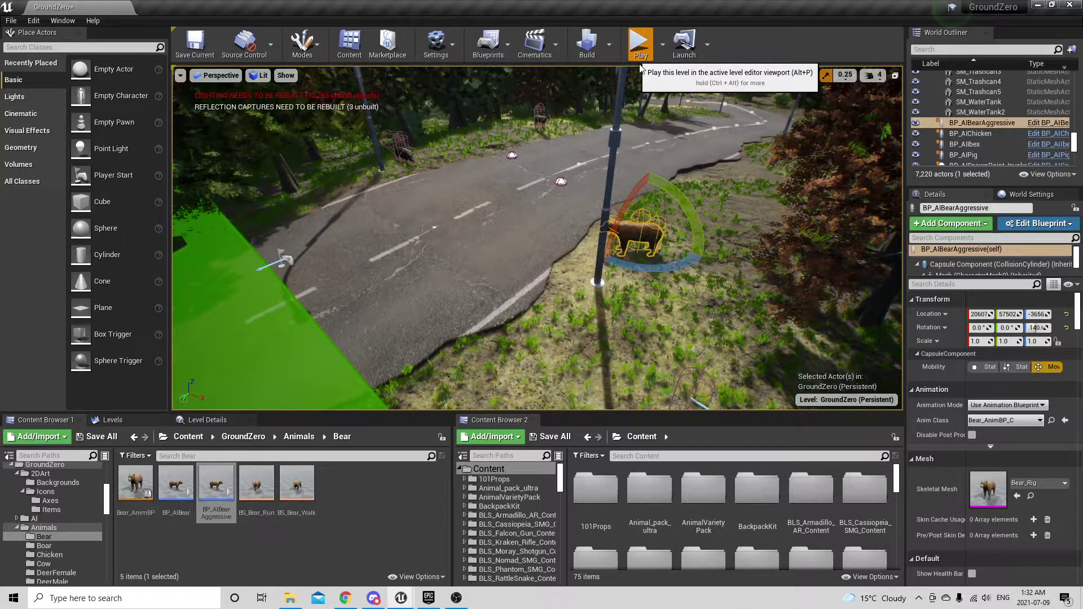
Step: Playtest the aggressive bear until the player character dies, respawn at a random location, and end the playtest
left_click(639, 45)
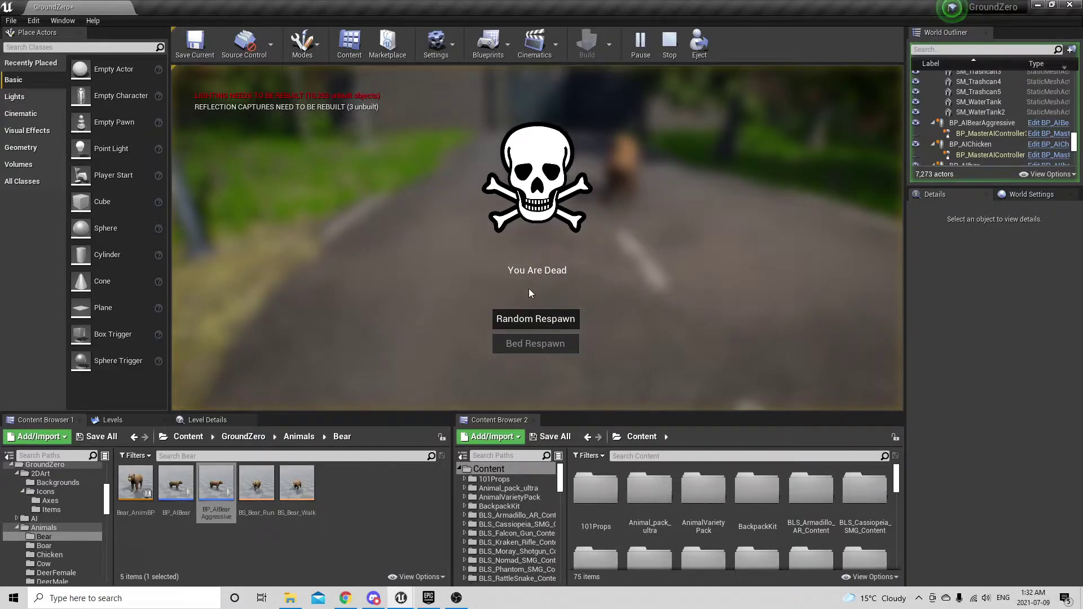
left_click(546, 313)
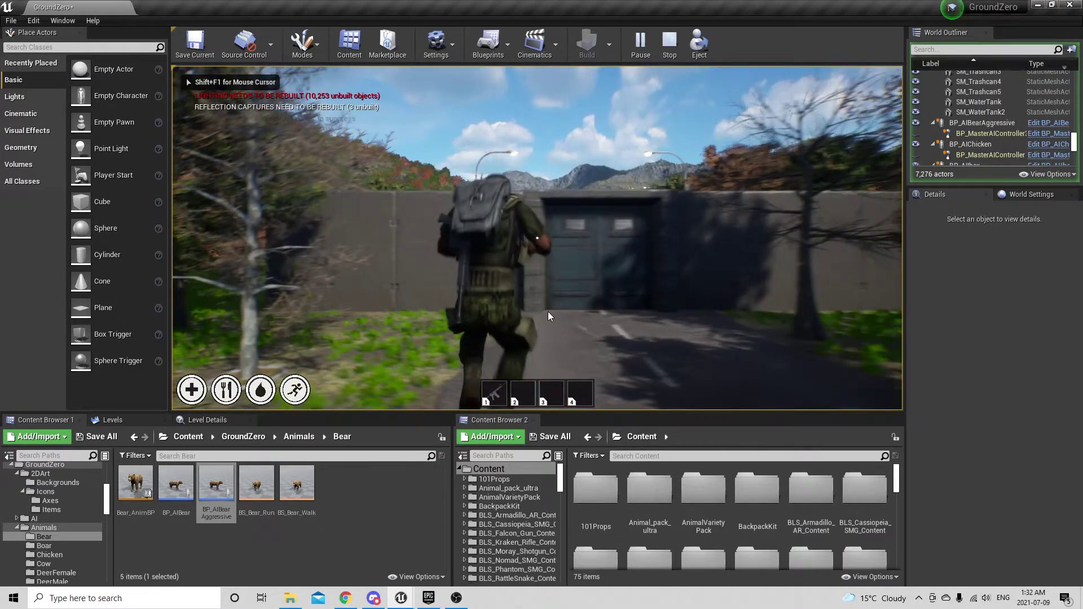
key("Escape")
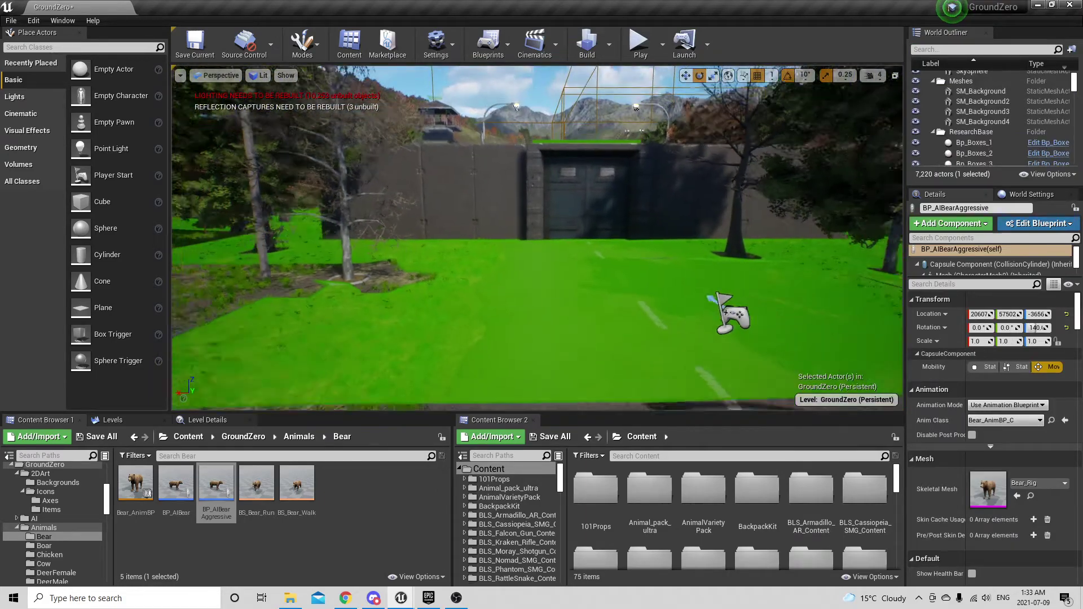
key("s")
key("d")
right_click_drag(584, 284, 584, 284)
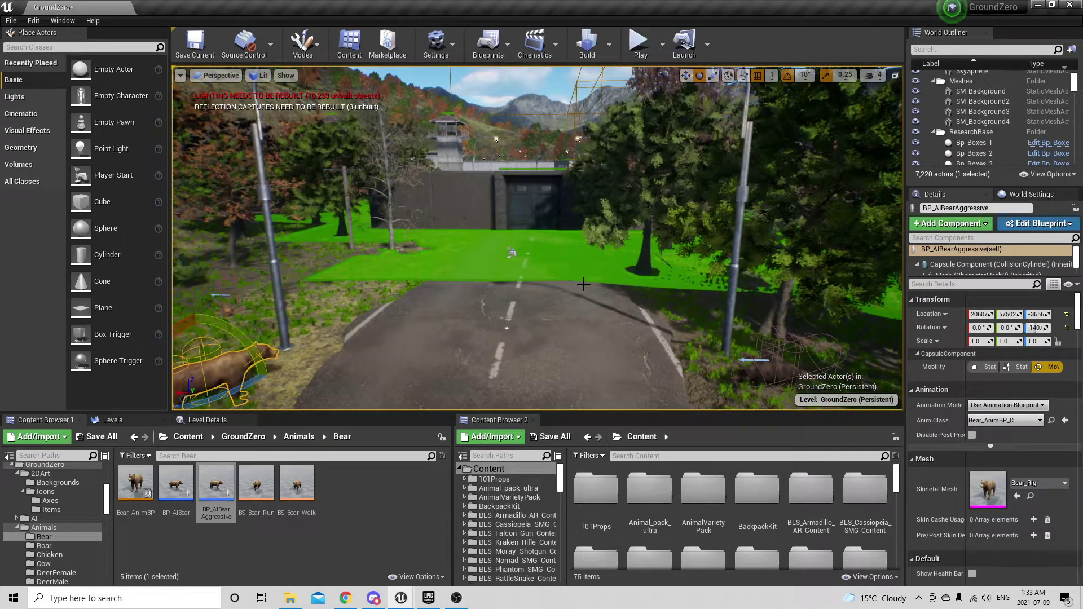
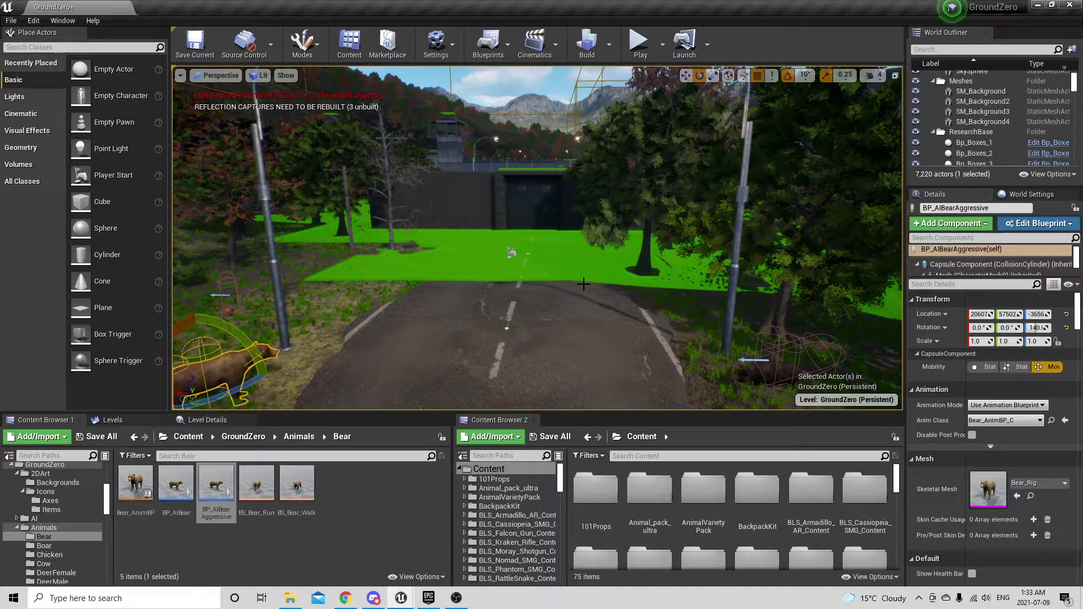
key("s")
mouse_move(590, 320)
right_mouse_down()
mouse_move(590, 355)
mouse_move(590, 304)
right_mouse_up()
scroll(670, 311, "up", 10)
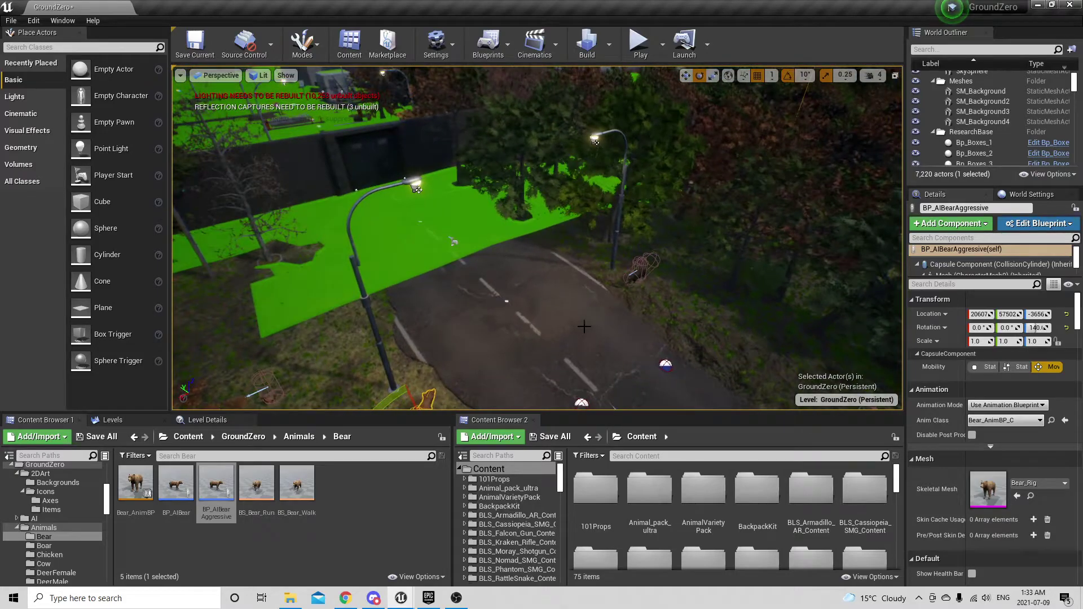
scroll(585, 326, "down", 5)
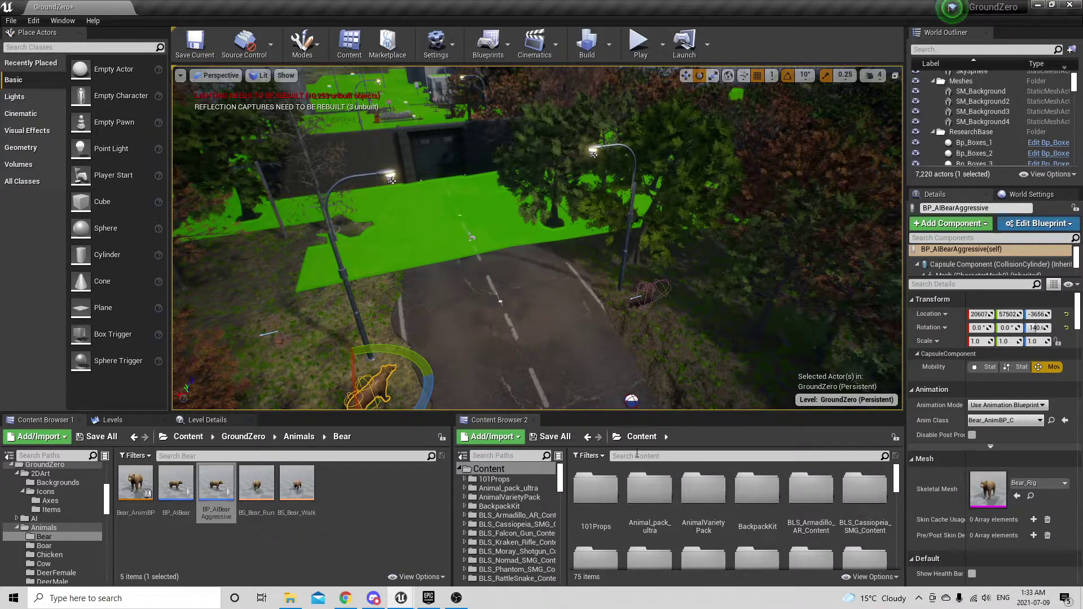
Step: Open the BP_Cassiopeia blueprint from the Blueprints folder of BLS_Cassiopeia_SMG_Content
scroll(809, 520, "down", 1)
scroll(808, 519, "down", 1)
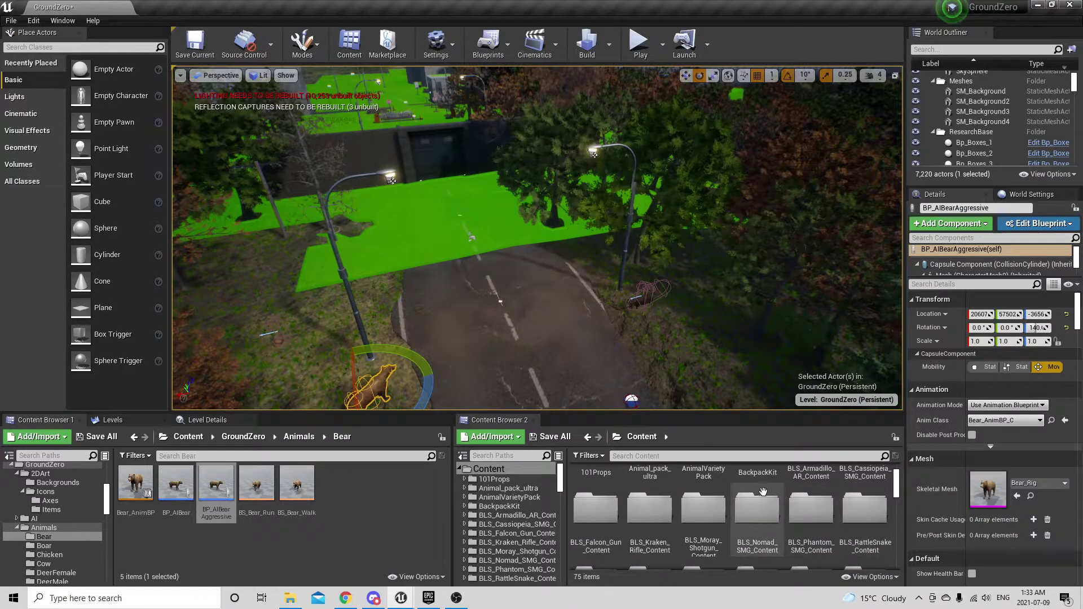
double_click(851, 476)
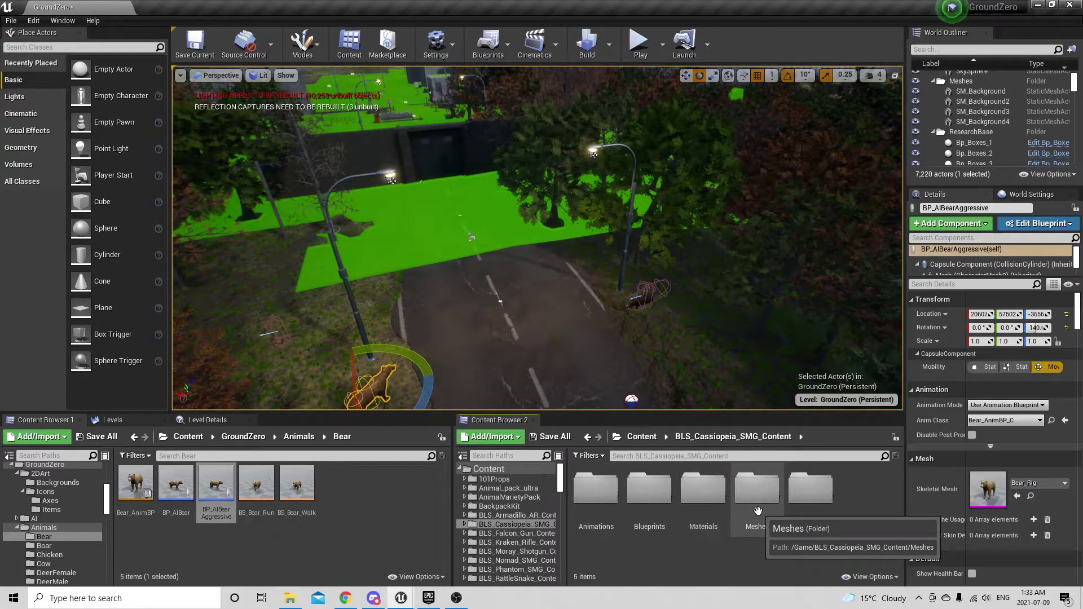
double_click(757, 491)
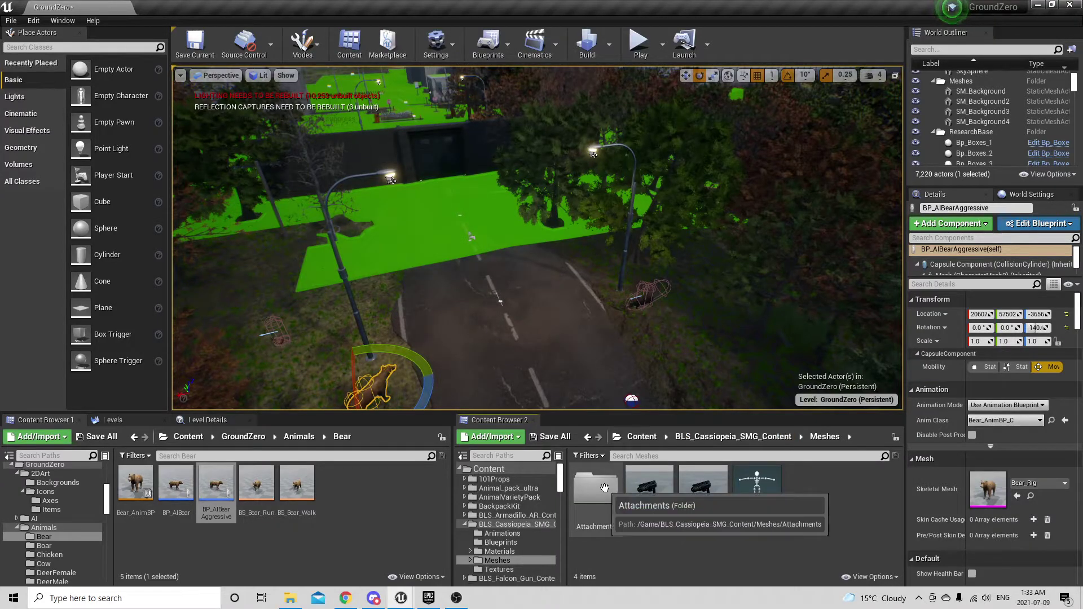
left_click(734, 440)
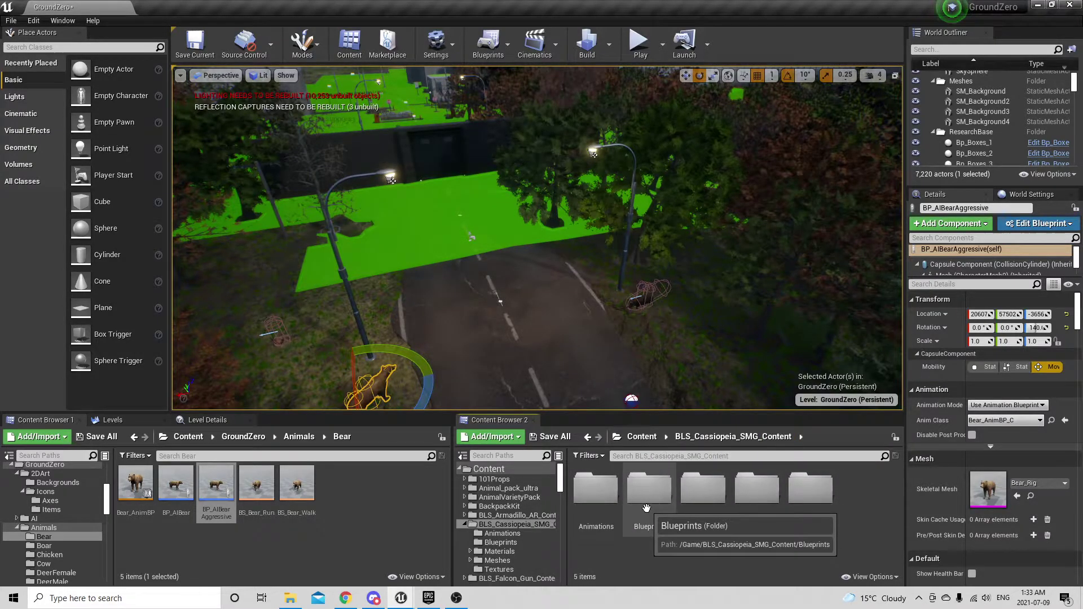
double_click(649, 494)
left_click(597, 492)
double_click(596, 494)
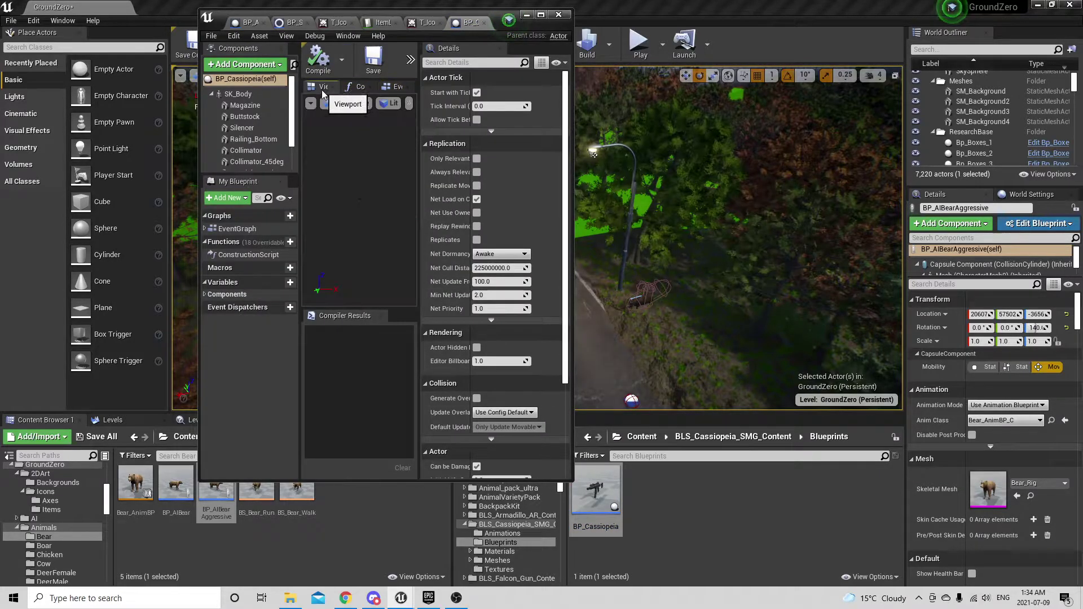
Step: Examine the full side of the Cassiopeia submachine gun in a widened blueprint viewport with camera speed 1, and dismiss the blueprint editor
left_click_drag(573, 306, 840, 306)
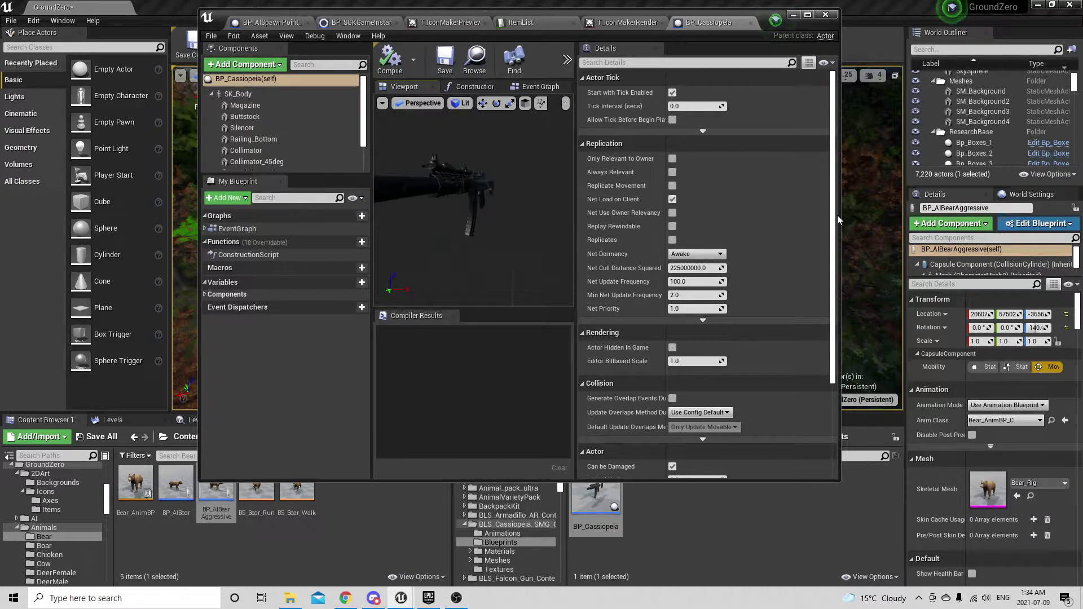
left_click_drag(840, 214, 928, 216)
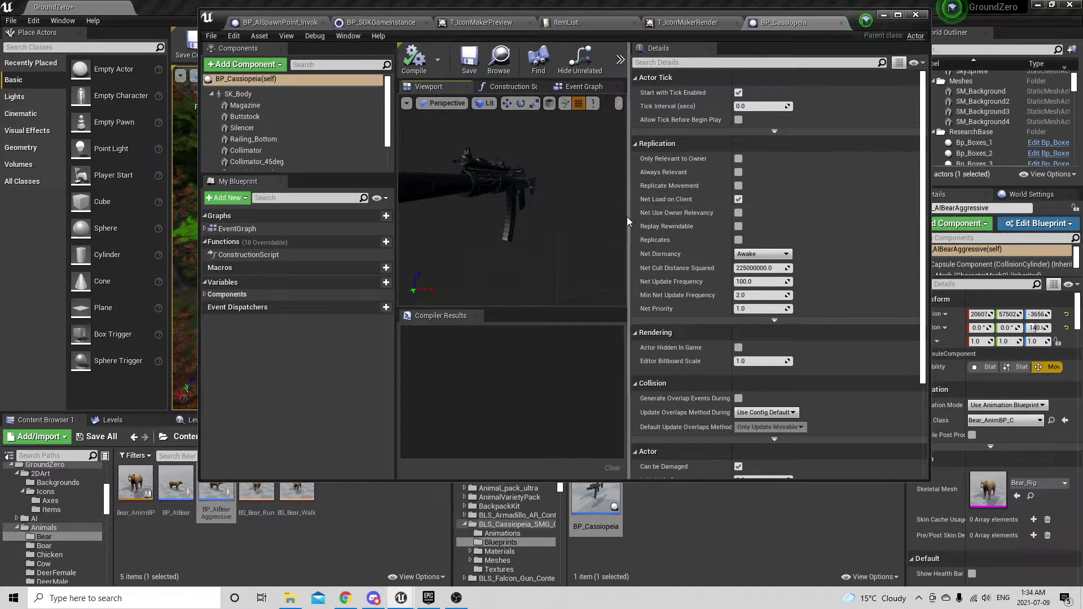
left_click_drag(628, 217, 767, 222)
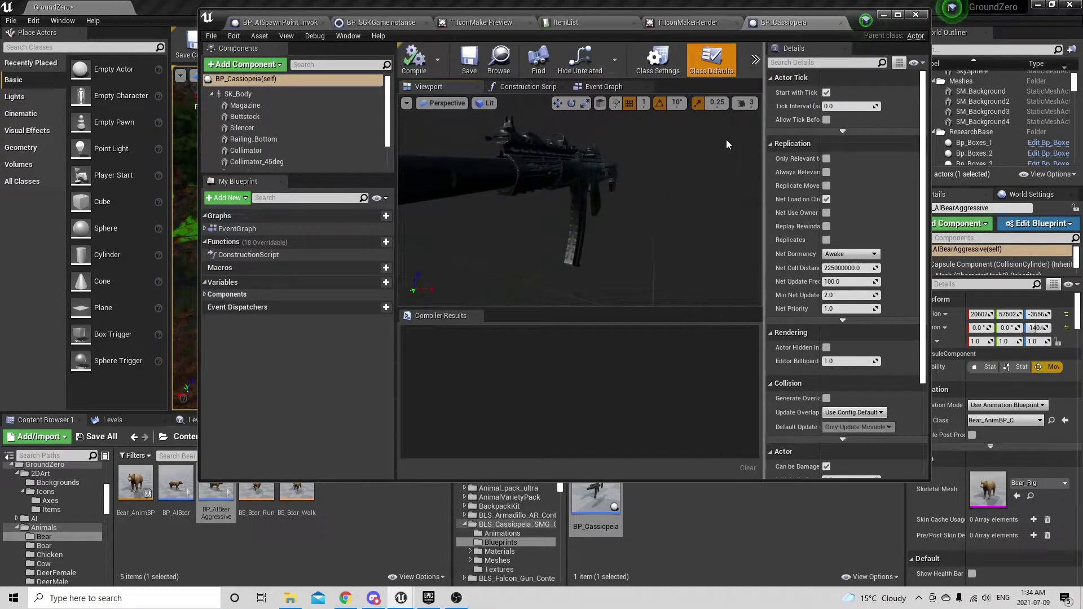
left_click(742, 103)
left_click(741, 131)
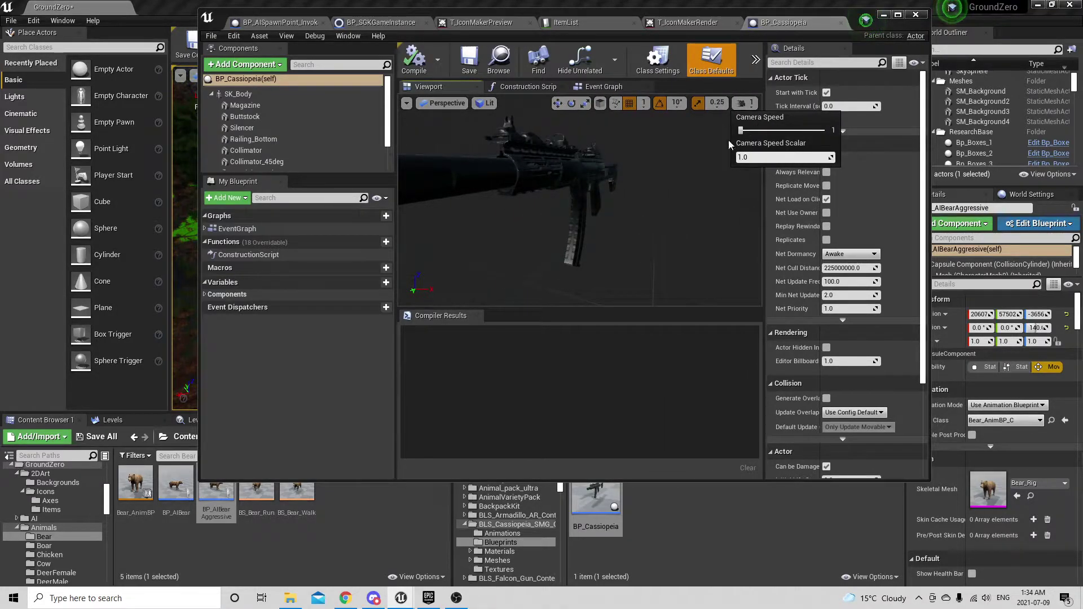
right_click_drag(688, 174, 621, 216)
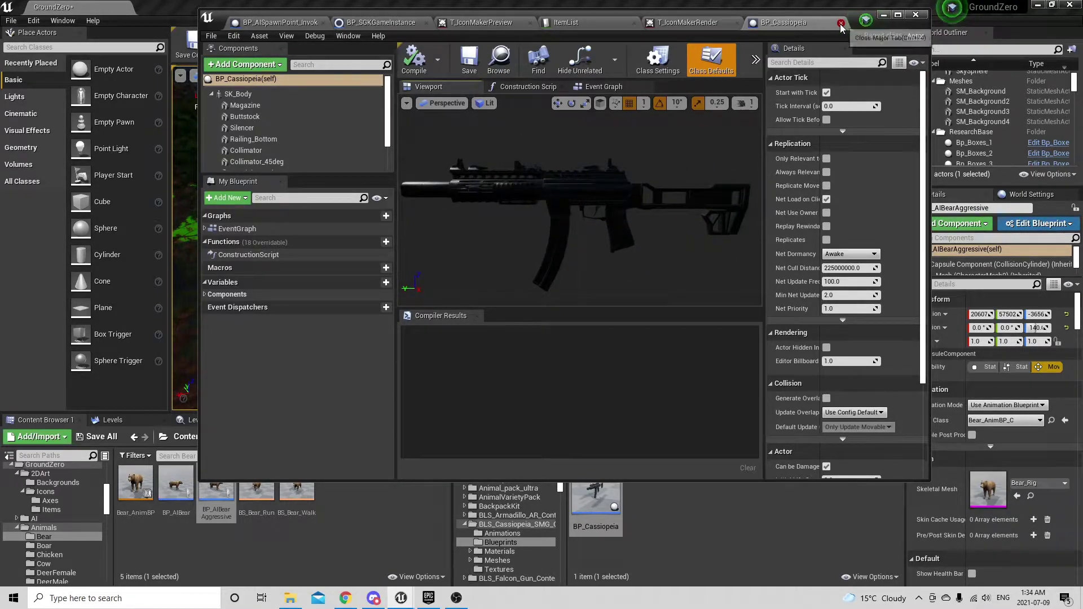
left_click(884, 15)
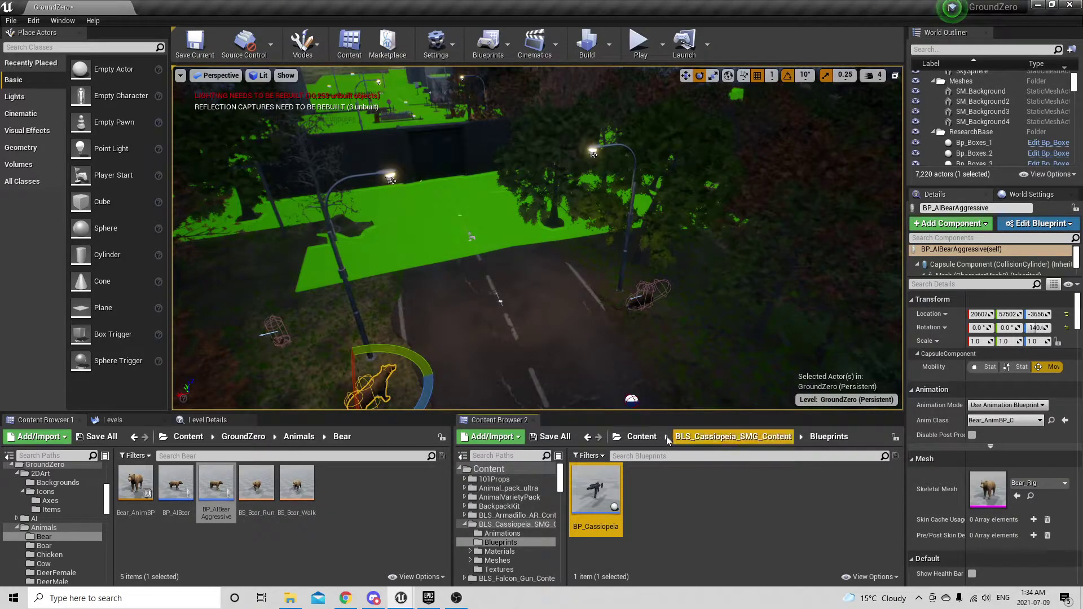
Step: Open the BP_Armadillo_Sandy blueprint from the Blueprints folder of BLS_Armadillo_AR_Content
left_click(642, 437)
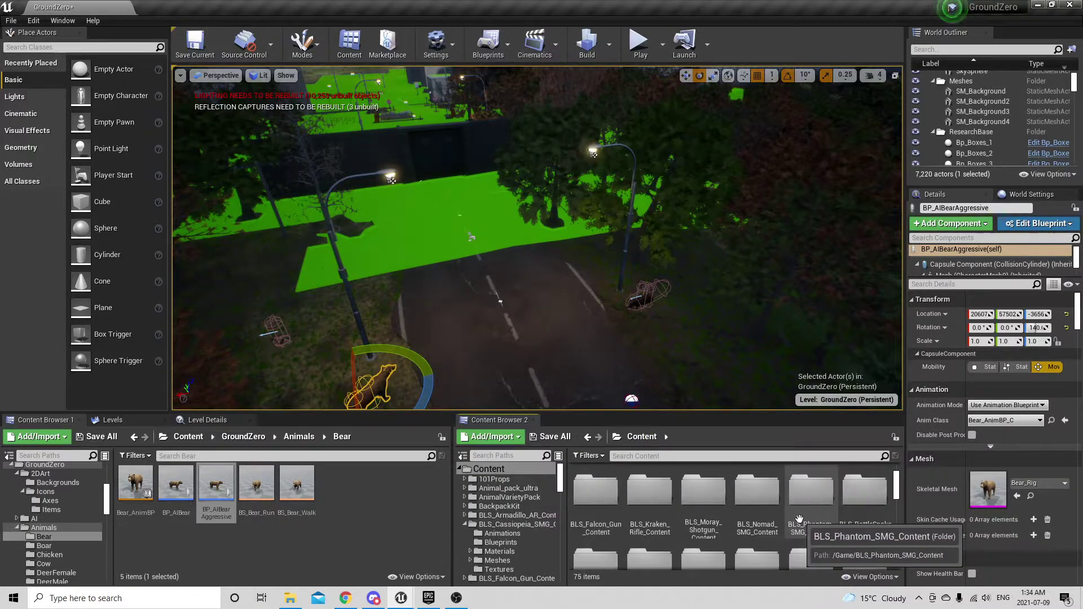
scroll(731, 515, "down", 1)
scroll(733, 516, "up", 1)
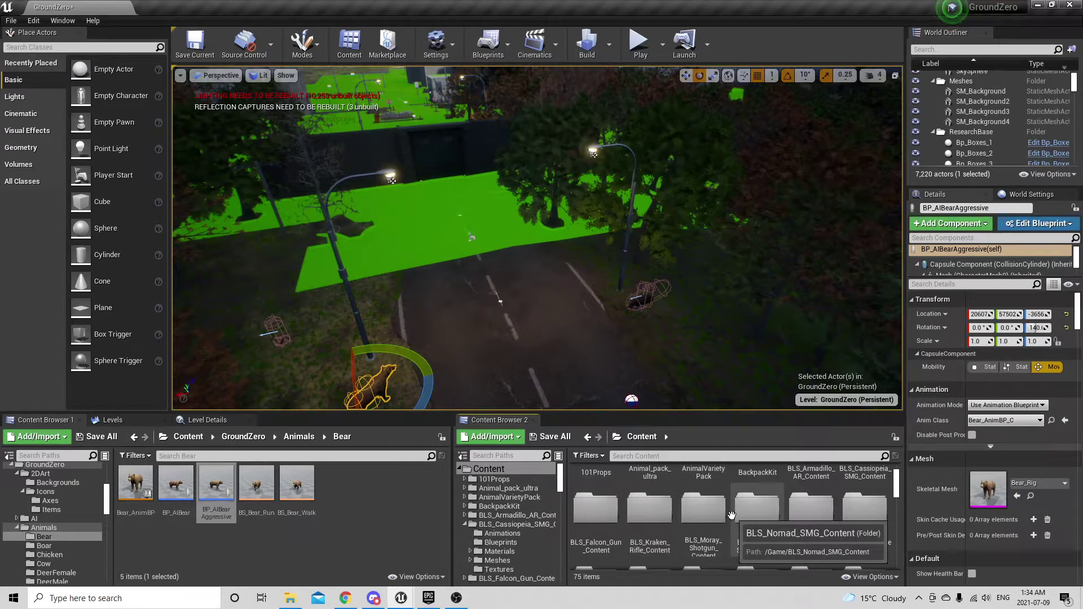
scroll(778, 510, "up", 1)
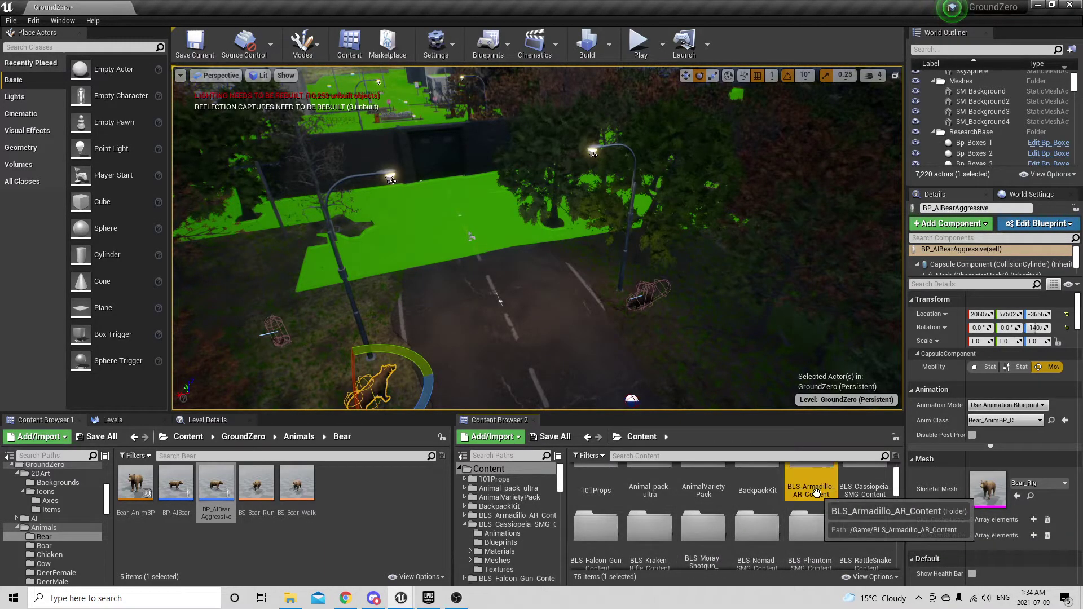
double_click(821, 505)
double_click(645, 496)
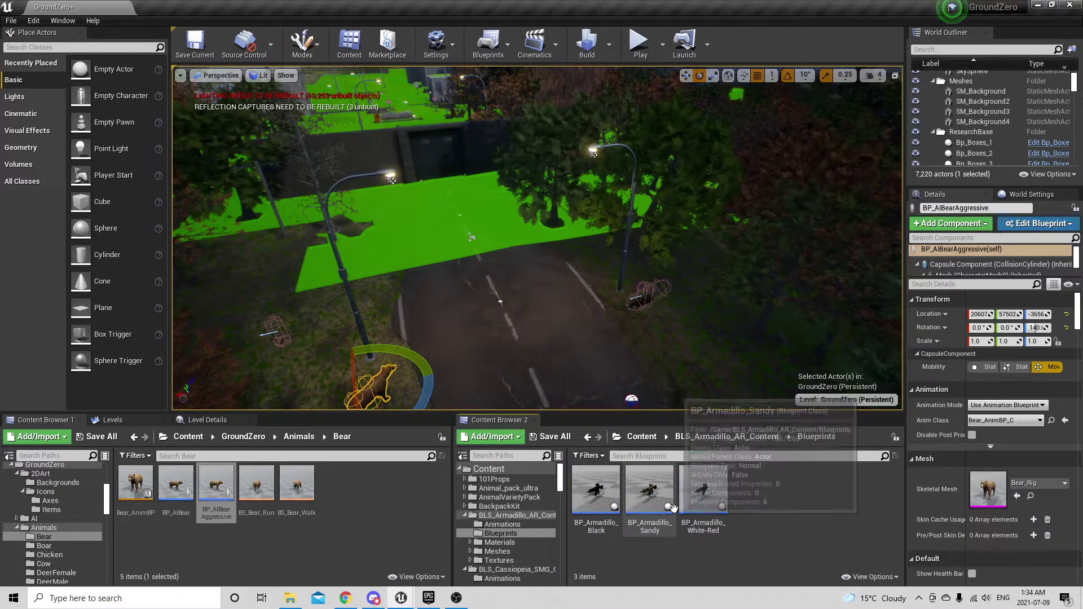
double_click(646, 497)
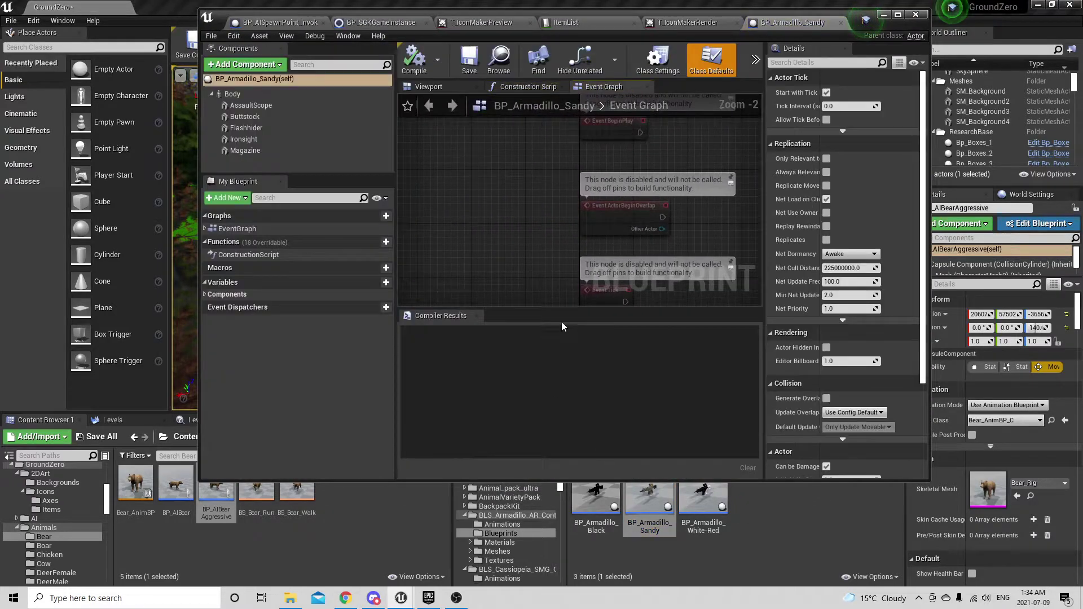
Step: Examine the sandy Armadillo rifle model up close from the side, then close its blueprint and minimize the editor window
left_click(446, 87)
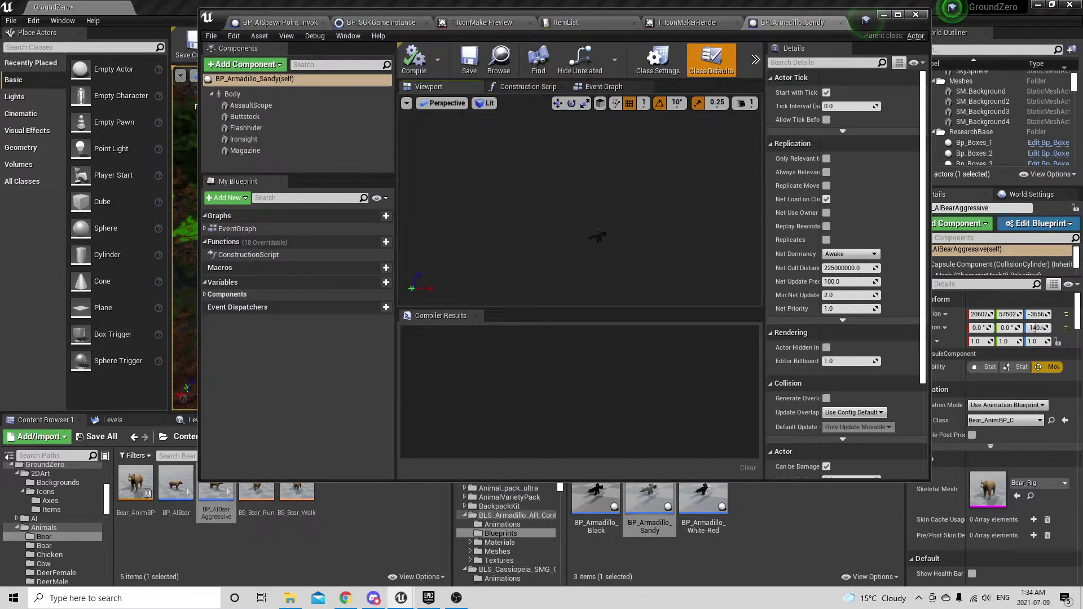
right_click_drag(580, 200, 549, 219)
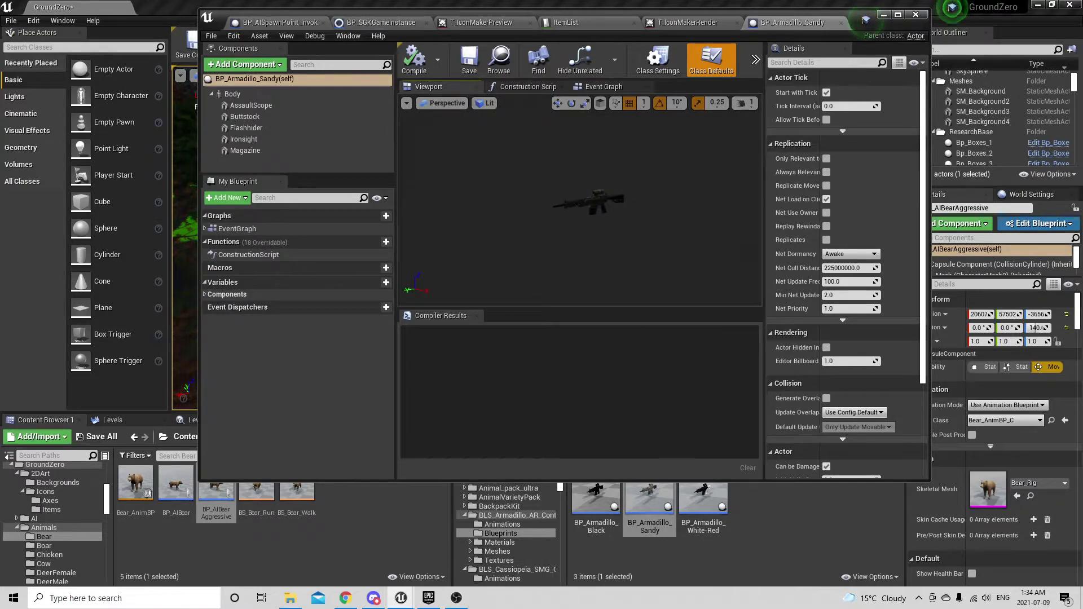
key("w")
right_click_drag(579, 201, 589, 206)
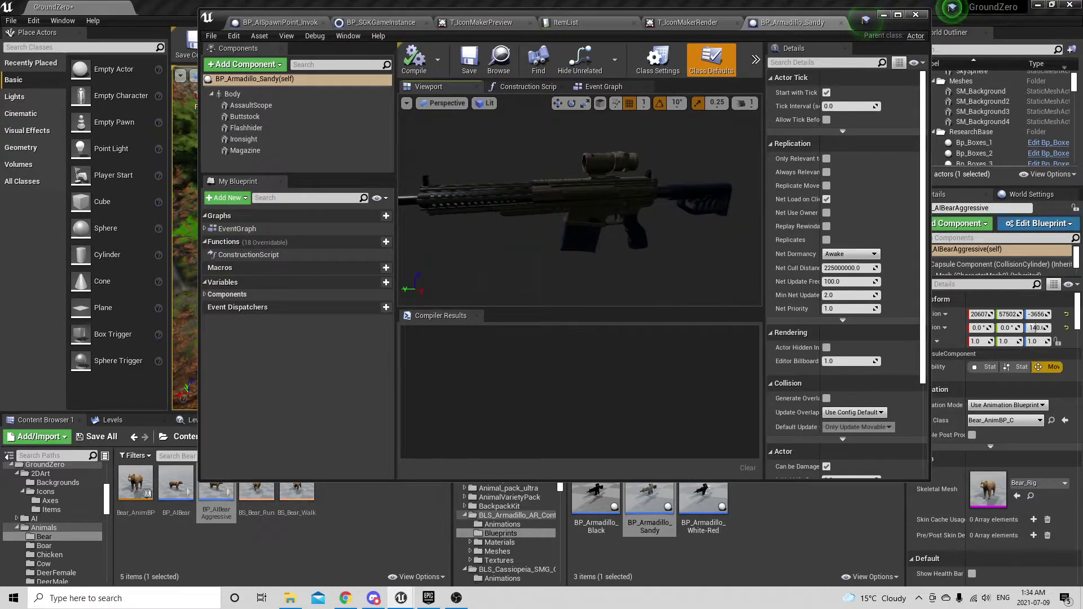
left_click(841, 23)
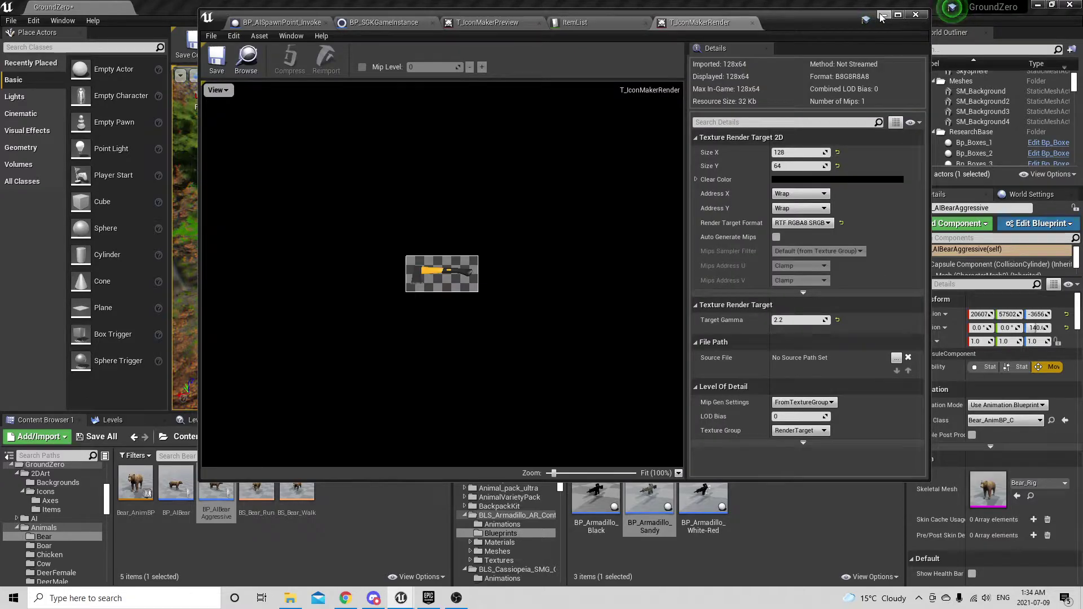
left_click(883, 16)
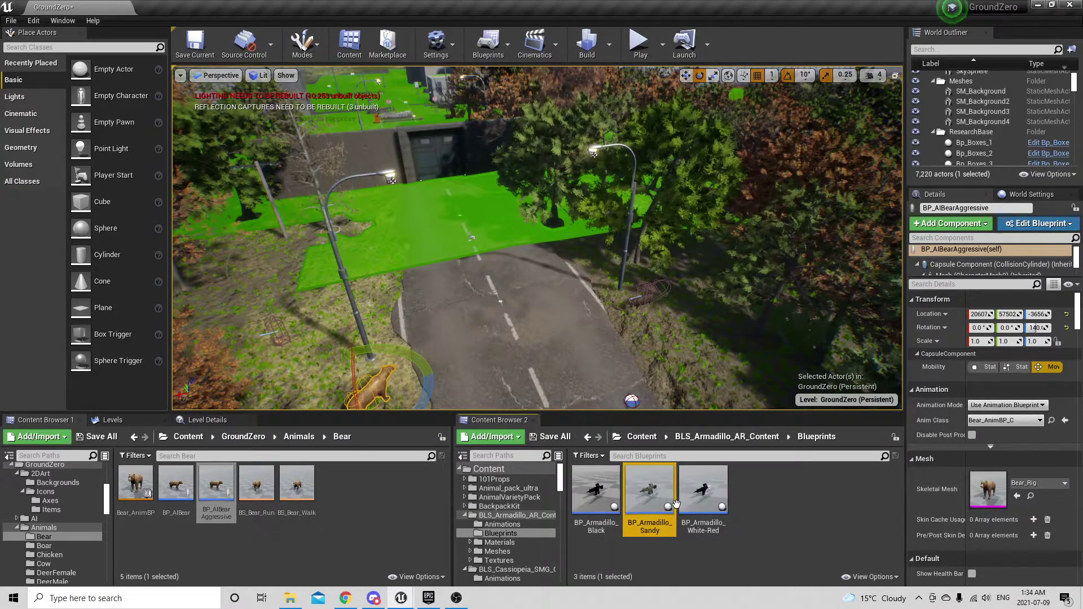
Step: Open the BP_Armadillo_White-Red blueprint, inspect its rifle model in 3D, then close it and minimize the editor window
double_click(697, 496)
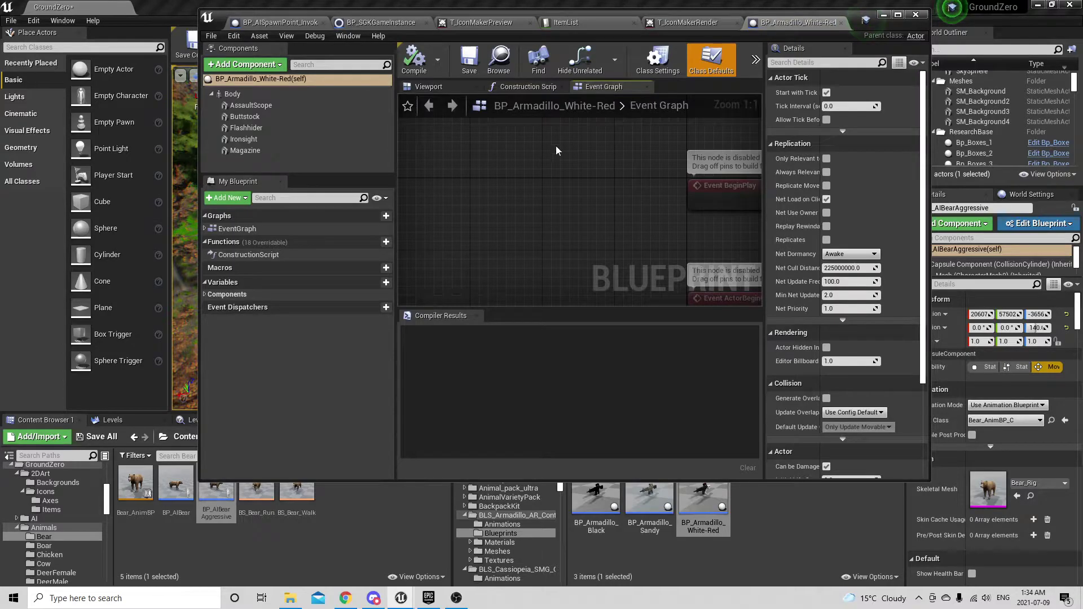
left_click(425, 87)
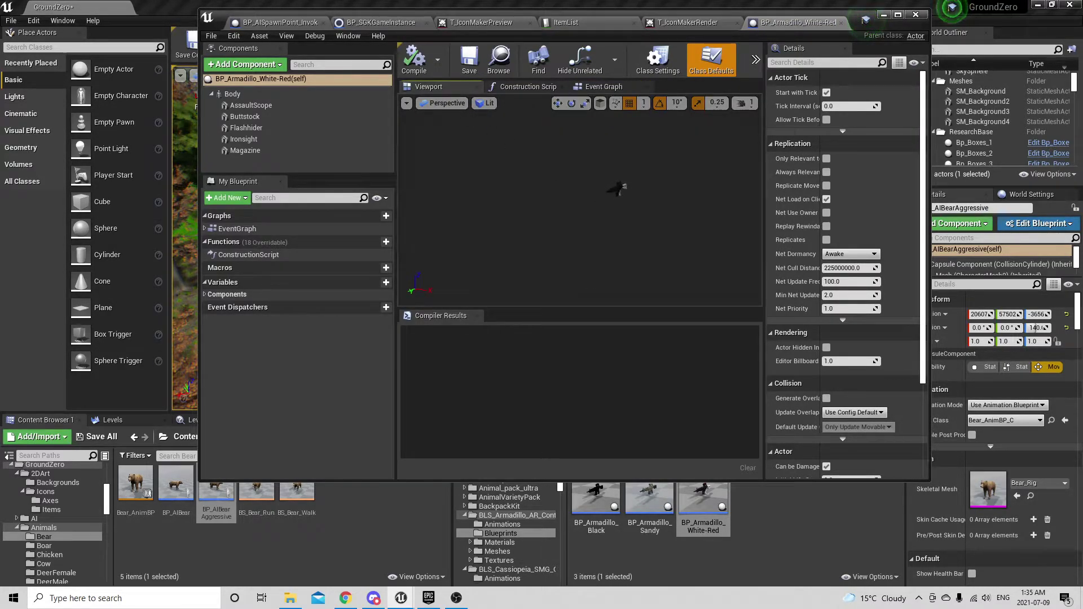
left_click(742, 103)
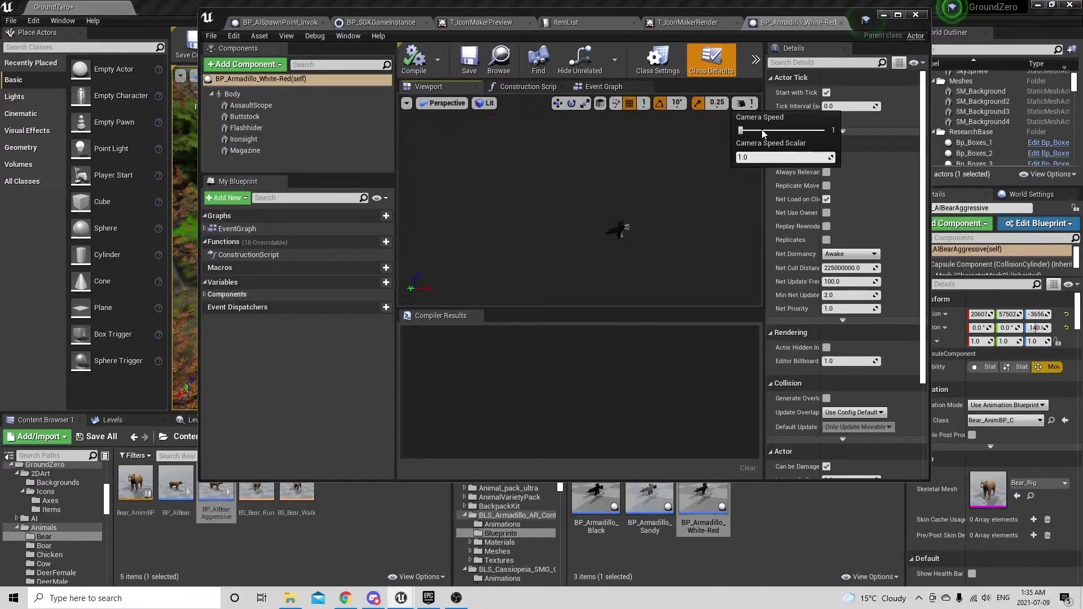
mouse_move(662, 237)
right_mouse_down()
mouse_move(549, 237)
mouse_move(665, 231)
right_mouse_up()
key("w")
left_click(842, 22)
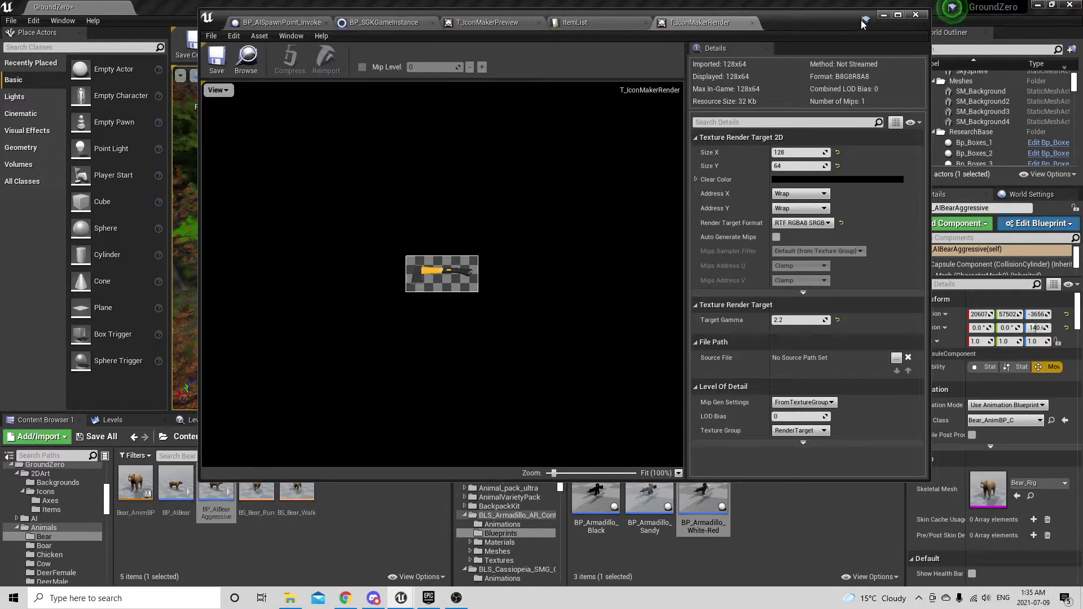
left_click(883, 17)
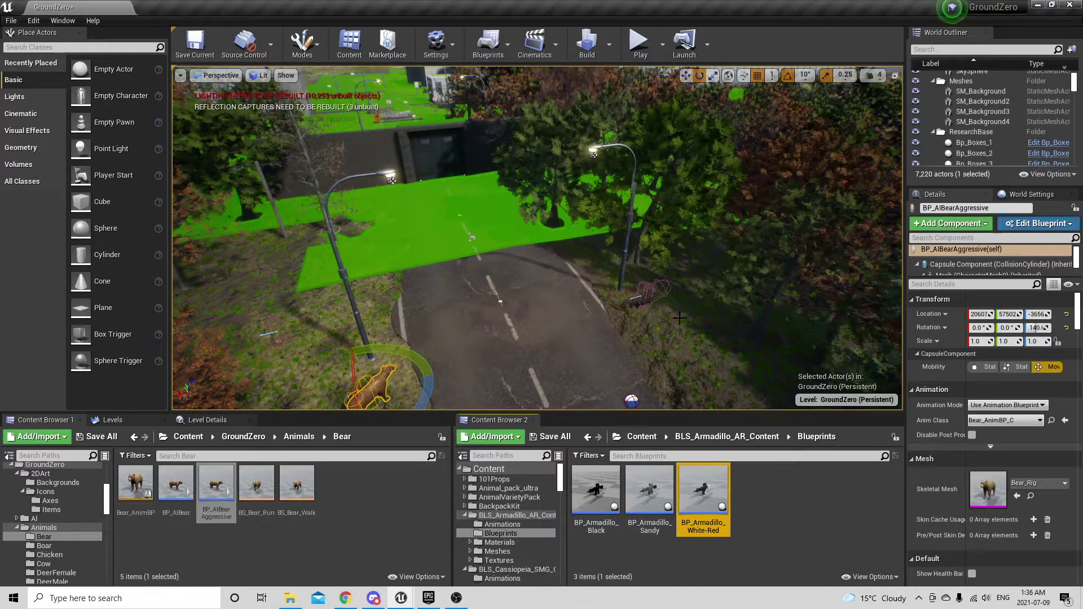
Step: View the walled base beyond the road, show the list of sublevels, and return the second content browser to the root Content folder
right_click_drag(769, 299, 751, 246)
key("w")
key("w")
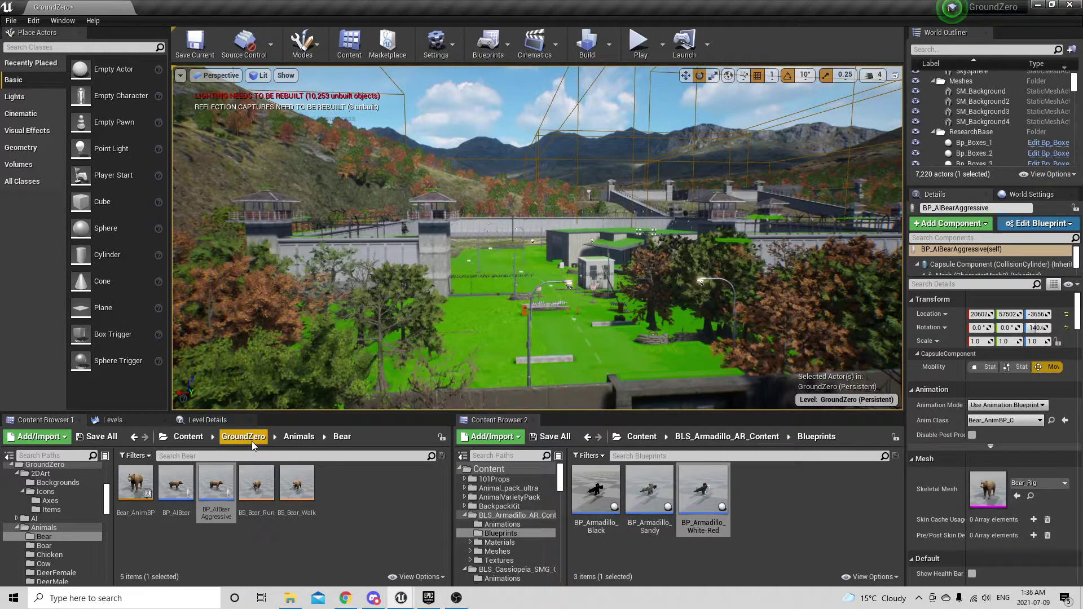
left_click(112, 419)
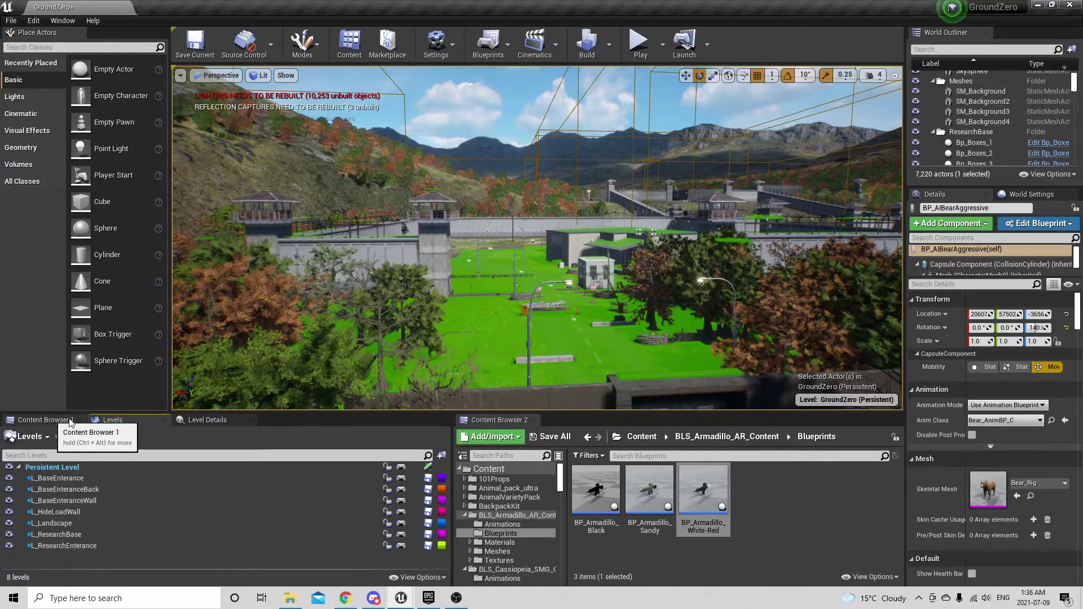
left_click(642, 436)
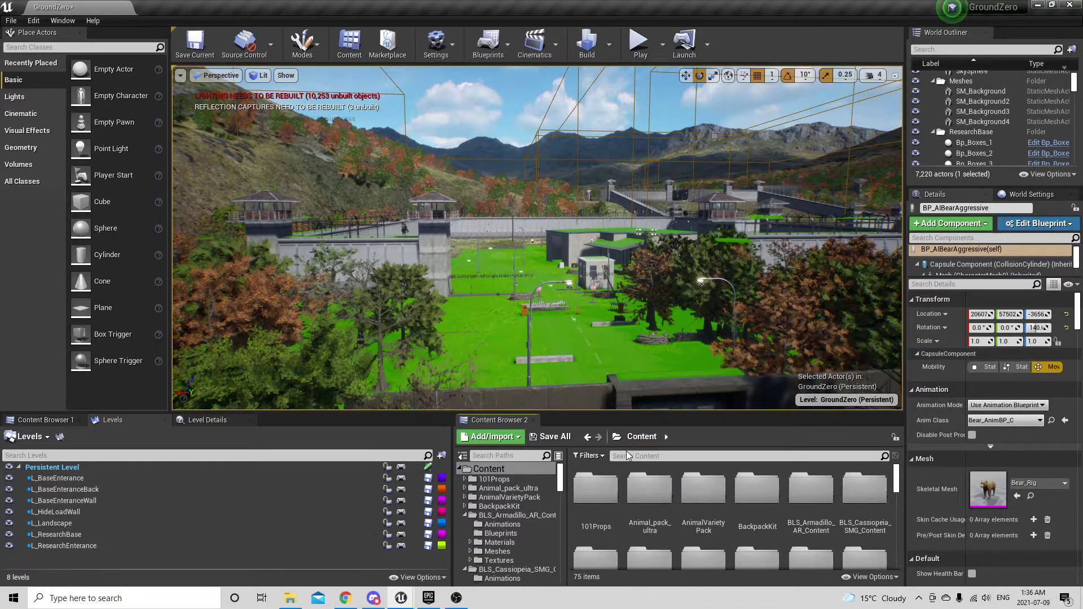
Step: Open the GroundZero Maps folder in the first content browser and look through its level assets
left_click(45, 419)
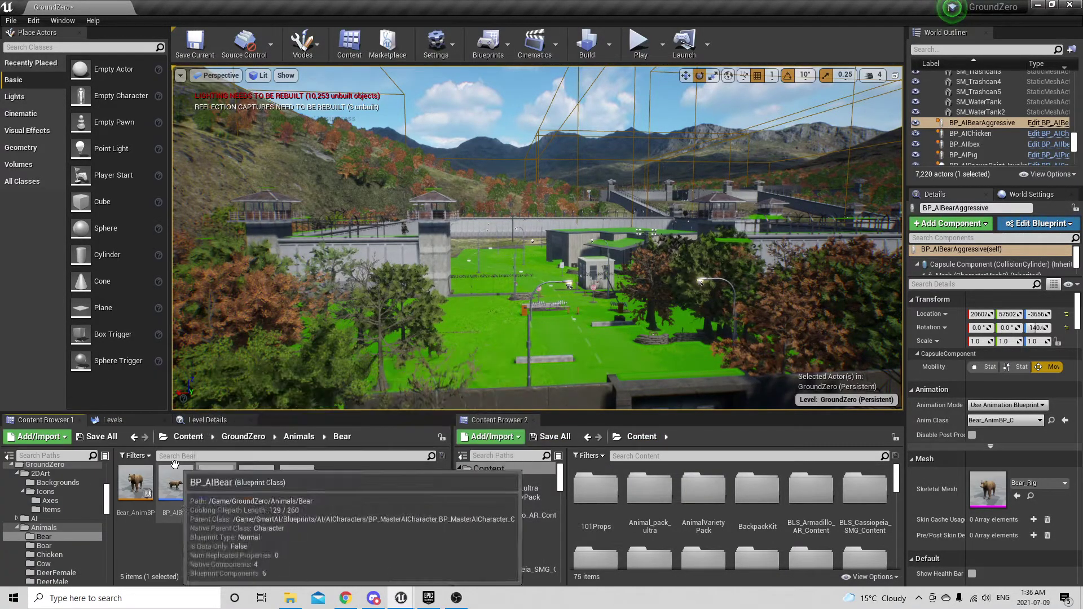
left_click(245, 439)
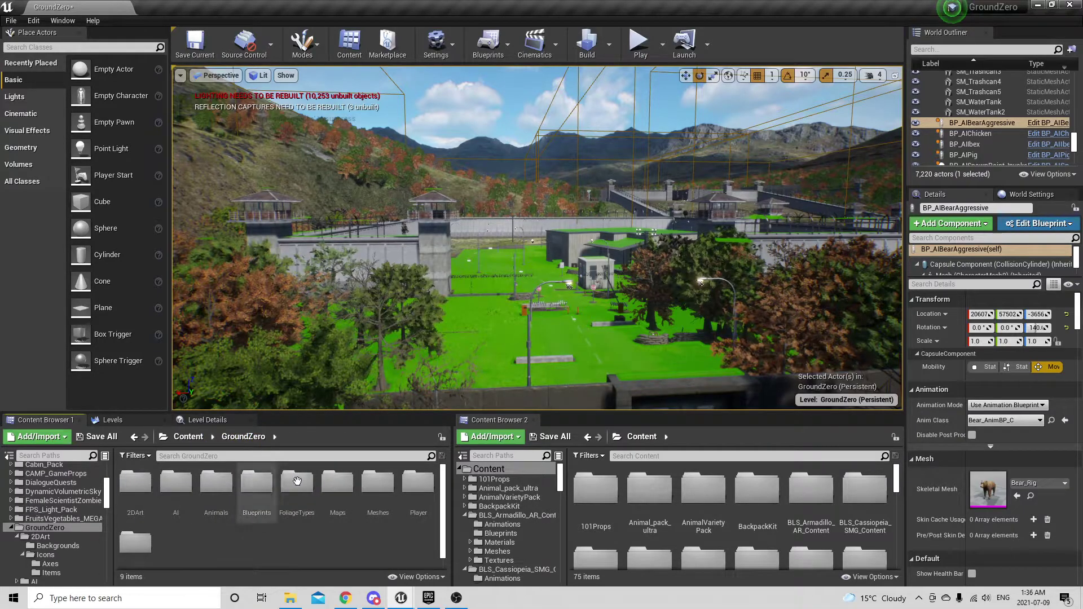
double_click(337, 487)
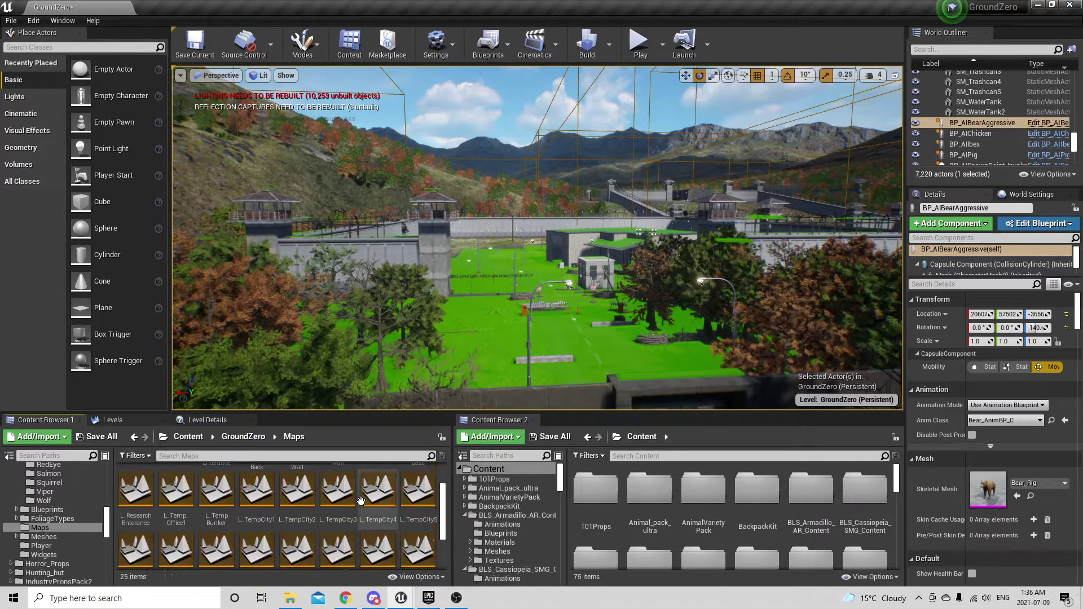
scroll(282, 510, "down", 1)
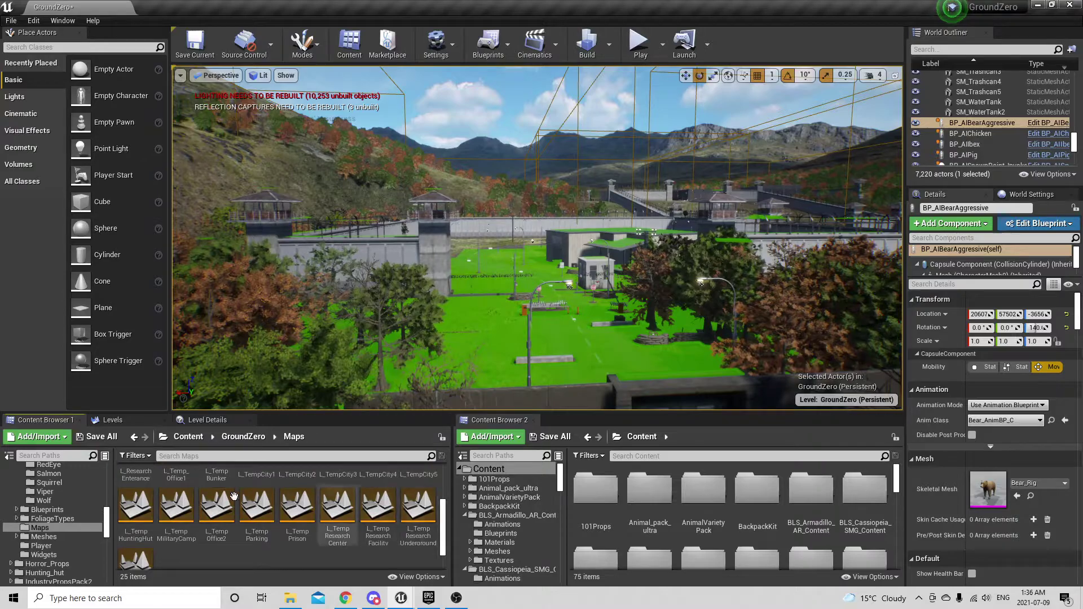
scroll(256, 502, "up", 1)
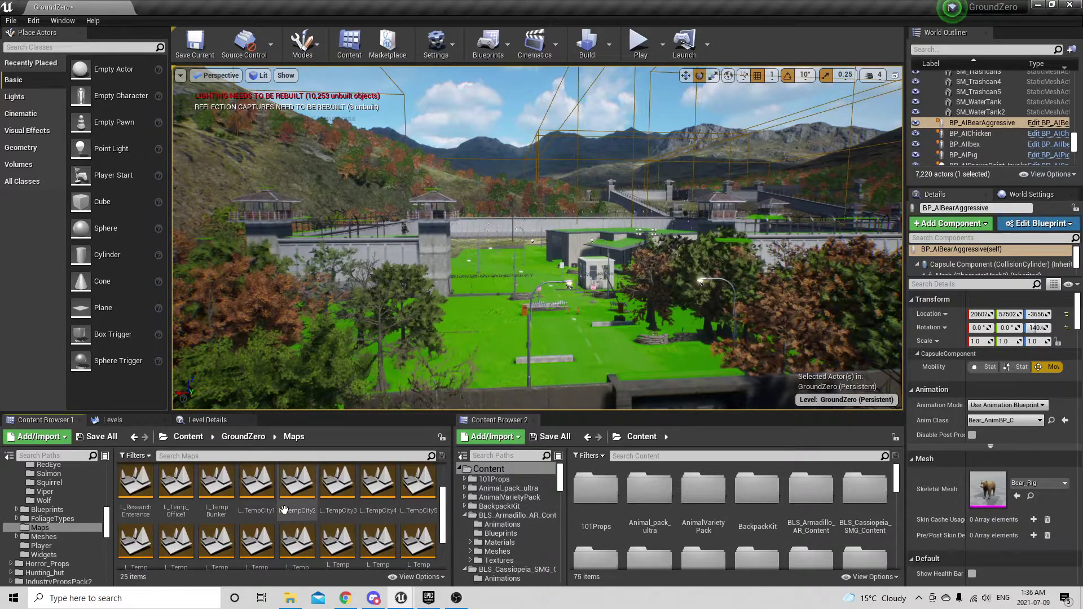
scroll(283, 510, "up", 1)
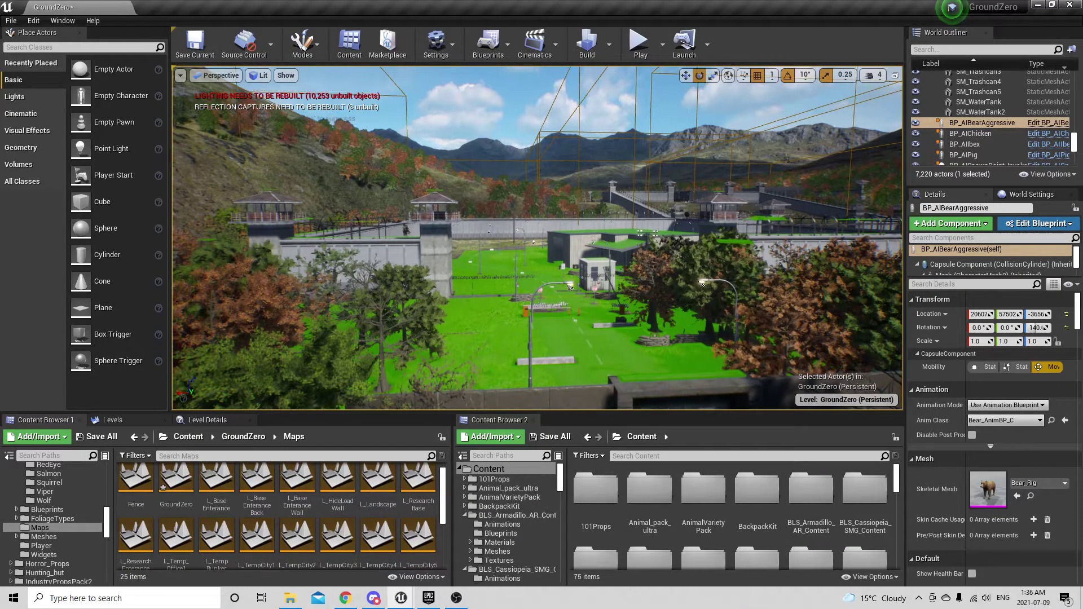
Step: Set the viewport camera speed to 7 and pull back to an overhead view of the walled base
right_click_drag(537, 238, 502, 296)
key("s")
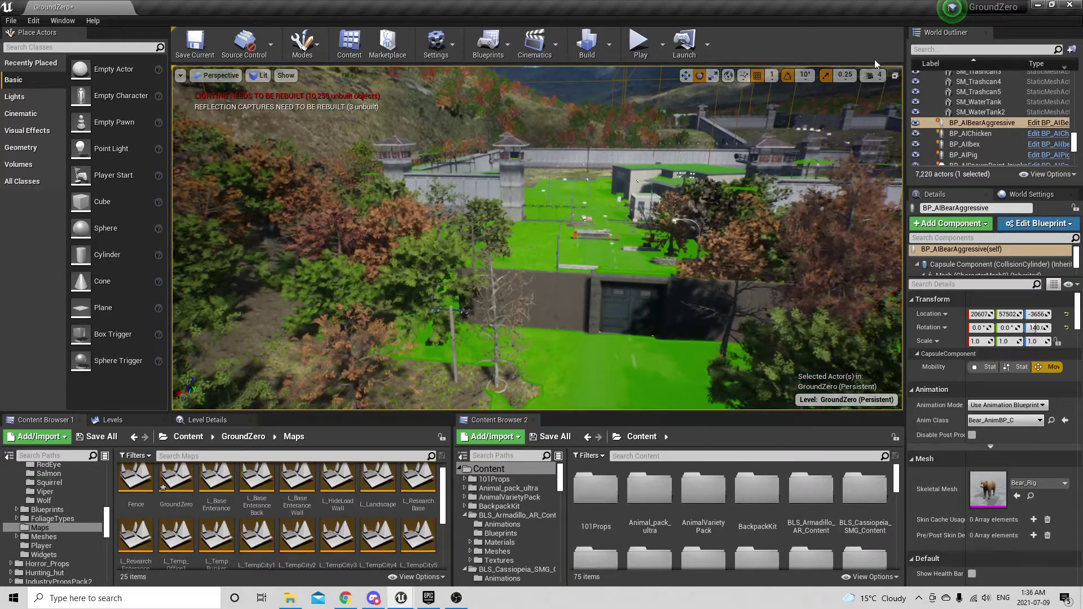
left_click(872, 75)
left_click_drag(909, 102, 941, 104)
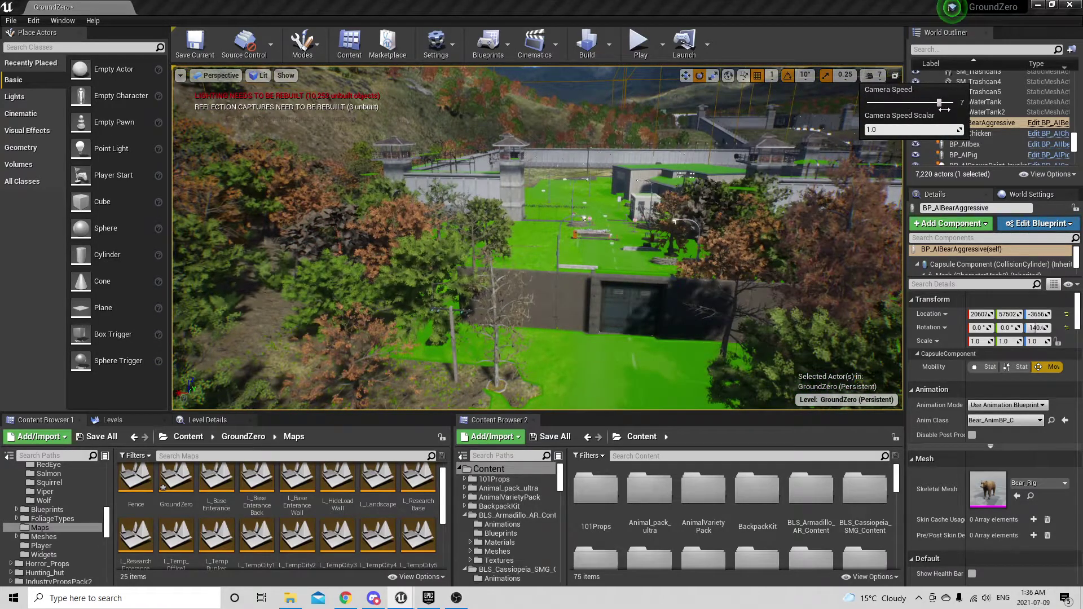
key("s")
right_click_drag(537, 237, 595, 290)
key("a")
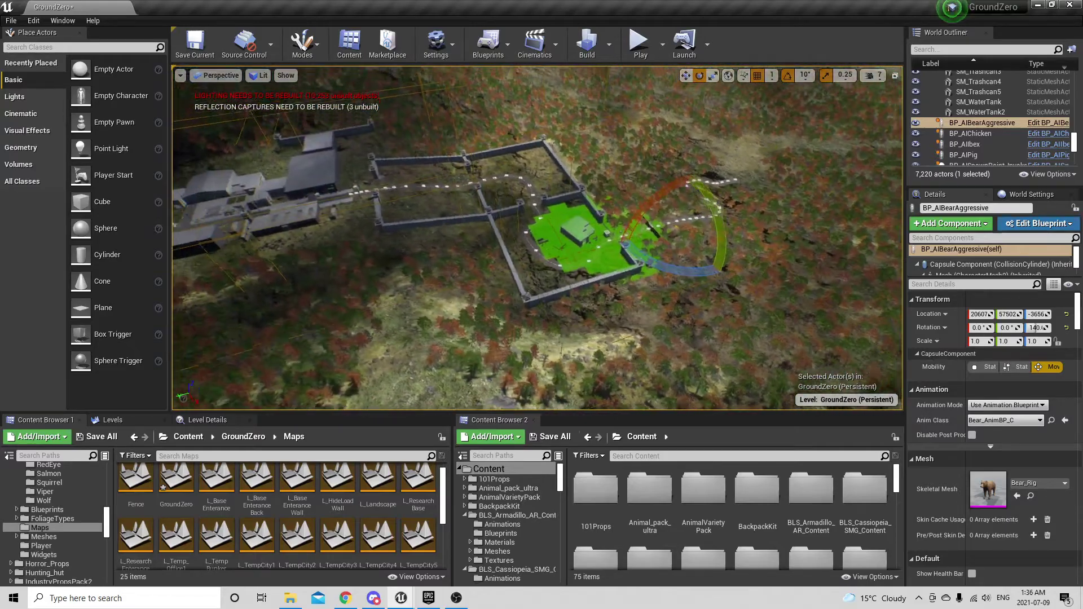
Step: Survey the map from the air, examining the forest, outlying buildings and winding road, and return to the road approaching the walled base
right_click_drag(835, 169, 835, 170)
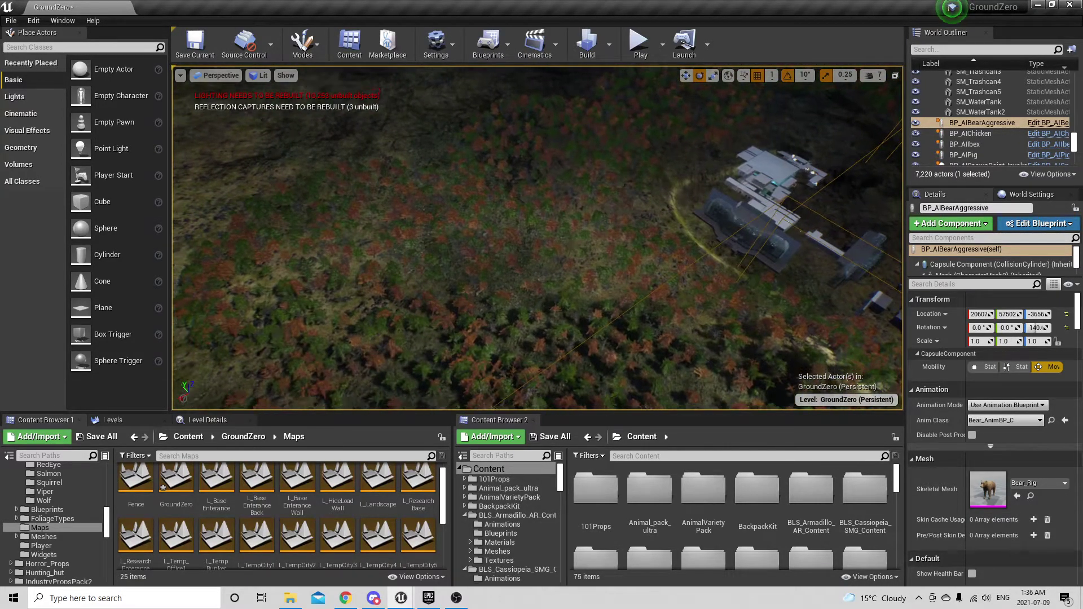
right_click_drag(618, 191, 618, 191)
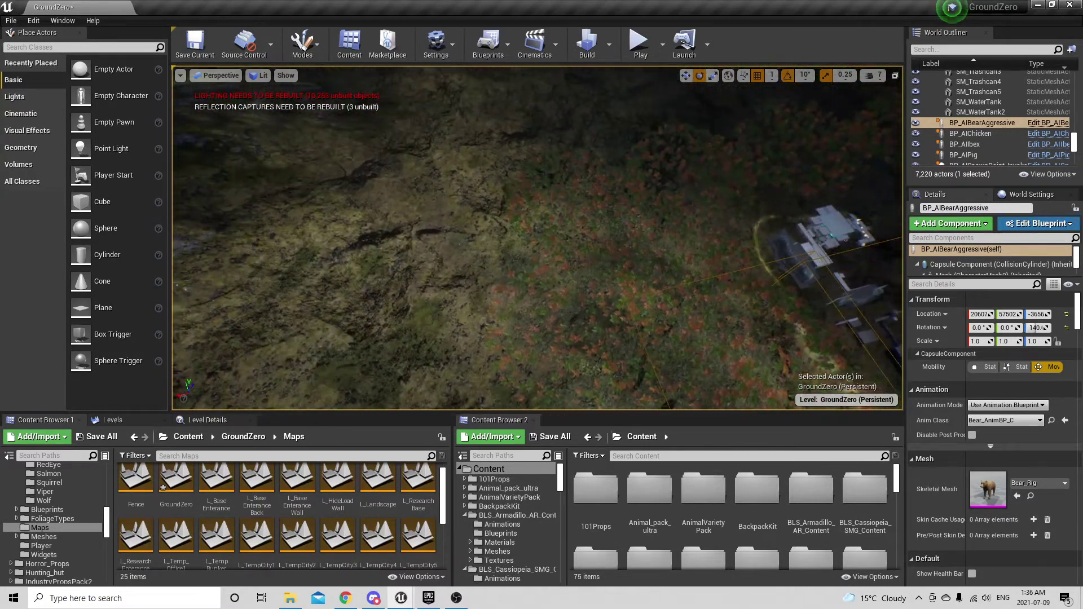
right_click_drag(835, 169, 835, 169)
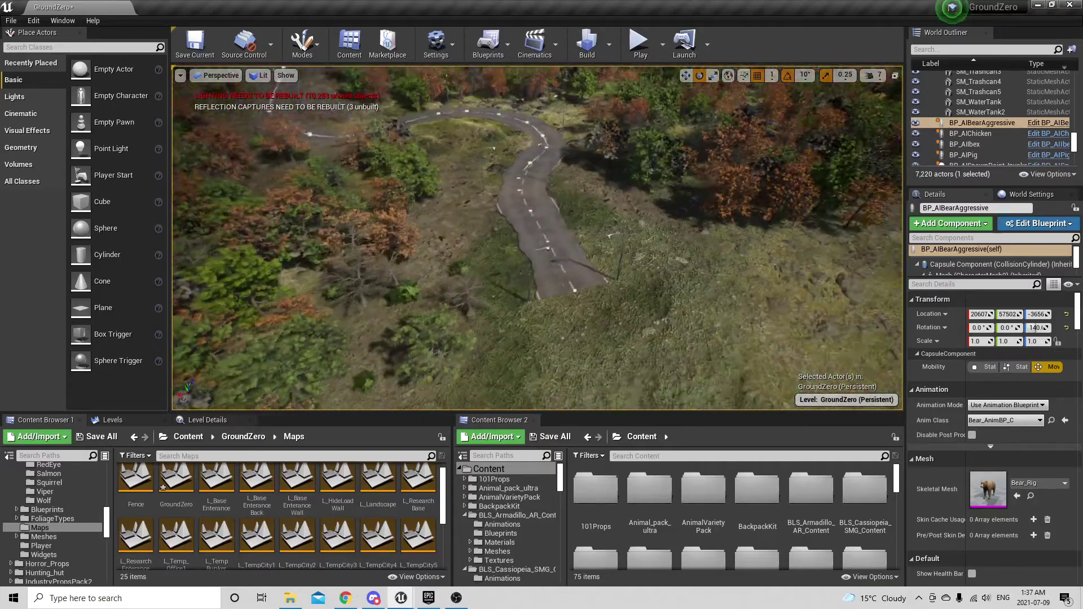
right_click_drag(537, 238, 383, 220)
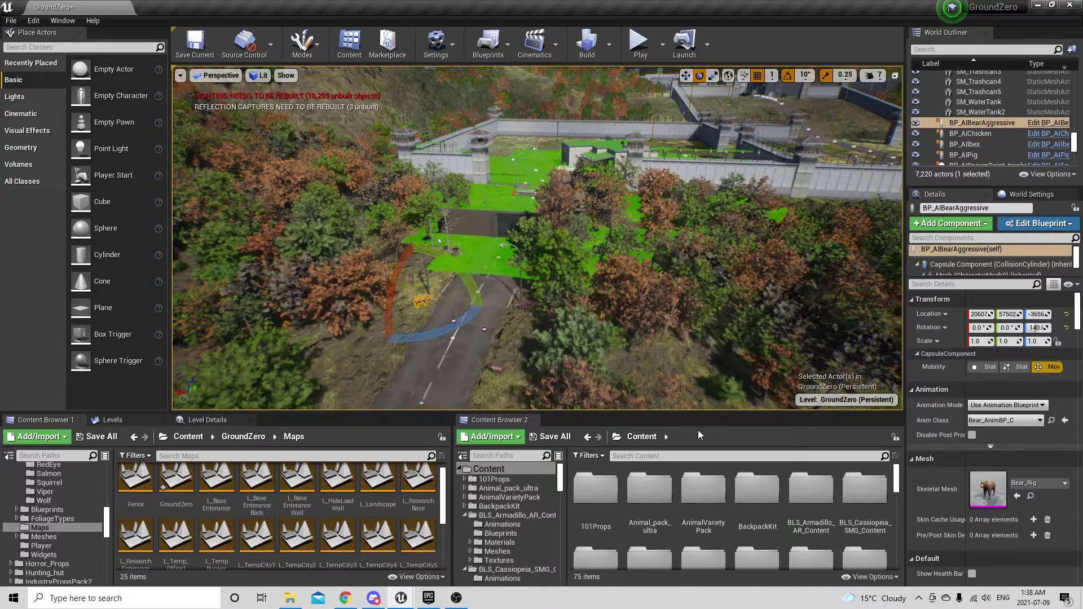
right_click_drag(589, 234, 468, 90)
right_click_drag(558, 242, 619, 255)
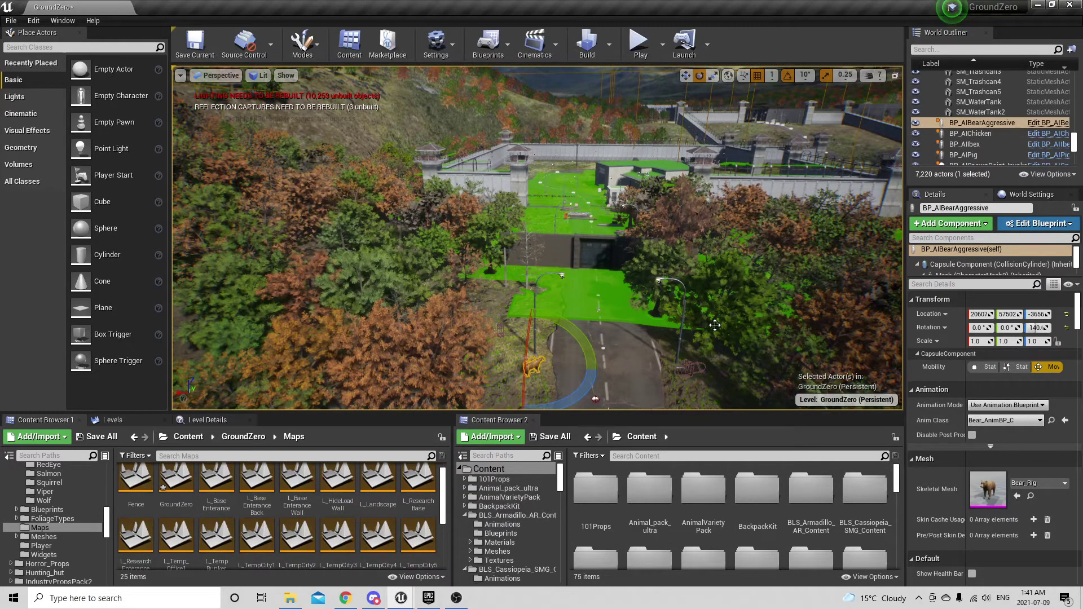
mouse_move(615, 311)
right_mouse_down()
mouse_move(676, 322)
mouse_move(733, 298)
mouse_move(733, 254)
mouse_move(733, 316)
mouse_move(676, 327)
mouse_move(616, 312)
right_mouse_up()
key("w")
key("e")
key("d")
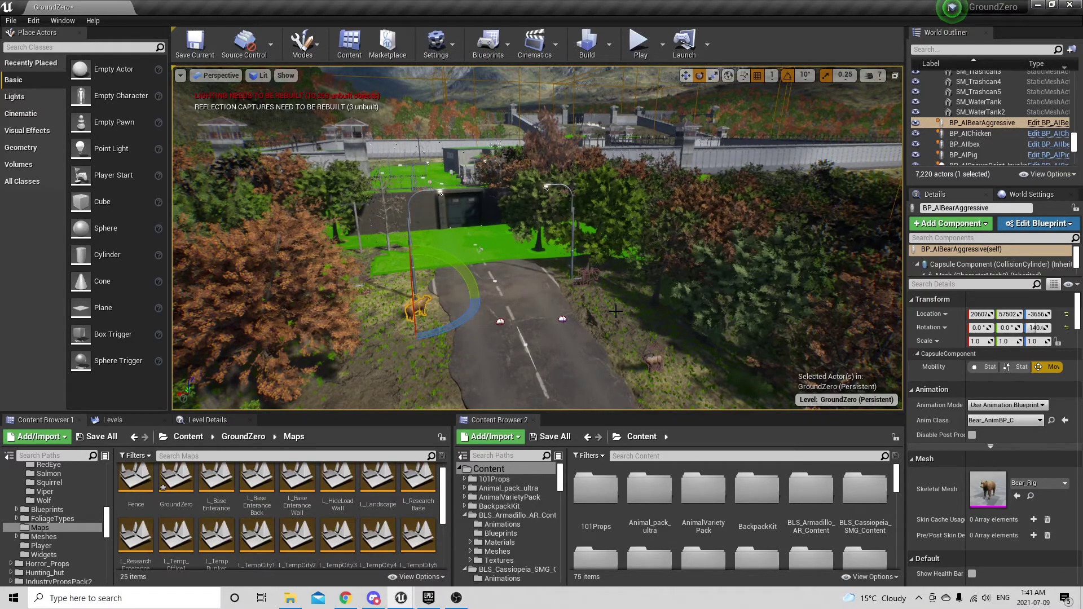
Step: Switch from the Unreal Editor to the File Explorer window showing the Videos folder
key("grave")
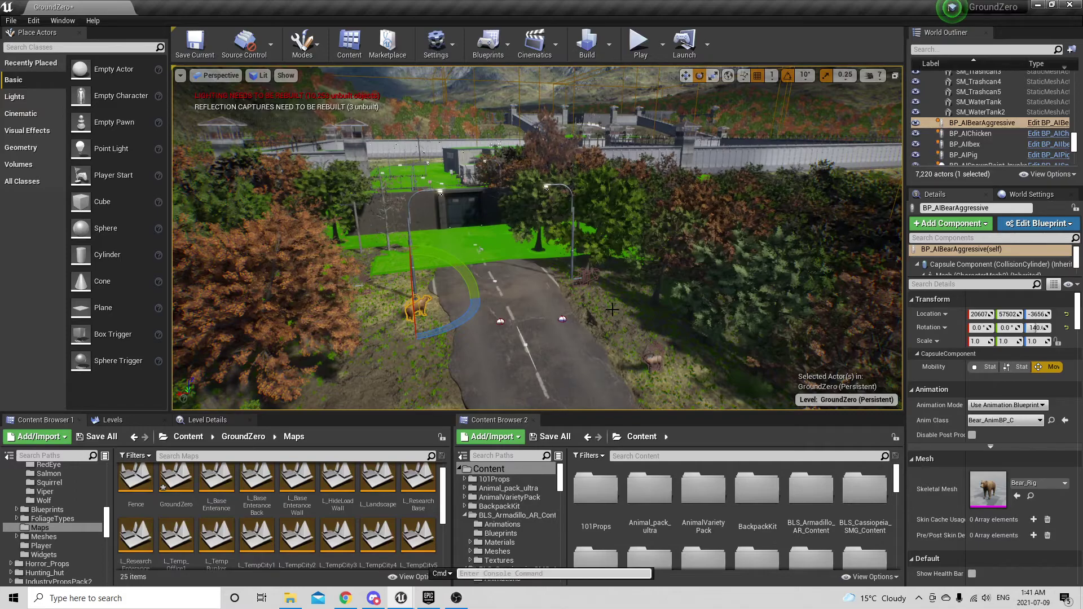
key("alt+Tab")
key("alt+Tab")
key("alt+Tab")
key("alt+Tab")
key("alt+Tab")
key("alt+Tab")
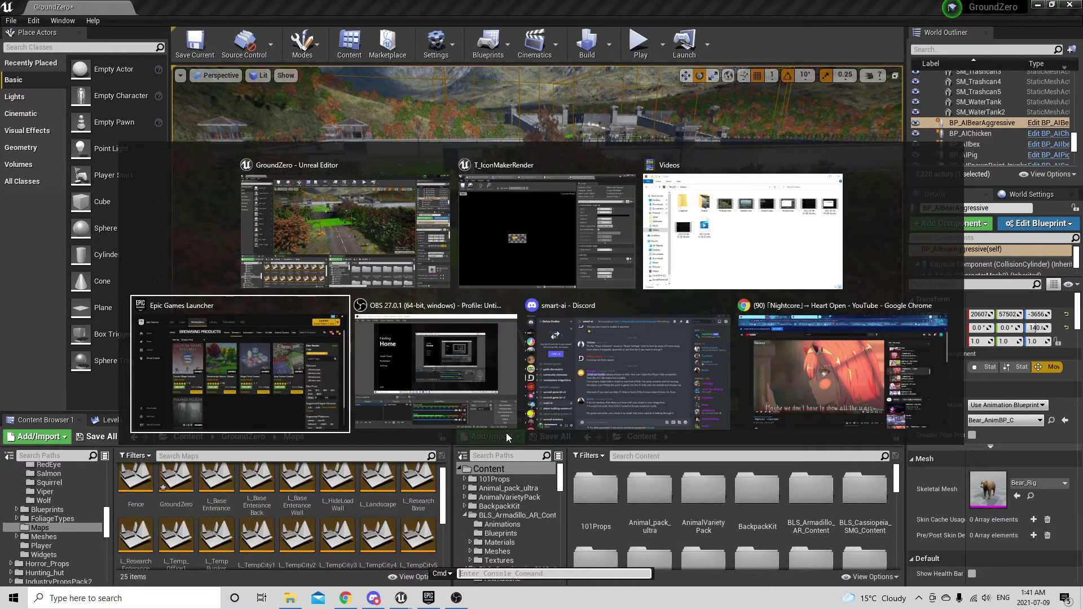
key("alt+Tab")
key("alt+Tab")
key("alt+Tab")
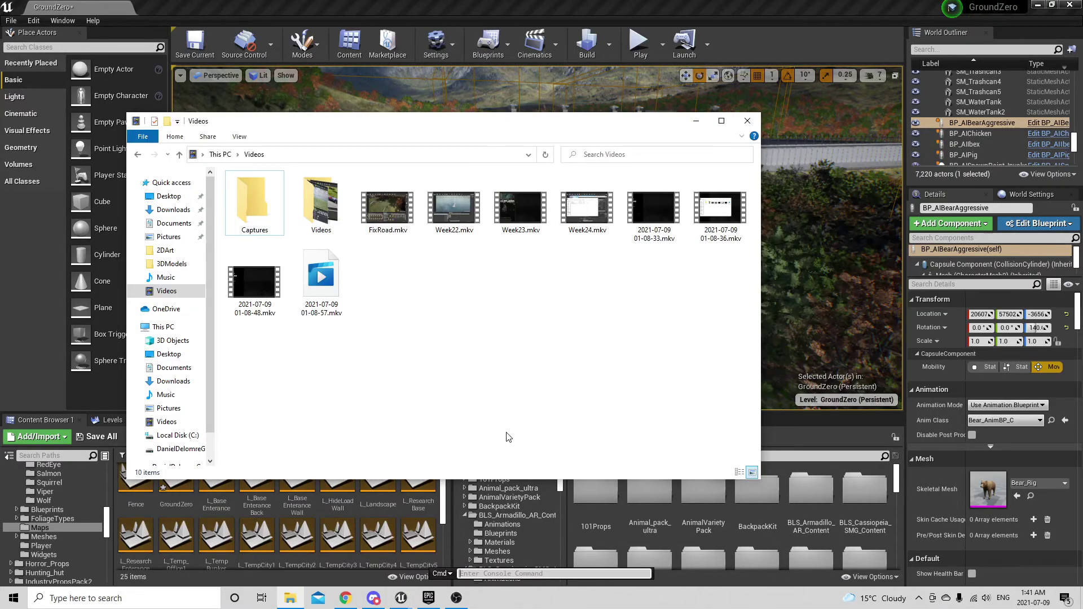